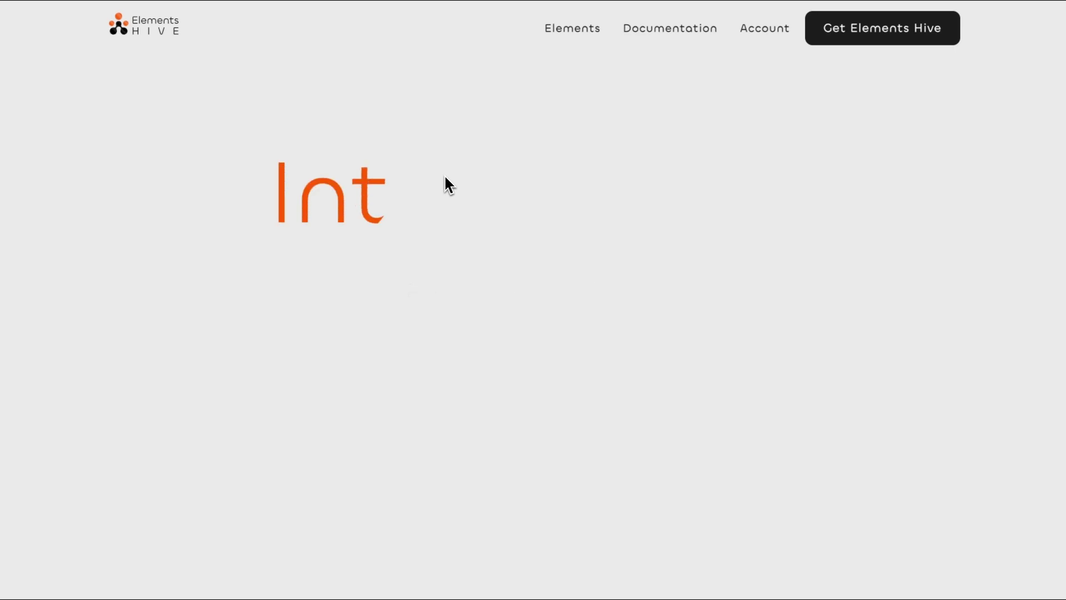
# Switch the Elements Hive demo preview to Animations, then to Micro-interactions
pyautogui.scroll(-2, 444, 174)
pyautogui.scroll(-5, 444, 175)
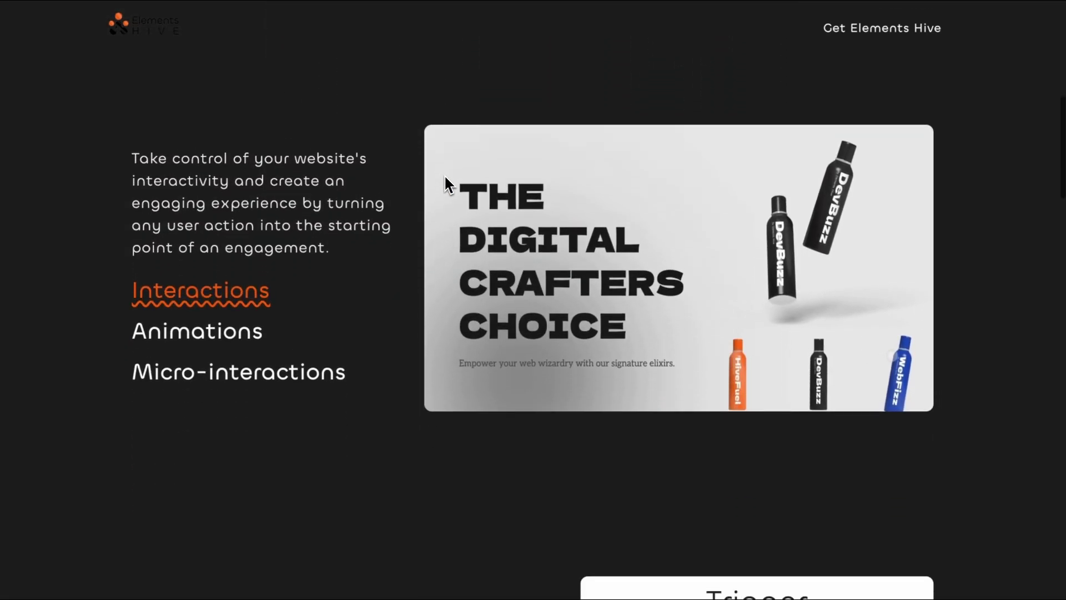
pyautogui.scroll(3, 444, 174)
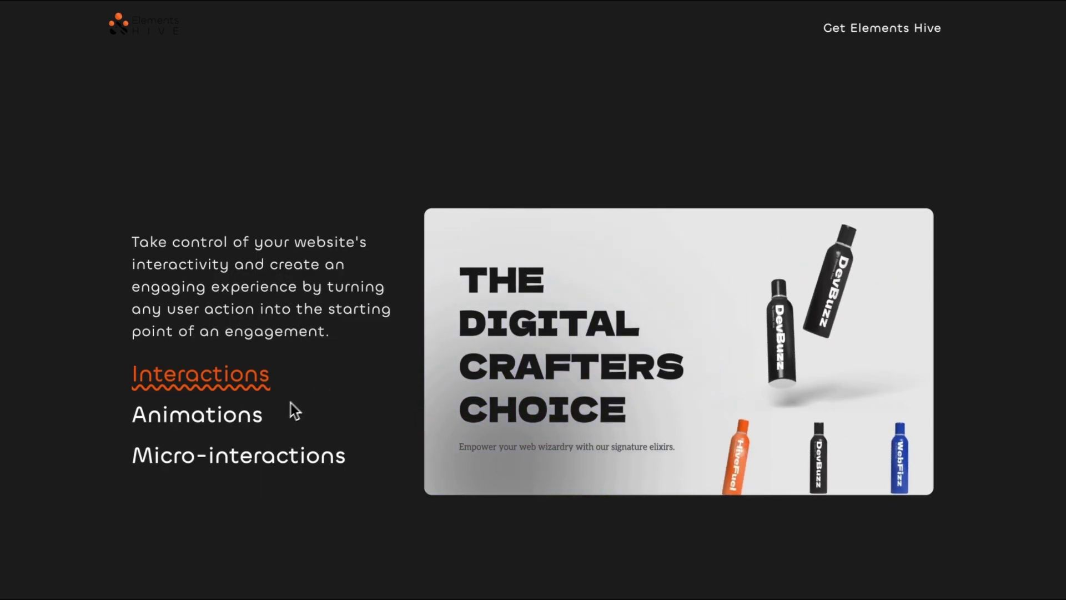
pyautogui.click(238, 421)
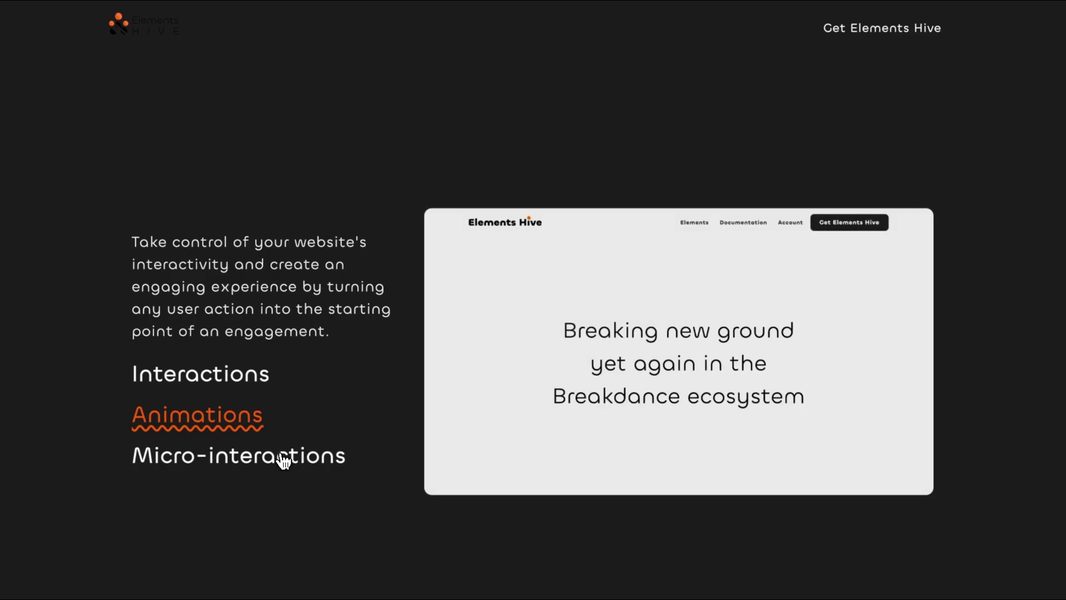
pyautogui.click(286, 460)
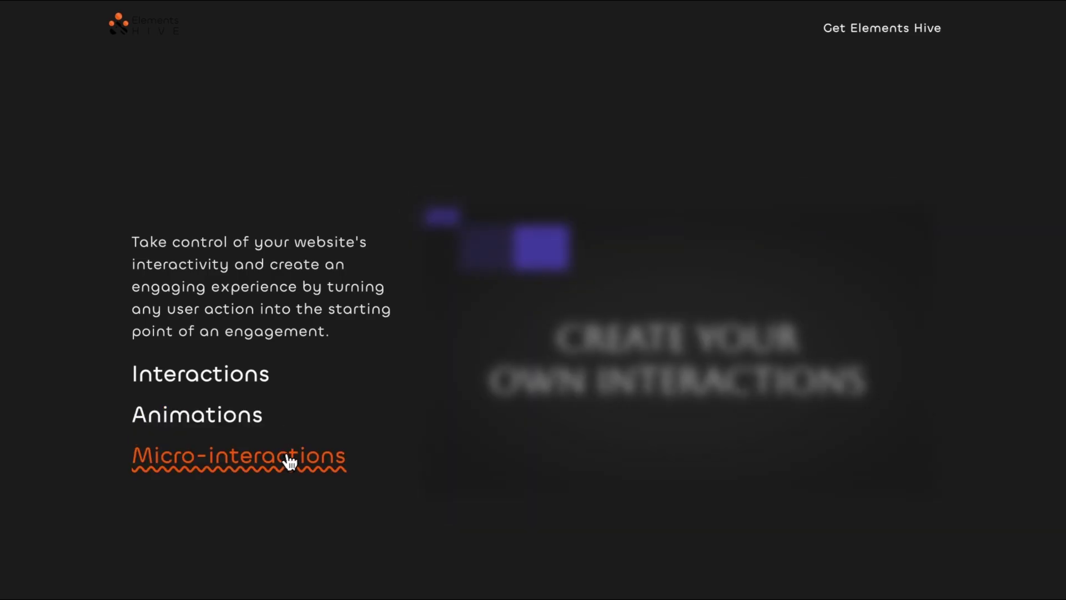
# Expand the Interactions for Breakdance diagram from the Trigger card to show the Action and Target cards
pyautogui.scroll(-5, 507, 424)
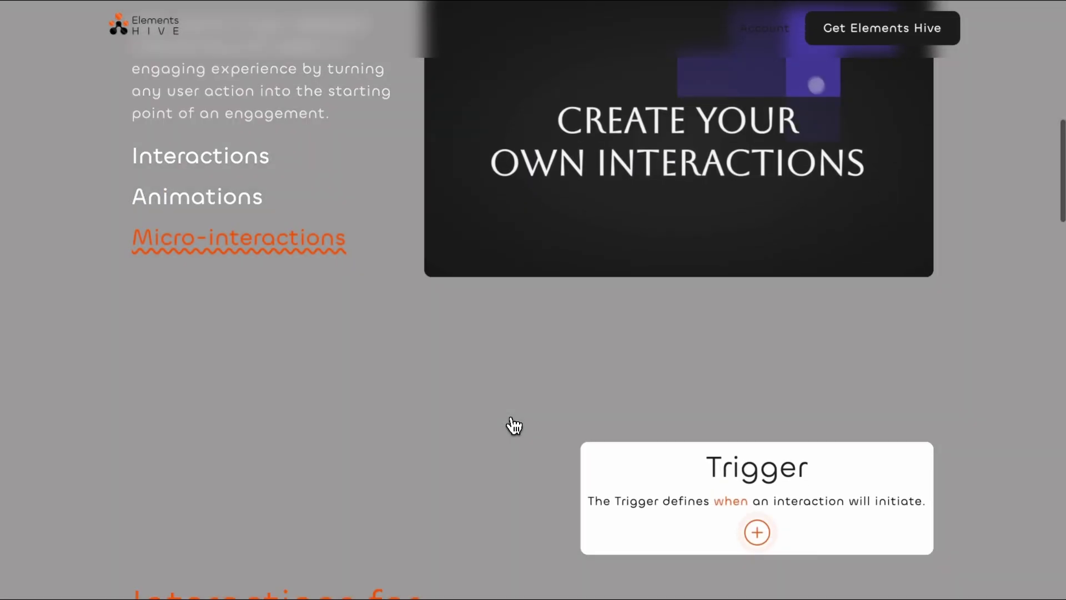
pyautogui.scroll(-3, 514, 426)
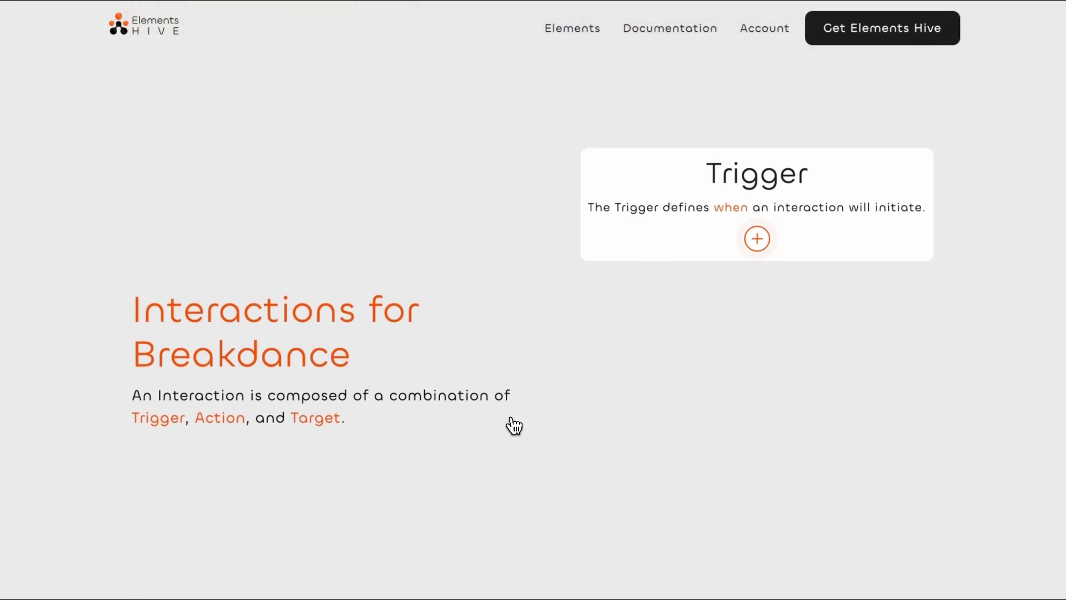
pyautogui.click(755, 245)
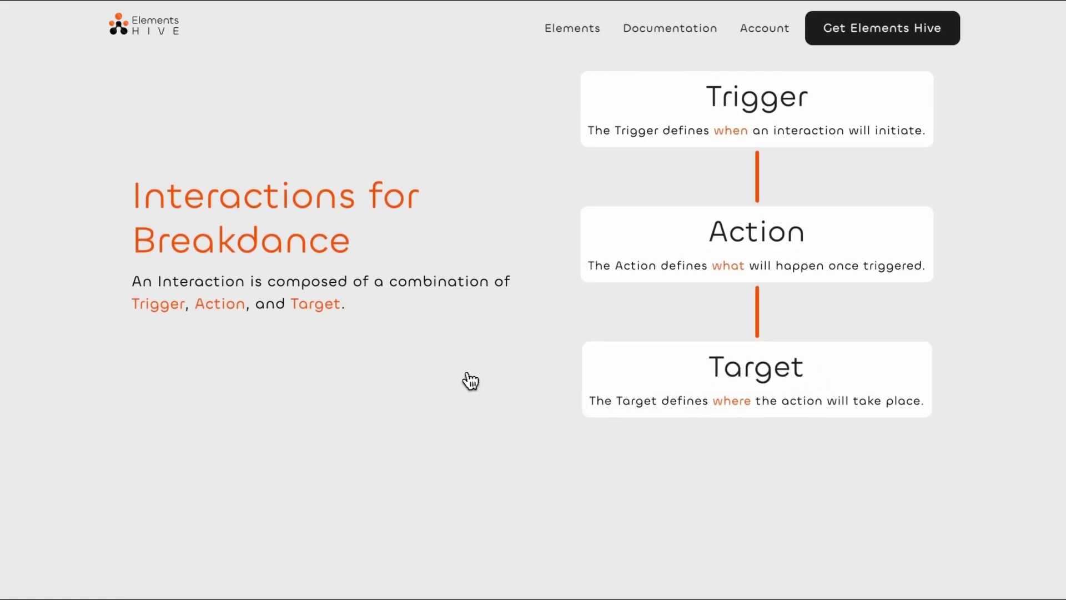
# Preview the Triggers, Actions and Targets lists, then scroll down to Demo Sections
pyautogui.scroll(-10, 470, 381)
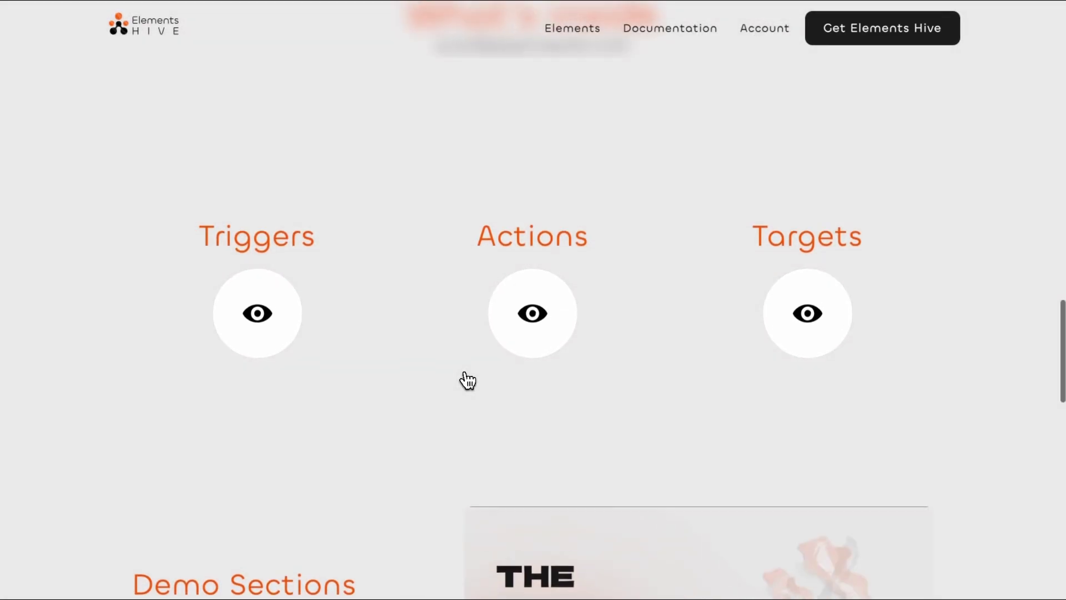
pyautogui.scroll(2, 468, 381)
pyautogui.moveTo(283, 414)
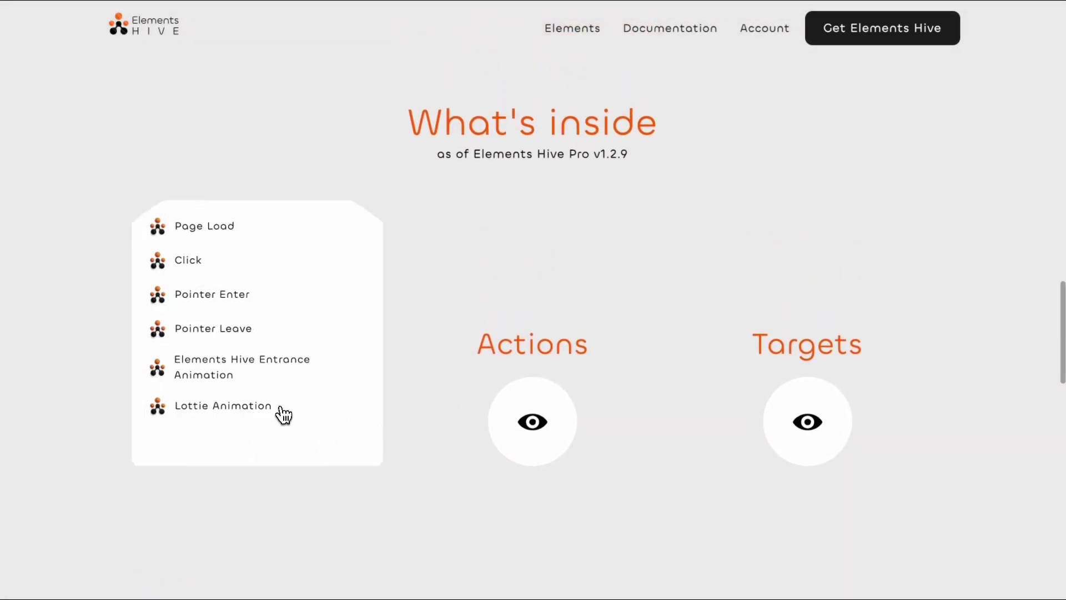
pyautogui.moveTo(539, 437)
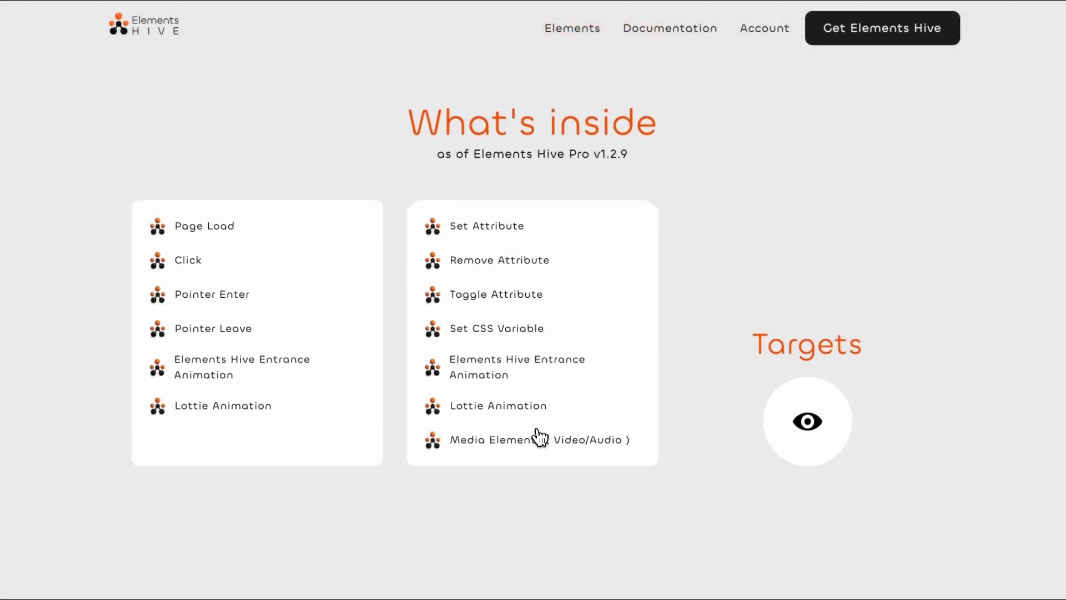
pyautogui.moveTo(820, 414)
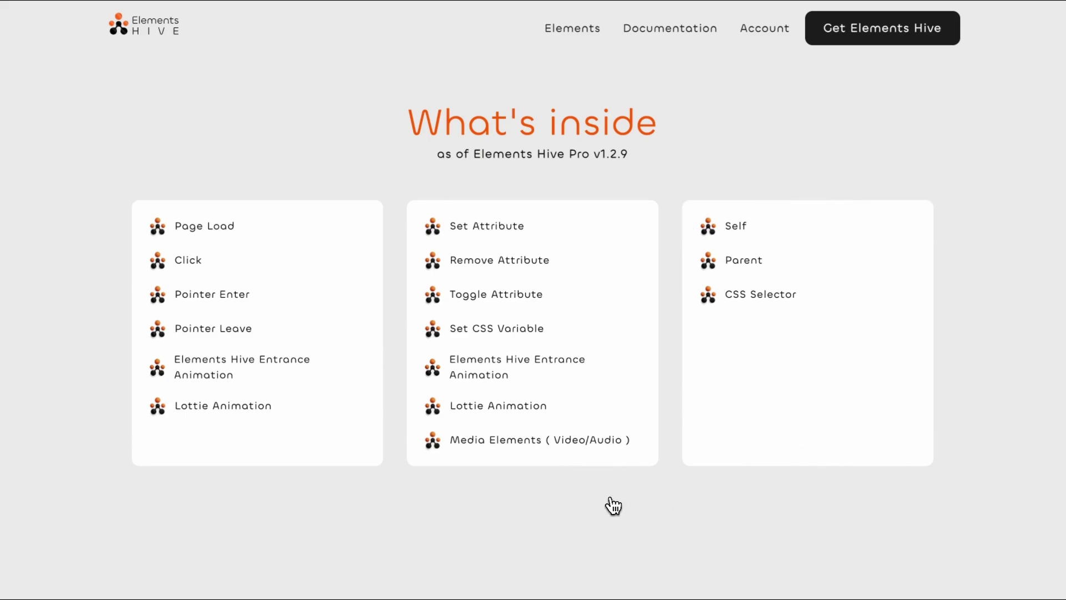
pyautogui.scroll(-7, 566, 491)
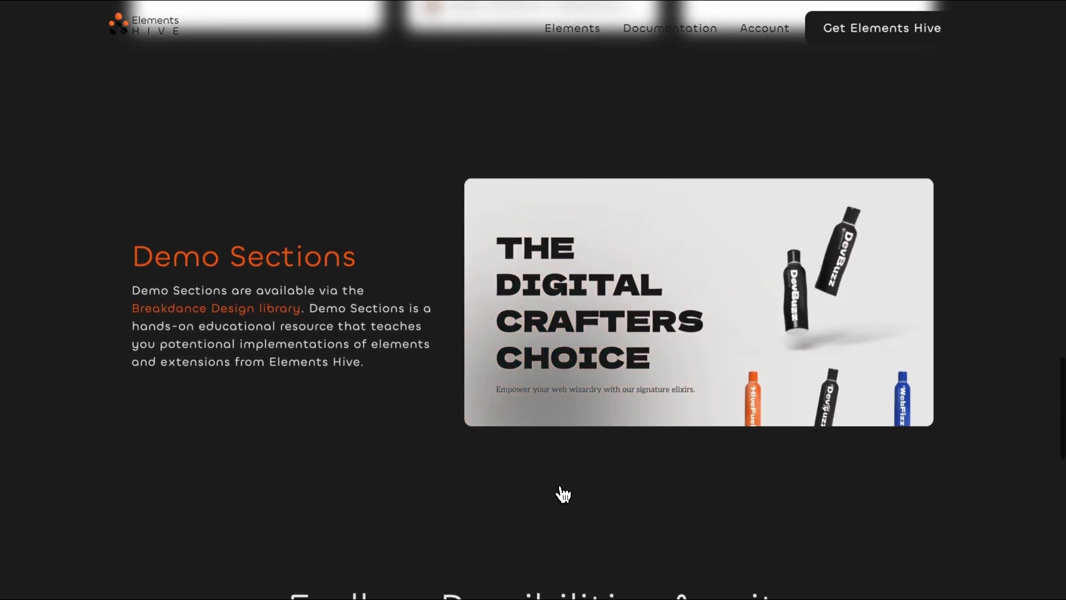
pyautogui.scroll(-2, 563, 494)
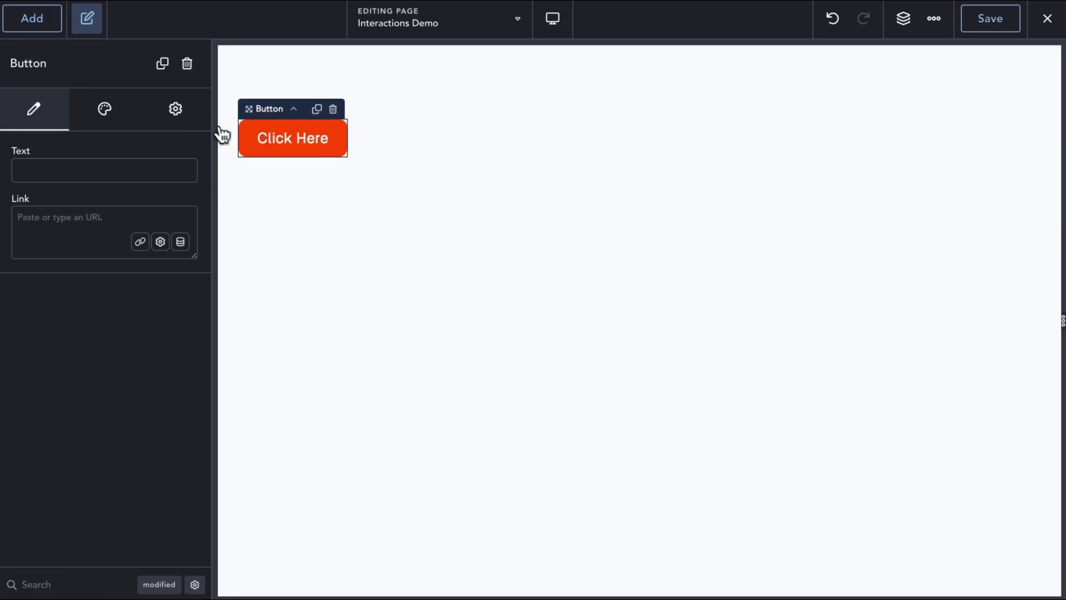
# Open the Click Here button's Interactions settings under Elements Hive Pro
pyautogui.click(177, 110)
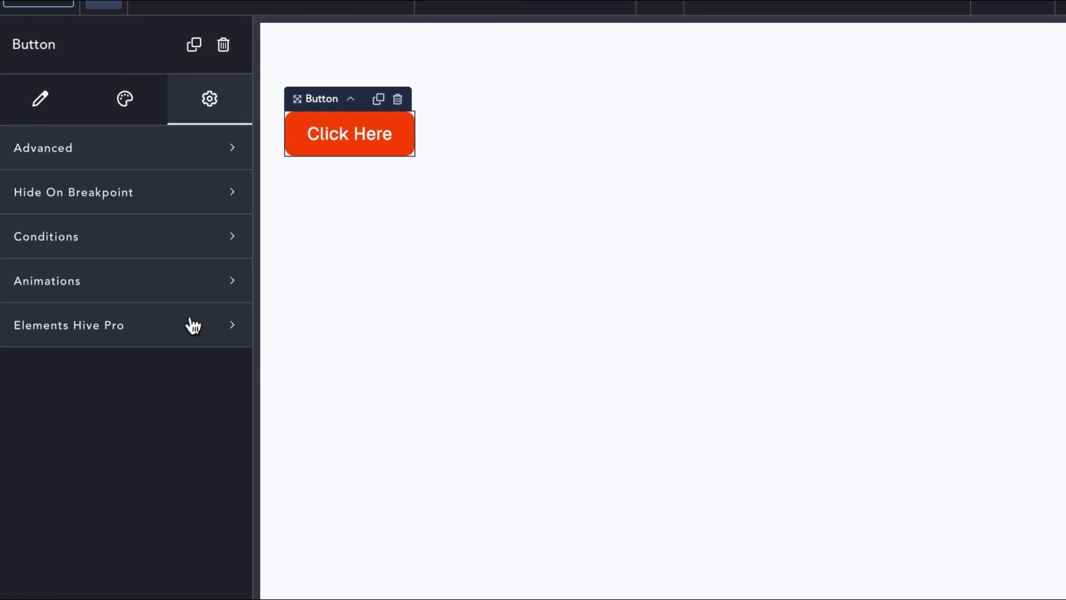
pyautogui.click(193, 326)
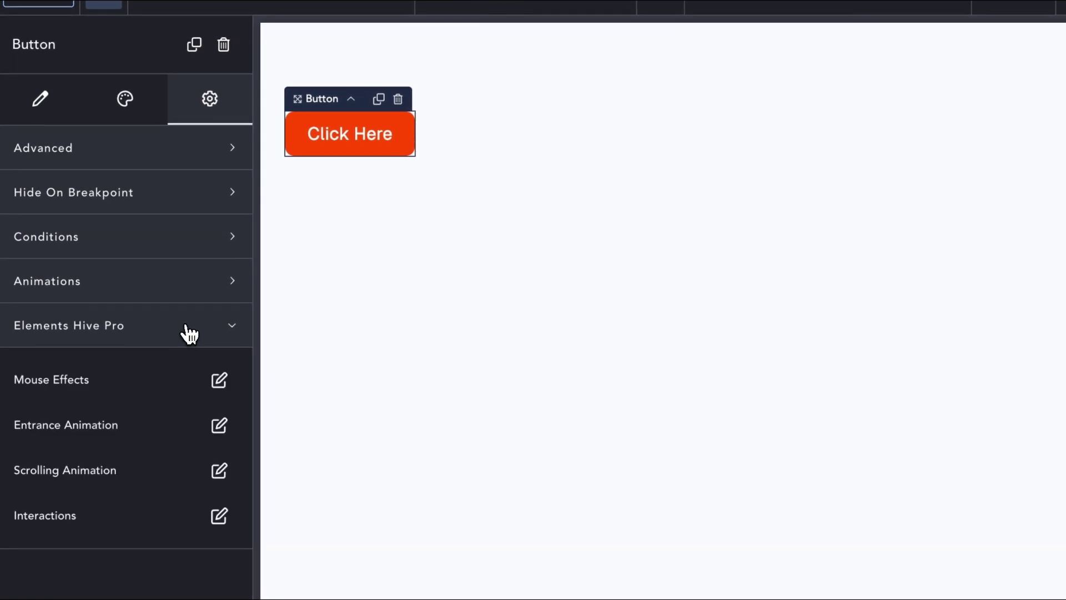
pyautogui.click(219, 515)
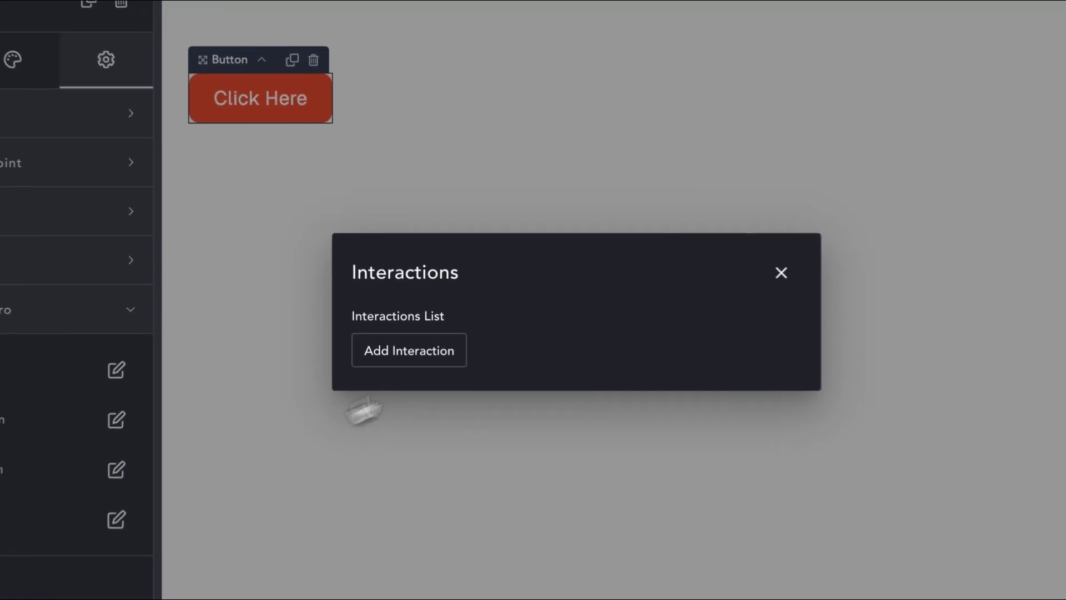
# Keep a single new interaction and set its Trigger Category to Self after checking Page
pyautogui.click(450, 361)
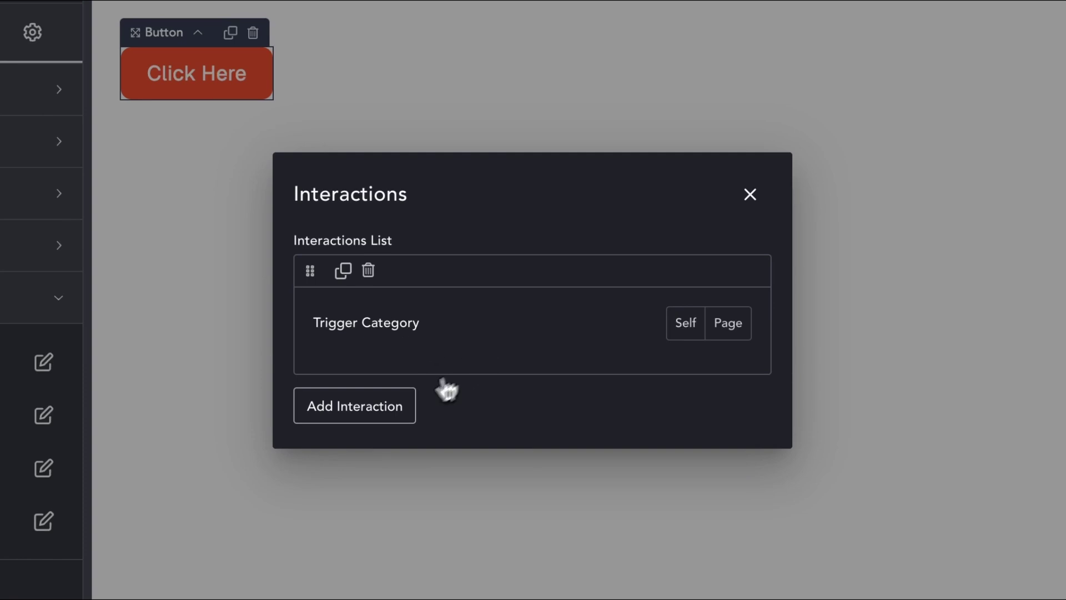
pyautogui.click(395, 409)
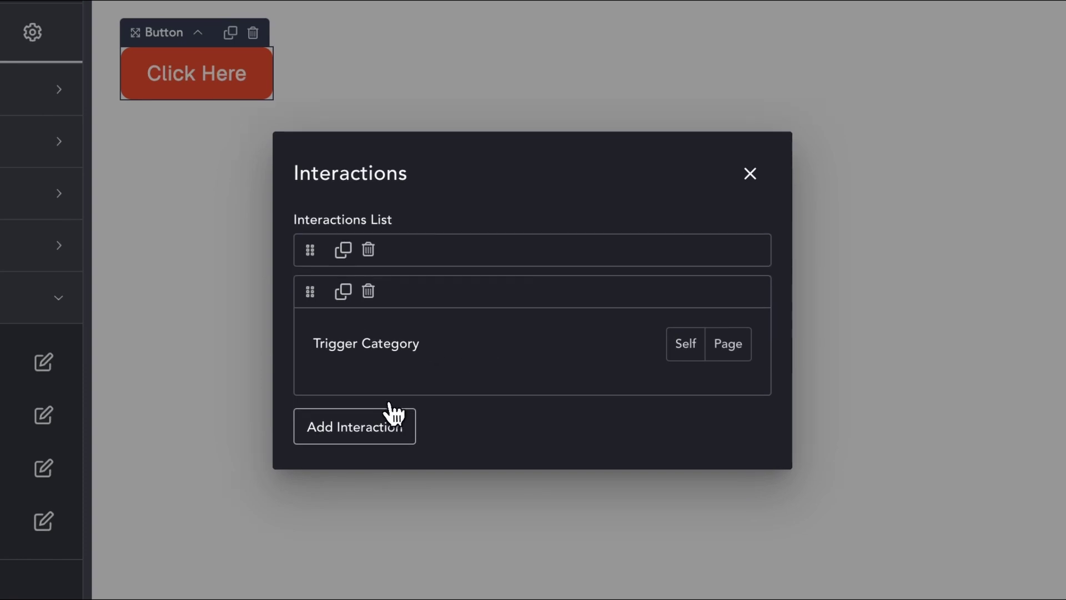
pyautogui.click(369, 292)
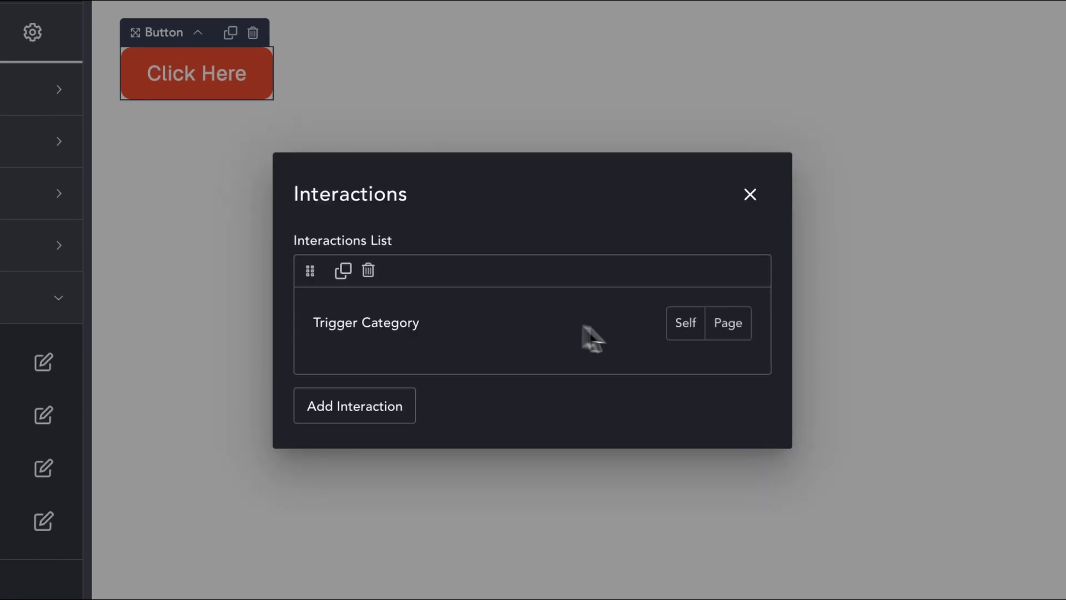
pyautogui.click(688, 333)
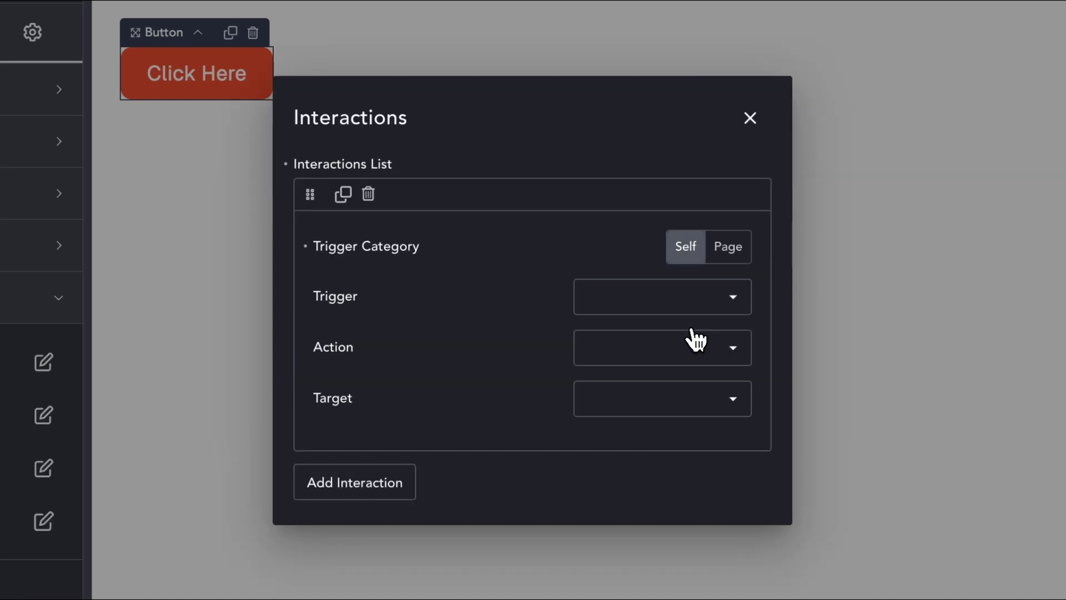
pyautogui.click(732, 246)
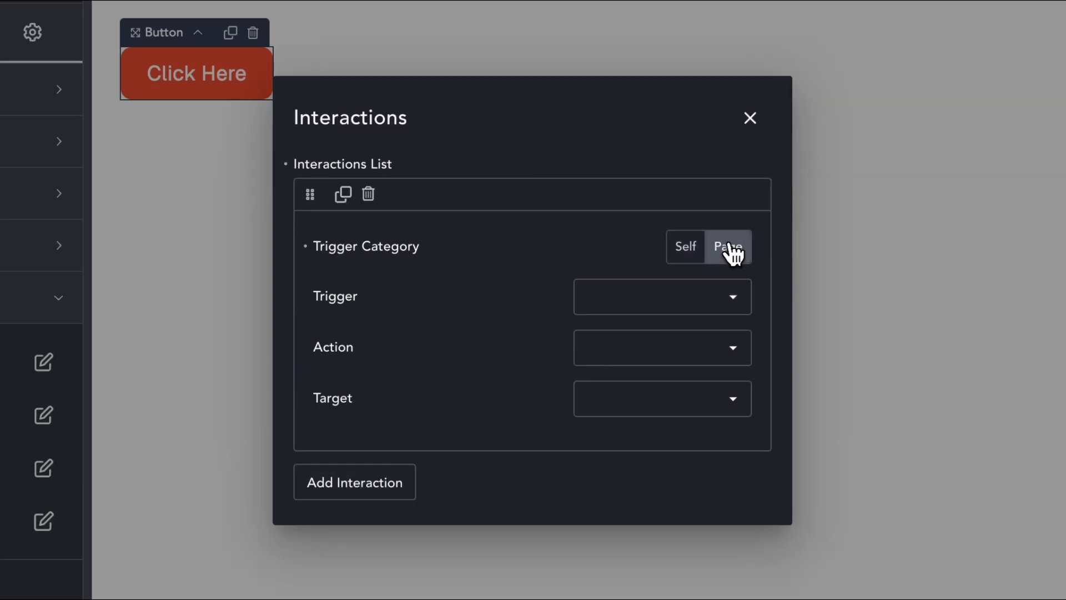
pyautogui.click(682, 288)
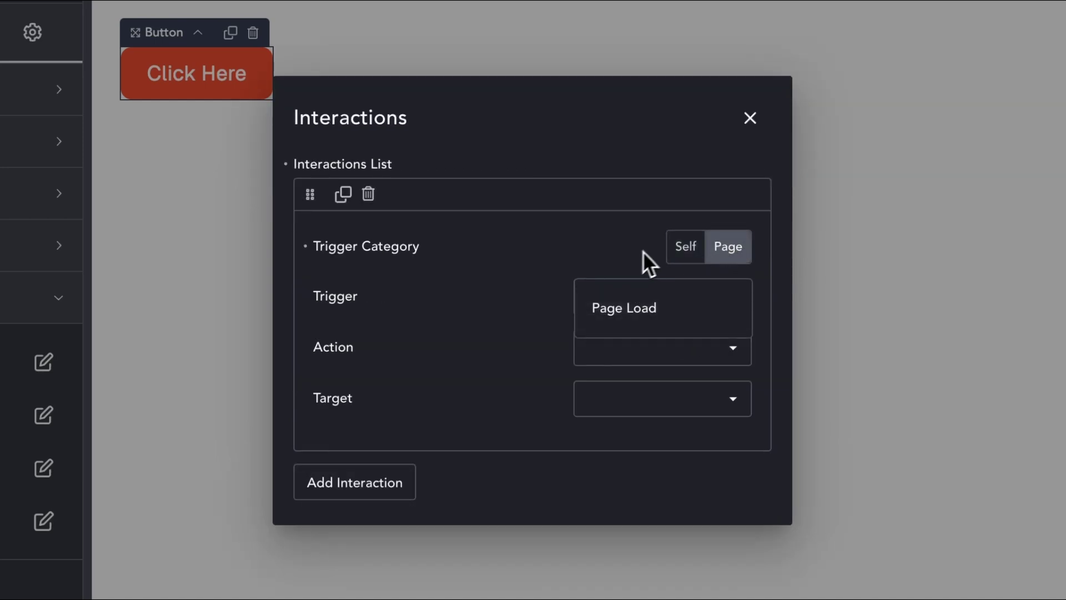
pyautogui.click(685, 249)
# Try the Elements Hive Entrance Animation trigger with its On Start and On Complete events
pyautogui.click(622, 290)
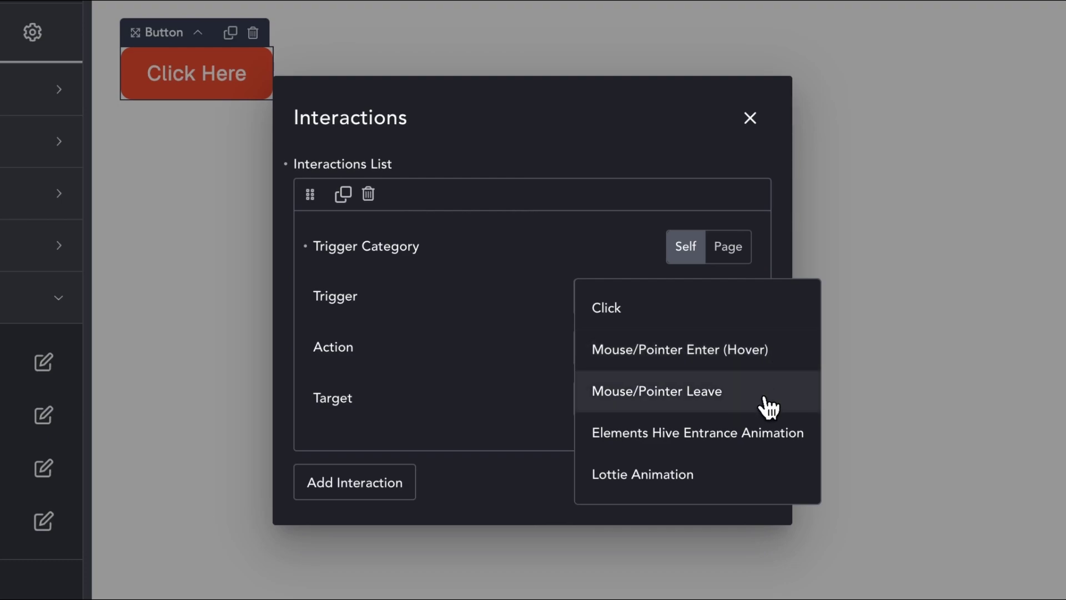
pyautogui.click(735, 439)
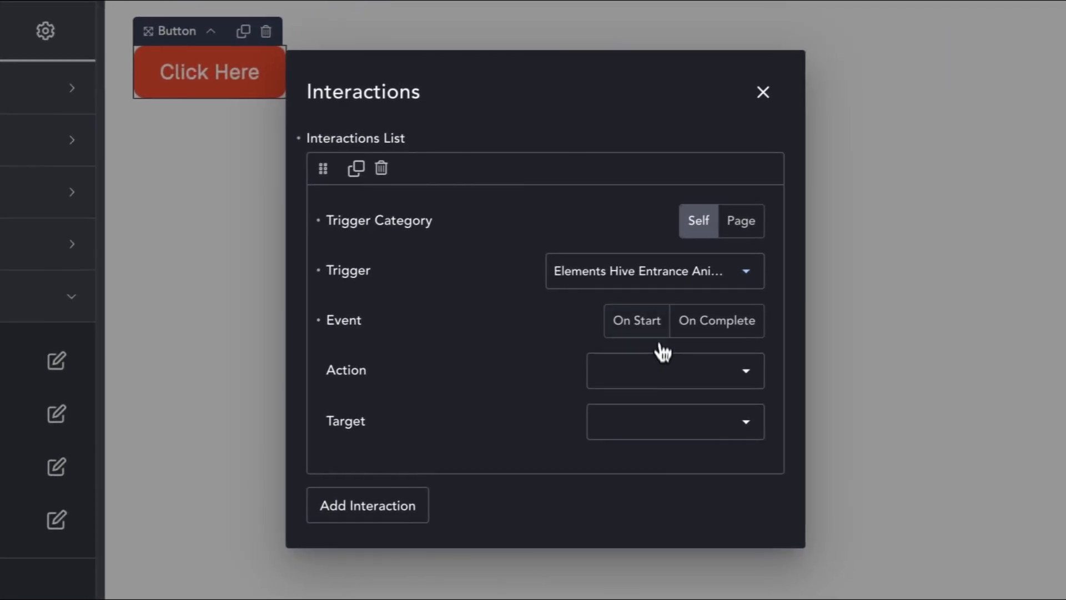
pyautogui.click(653, 325)
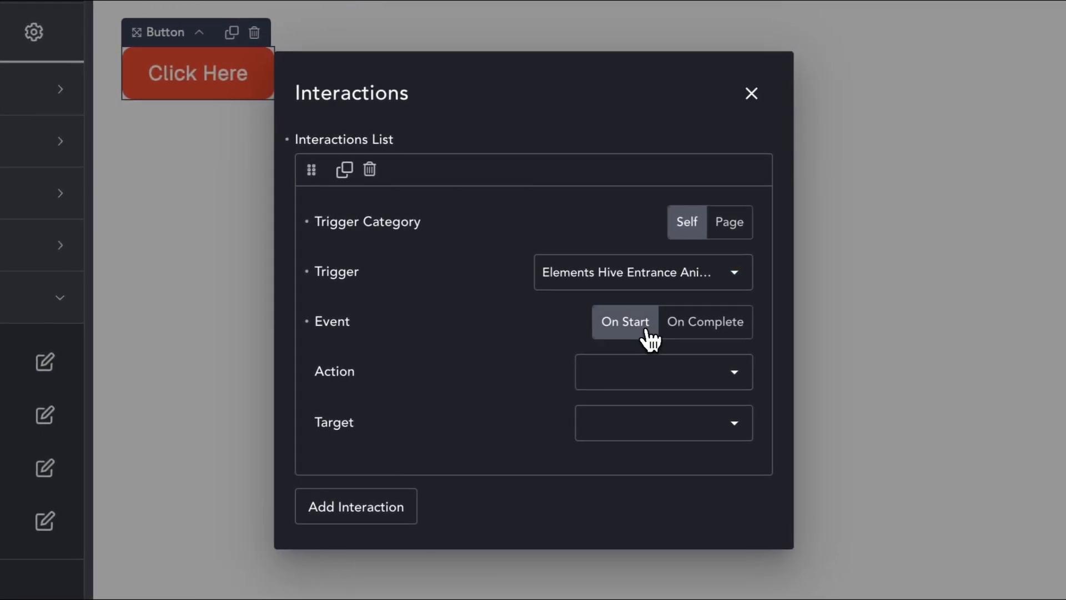
pyautogui.click(720, 329)
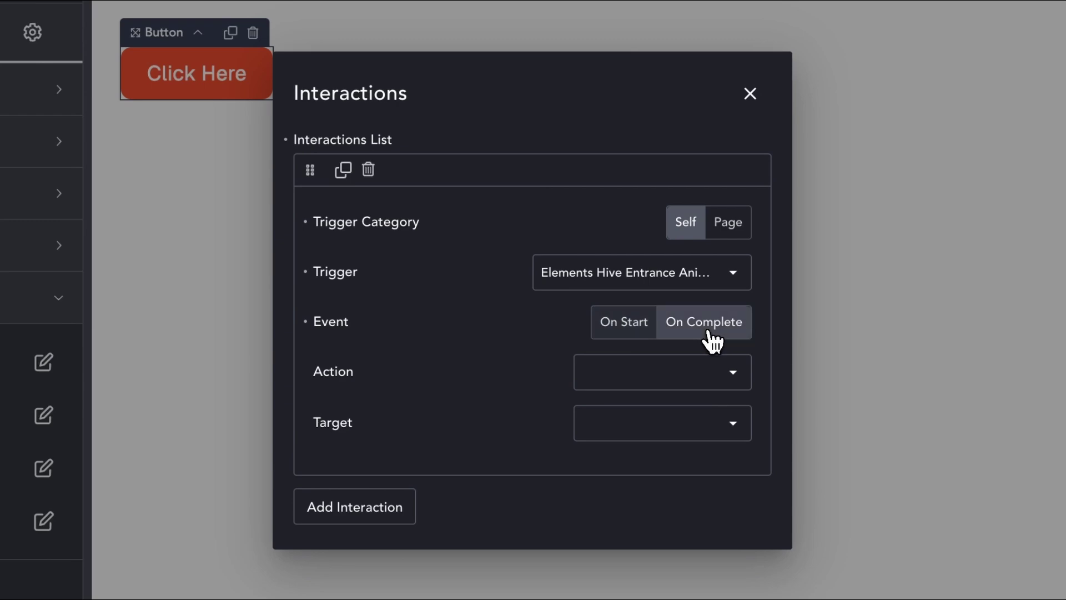
pyautogui.click(638, 328)
# Try the Lottie Animation trigger with its start and complete events
pyautogui.click(635, 277)
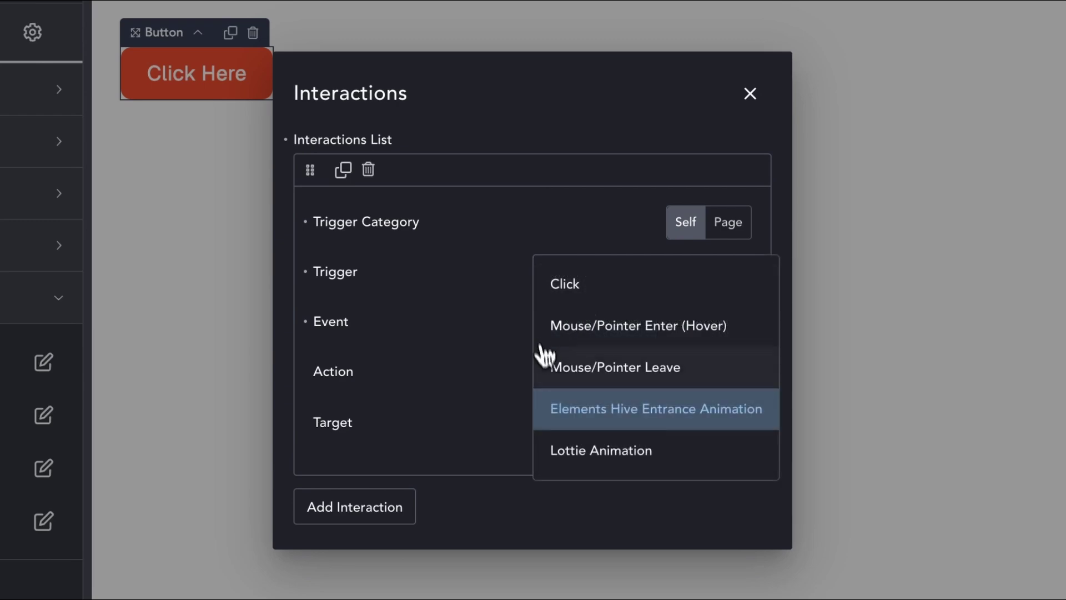
pyautogui.click(602, 451)
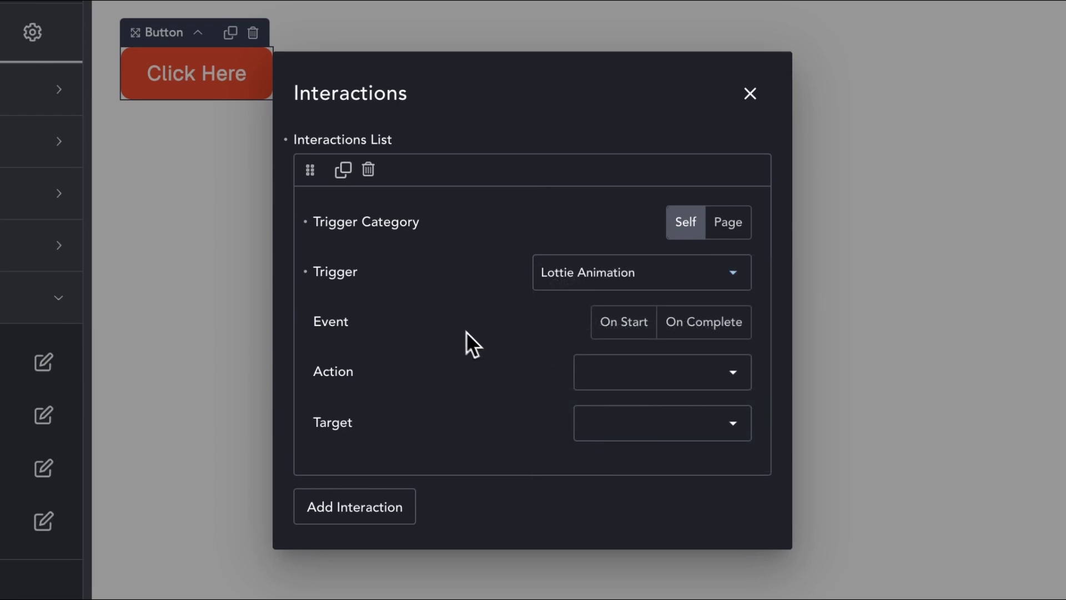
pyautogui.click(609, 329)
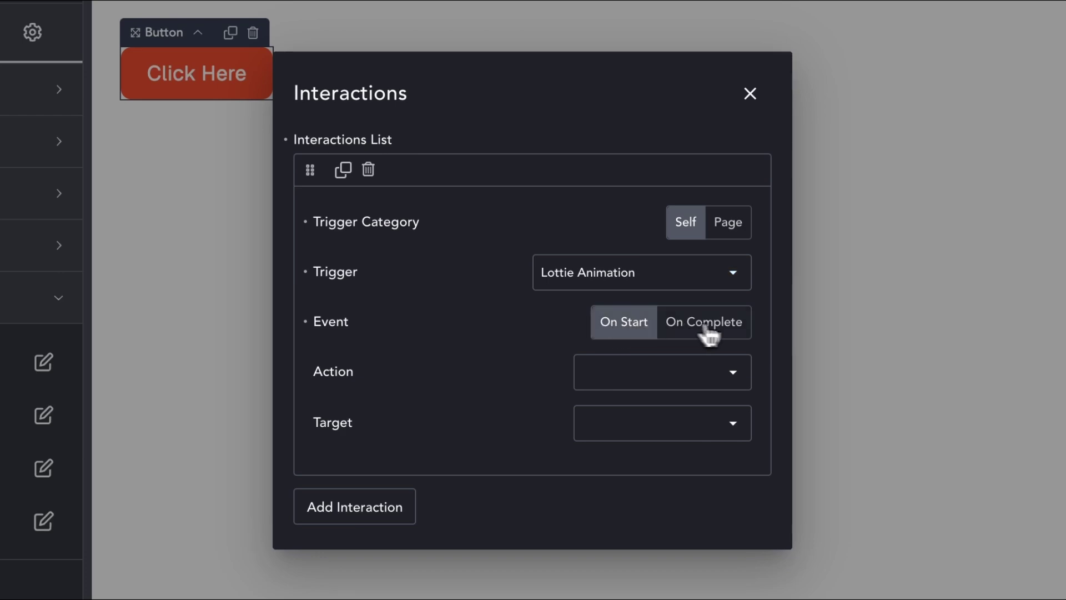
pyautogui.click(734, 330)
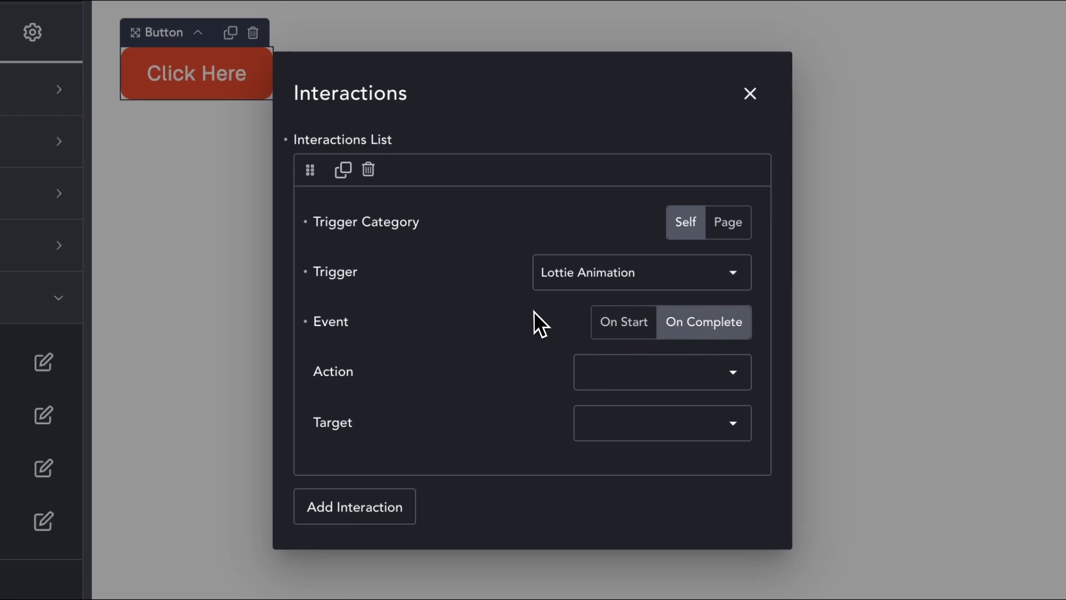
pyautogui.click(572, 278)
# Set the trigger to Click and try the Set Attribute (data attribute) and Set CSS Variable actions
pyautogui.click(599, 302)
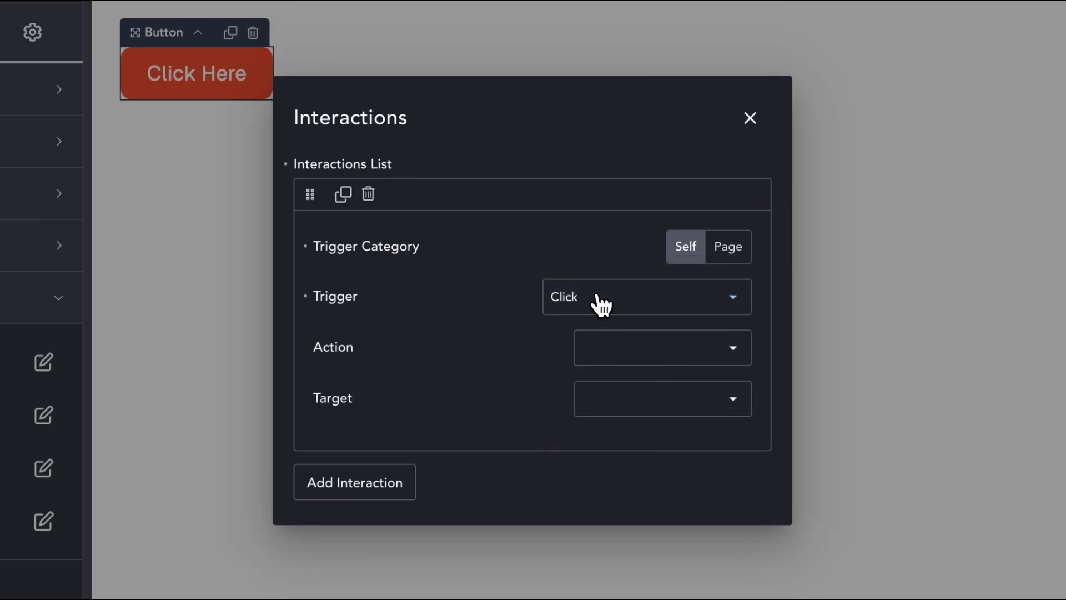
pyautogui.click(589, 365)
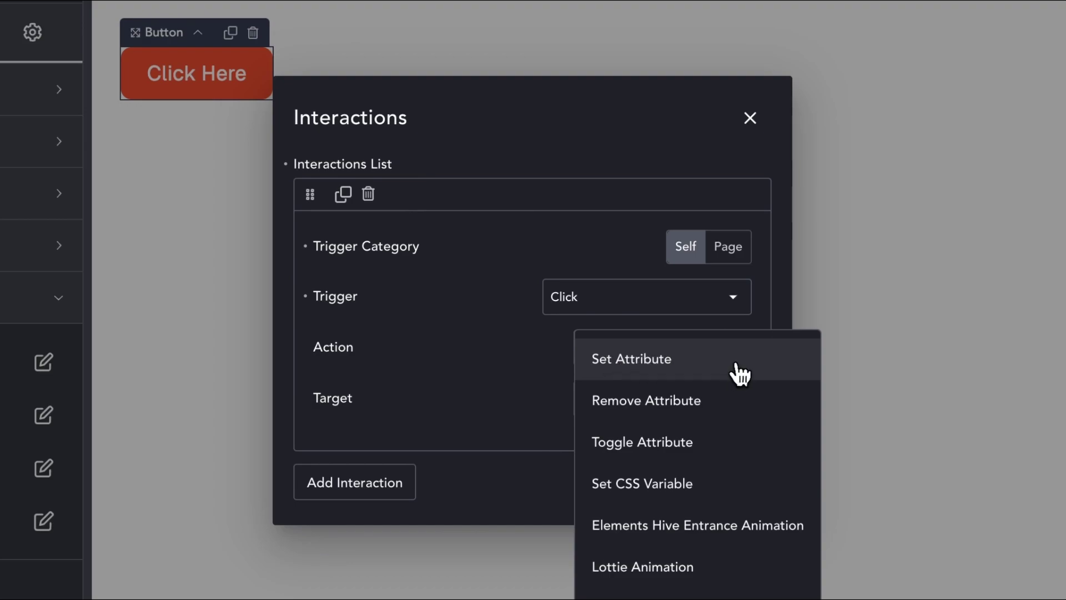
pyautogui.click(695, 373)
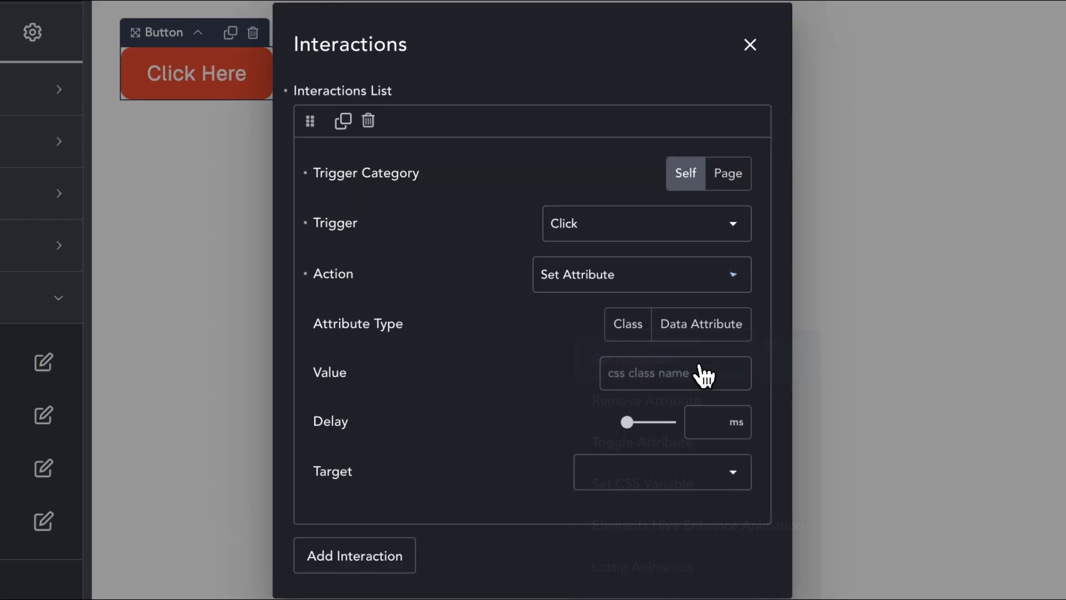
pyautogui.click(673, 332)
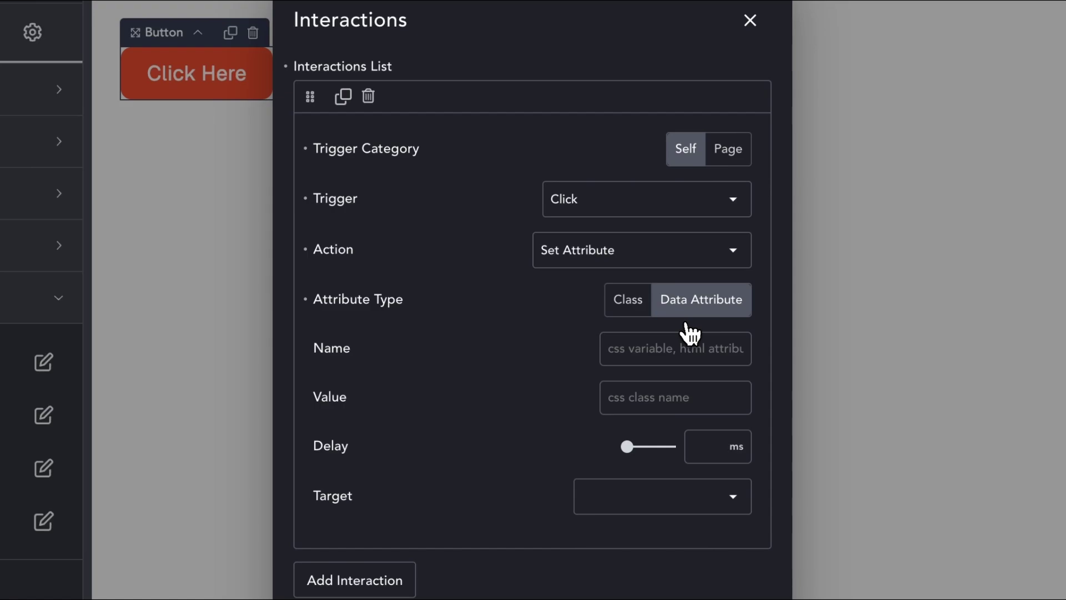
pyautogui.click(621, 260)
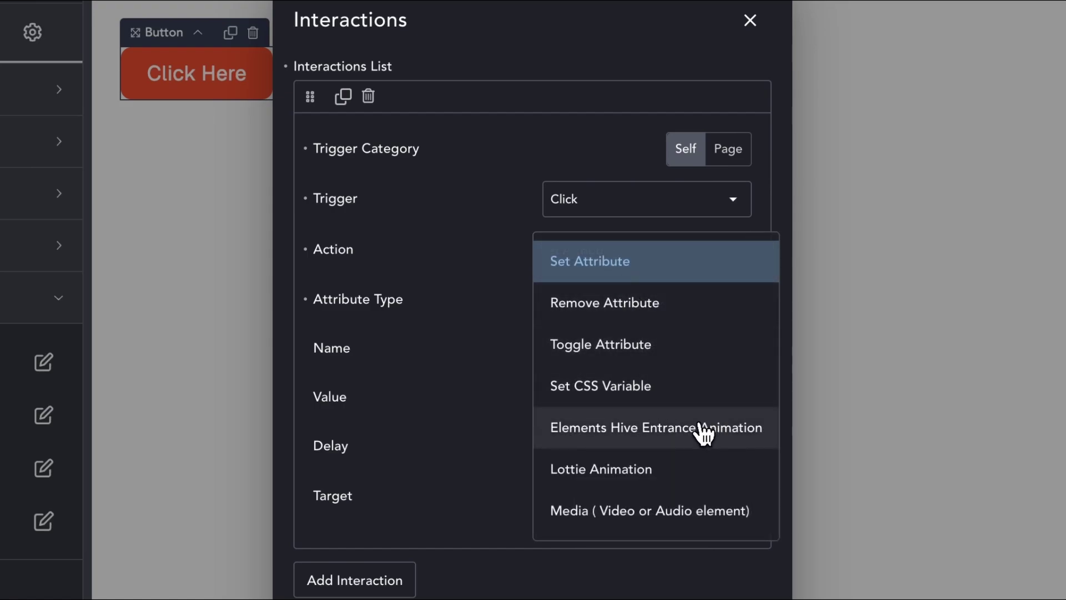
pyautogui.click(666, 388)
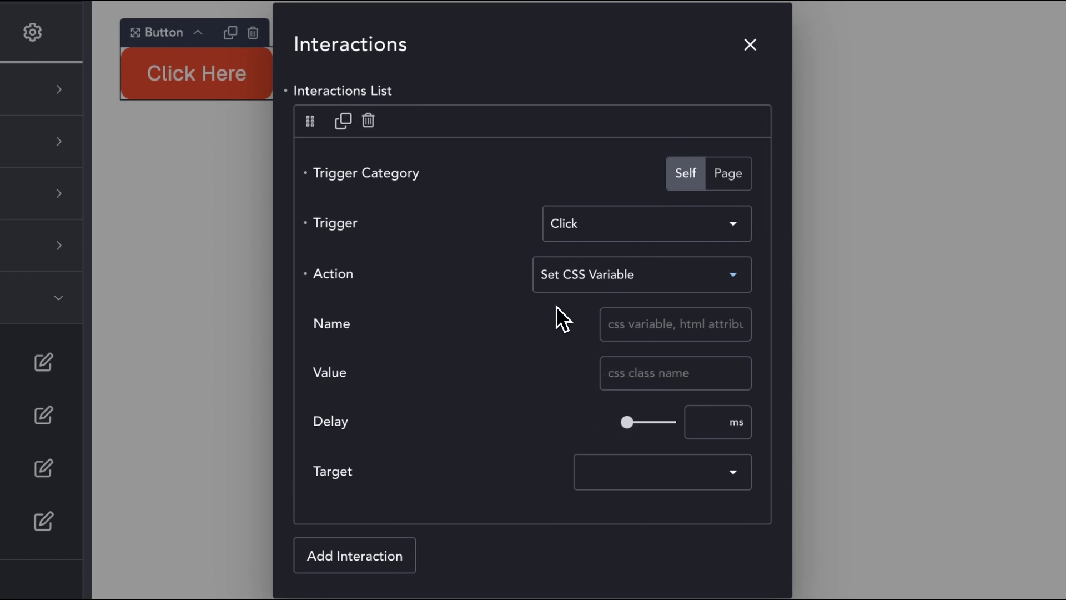
# Preview the Elements Hive Entrance Animation and Lottie Animation action options
pyautogui.click(629, 271)
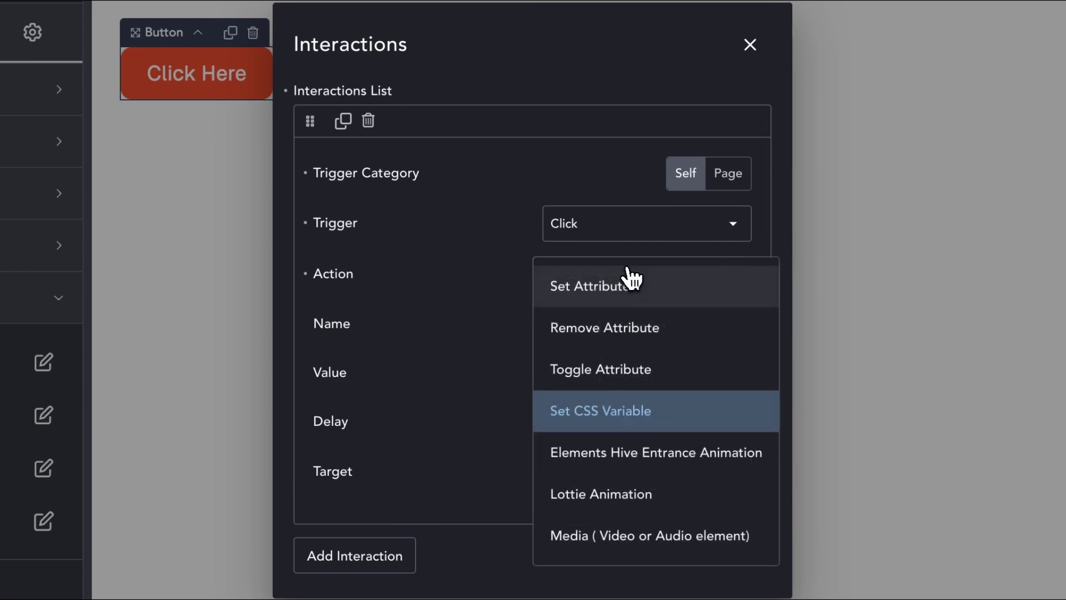
pyautogui.click(659, 464)
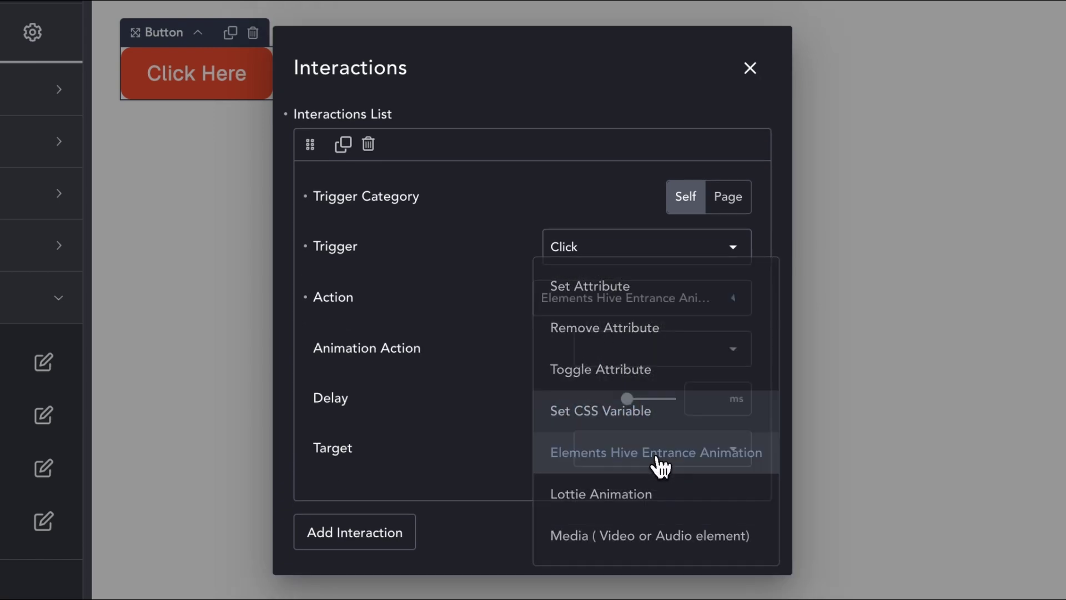
pyautogui.click(641, 358)
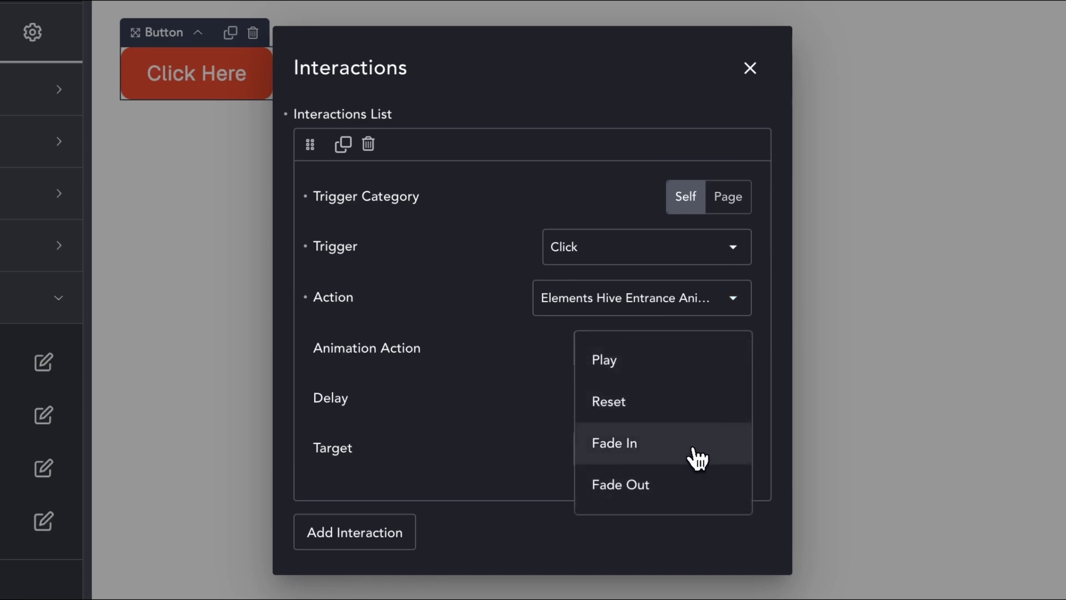
pyautogui.click(588, 299)
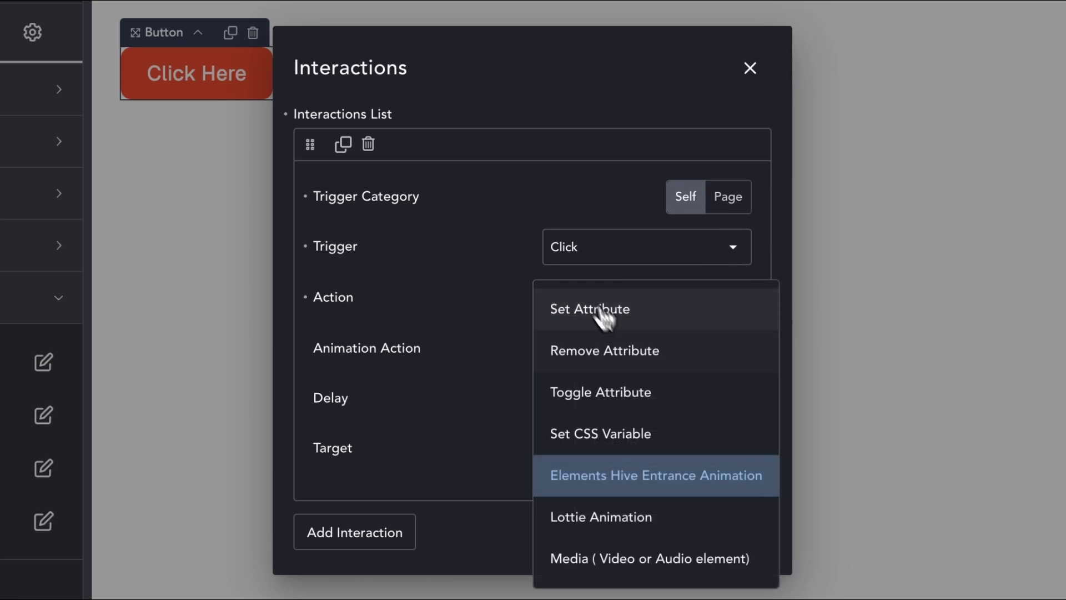
pyautogui.click(632, 518)
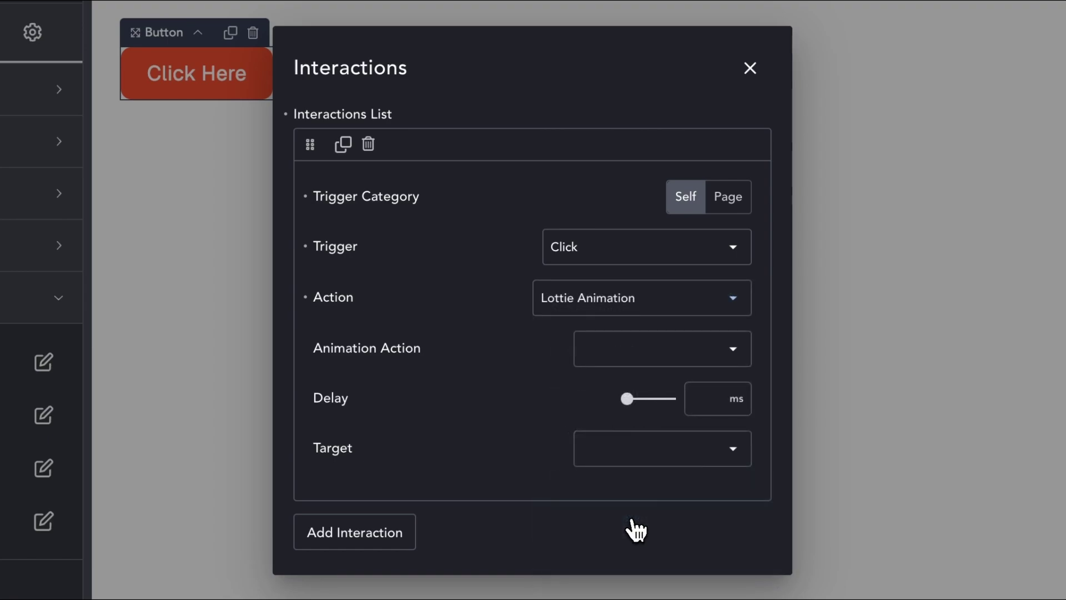
pyautogui.click(657, 358)
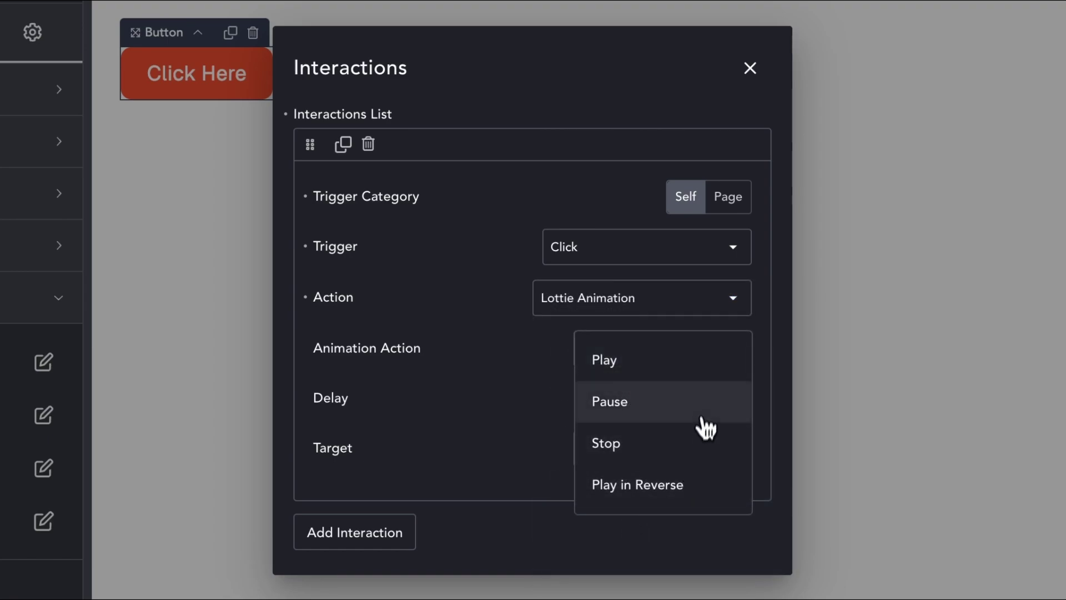
# Choose the Media action for a video or audio element and target it by CSS Selector
pyautogui.click(646, 308)
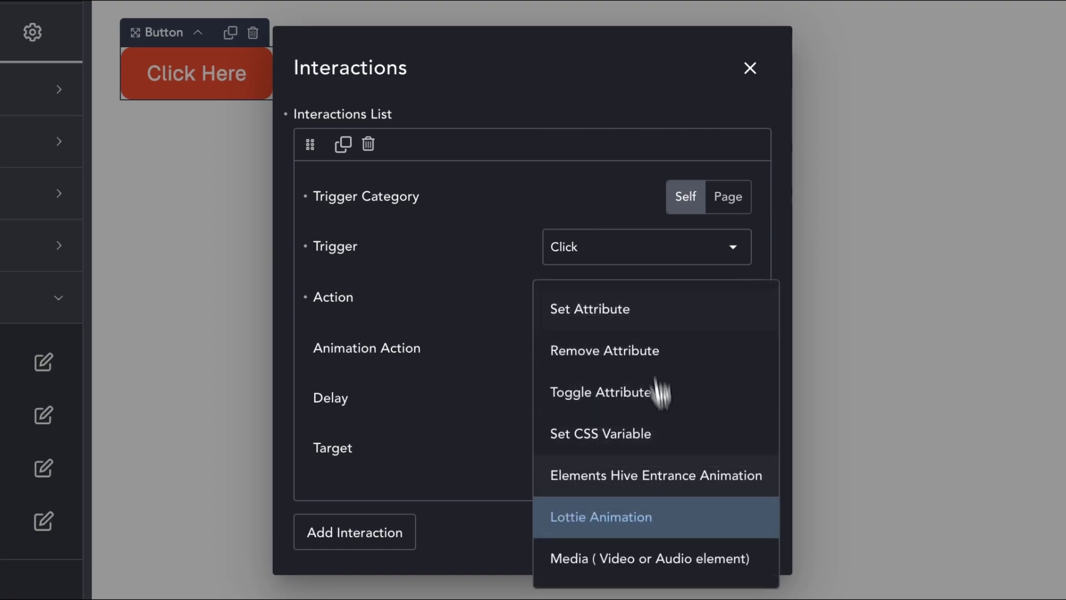
pyautogui.click(664, 560)
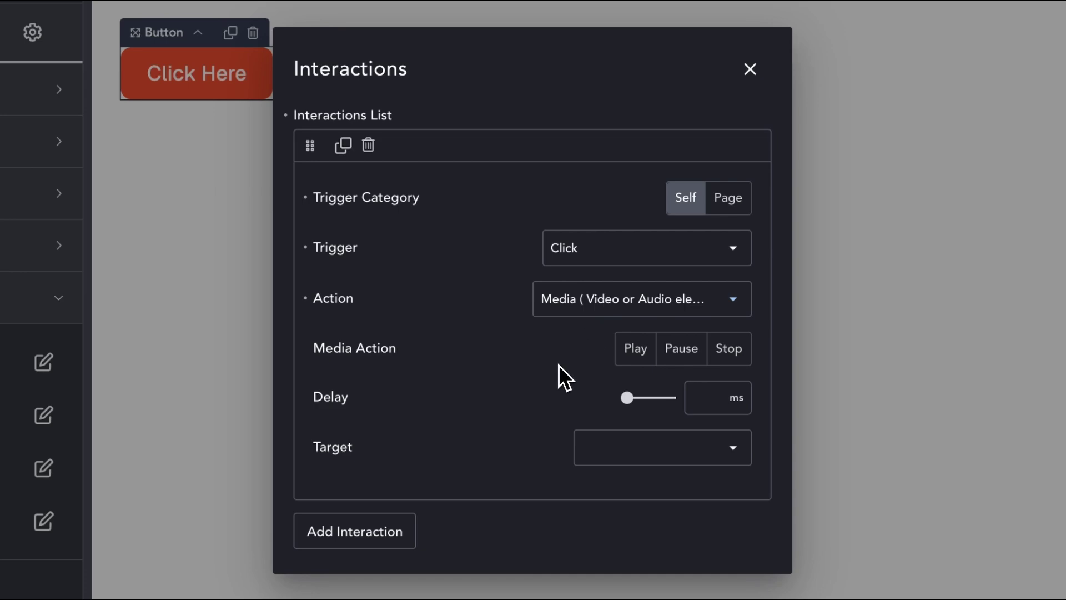
pyautogui.click(619, 461)
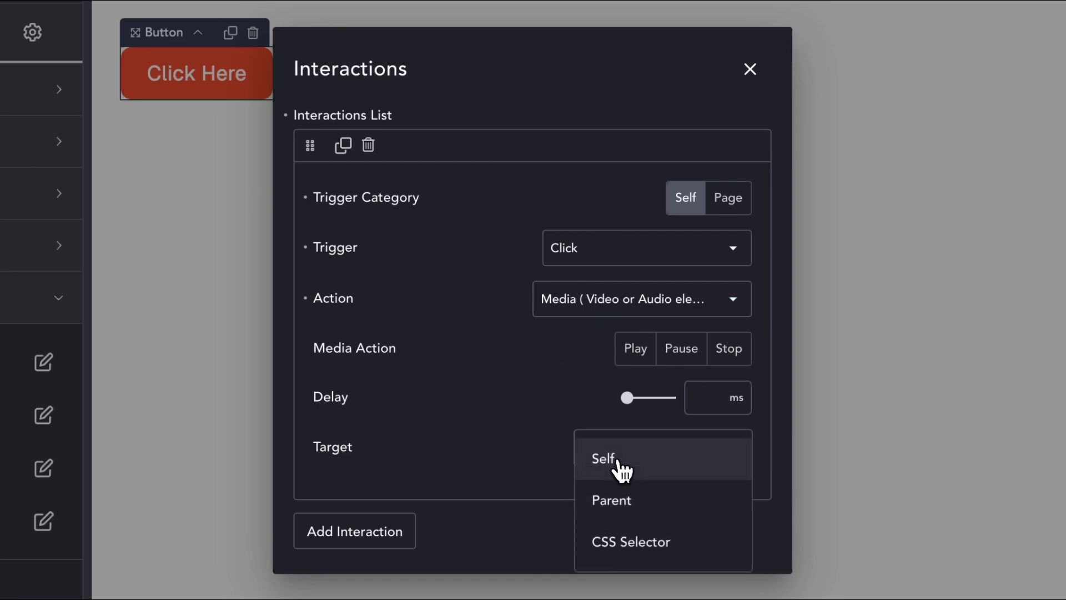
pyautogui.click(705, 401)
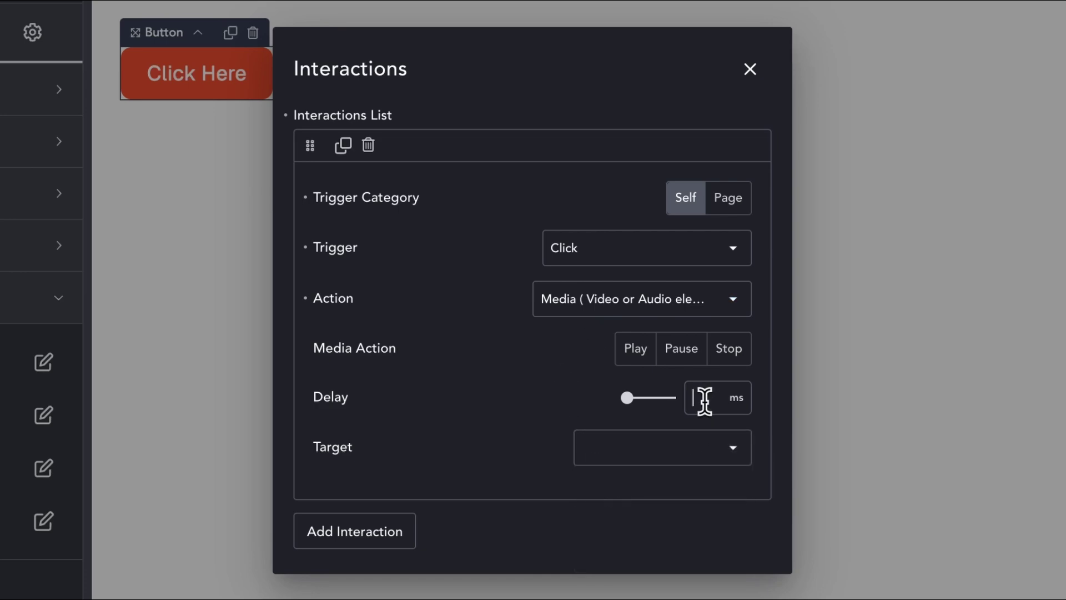
pyautogui.click(670, 453)
pyautogui.click(638, 468)
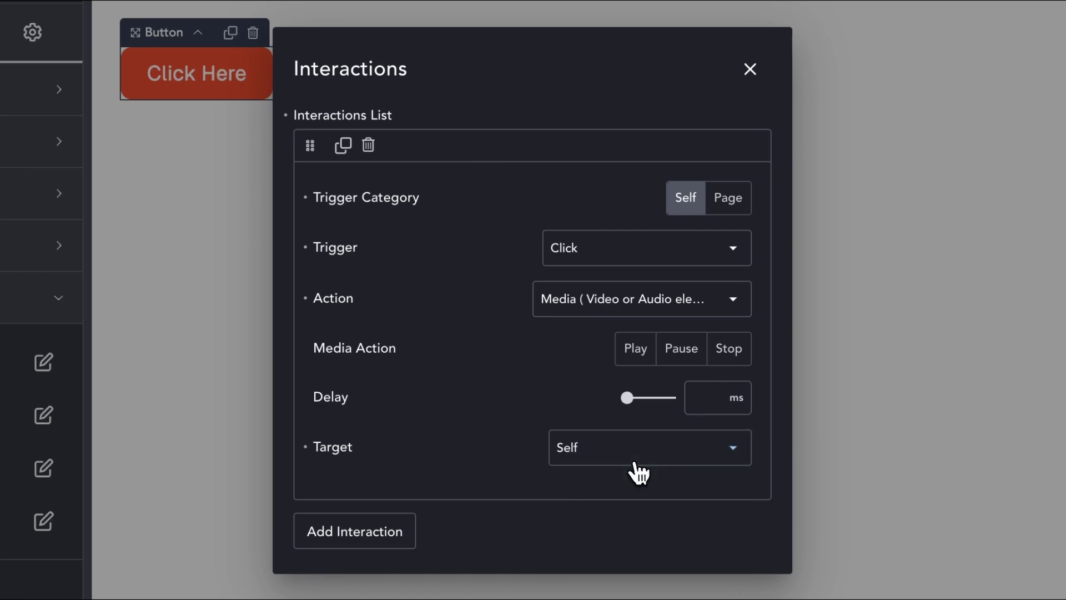
pyautogui.click(634, 462)
pyautogui.click(627, 494)
pyautogui.click(625, 460)
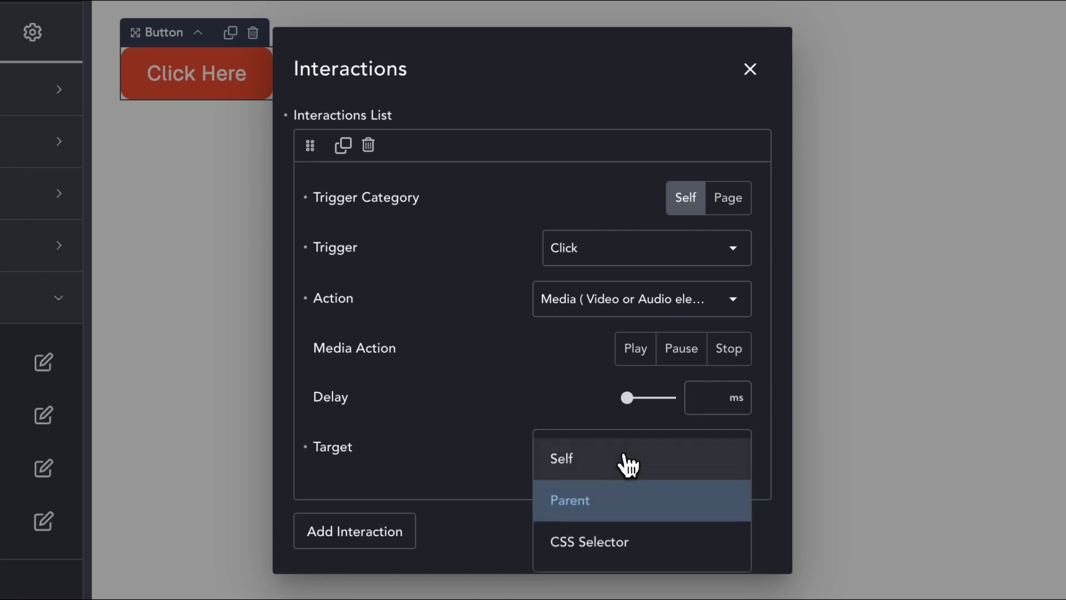
pyautogui.click(615, 542)
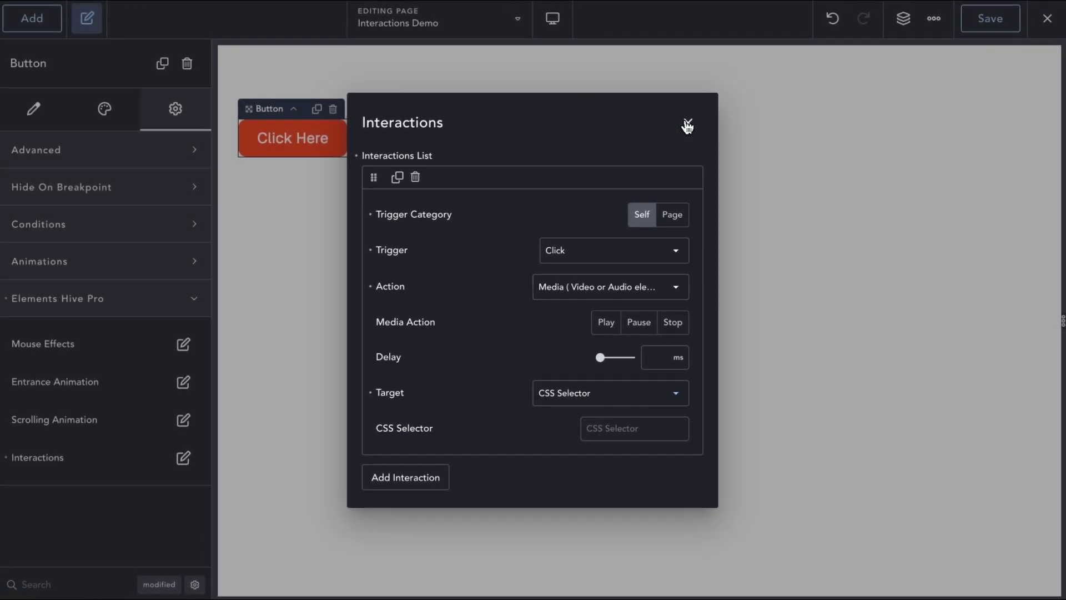
# Delete the Click Here button and centre the empty section's content horizontally and vertically
pyautogui.click(688, 122)
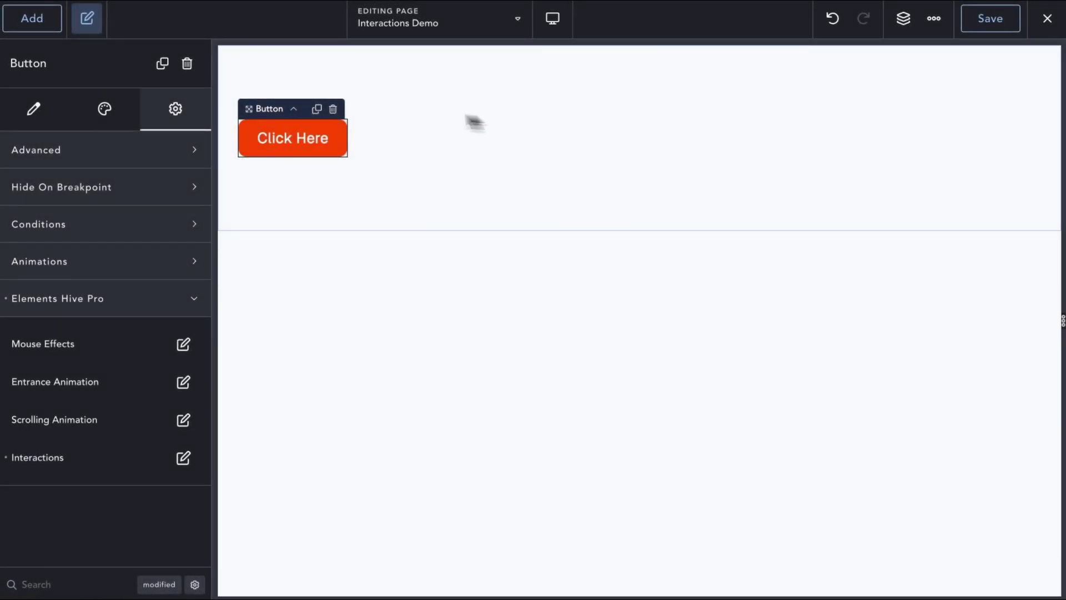
pyautogui.click(334, 110)
pyautogui.click(86, 157)
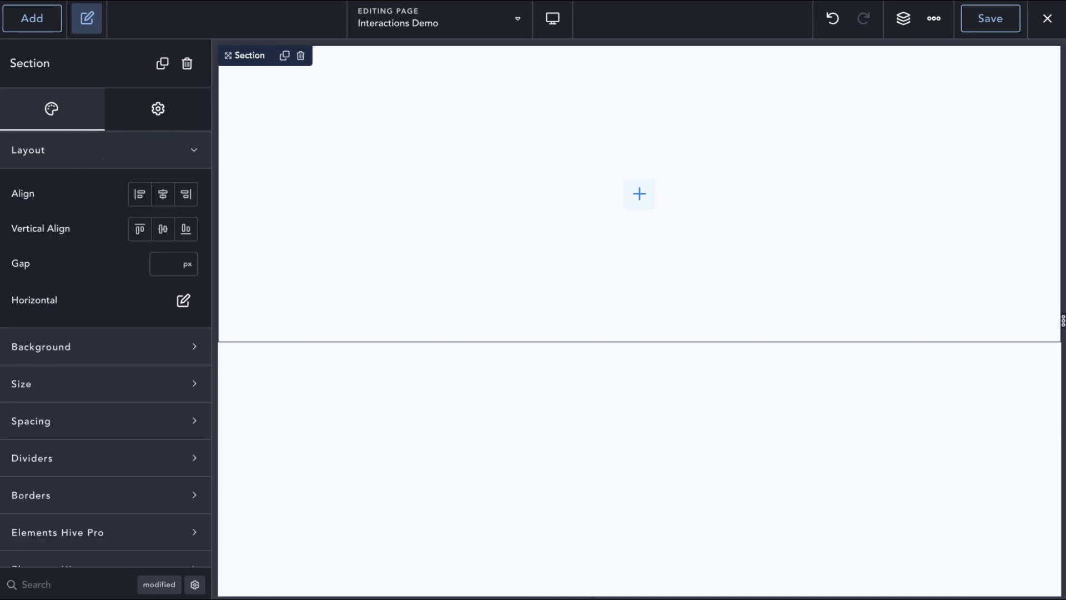
pyautogui.click(163, 195)
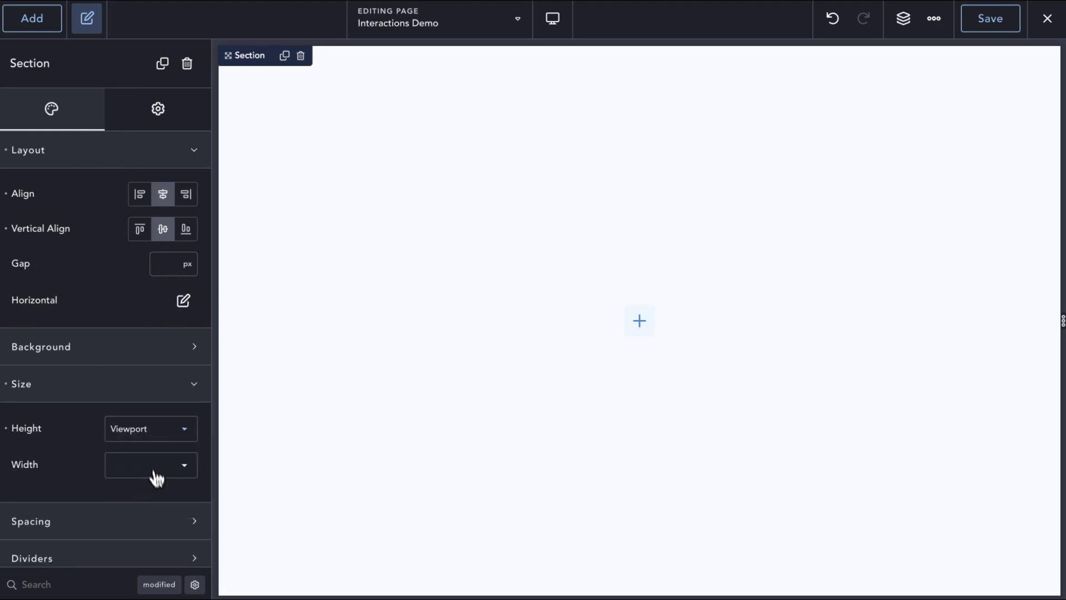
# Add an h4 heading and a Text element filled with three lorem paragraphs
pyautogui.click(32, 18)
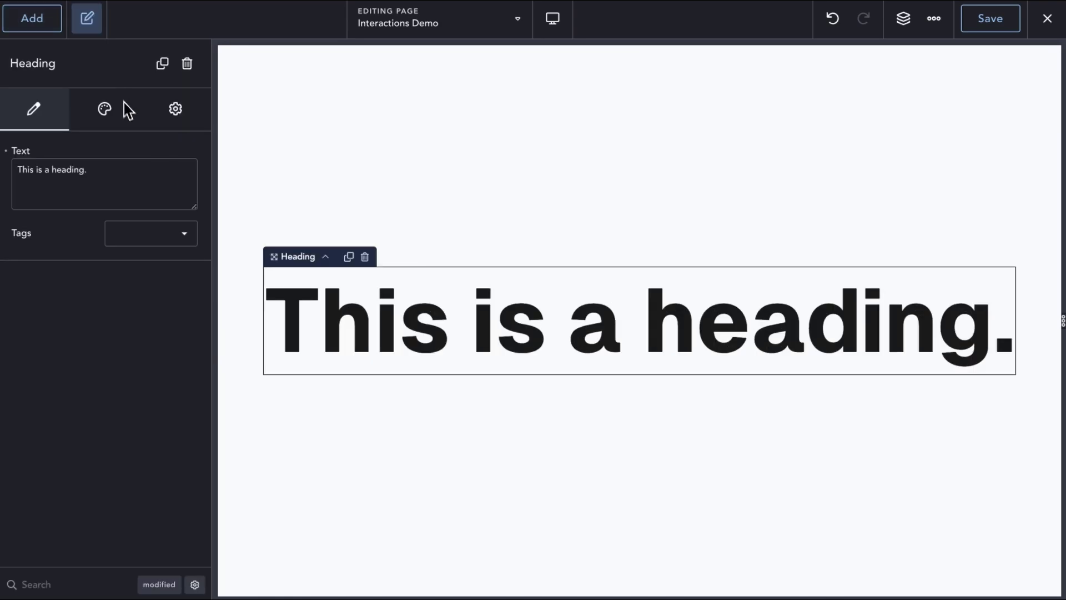
pyautogui.click(151, 233)
pyautogui.click(147, 335)
pyautogui.click(51, 23)
pyautogui.click(55, 403)
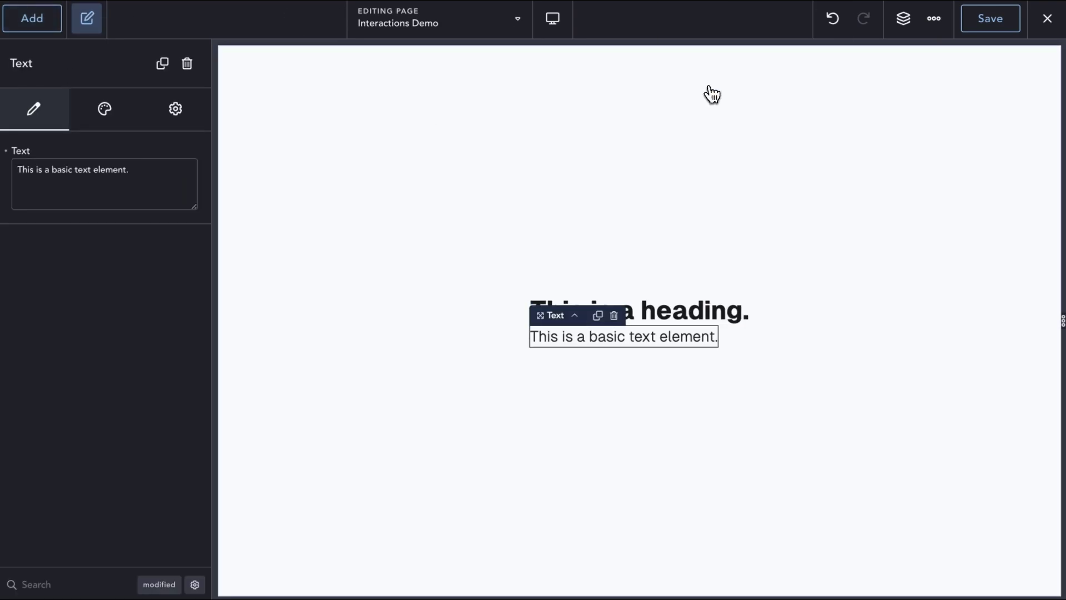
pyautogui.click(150, 178)
pyautogui.hotkey('ctrl', 'a')
pyautogui.press('BackSpace')
pyautogui.write('Quisque malesuada placerat nisl. Ut non enim eleifend felis pretium feugiat.  Fusce convallis metus id felis luctus adipiscing. Suspendisse feugiat.  Vestibulum ante ipsum primis in faucibus orci luctus et ultrices posuere cubilia Curae; In ac dui quis mi consectetuer lacinia. Fusce ac felis sit amet ligula pharetra condimentum.')
pyautogui.click(17, 249)
pyautogui.press('BackSpace')
pyautogui.click(17, 210)
pyautogui.press('BackSpace')
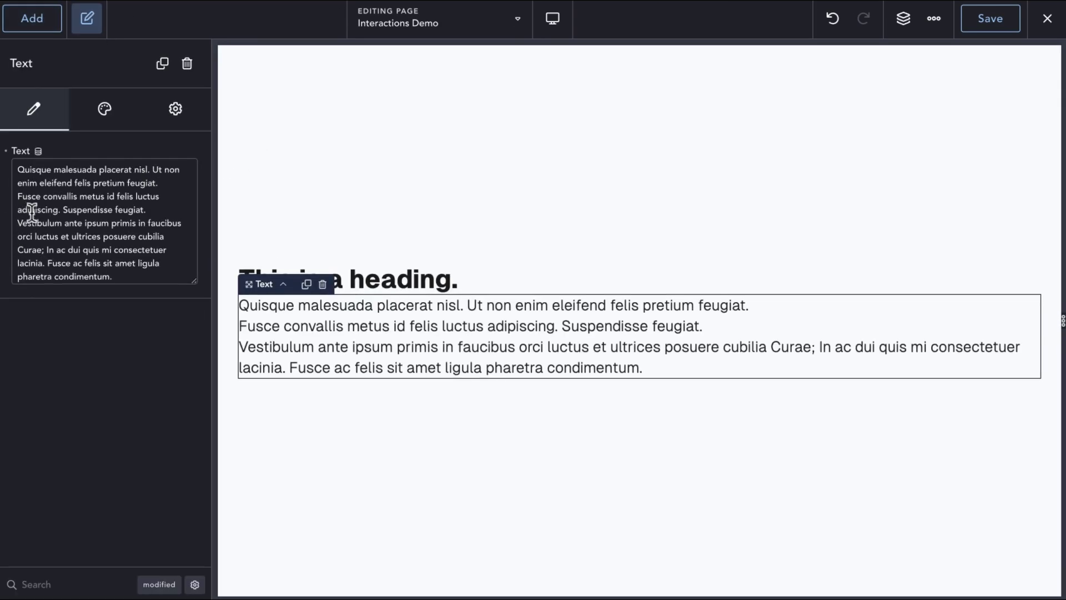
# Add a 'Read More' button styled as a text link
pyautogui.click(32, 18)
pyautogui.click(56, 473)
pyautogui.click(72, 169)
pyautogui.write('Read More')
pyautogui.click(130, 120)
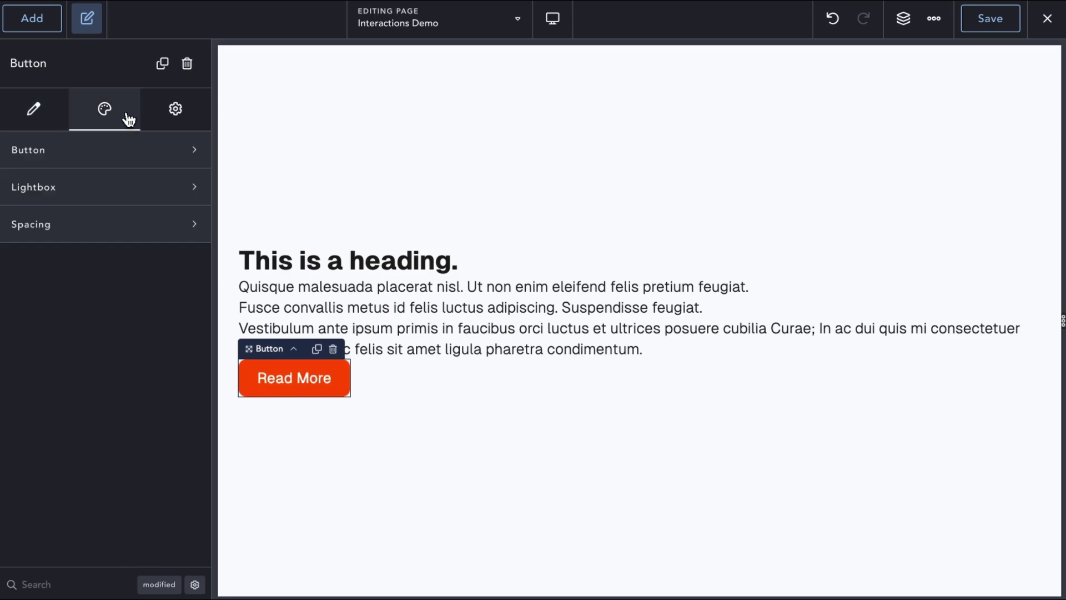
pyautogui.click(128, 150)
pyautogui.click(181, 205)
# Give the card div a light grey #E6E6E6 background, 35 rem width and 20 padding
pyautogui.click(578, 278)
pyautogui.click(83, 186)
pyautogui.click(147, 235)
pyautogui.click(28, 291)
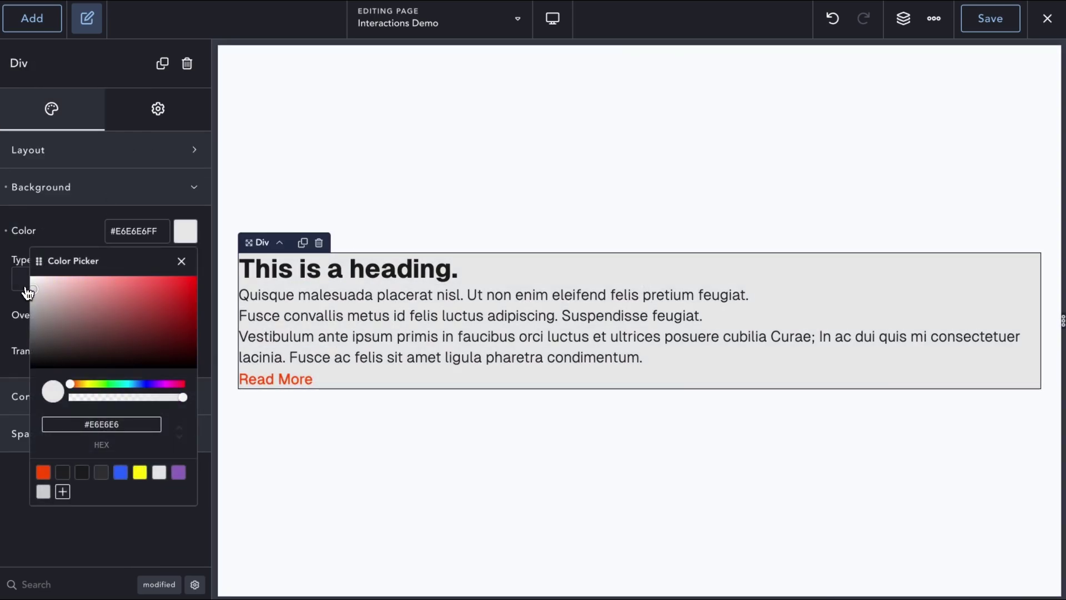
pyautogui.click(103, 188)
pyautogui.click(100, 223)
pyautogui.click(161, 268)
pyautogui.write('35')
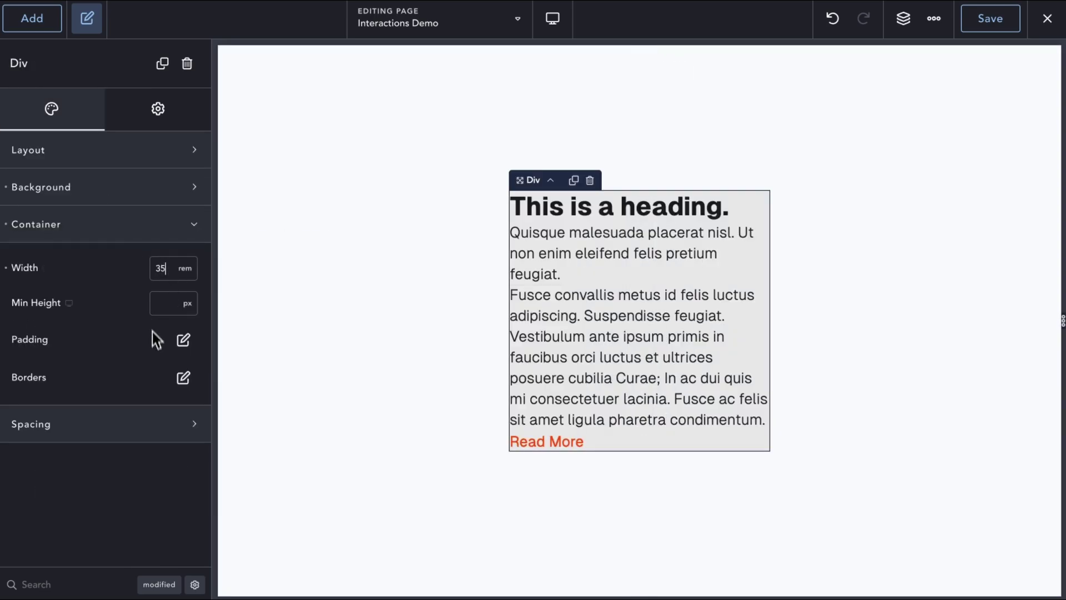
pyautogui.click(183, 339)
pyautogui.write('20')
pyautogui.click(109, 507)
pyautogui.click(199, 367)
# Set the gap between the card div's items to 1.2rem
pyautogui.click(184, 377)
pyautogui.click(200, 365)
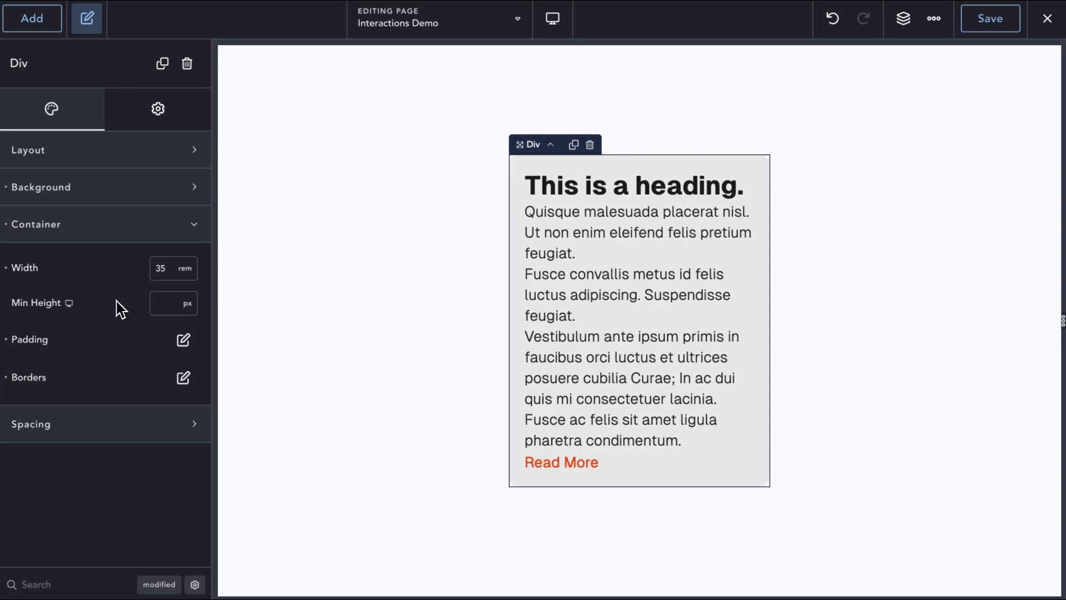
pyautogui.click(638, 231)
pyautogui.click(624, 229)
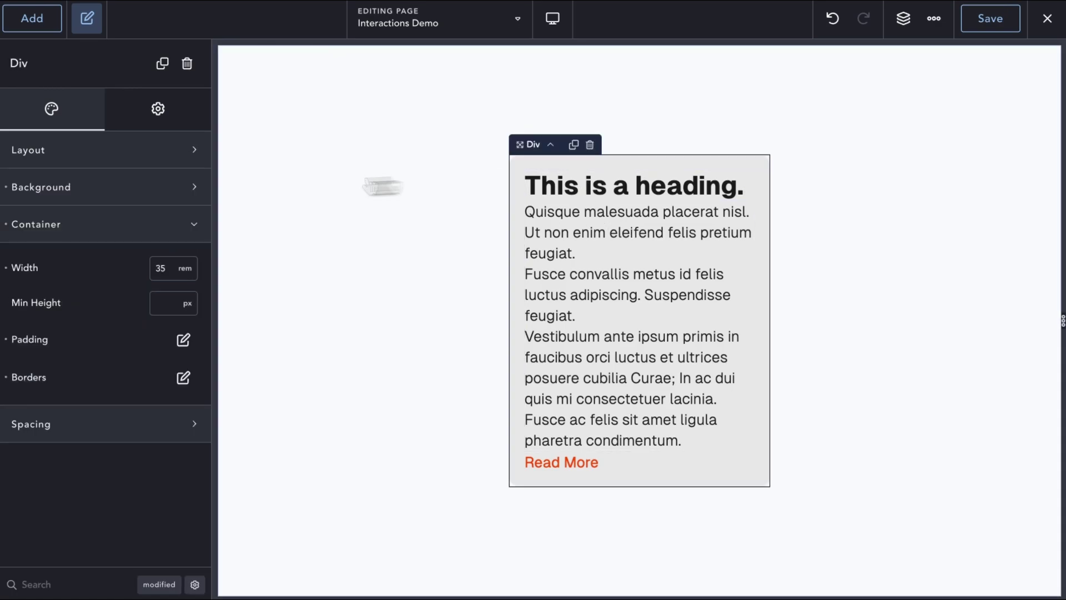
pyautogui.click(28, 149)
pyautogui.click(164, 264)
pyautogui.write('1.2rem')
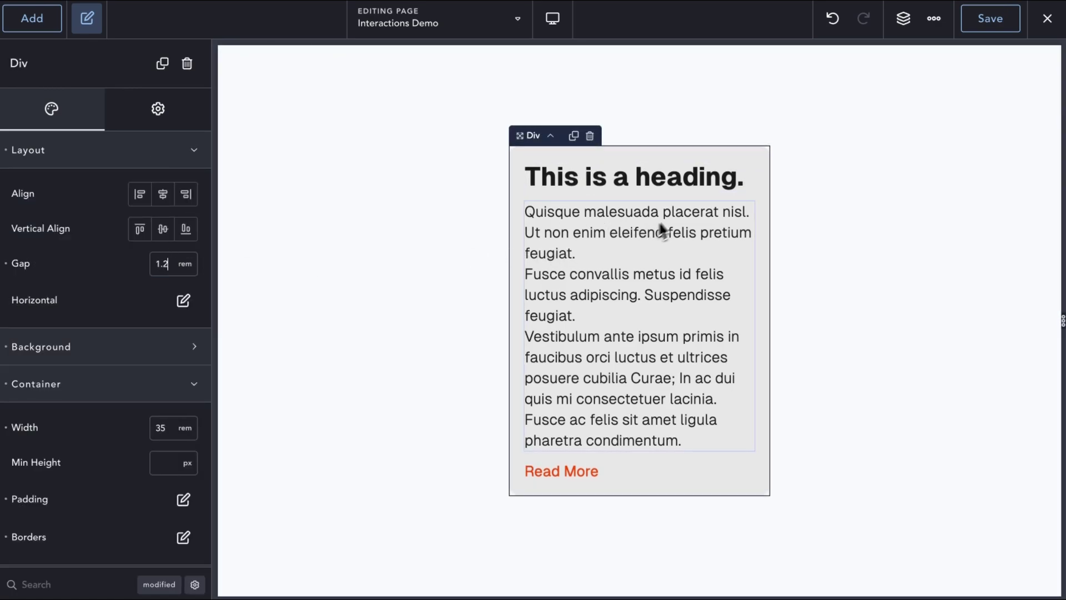
pyautogui.click(680, 208)
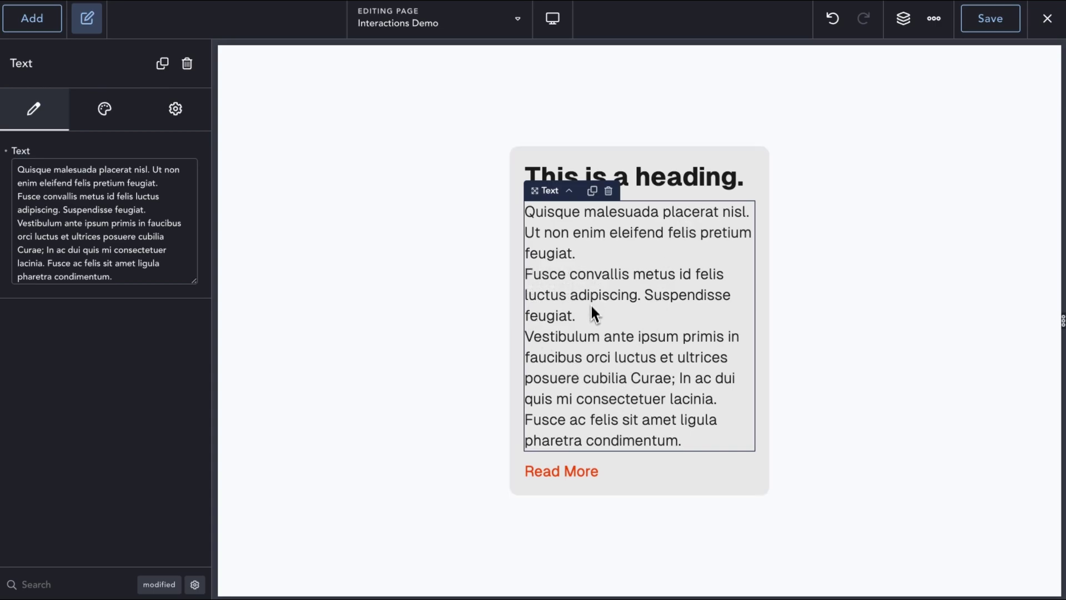
# Create and apply the custom class .readmore-text to the paragraph text element
pyautogui.click(565, 466)
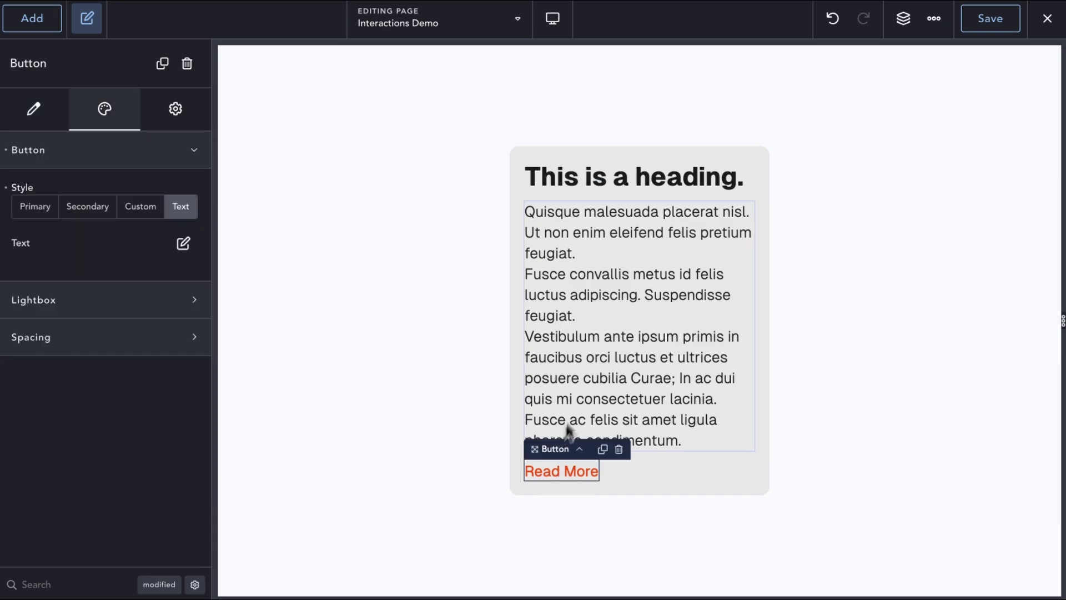
pyautogui.click(585, 367)
pyautogui.click(178, 109)
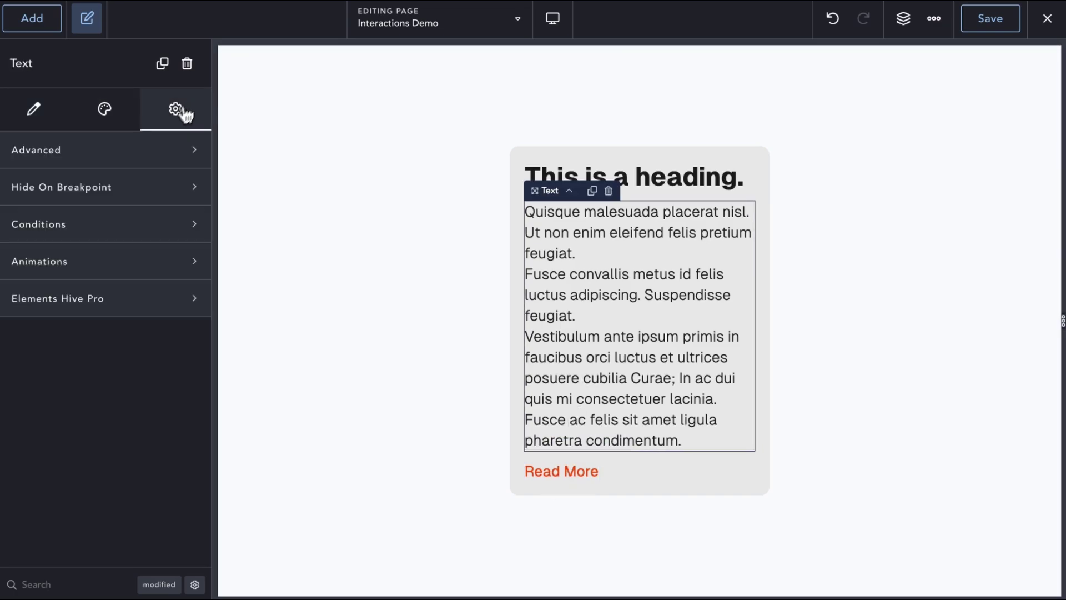
pyautogui.click(133, 153)
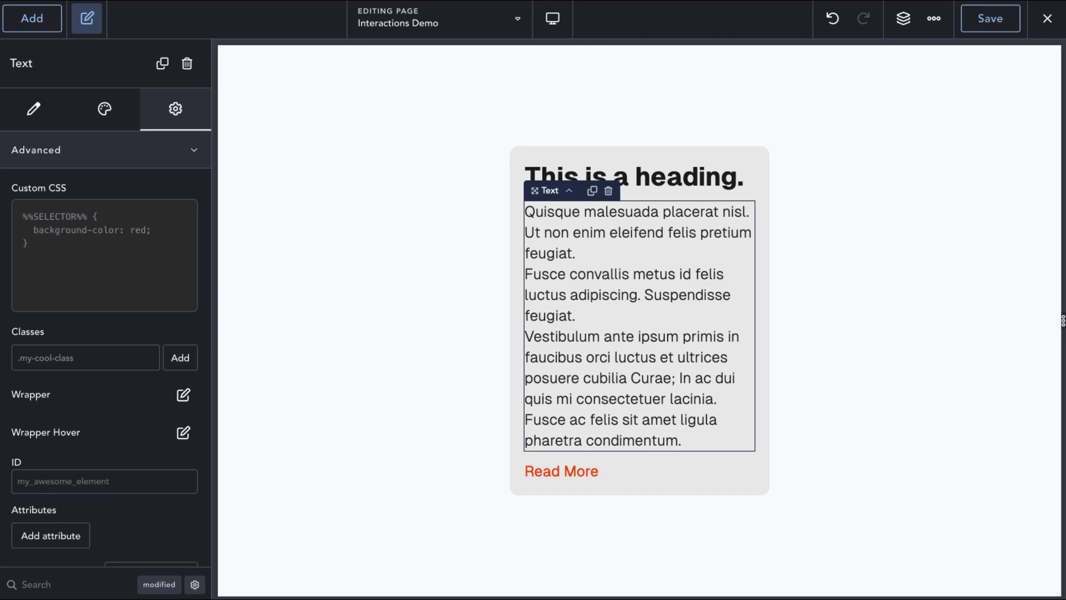
pyautogui.click(63, 348)
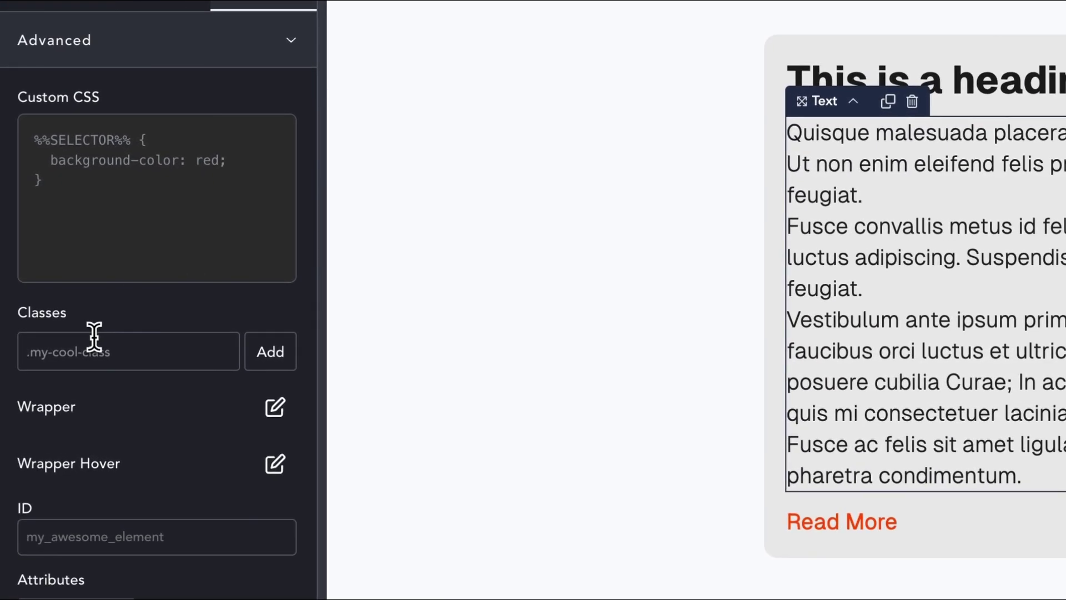
pyautogui.write('.rea')
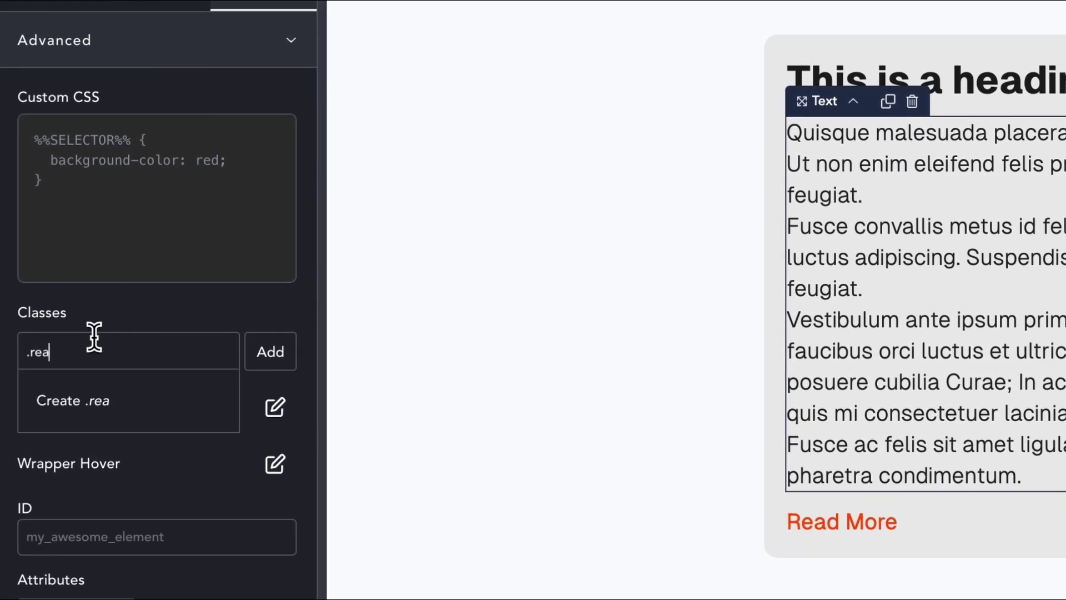
pyautogui.write('dmore-test')
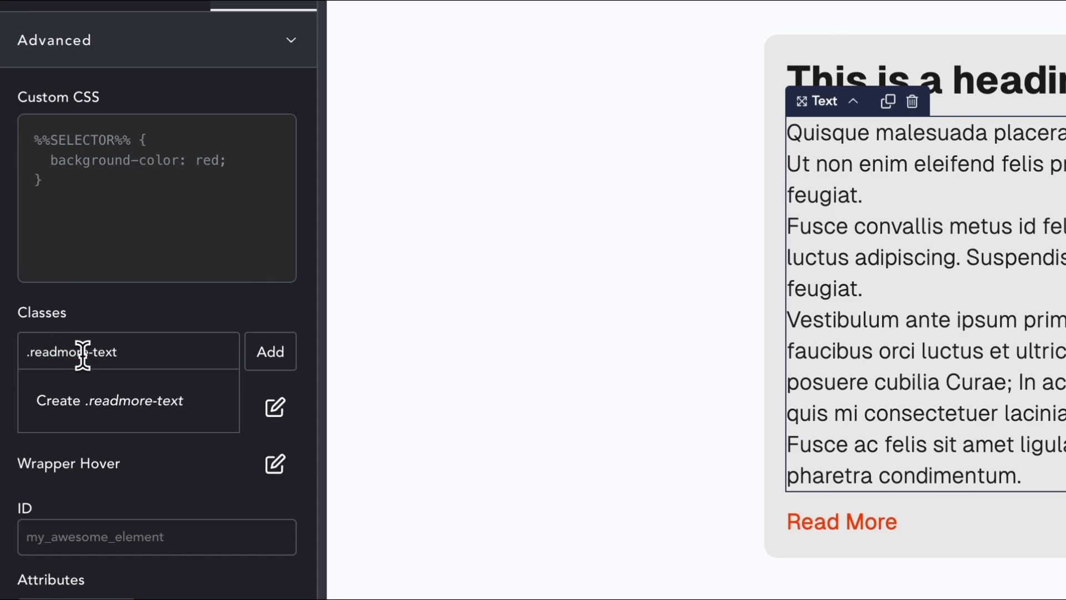
pyautogui.click(147, 413)
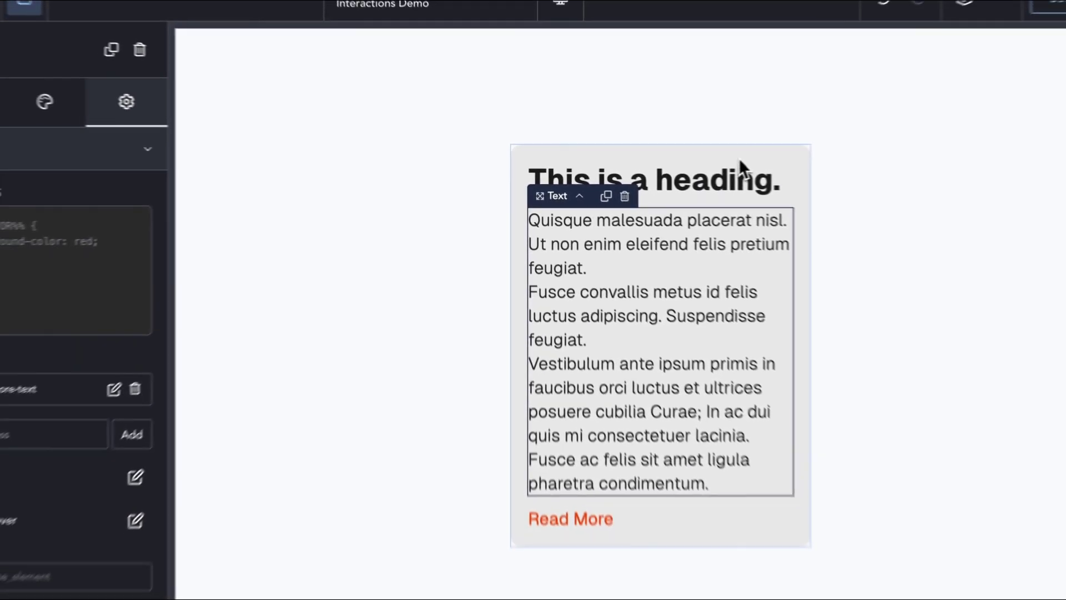
# Give .readmore-text a 110 px maximum height with overflow hidden
pyautogui.click(117, 386)
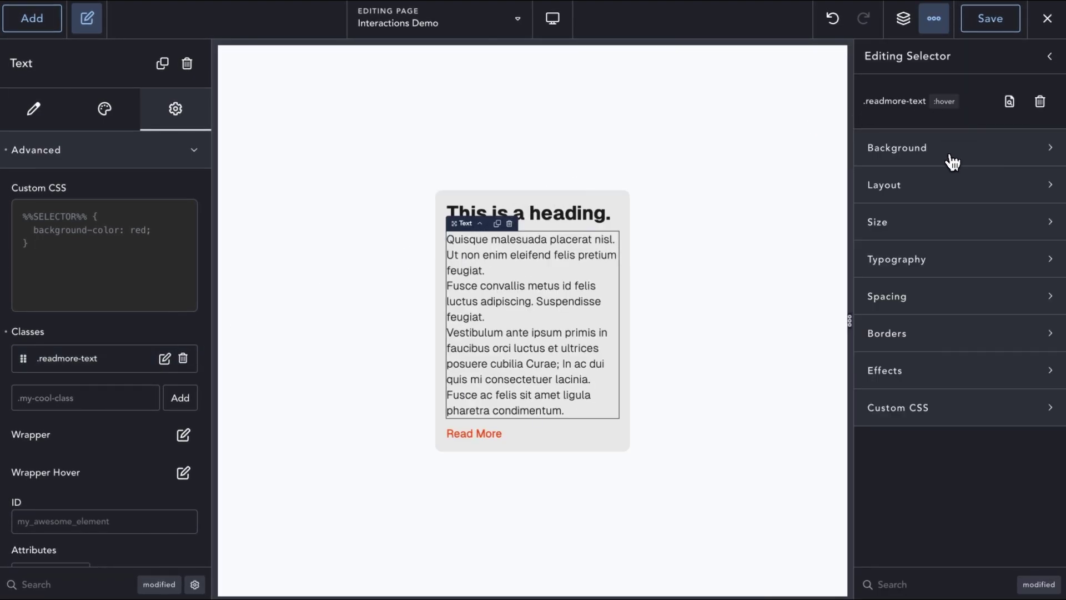
pyautogui.click(952, 222)
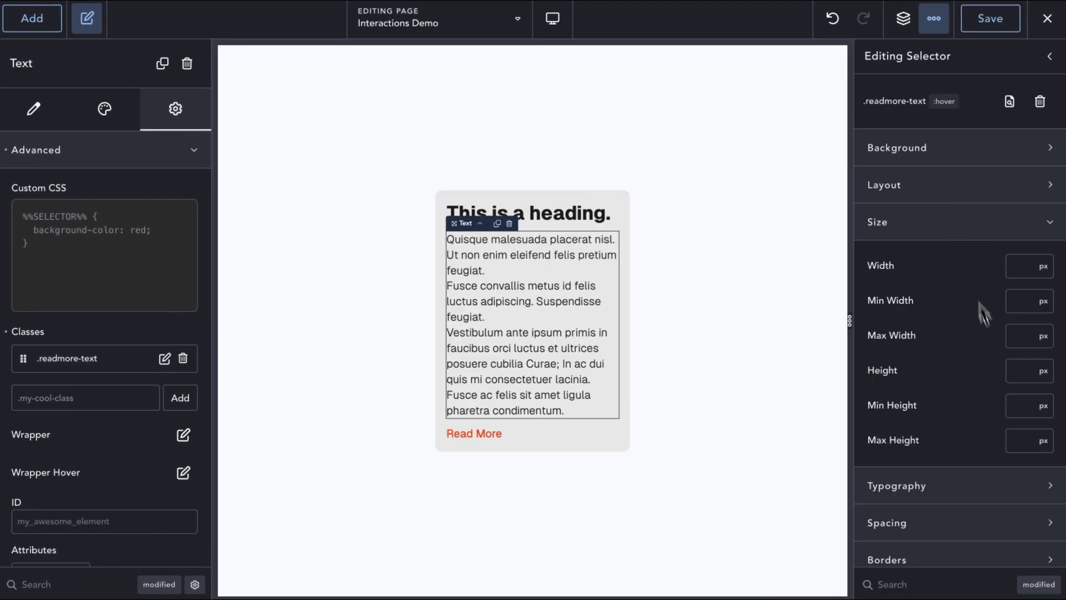
pyautogui.click(1017, 434)
pyautogui.write('0')
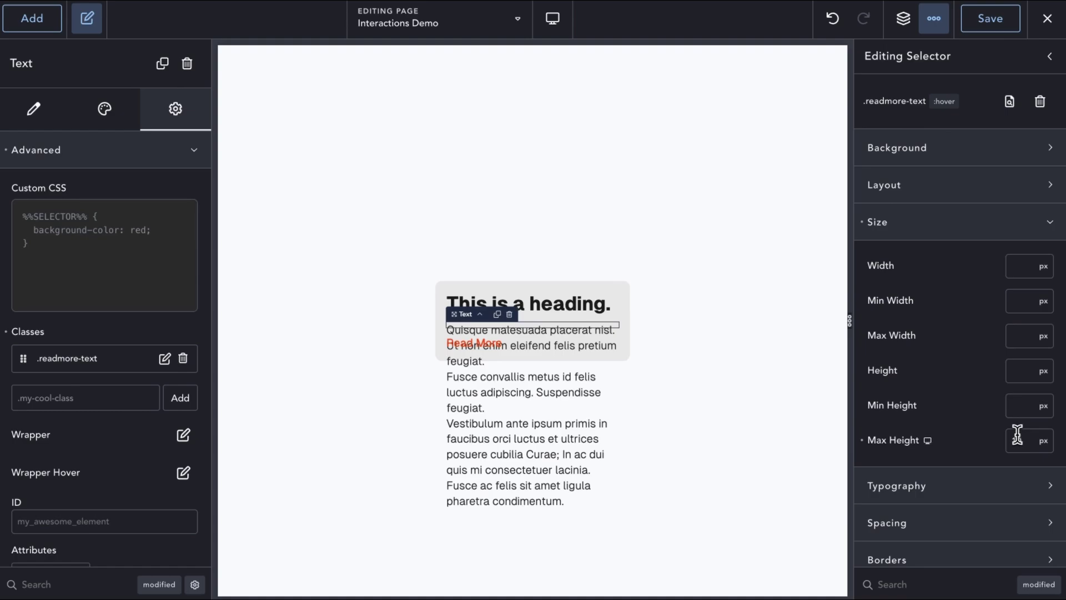
pyautogui.write('0')
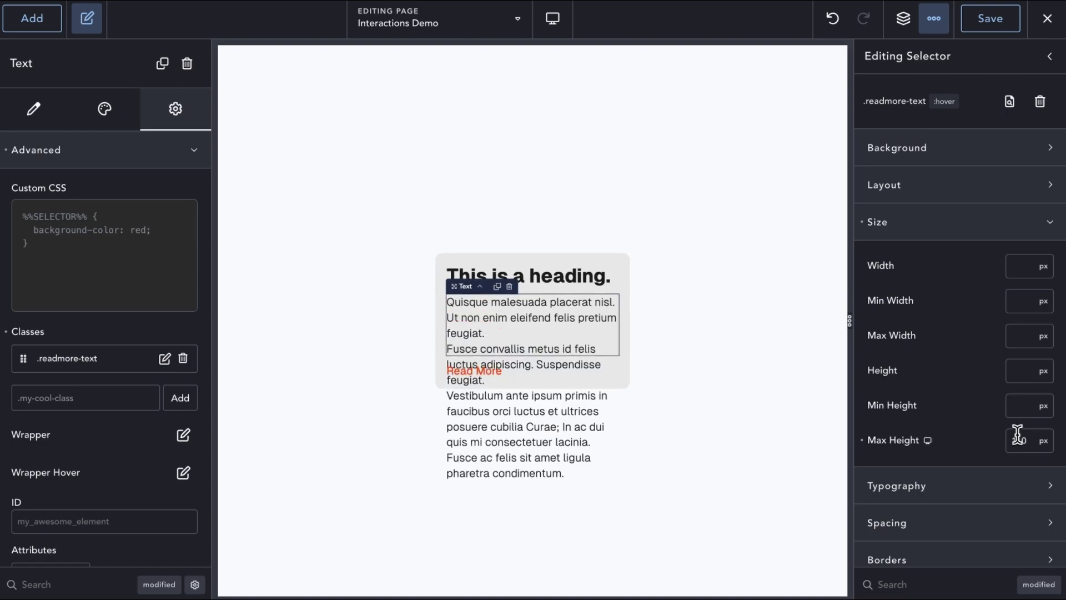
pyautogui.click(986, 189)
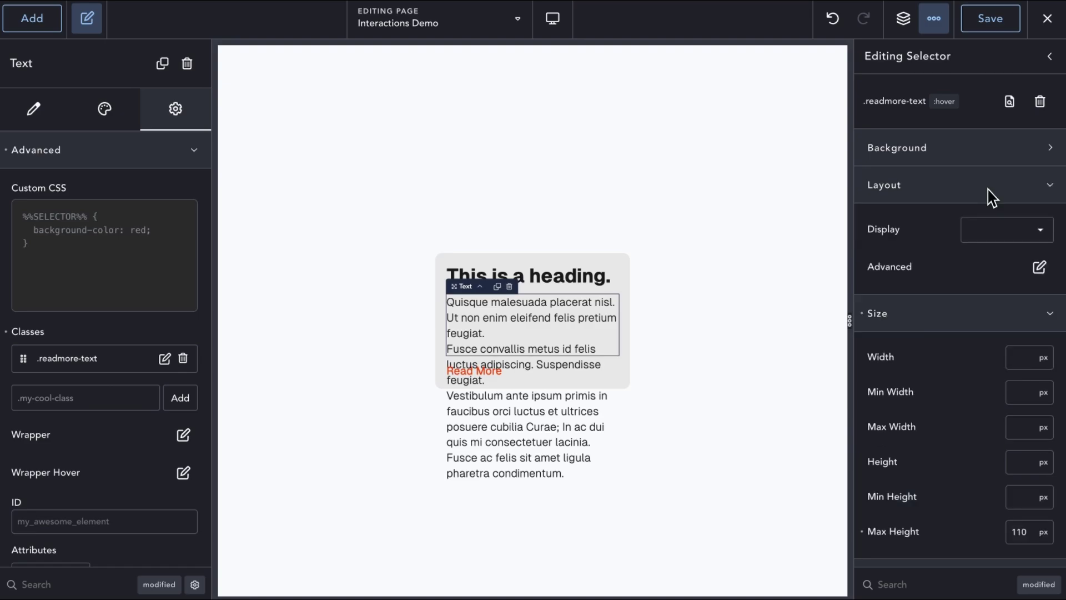
pyautogui.click(1031, 275)
pyautogui.click(962, 371)
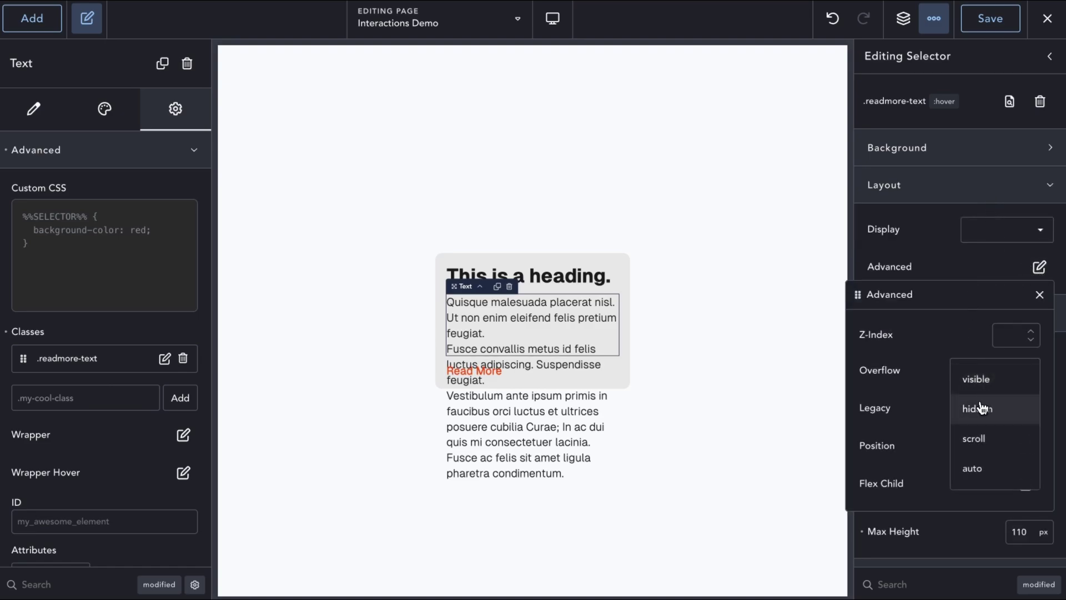
pyautogui.click(980, 408)
pyautogui.click(944, 250)
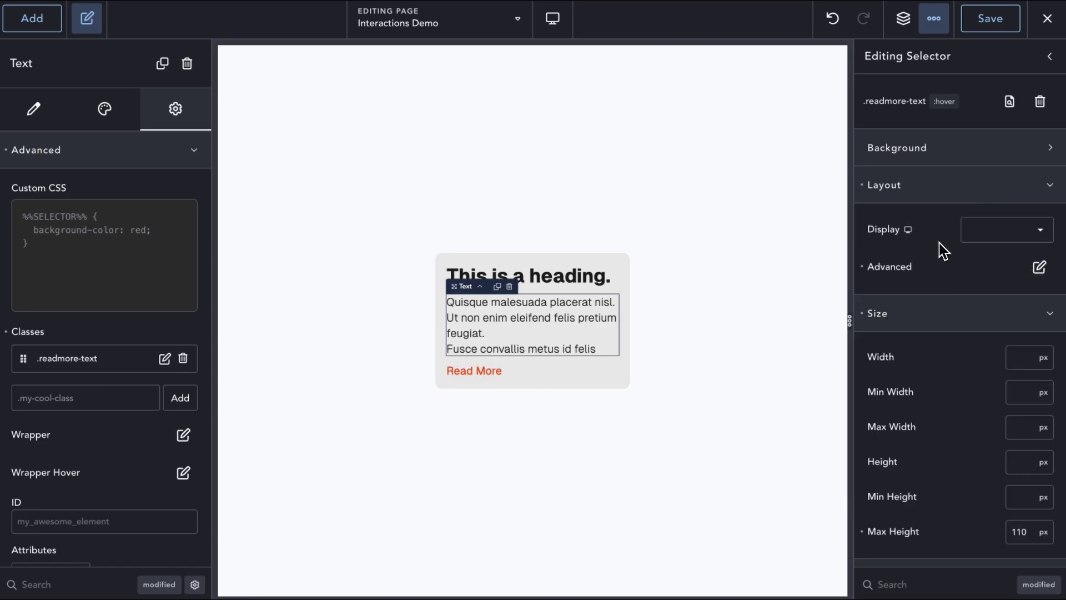
pyautogui.click(934, 184)
pyautogui.click(935, 216)
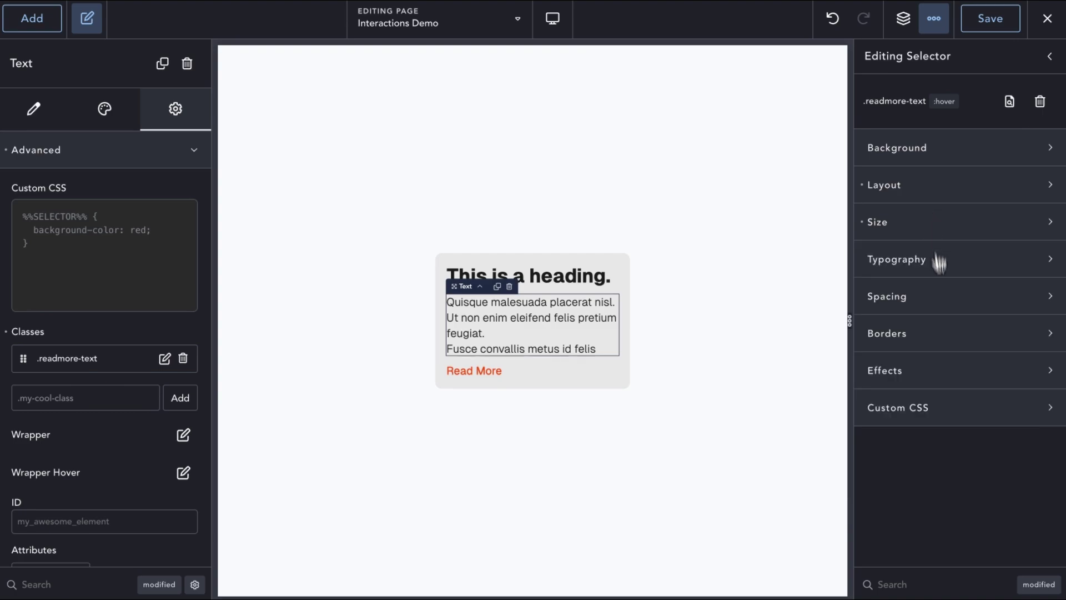
# Add a 400 ms ease-out transition to the .readmore-text class
pyautogui.click(940, 367)
pyautogui.scroll(-3, 944, 383)
pyautogui.click(916, 403)
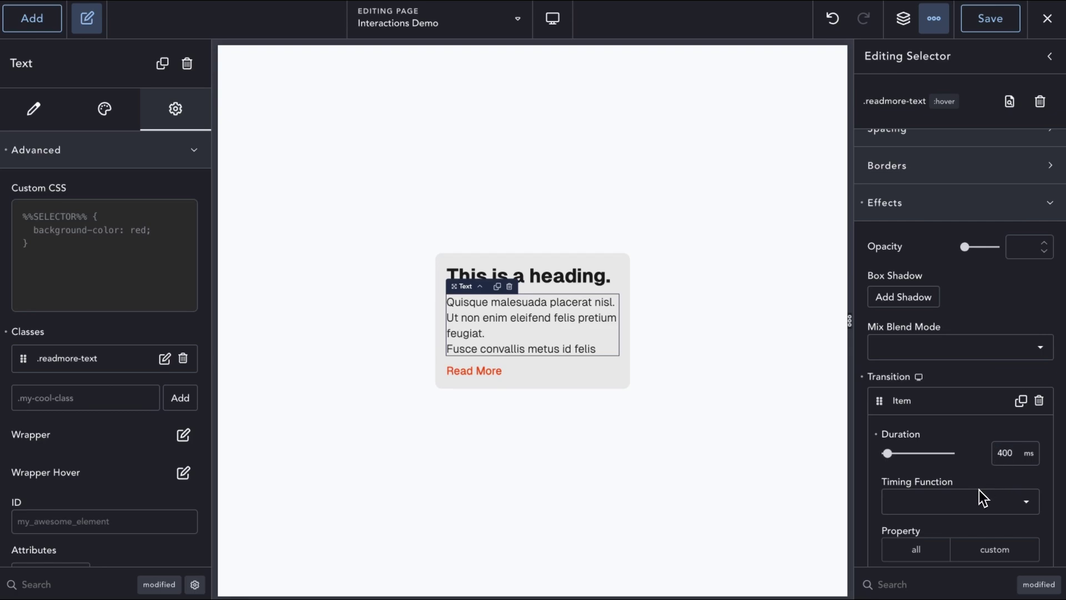
pyautogui.click(963, 504)
pyautogui.click(939, 511)
pyautogui.click(970, 401)
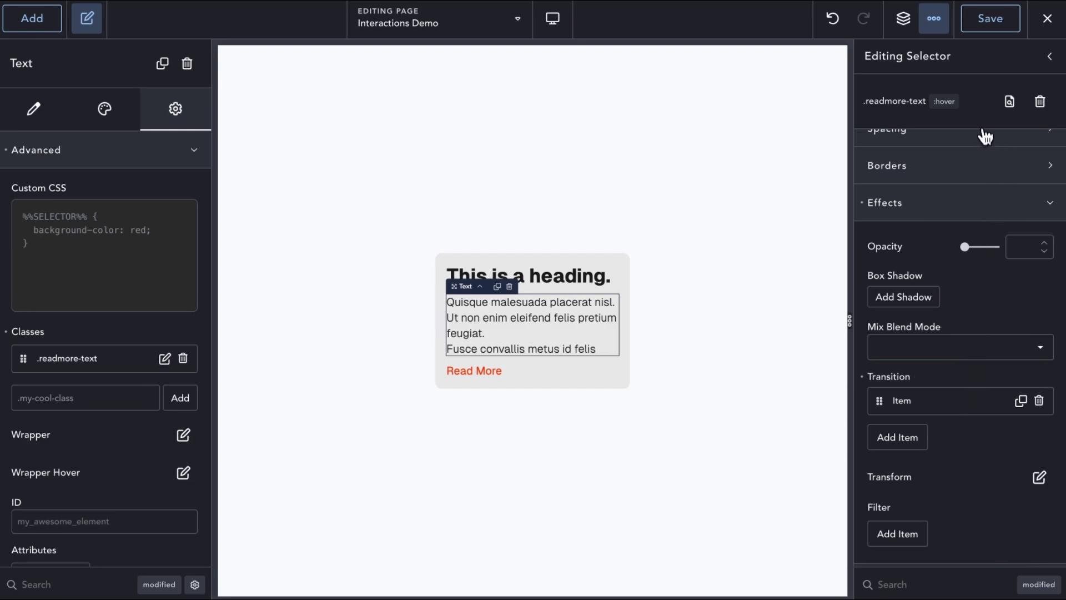
# Add a new .expand selector in the Selectors panel
pyautogui.click(1049, 58)
pyautogui.click(946, 105)
pyautogui.write('.expand')
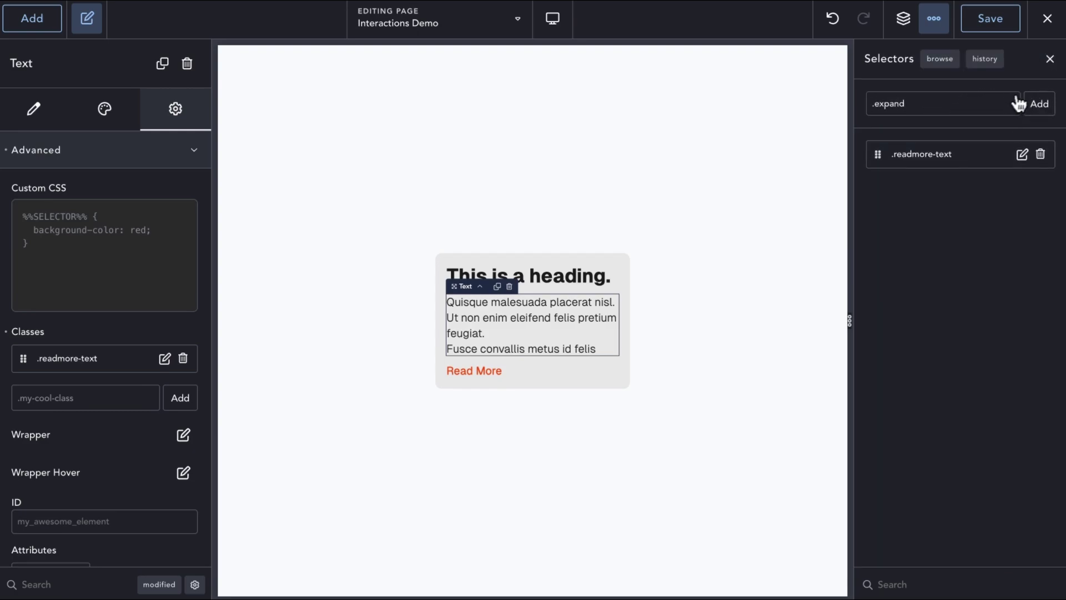
pyautogui.click(1039, 104)
# Give .expand a Max Height under Size, discarding a trial transition
pyautogui.click(1024, 186)
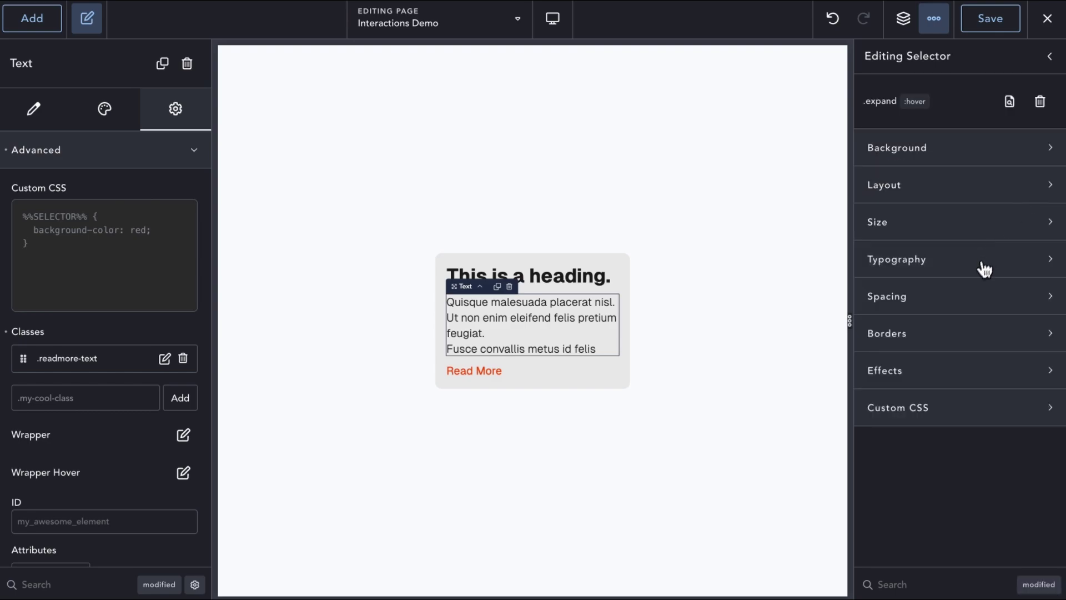
pyautogui.click(979, 368)
pyautogui.scroll(-3, 978, 387)
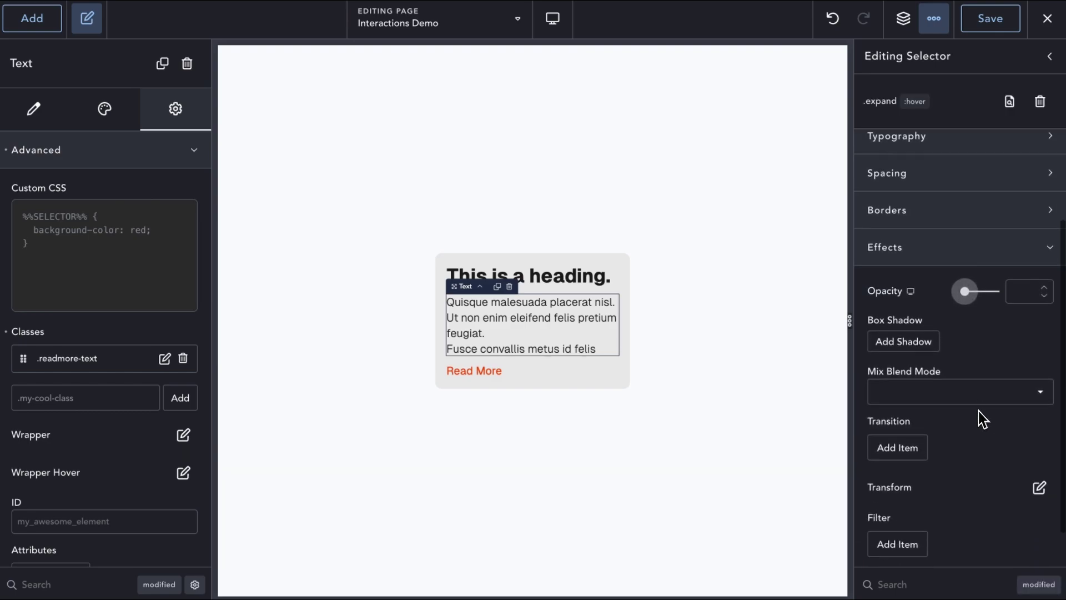
pyautogui.click(905, 402)
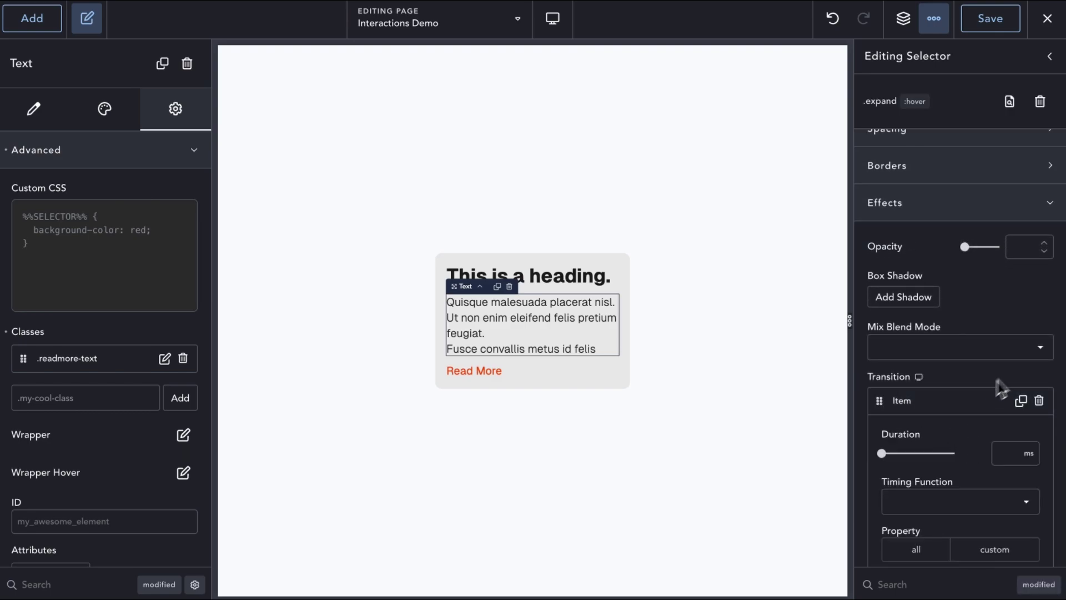
pyautogui.click(1039, 401)
pyautogui.click(987, 214)
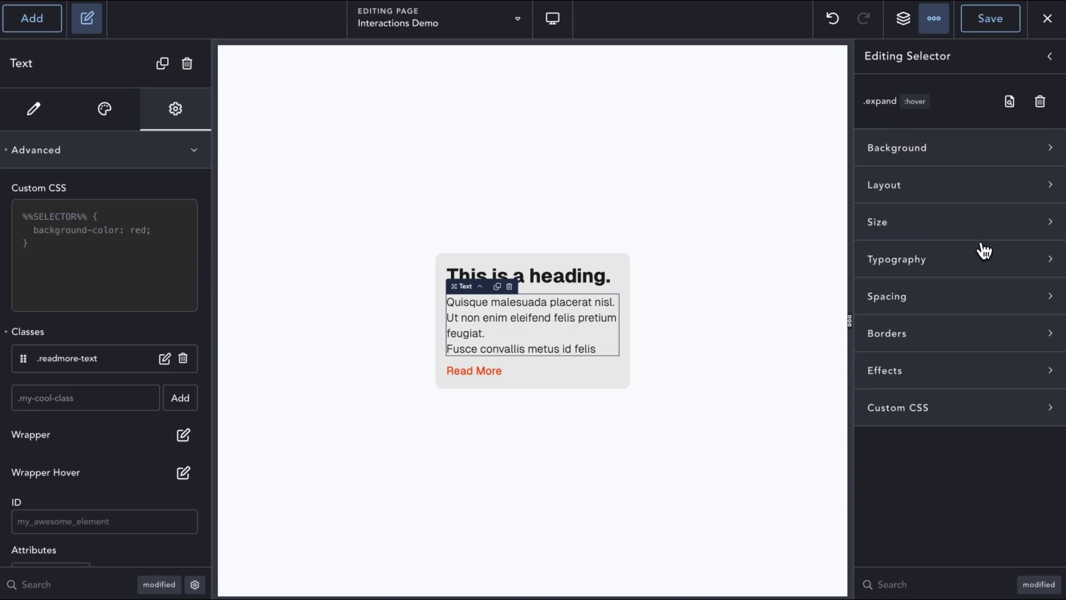
pyautogui.click(992, 227)
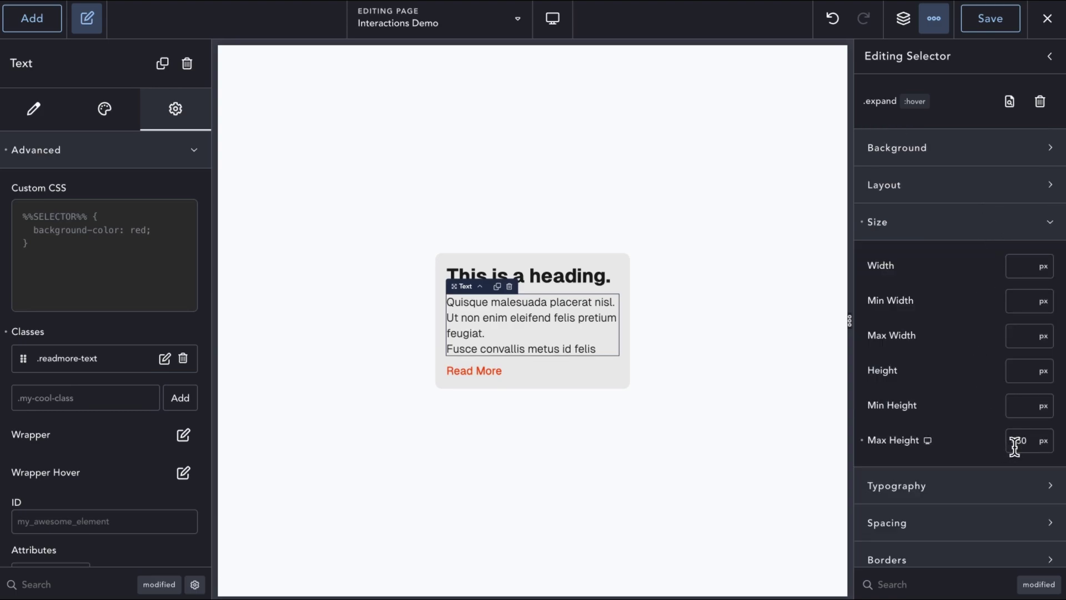
pyautogui.click(974, 218)
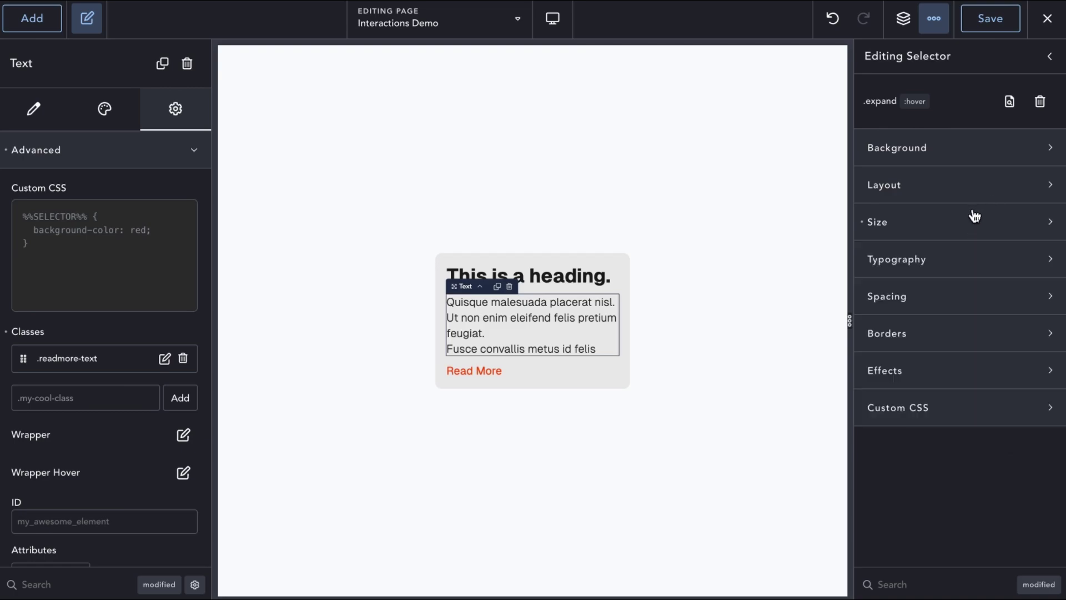
pyautogui.click(1049, 56)
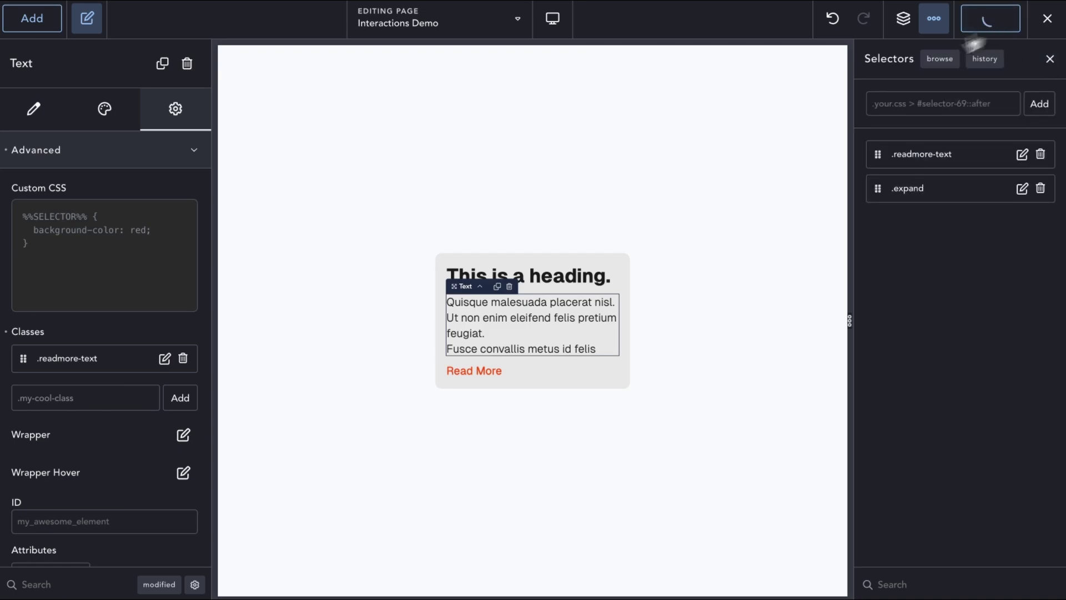
pyautogui.click(109, 388)
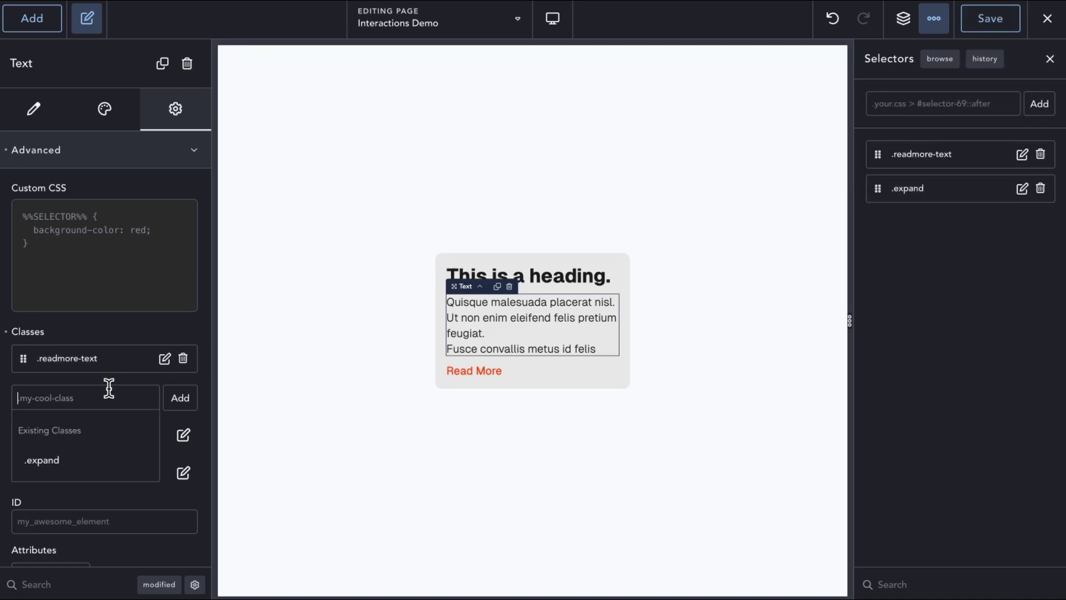
pyautogui.click(74, 459)
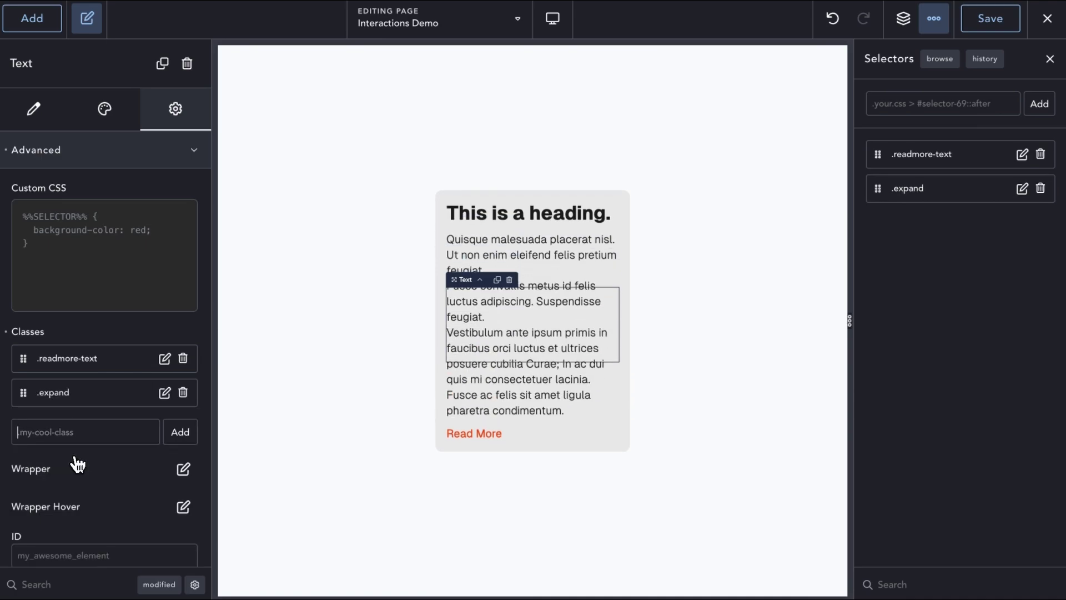
pyautogui.click(182, 393)
pyautogui.click(169, 404)
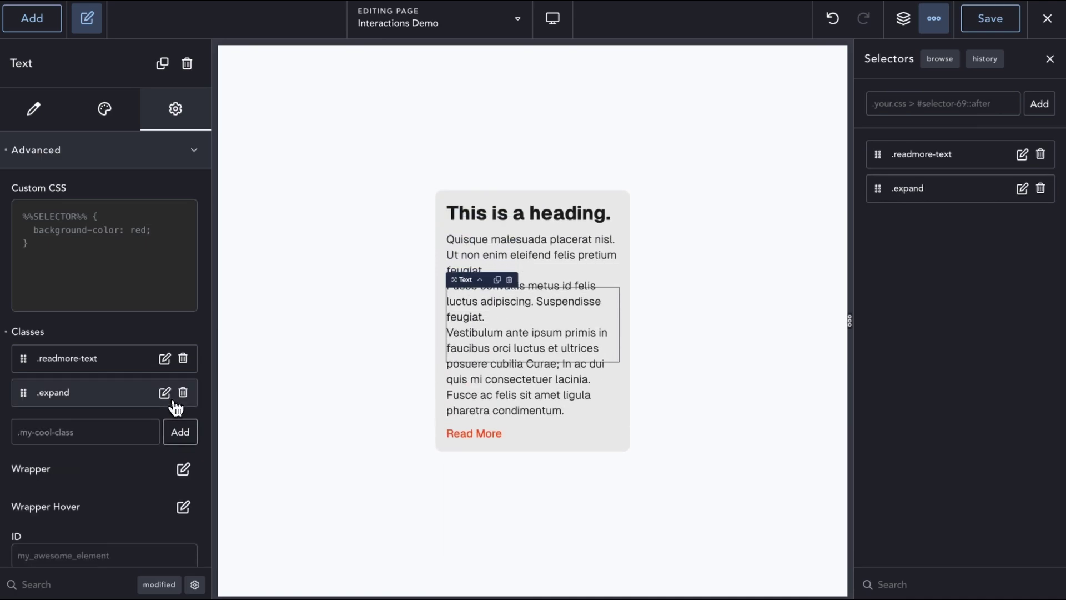
pyautogui.click(184, 394)
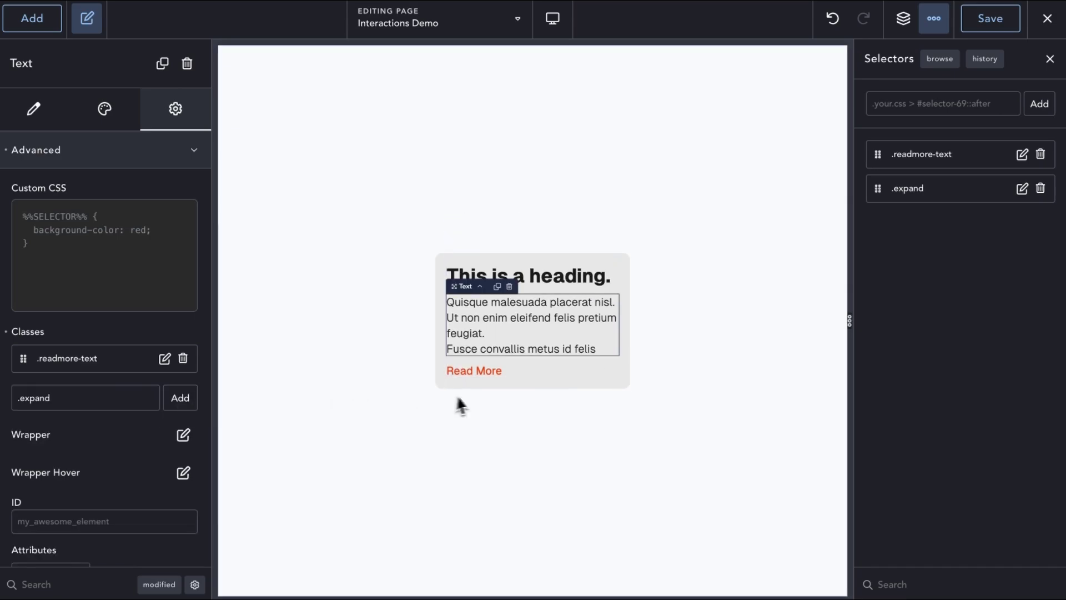
pyautogui.tripleClick(134, 398)
pyautogui.press('BackSpace')
# Add a Click-triggered interaction to the Read More button
pyautogui.click(473, 371)
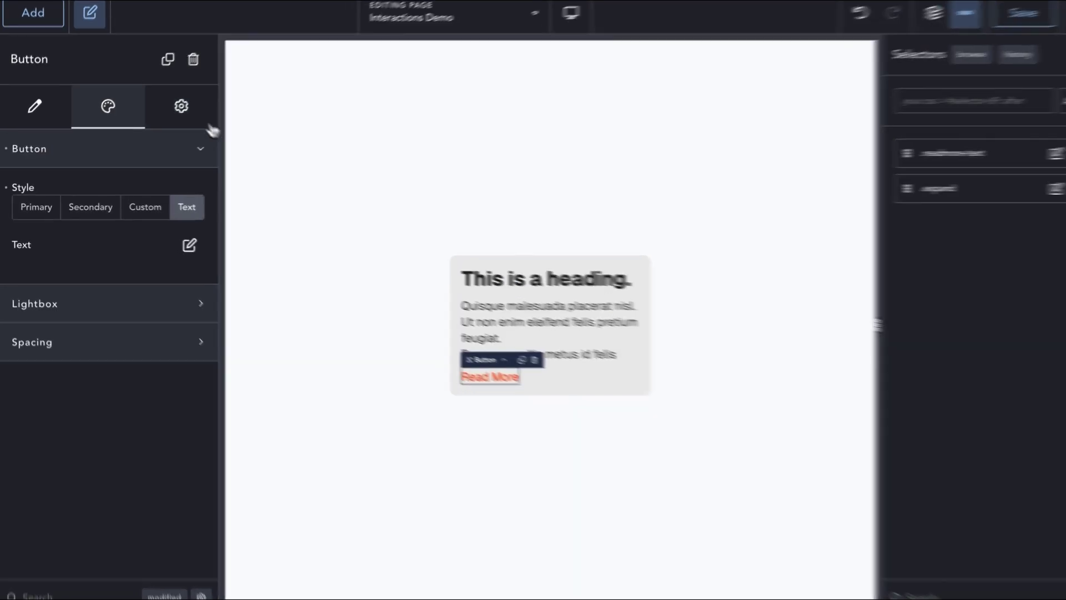
pyautogui.click(175, 108)
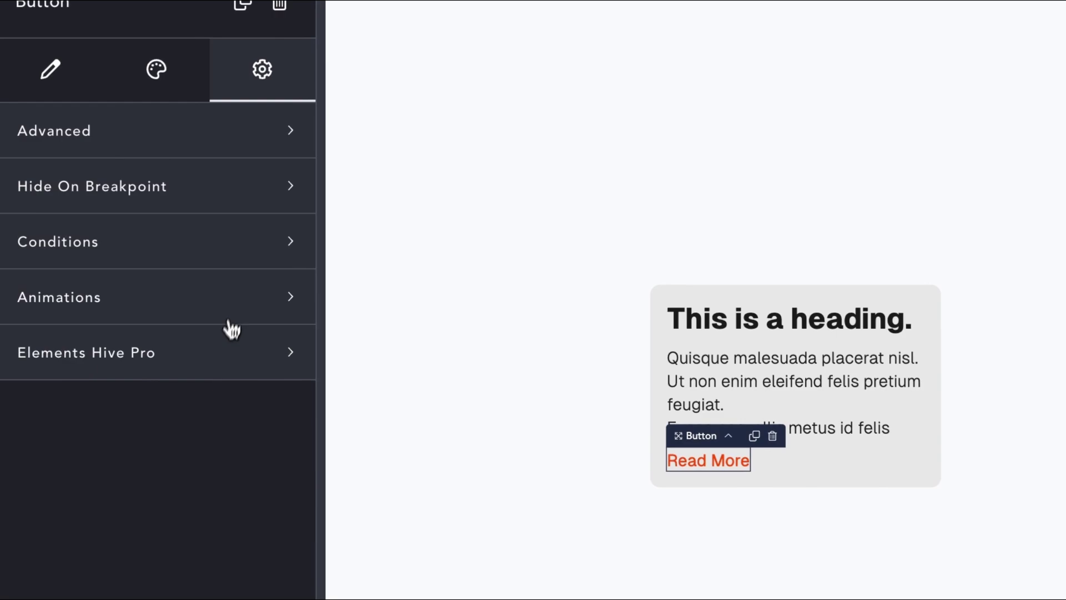
pyautogui.click(229, 349)
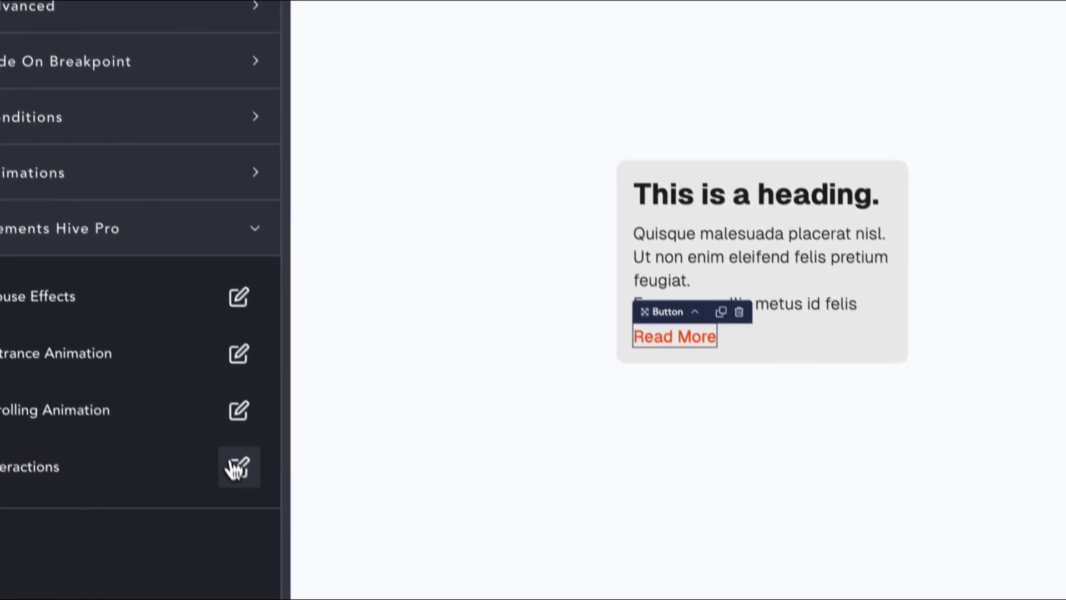
pyautogui.click(275, 587)
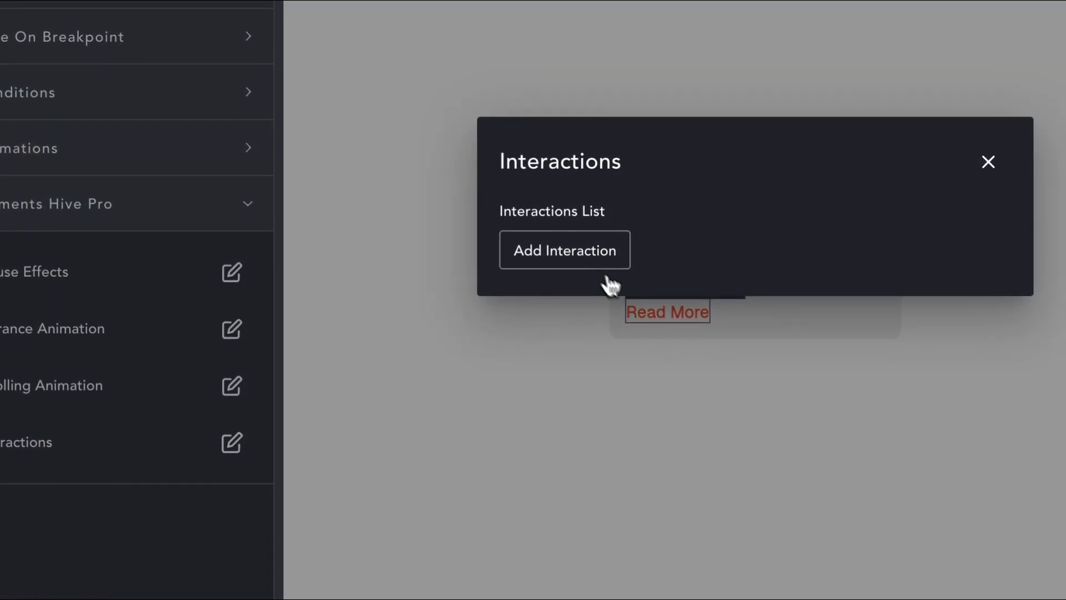
pyautogui.click(580, 260)
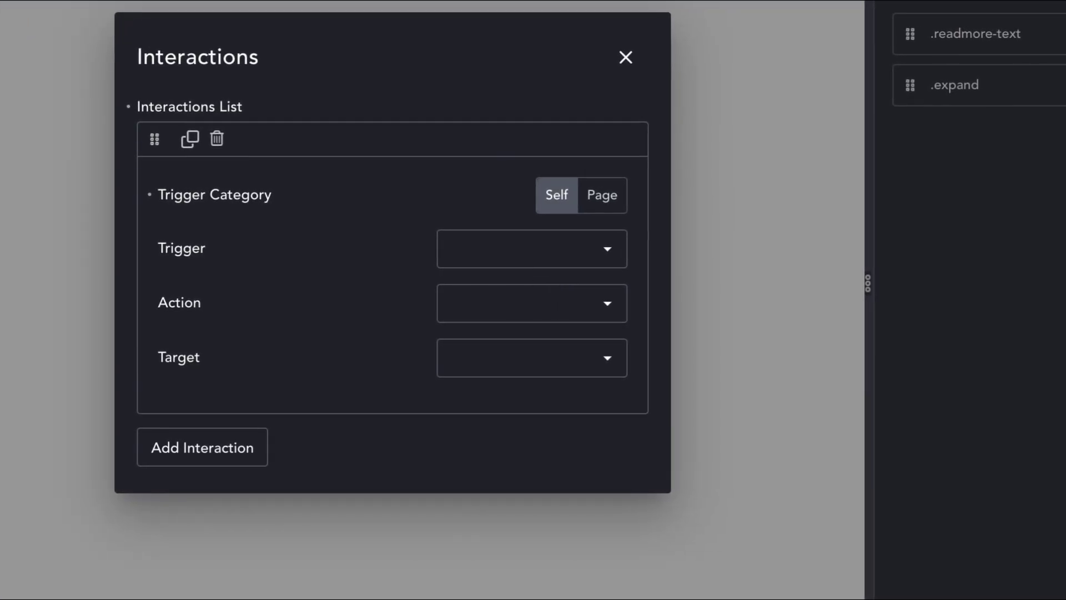
pyautogui.click(501, 257)
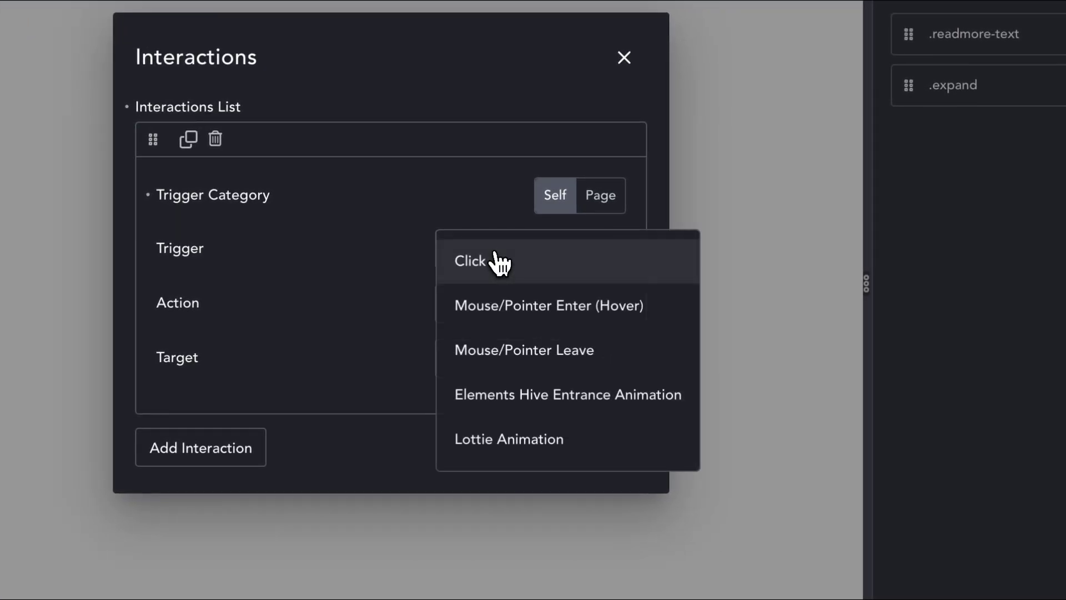
pyautogui.click(497, 262)
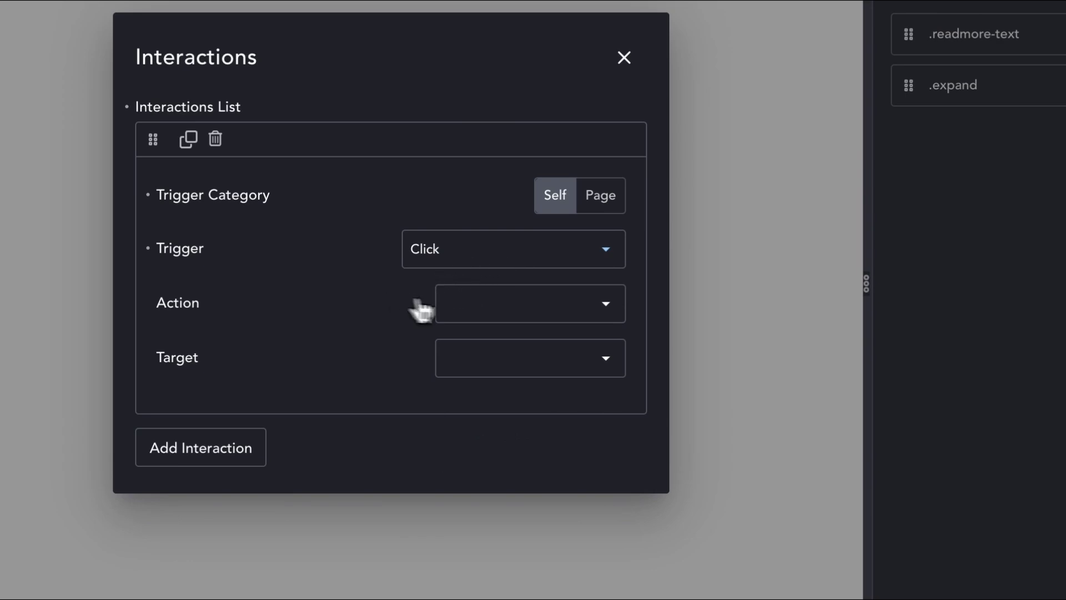
# Make the action toggle the class expand on CSS selector .readmore-text
pyautogui.click(500, 305)
pyautogui.click(532, 399)
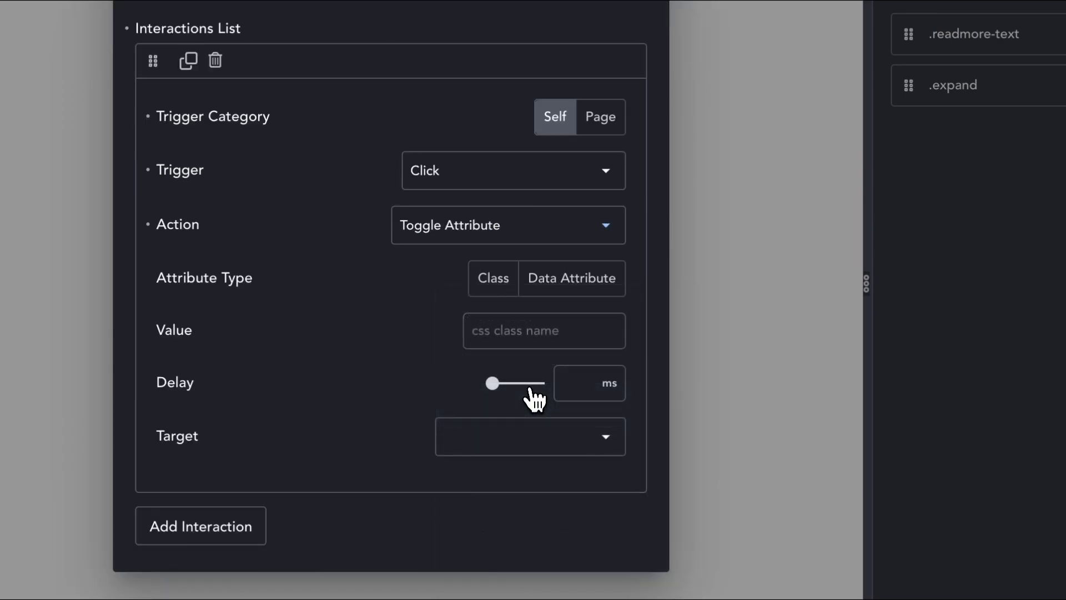
pyautogui.click(493, 278)
pyautogui.click(491, 320)
pyautogui.write('expand')
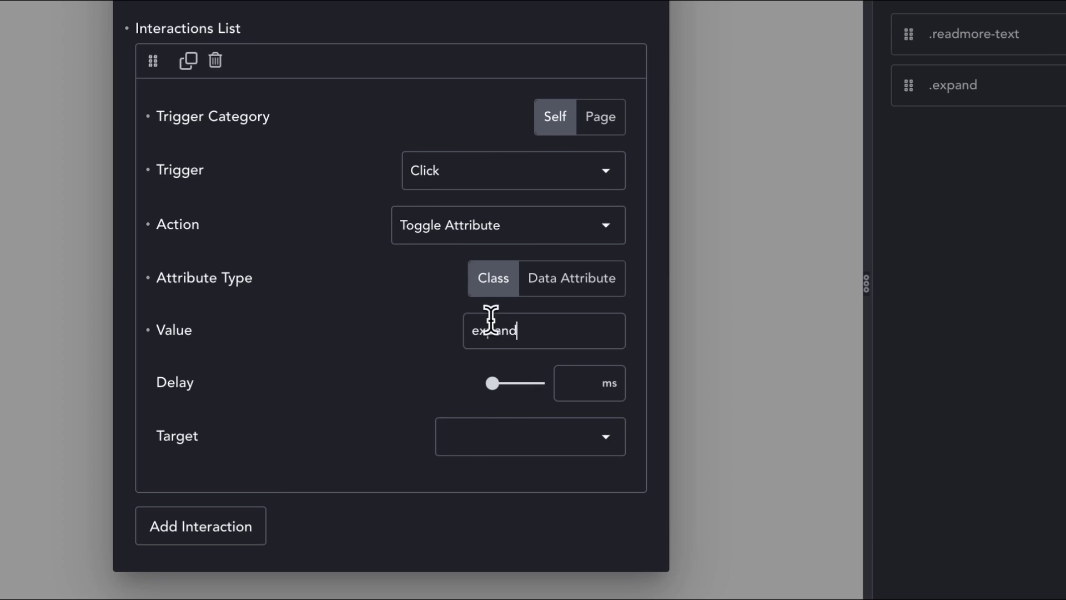
pyautogui.click(506, 447)
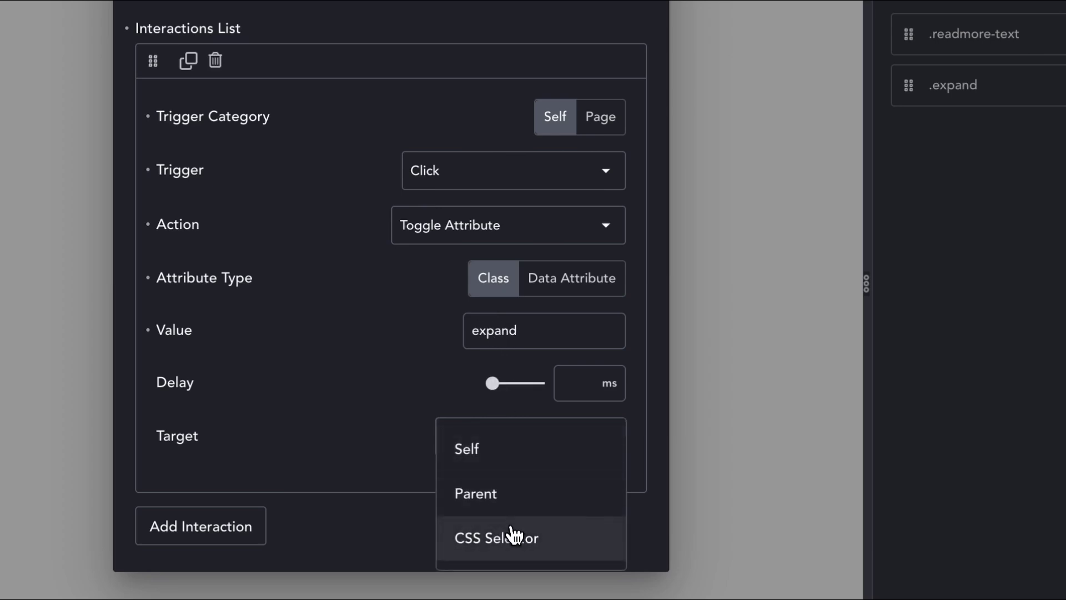
pyautogui.click(508, 536)
pyautogui.click(512, 466)
pyautogui.write('.readmore-text')
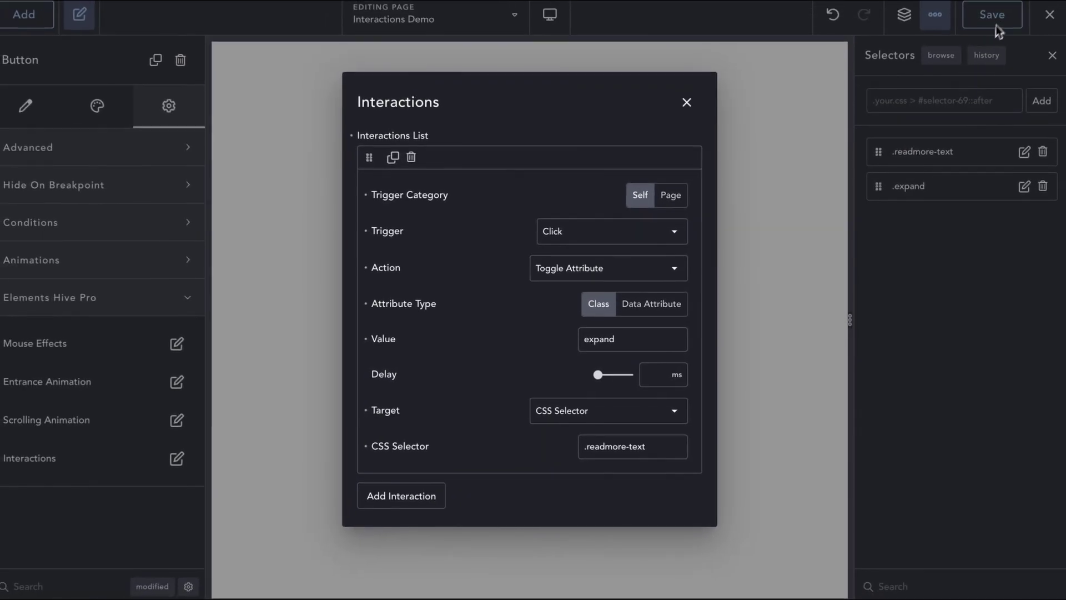
# Save the page and exit to the live frontend
pyautogui.click(997, 25)
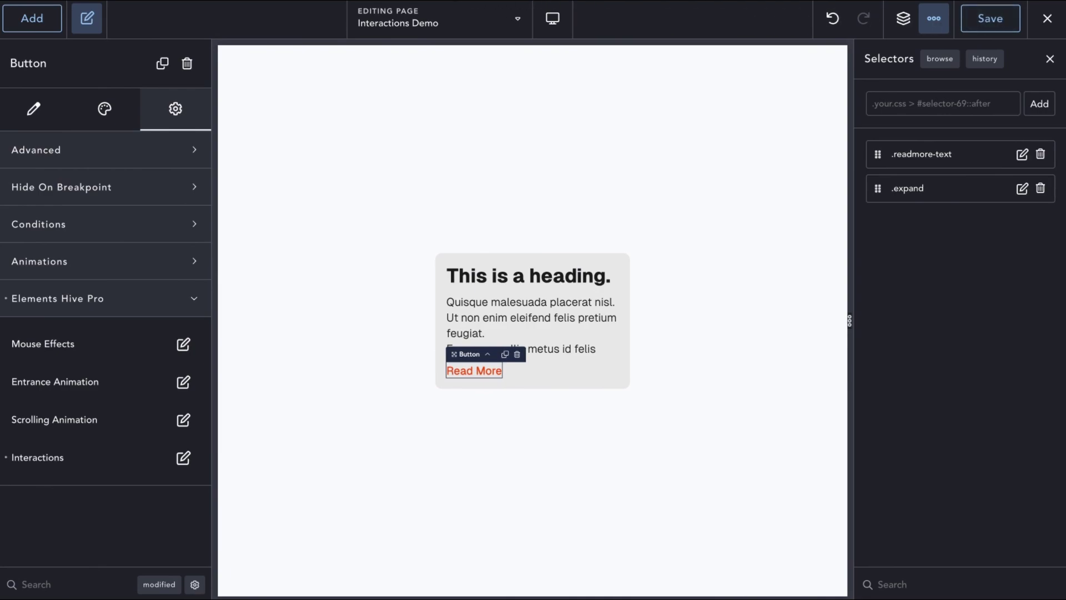
pyautogui.moveTo(1038, 31)
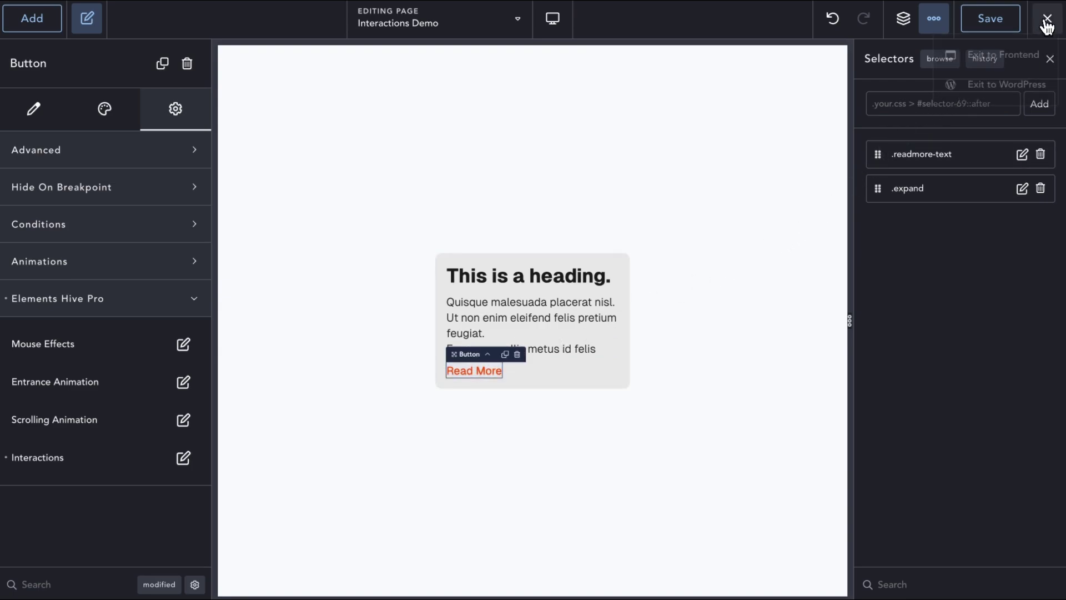
pyautogui.click(983, 65)
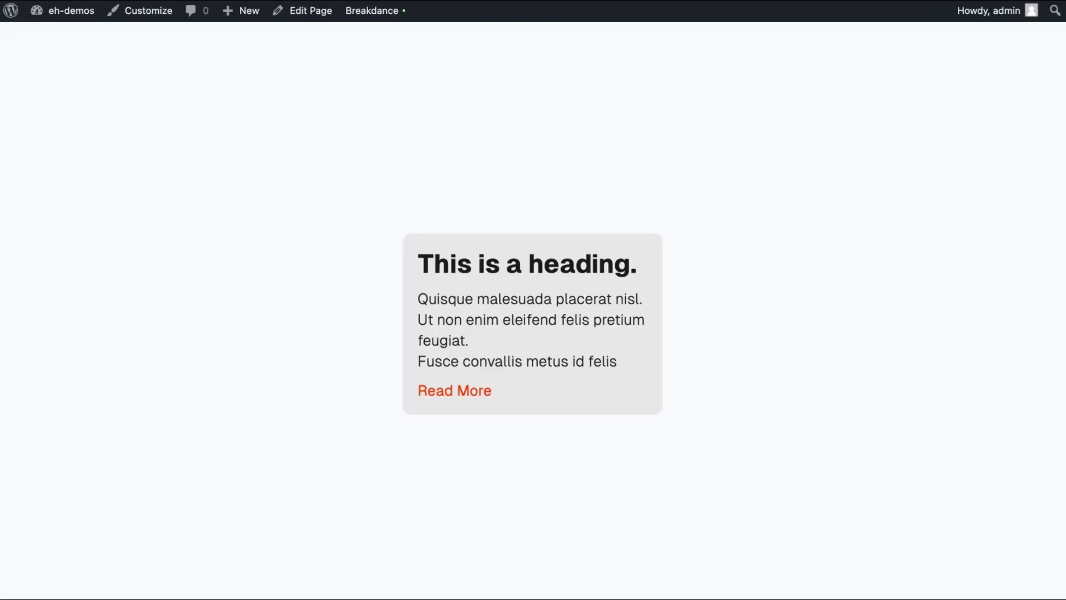
# Expand and collapse the card text twice with Read More, then return to the builder
pyautogui.click(446, 392)
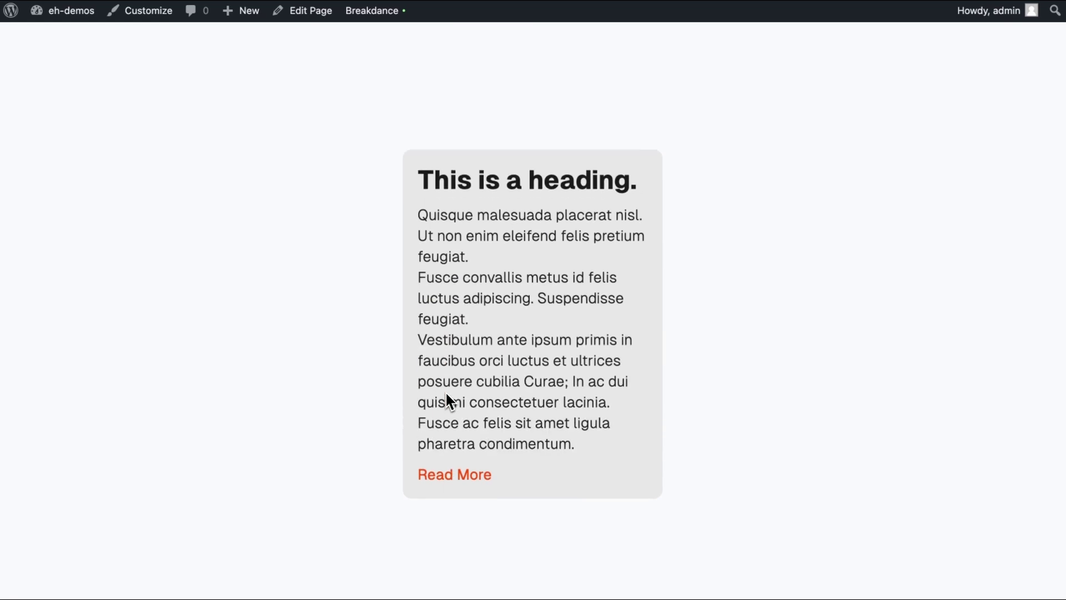
pyautogui.click(456, 475)
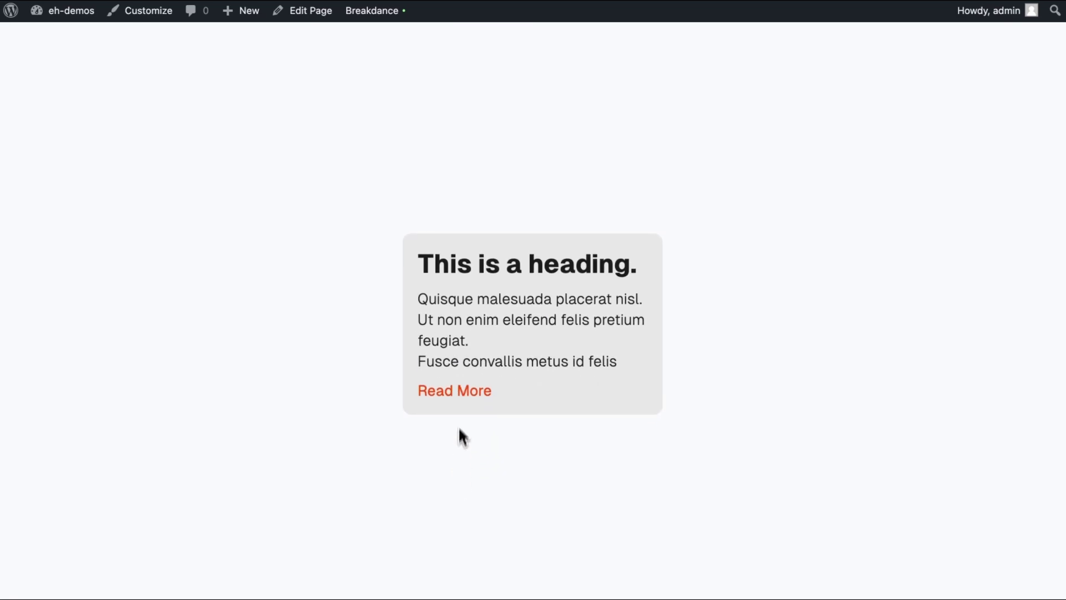
pyautogui.click(466, 395)
pyautogui.click(450, 477)
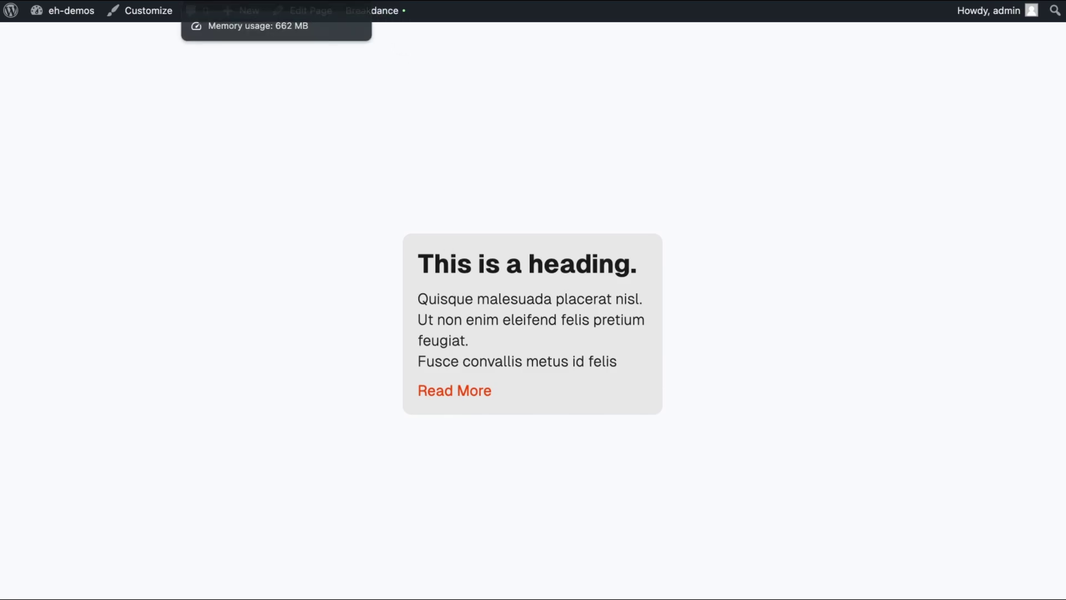
pyautogui.click(276, 0)
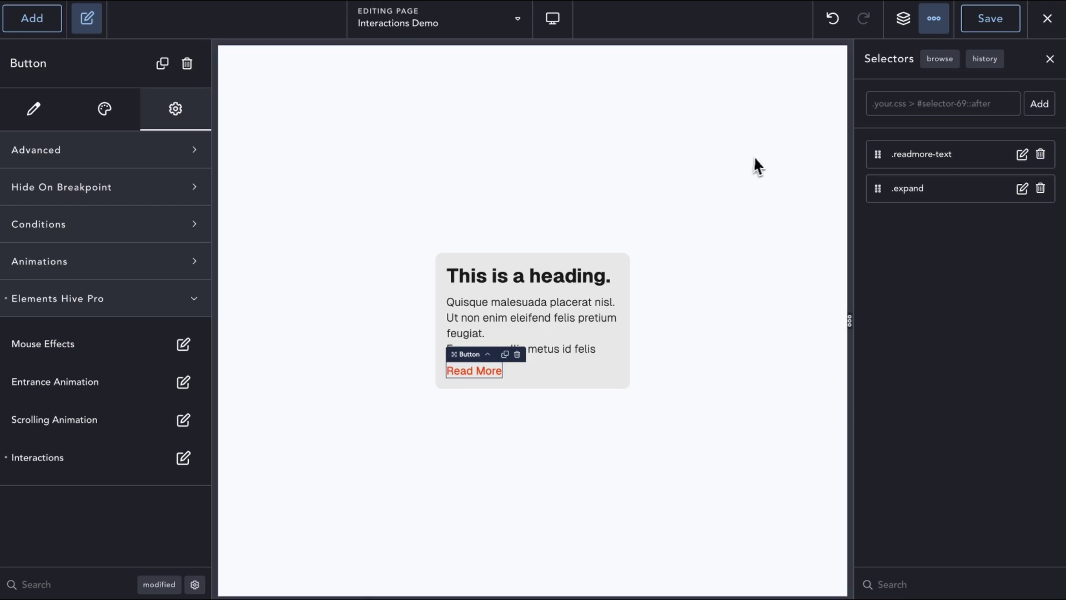
# Duplicate the card Div twice in the Structure panel
pyautogui.click(1049, 59)
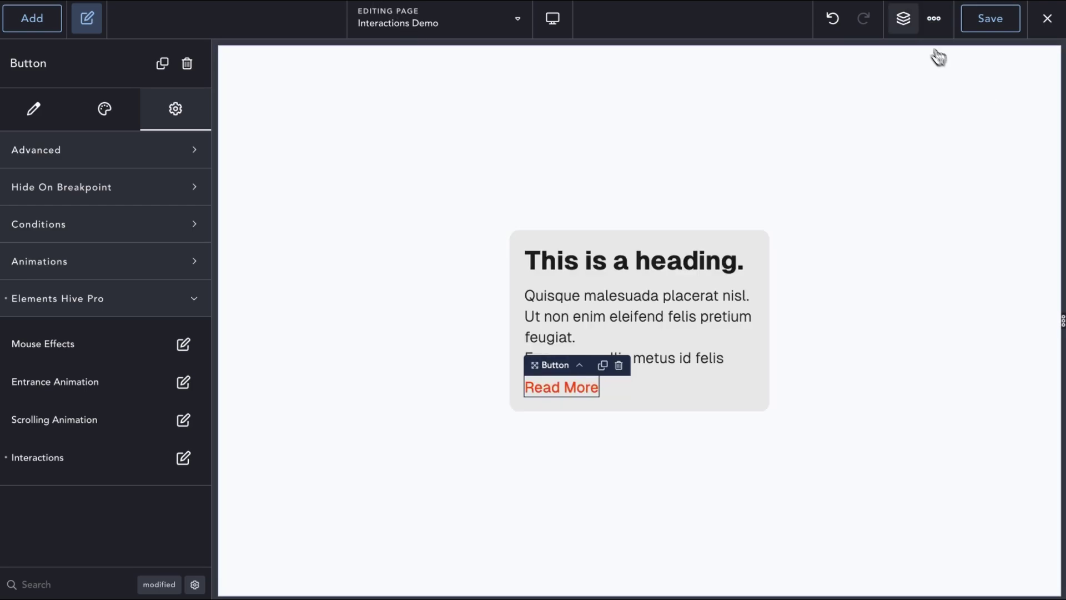
pyautogui.click(906, 24)
pyautogui.click(936, 112)
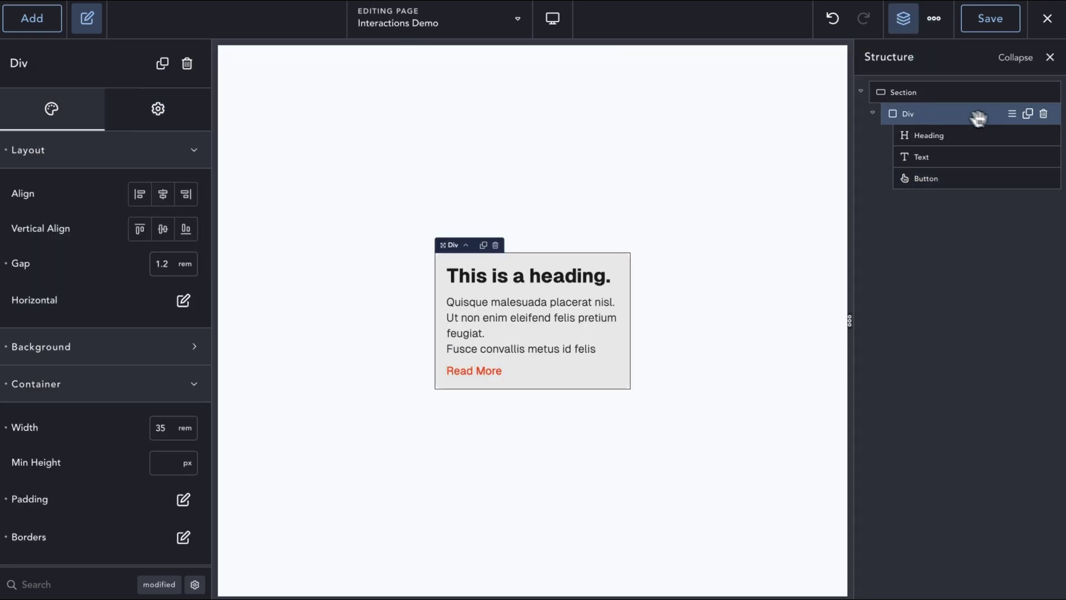
pyautogui.click(1029, 114)
pyautogui.click(1028, 114)
# Set the section's Horizontal Align to Space Around and Vertical Align to middle
pyautogui.click(680, 133)
pyautogui.click(183, 300)
pyautogui.click(156, 369)
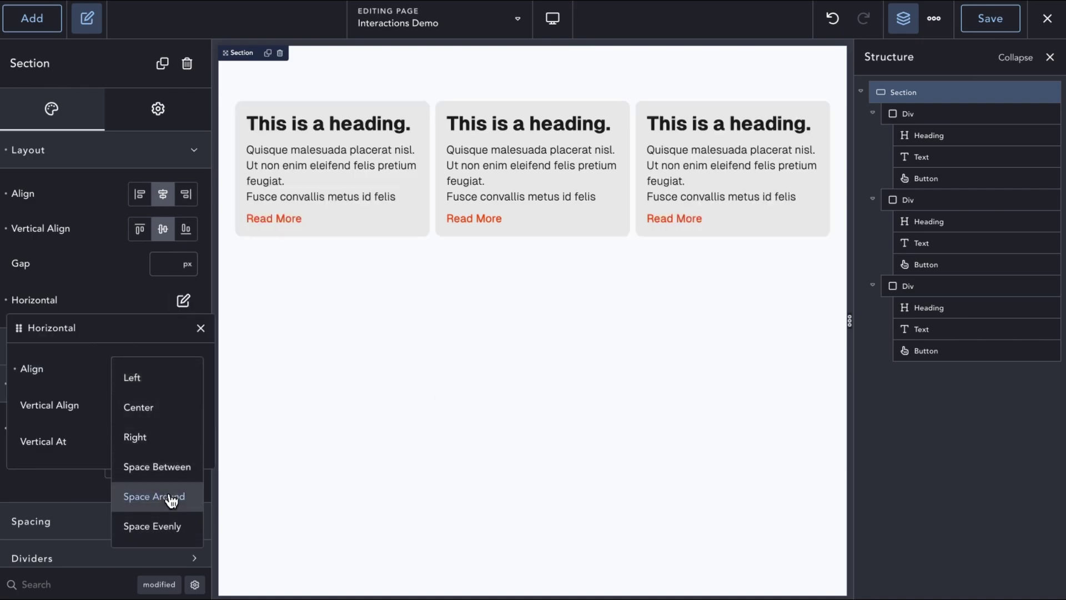
pyautogui.click(167, 498)
pyautogui.click(177, 425)
pyautogui.click(159, 442)
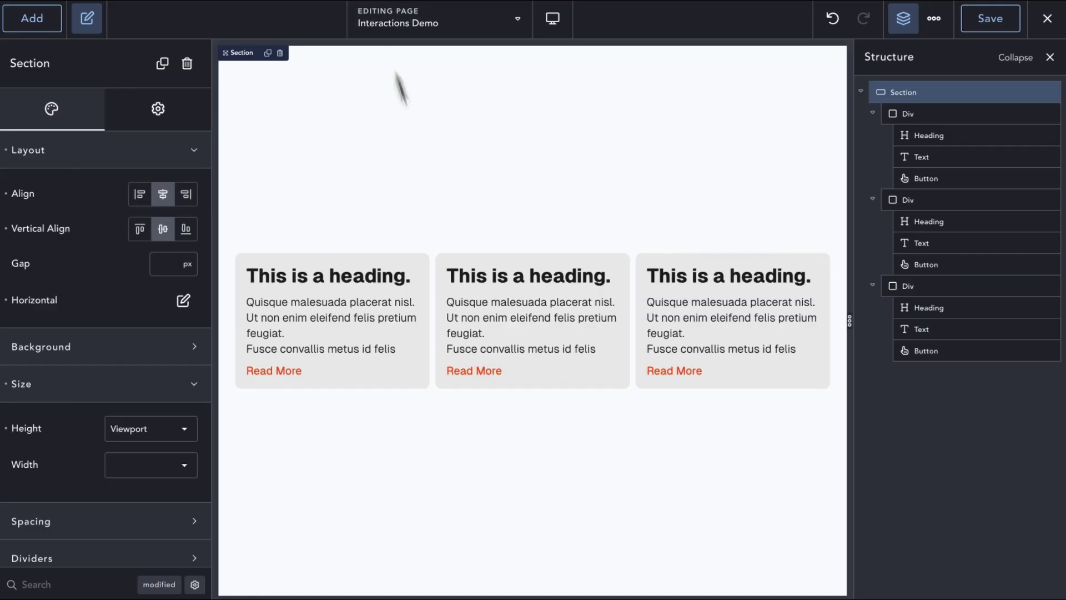
# Type the class .readmore-text-2 into the middle card paragraph's Classes field
pyautogui.click(469, 322)
pyautogui.click(176, 114)
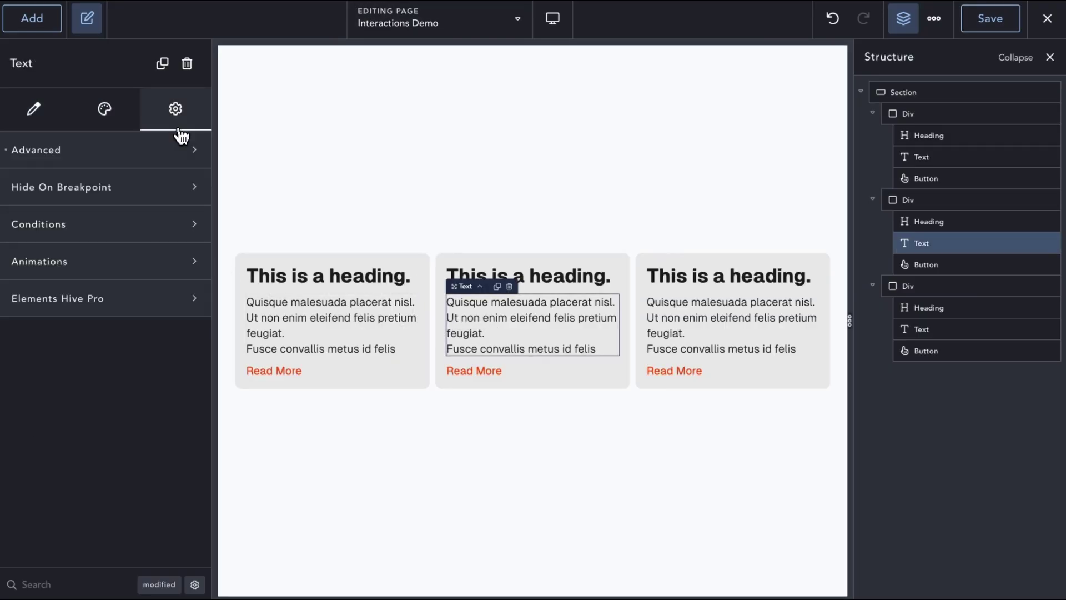
pyautogui.click(125, 160)
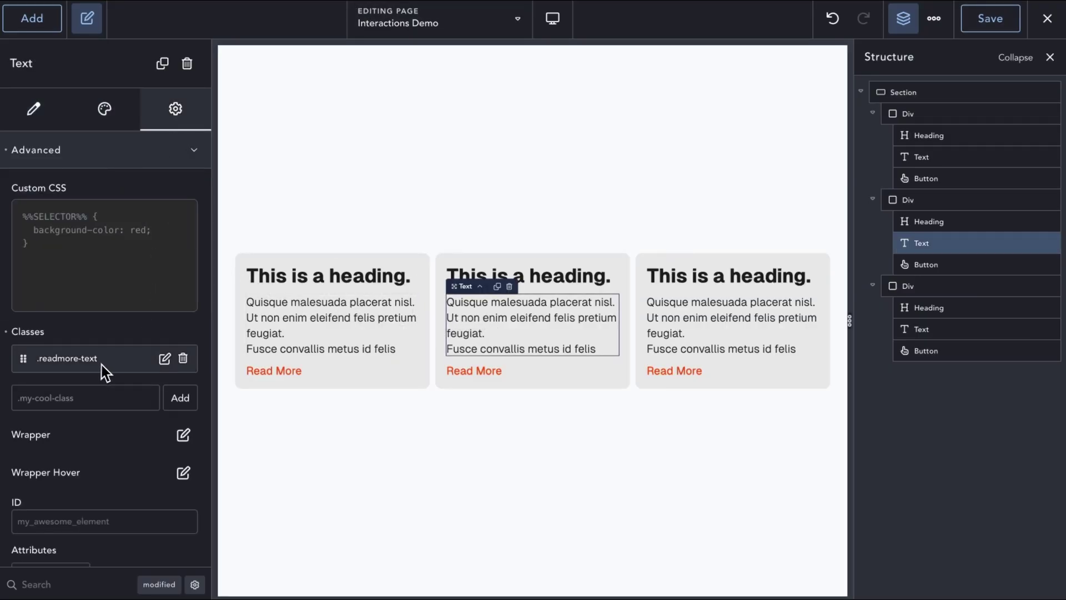
pyautogui.click(92, 398)
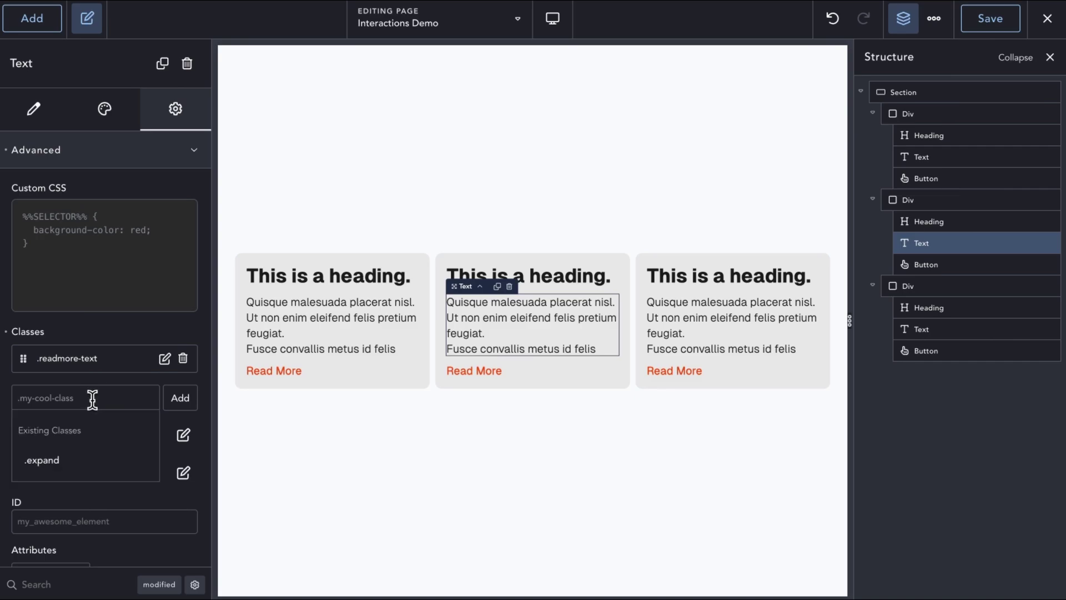
pyautogui.write('.readmore')
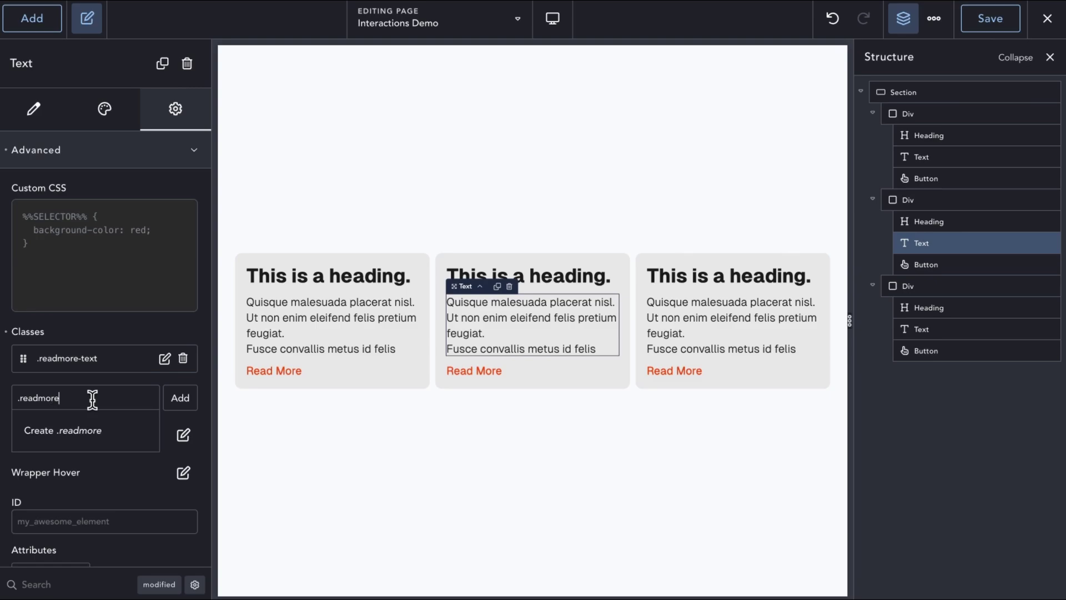
pyautogui.write('admore-text-2')
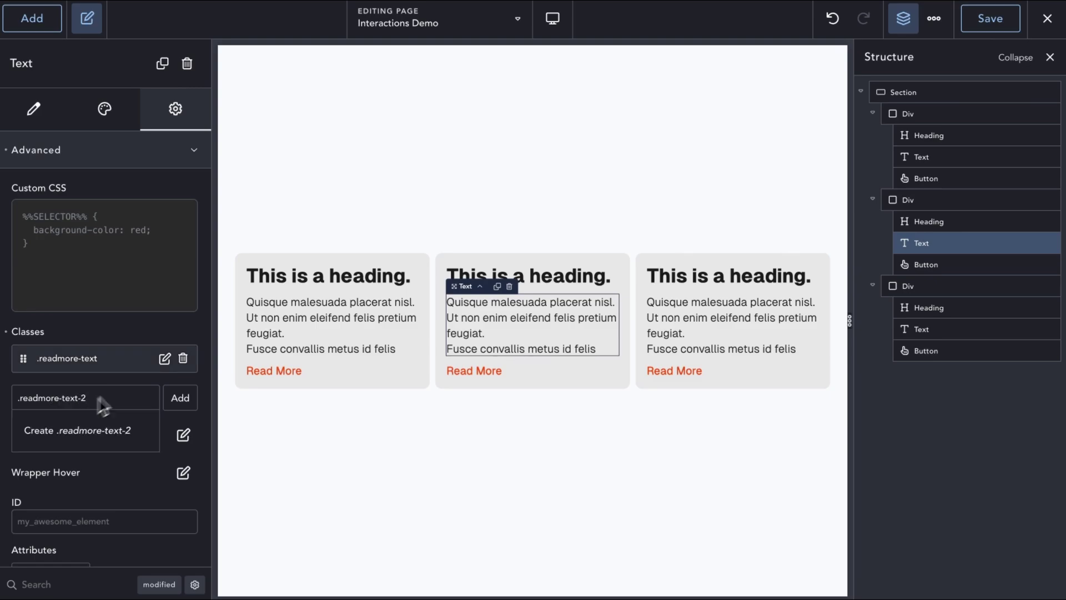
# Select the third card's heading and paragraph, then the middle card's container
pyautogui.click(697, 282)
pyautogui.click(682, 327)
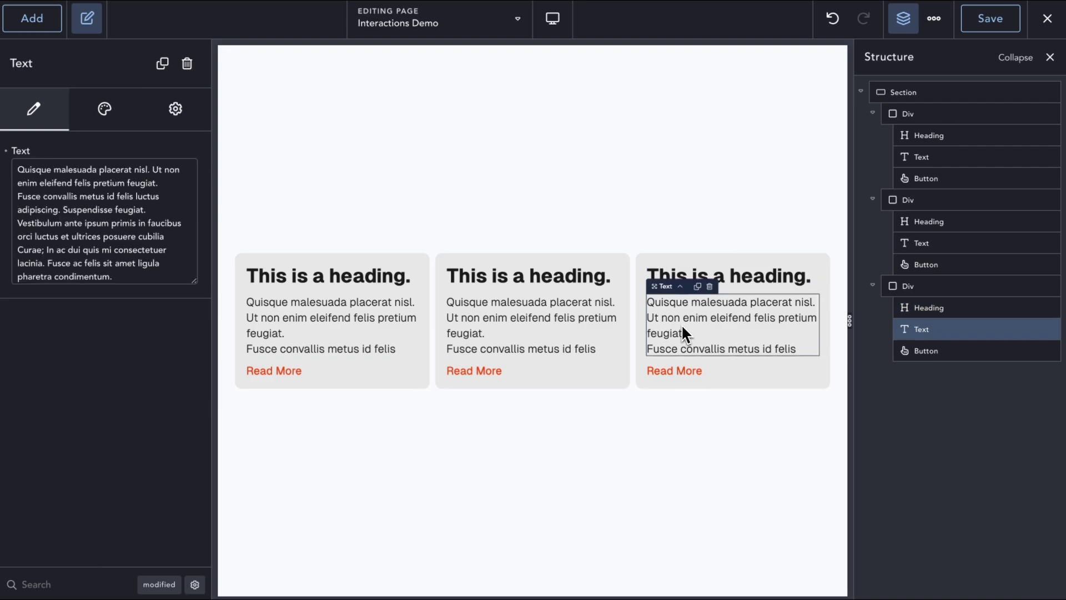
pyautogui.click(611, 258)
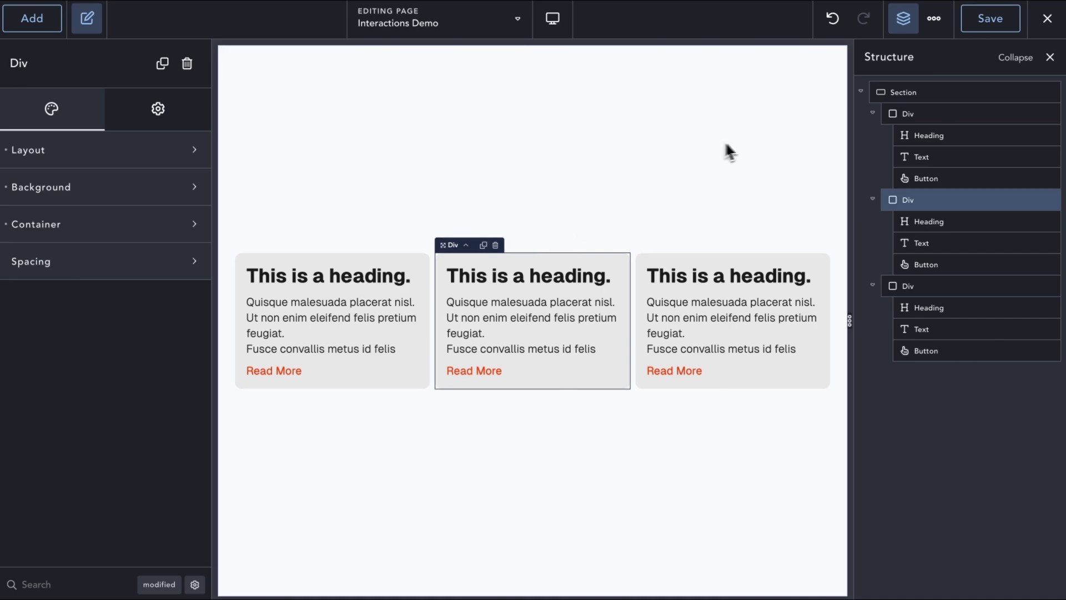
# Delete the second and third card Divs
pyautogui.moveTo(938, 176)
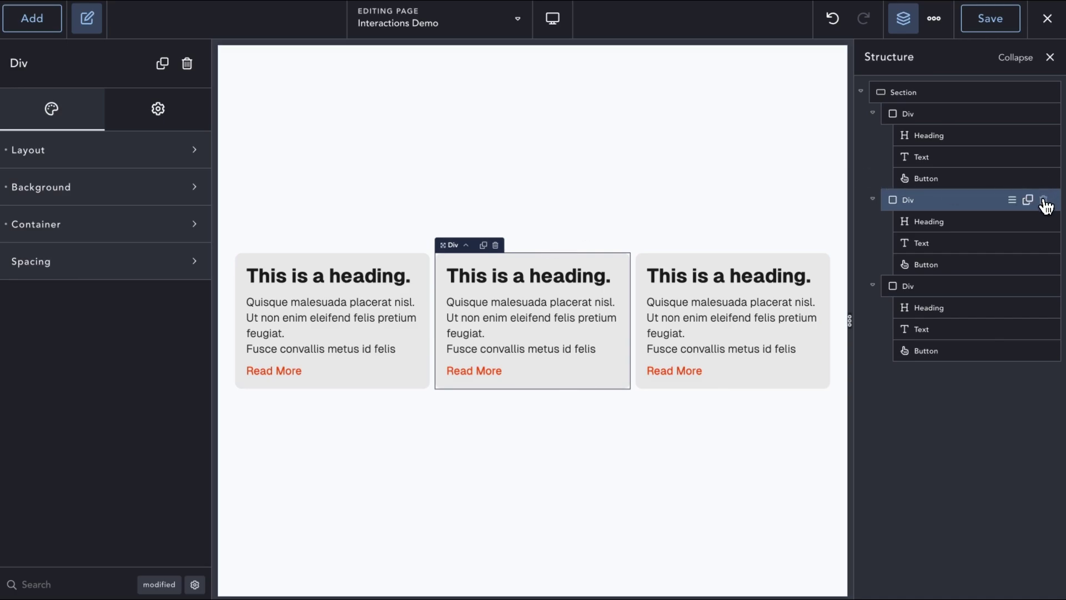
pyautogui.click(1044, 199)
pyautogui.click(1043, 200)
# Reorder the card so Read More is first and the paragraph sits above the heading
pyautogui.click(946, 116)
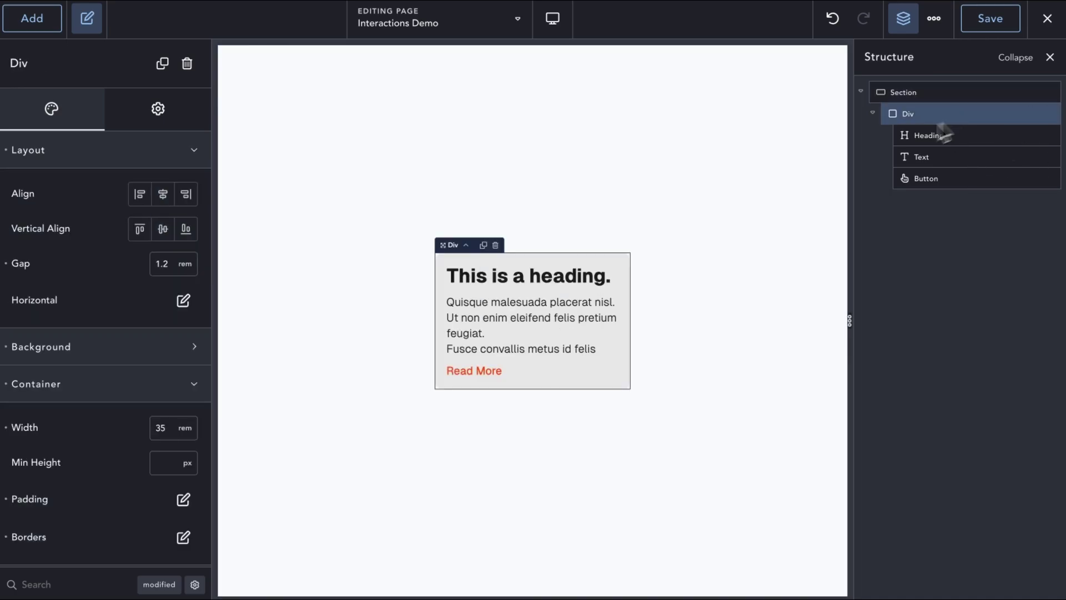
pyautogui.click(459, 325)
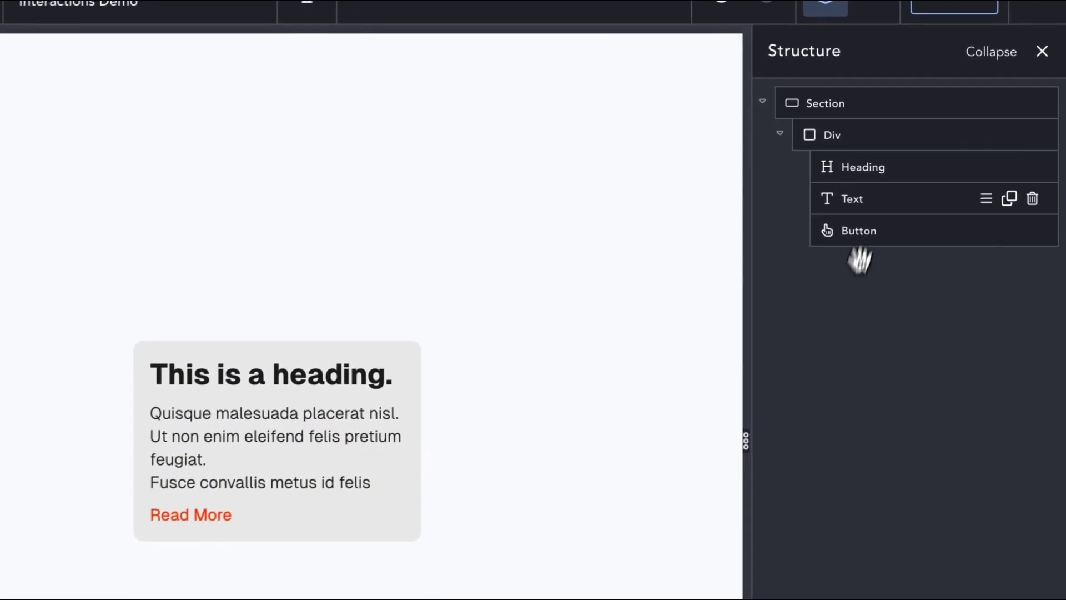
pyautogui.moveTo(862, 223)
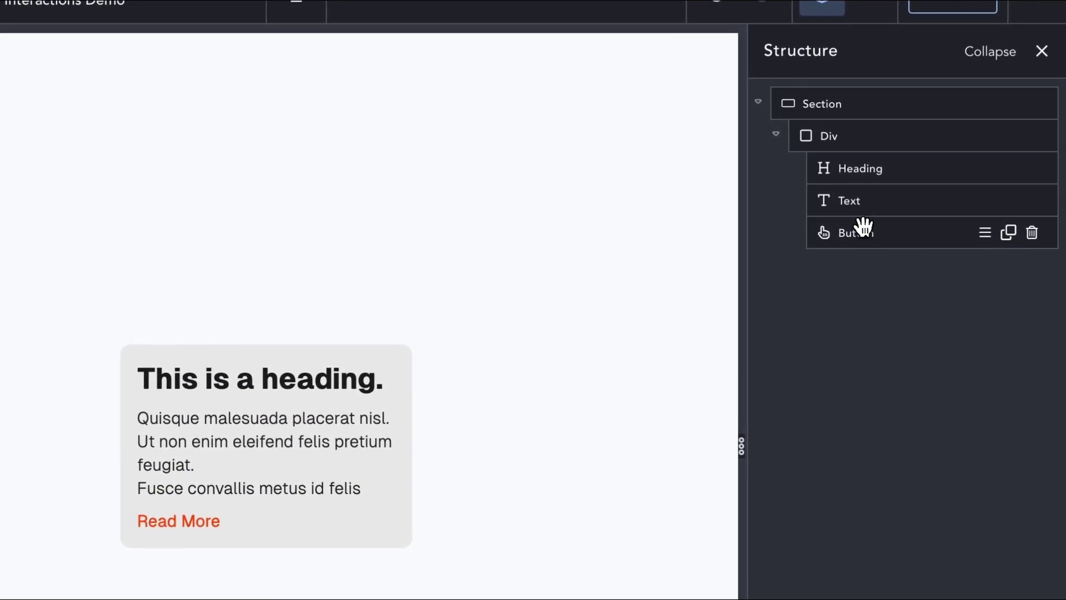
pyautogui.moveTo(863, 227); pyautogui.dragTo(861, 152)
pyautogui.moveTo(861, 233); pyautogui.dragTo(859, 195)
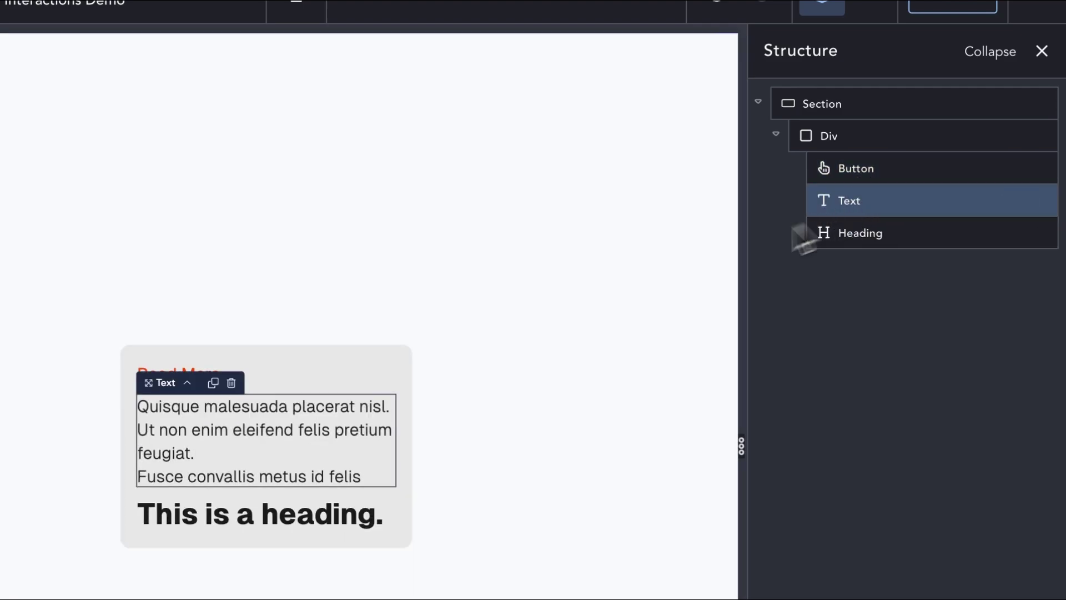
# Set the card wrapper's Display to flex with Flex Direction column-reverse
pyautogui.click(357, 354)
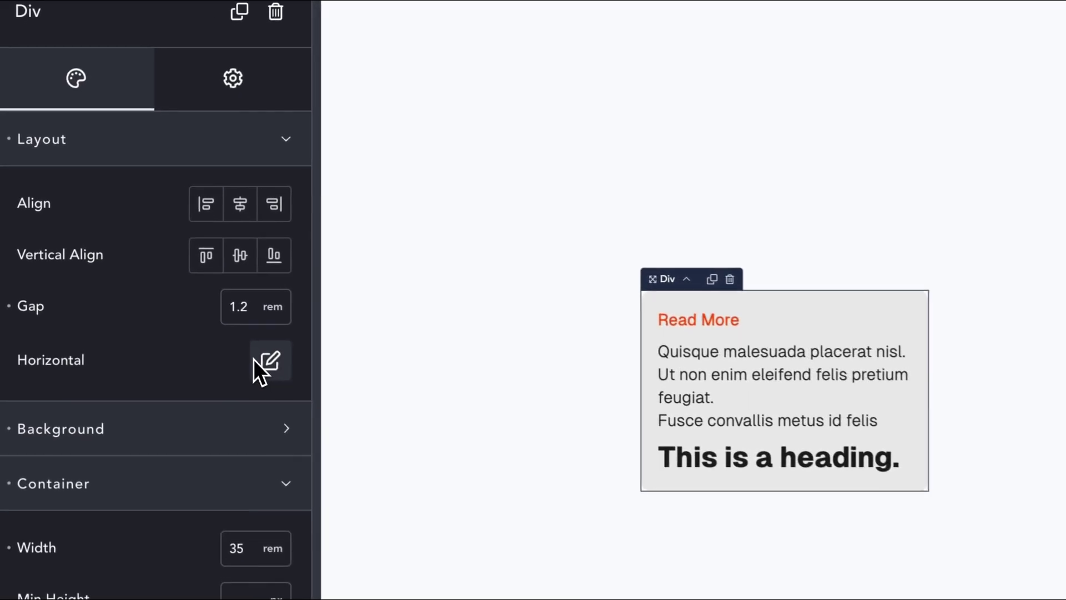
pyautogui.click(242, 102)
pyautogui.click(278, 360)
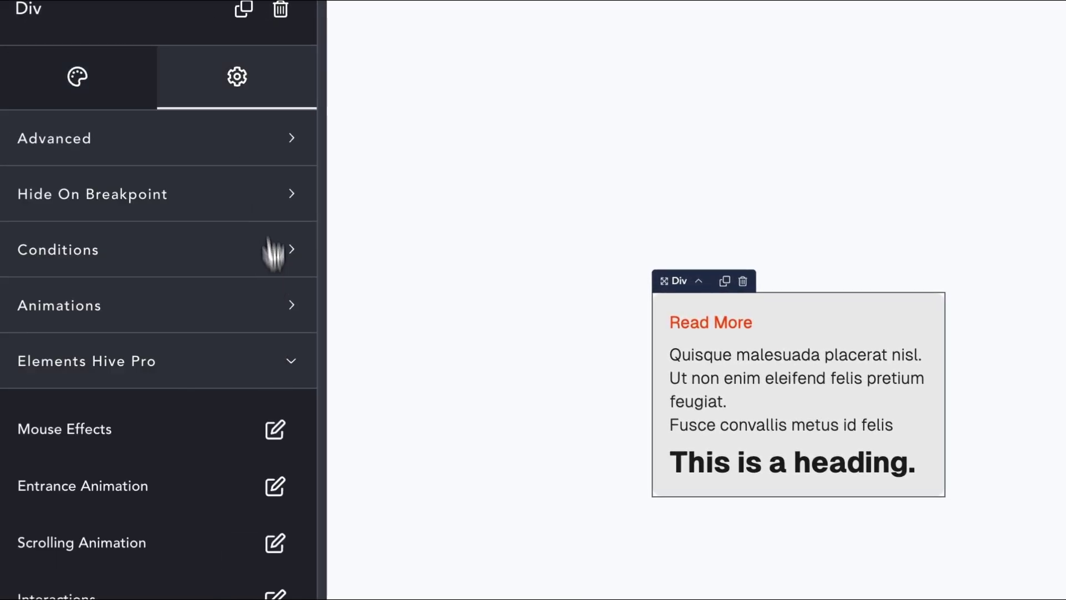
pyautogui.click(273, 140)
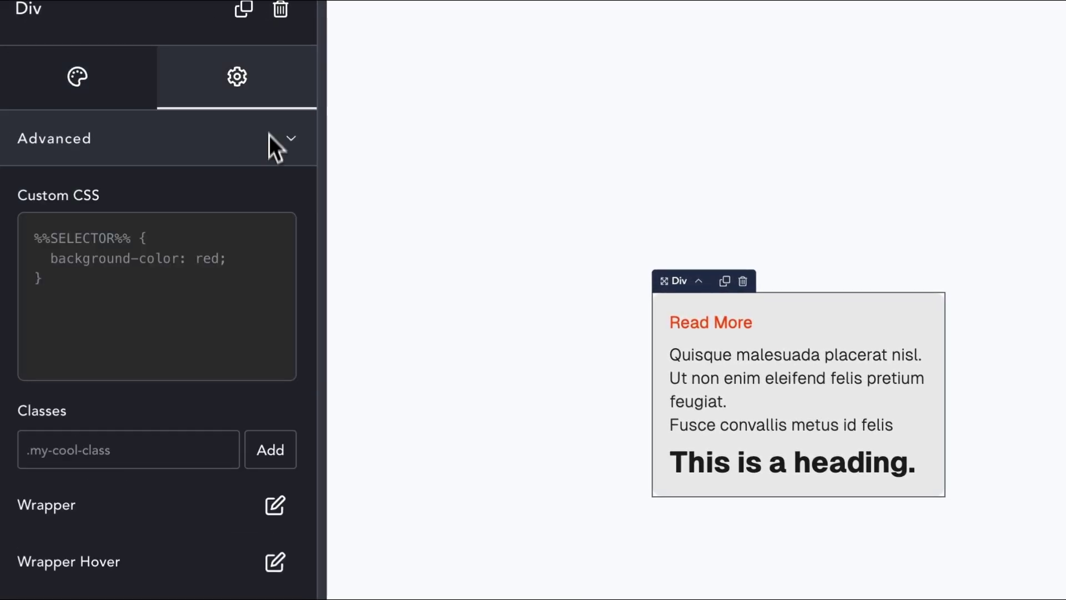
pyautogui.click(275, 500)
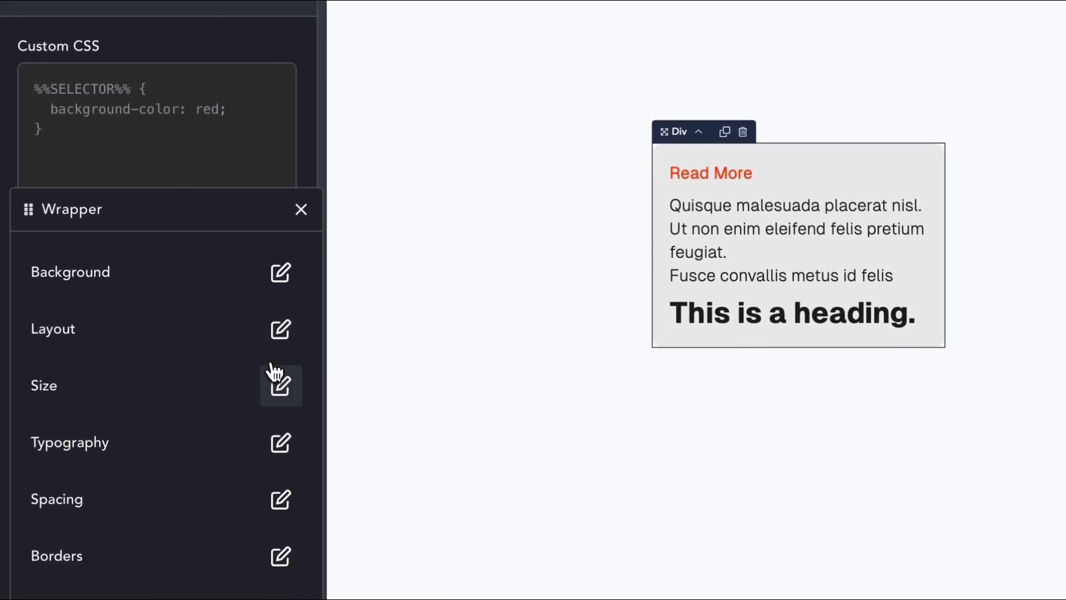
pyautogui.click(273, 370)
pyautogui.click(257, 222)
pyautogui.click(281, 269)
pyautogui.click(288, 333)
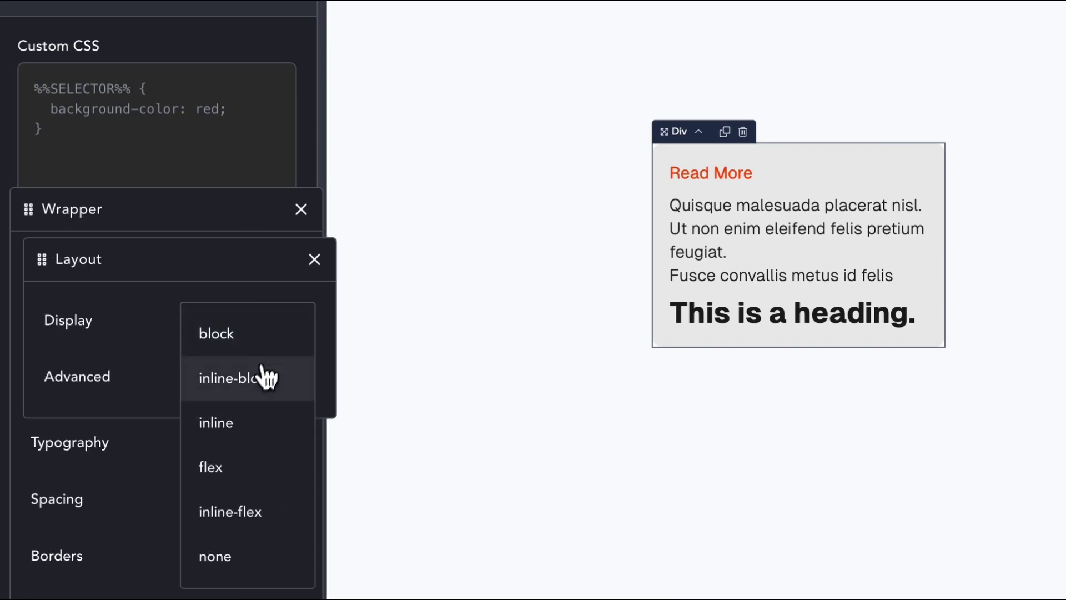
pyautogui.click(261, 465)
pyautogui.click(273, 306)
pyautogui.click(300, 401)
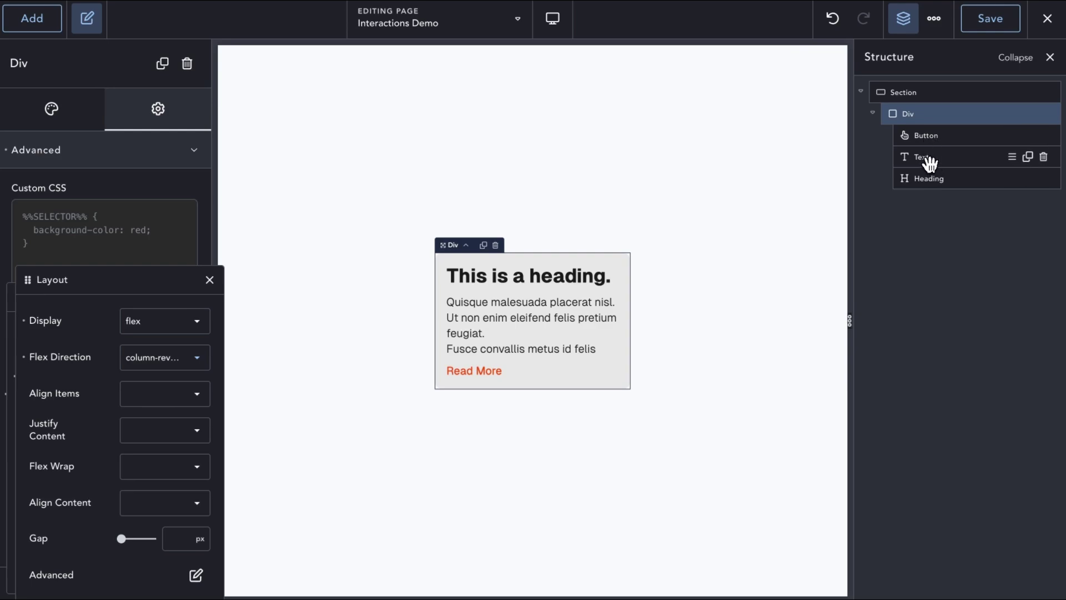
# Prefix the click interaction's target with %%SELECTOR%% to give %%SELECTOR%% ~ .readmore-text
pyautogui.click(916, 136)
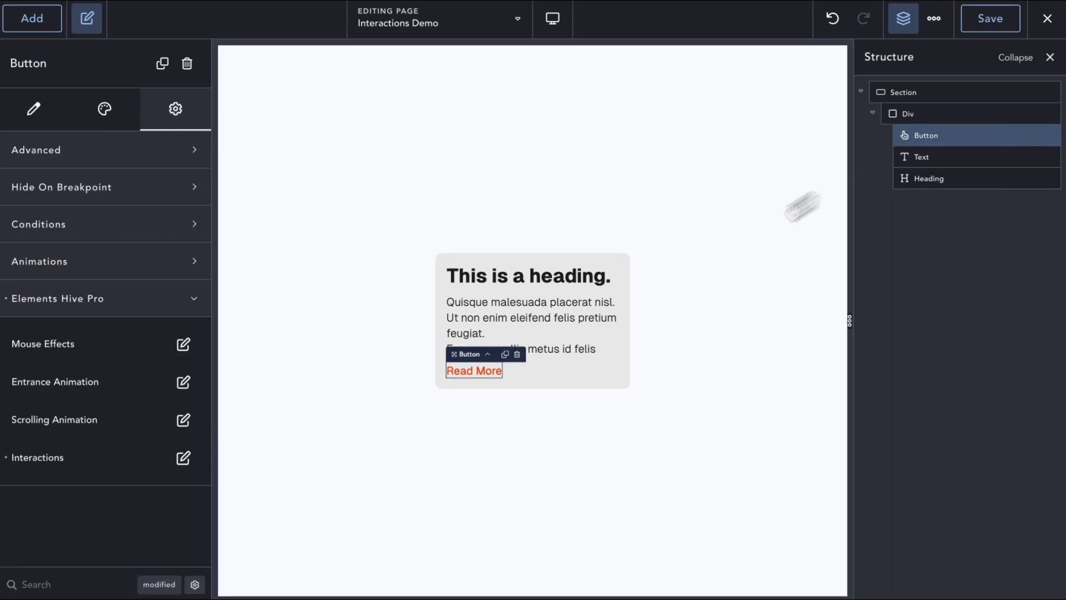
pyautogui.click(151, 454)
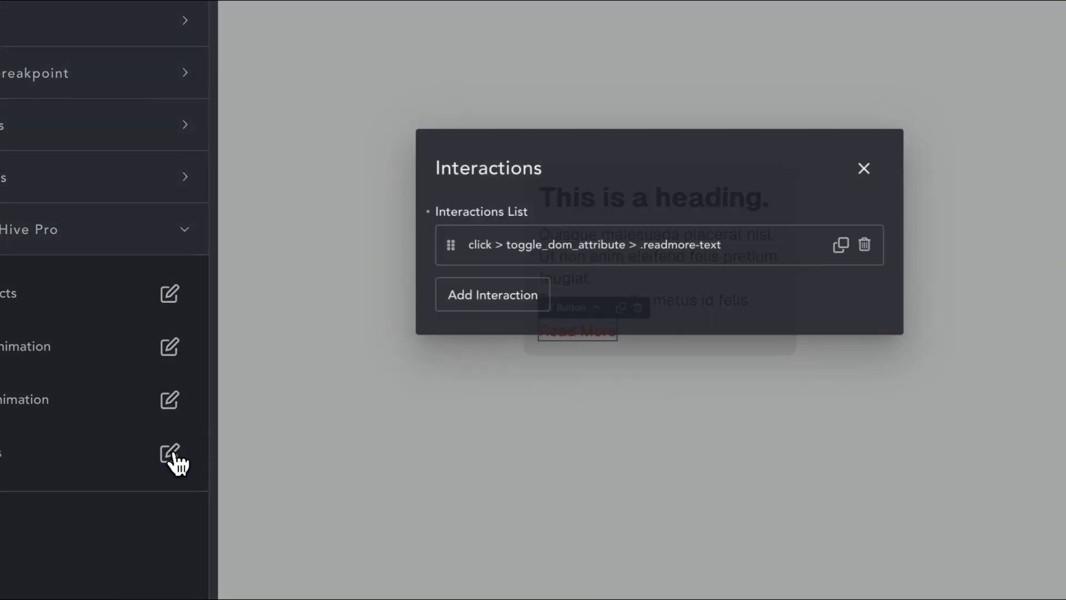
pyautogui.click(676, 246)
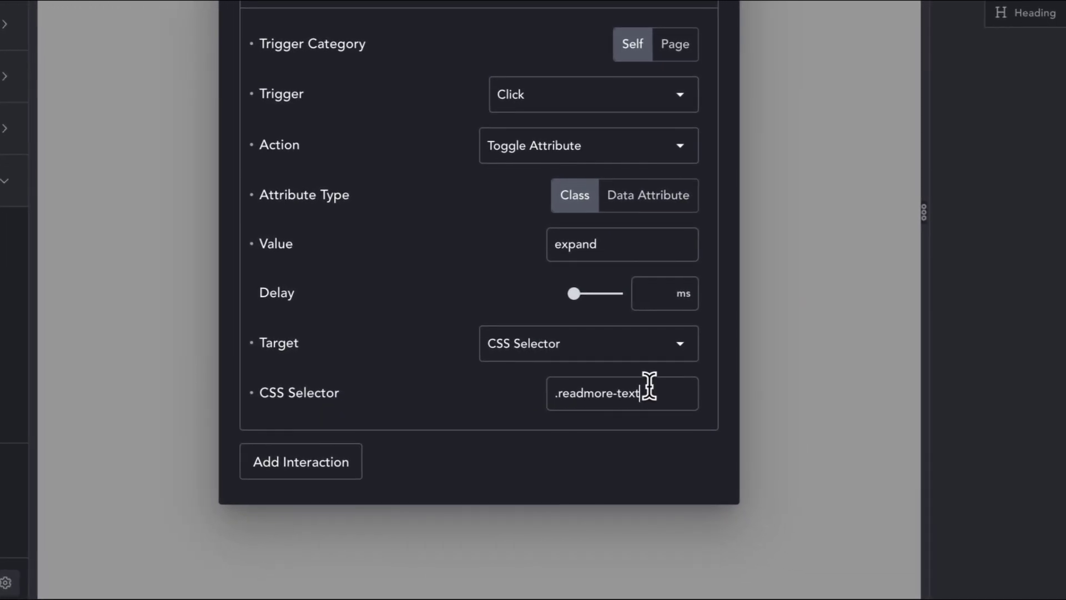
pyautogui.click(827, 442)
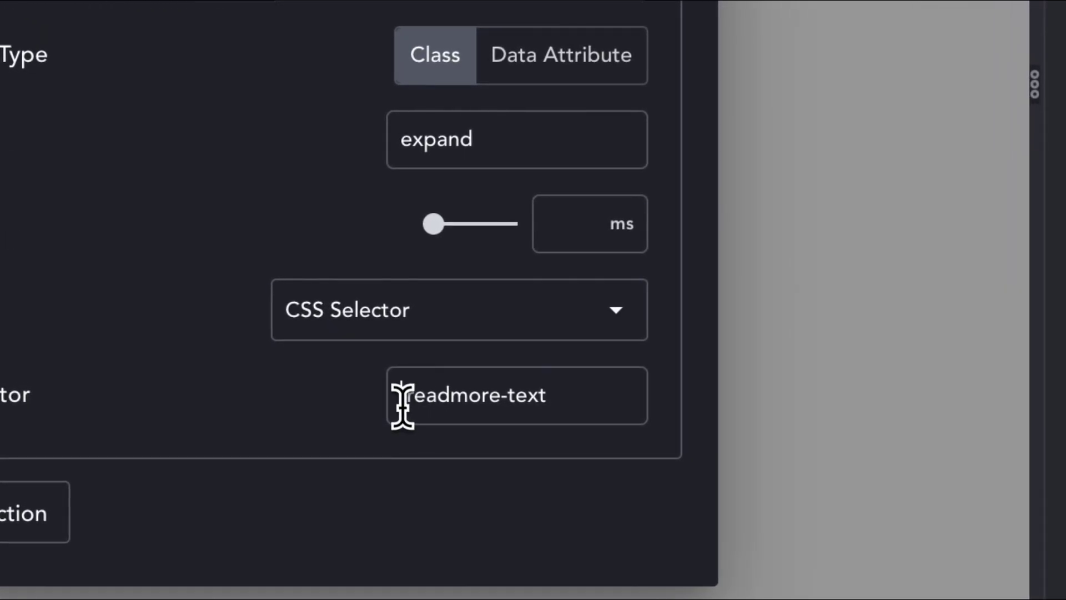
pyautogui.click(400, 401)
pyautogui.write('%%SELECTOR%%')
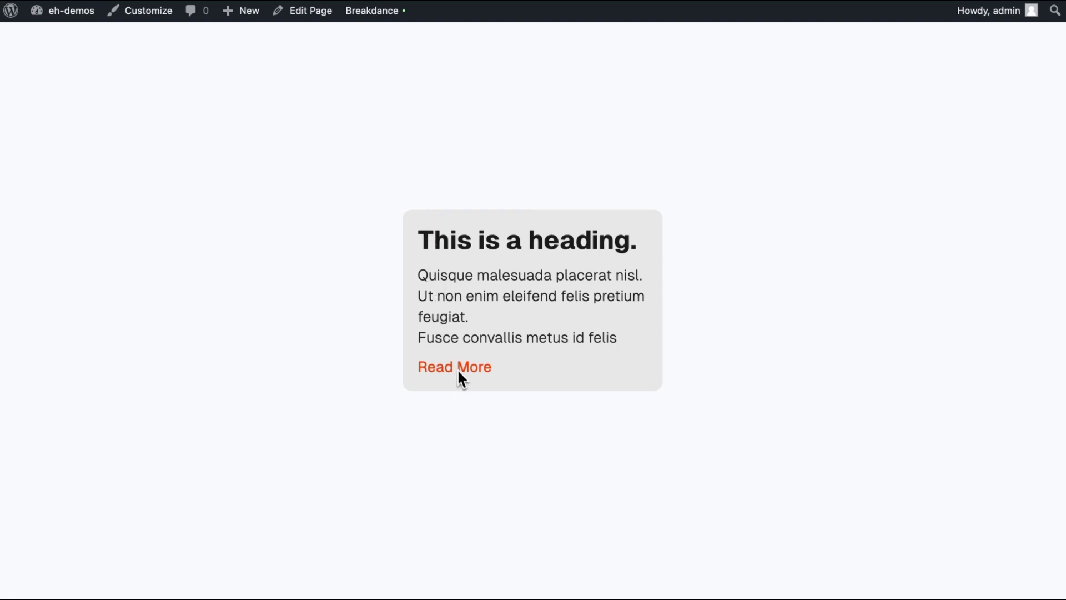
# Test Read More on the live page, then duplicate the card twice in the builder
pyautogui.click(458, 373)
pyautogui.click(451, 473)
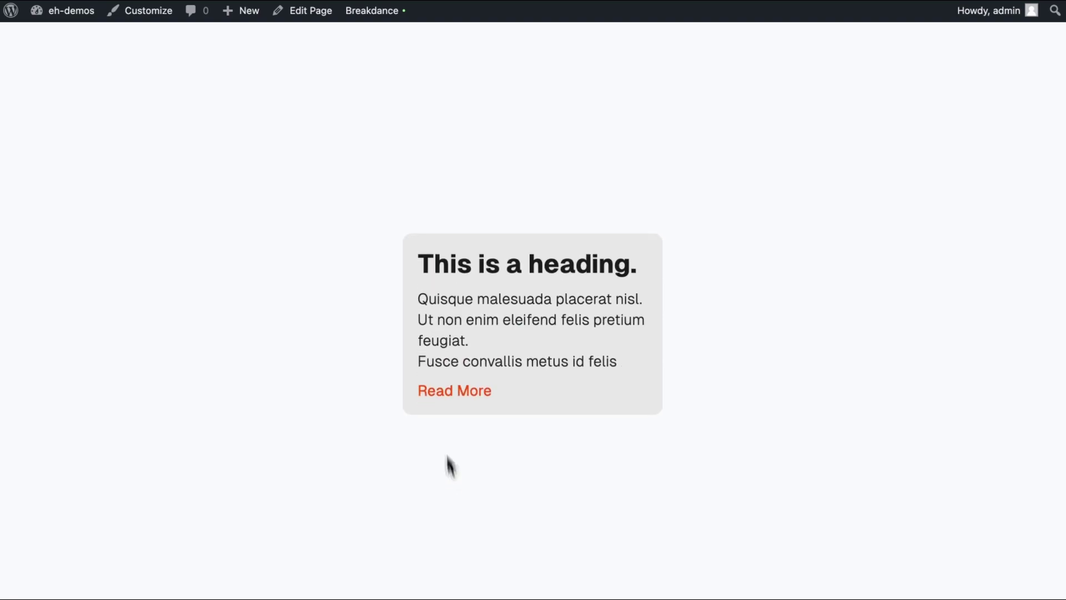
pyautogui.click(303, 10)
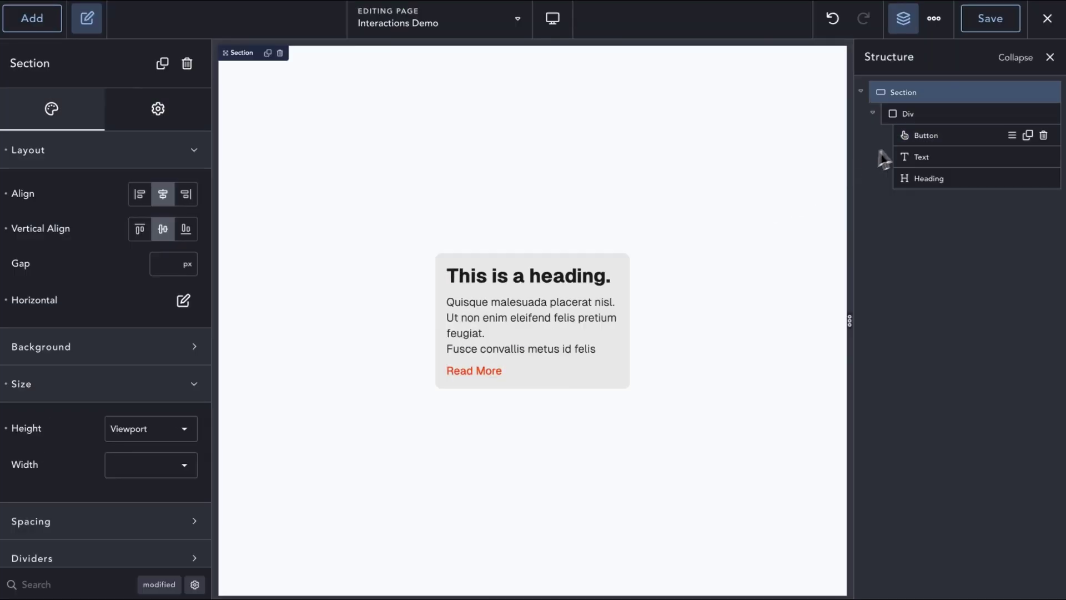
pyautogui.click(1027, 114)
pyautogui.click(1029, 114)
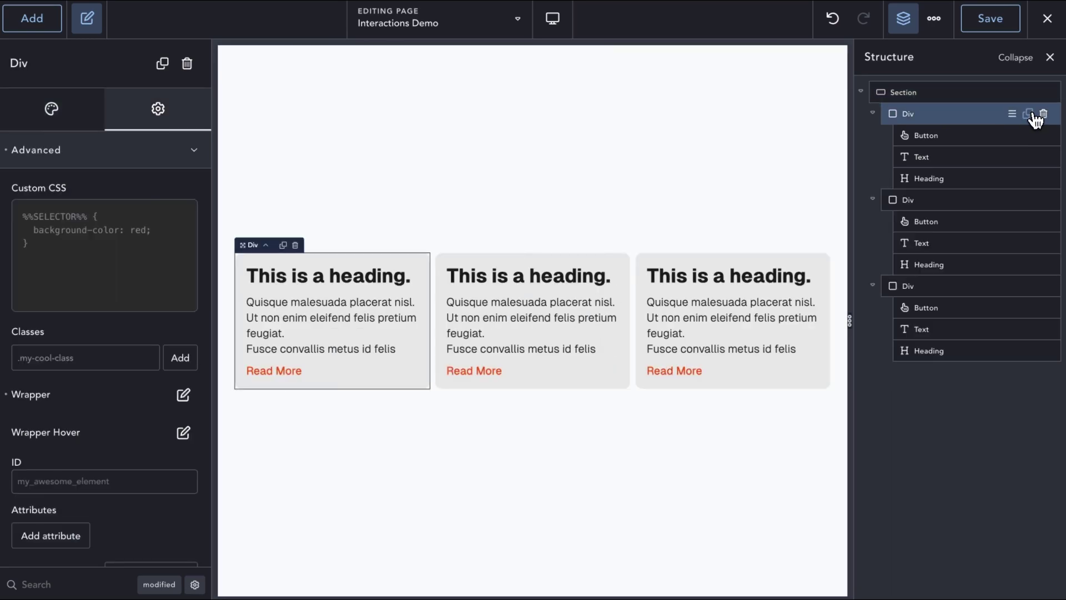
# Exit to the frontend and check each of the three cards
pyautogui.click(1047, 20)
pyautogui.click(1013, 62)
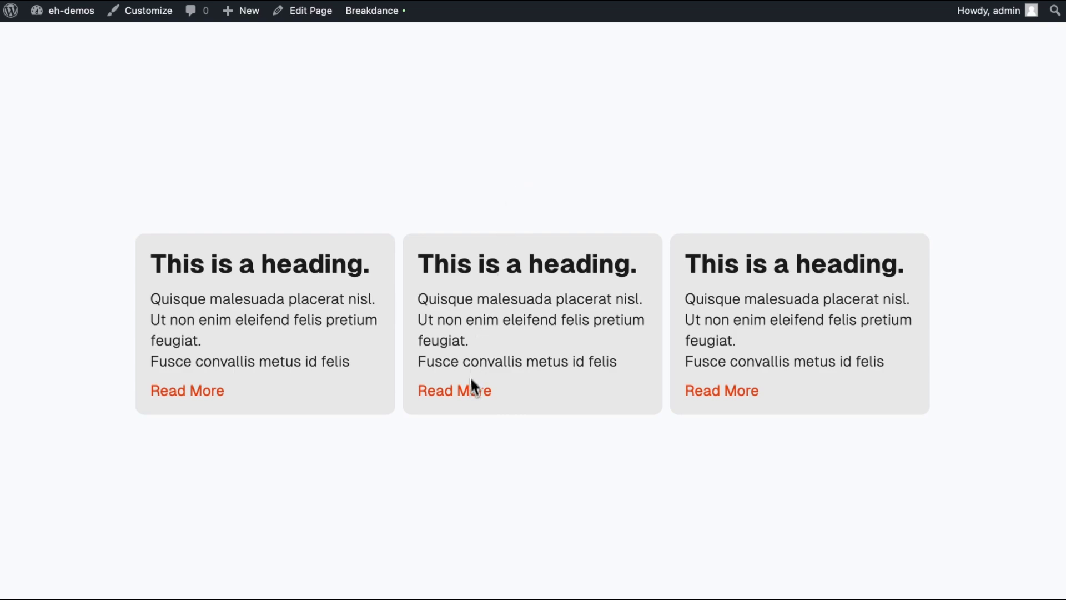
pyautogui.moveTo(467, 392)
pyautogui.moveTo(205, 398)
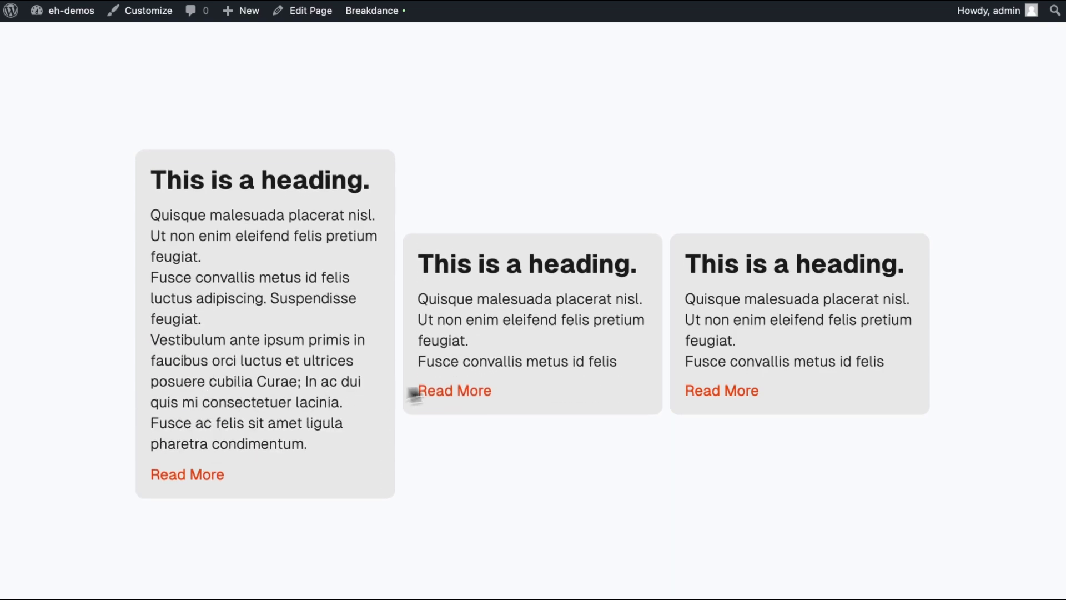
pyautogui.moveTo(745, 396)
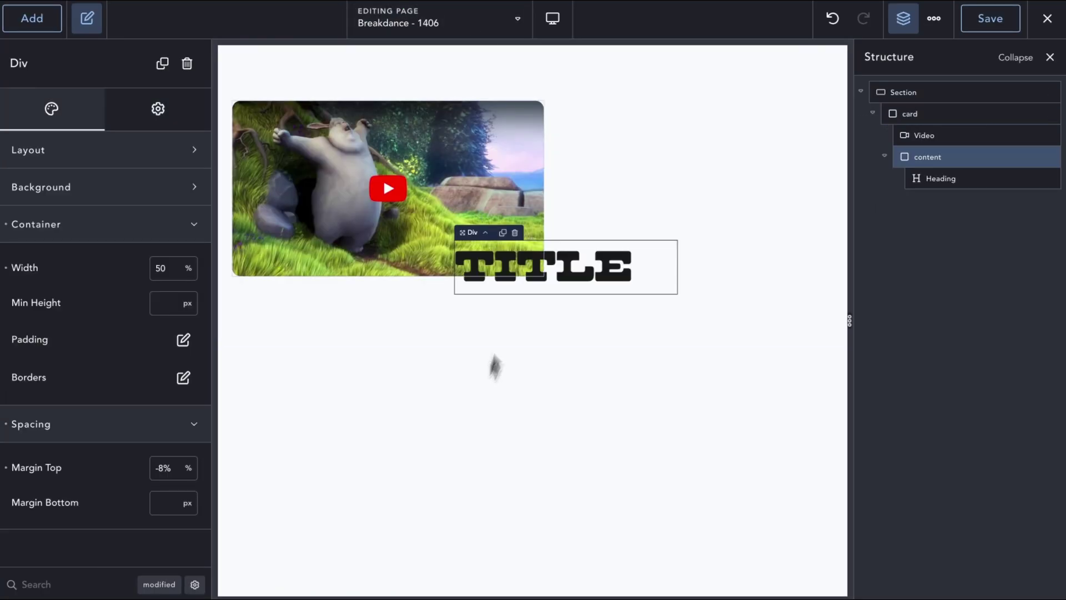
pyautogui.click(484, 148)
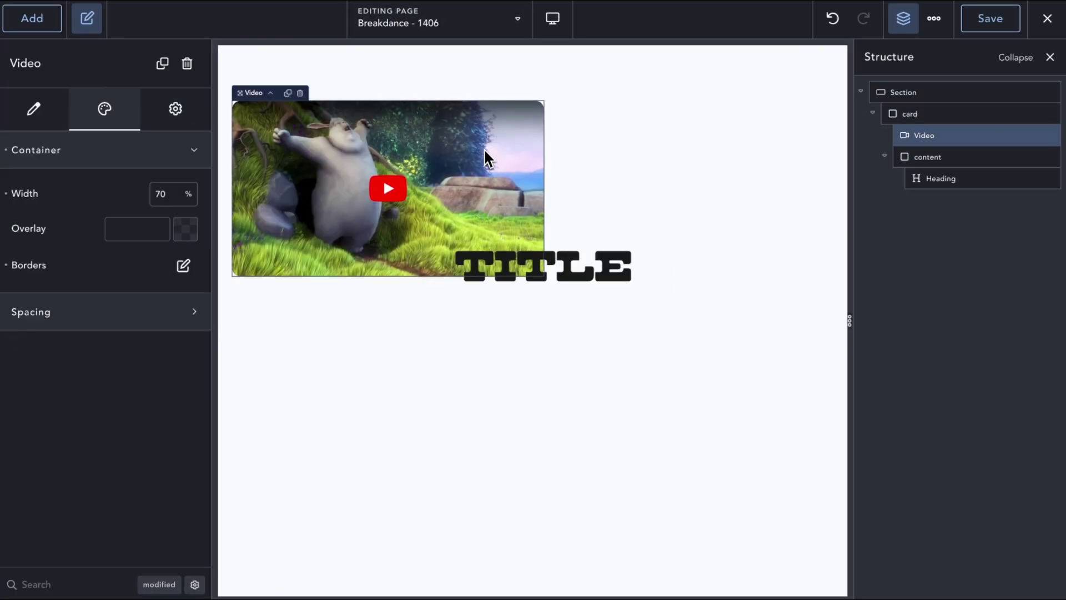
pyautogui.click(54, 111)
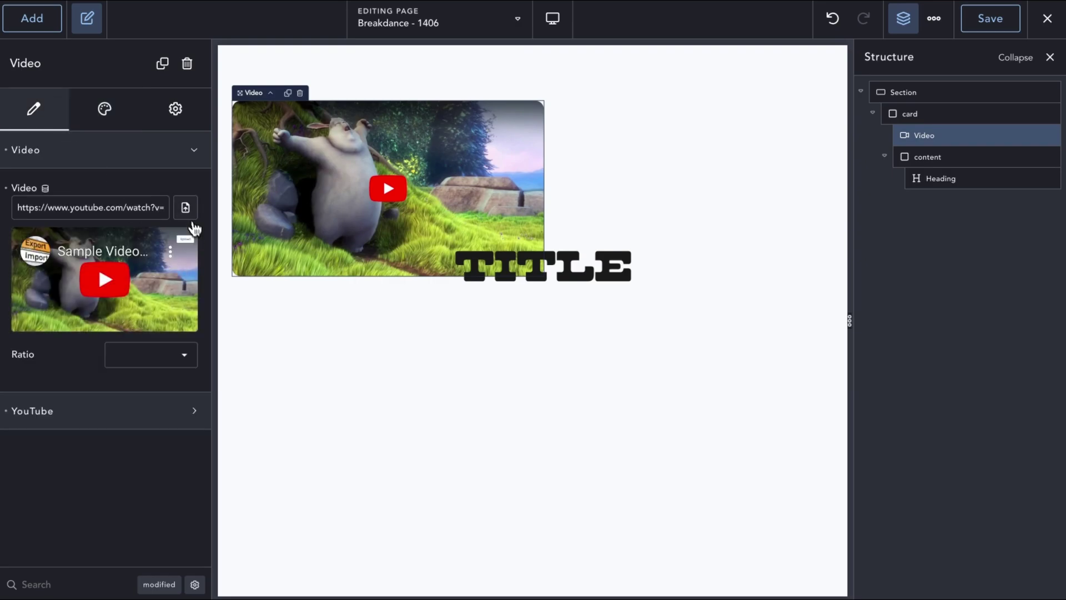
pyautogui.click(185, 208)
pyautogui.click(555, 210)
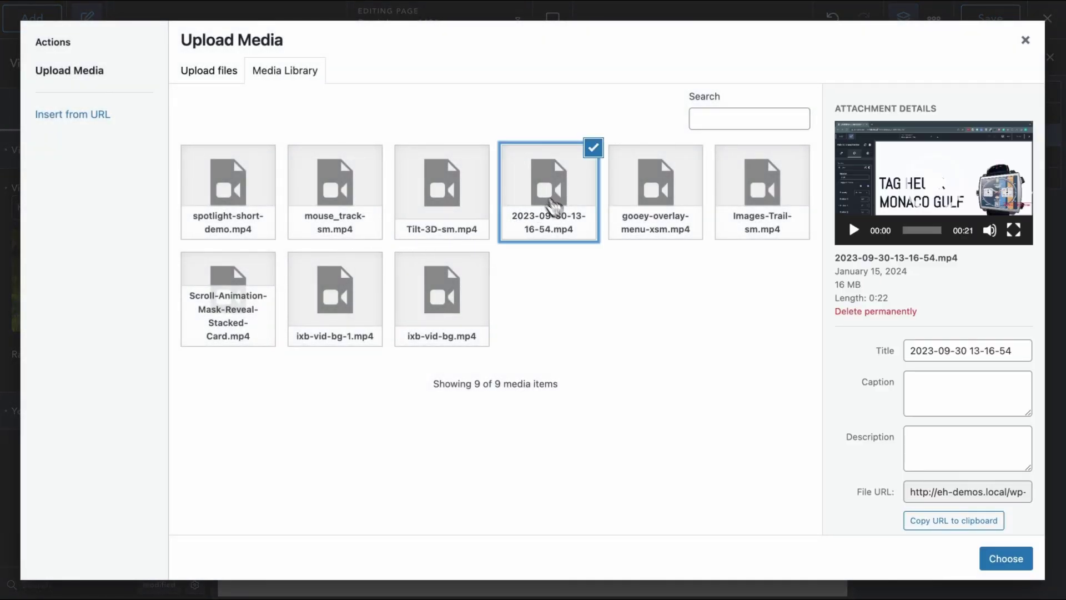
pyautogui.click(993, 559)
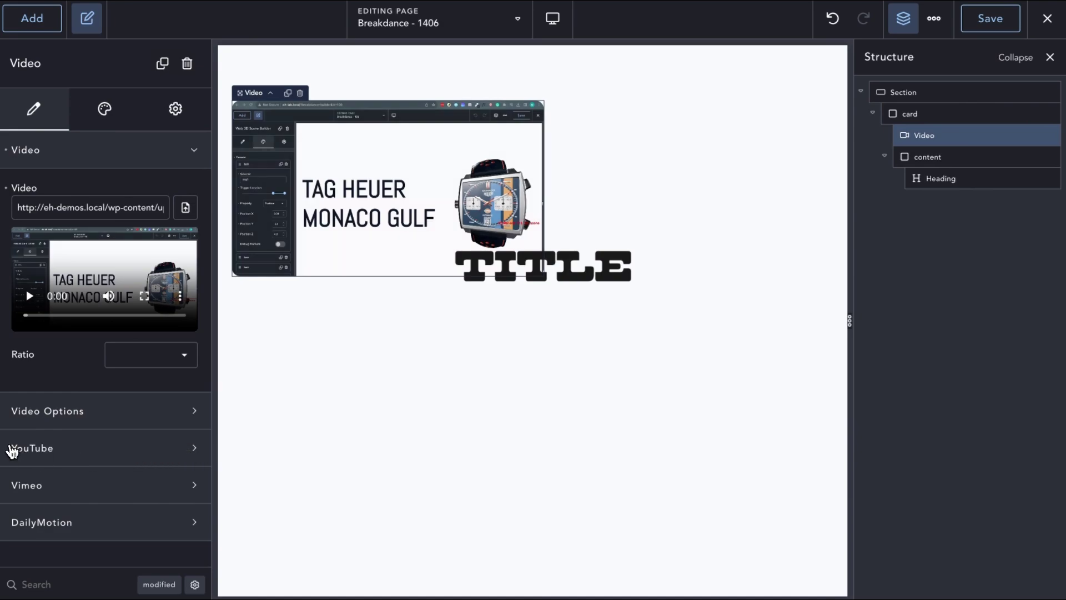
# Enable Loop in the video's playback options
pyautogui.click(78, 412)
pyautogui.scroll(-5, 127, 489)
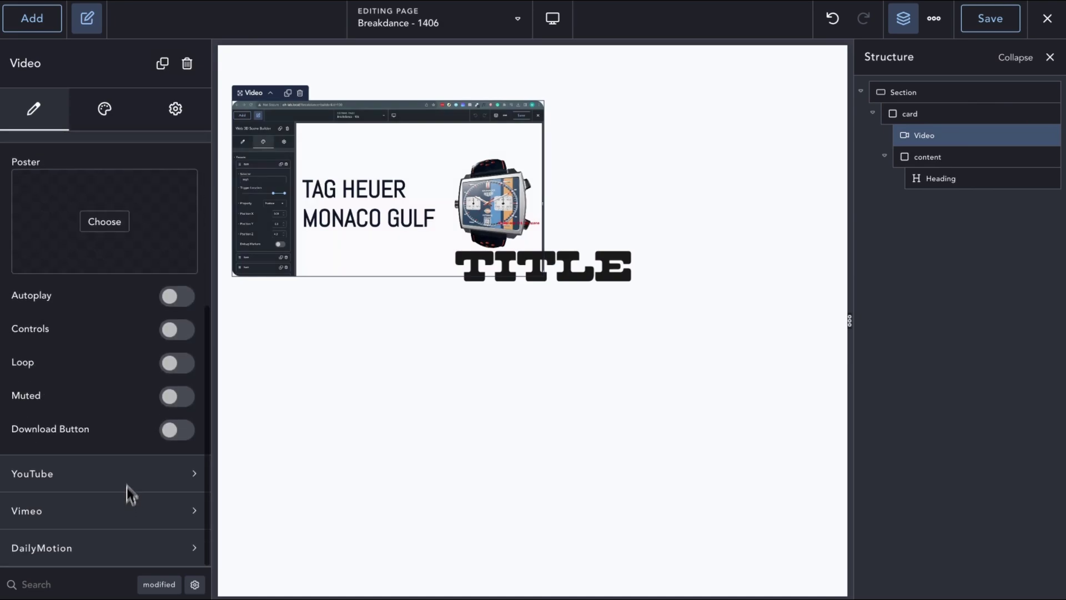
pyautogui.click(176, 366)
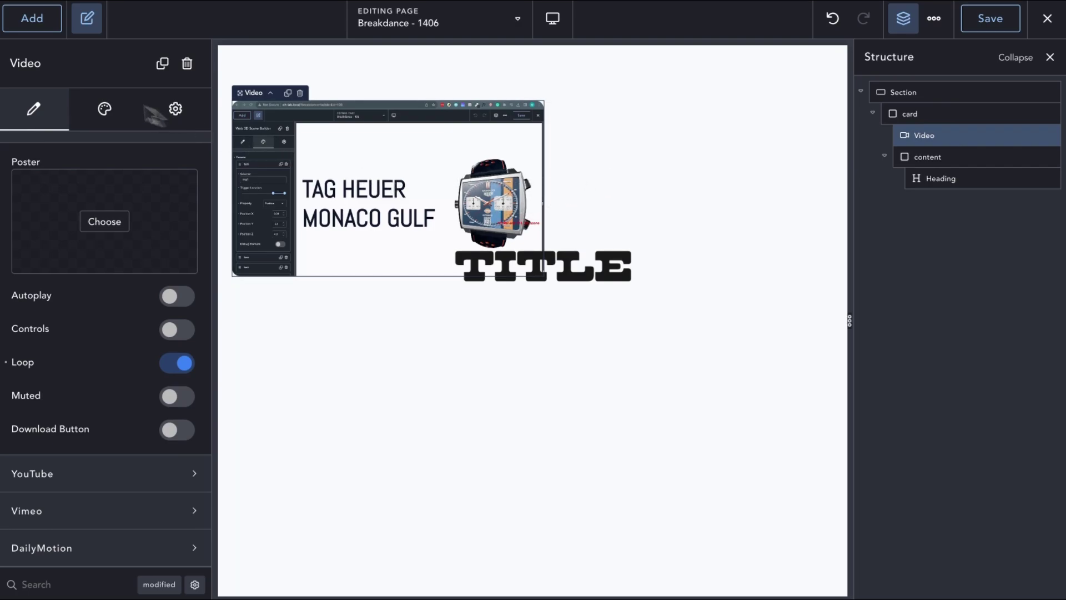
pyautogui.click(175, 108)
# Add a video interaction: on hover, Media Play targeting the video itself
pyautogui.click(139, 299)
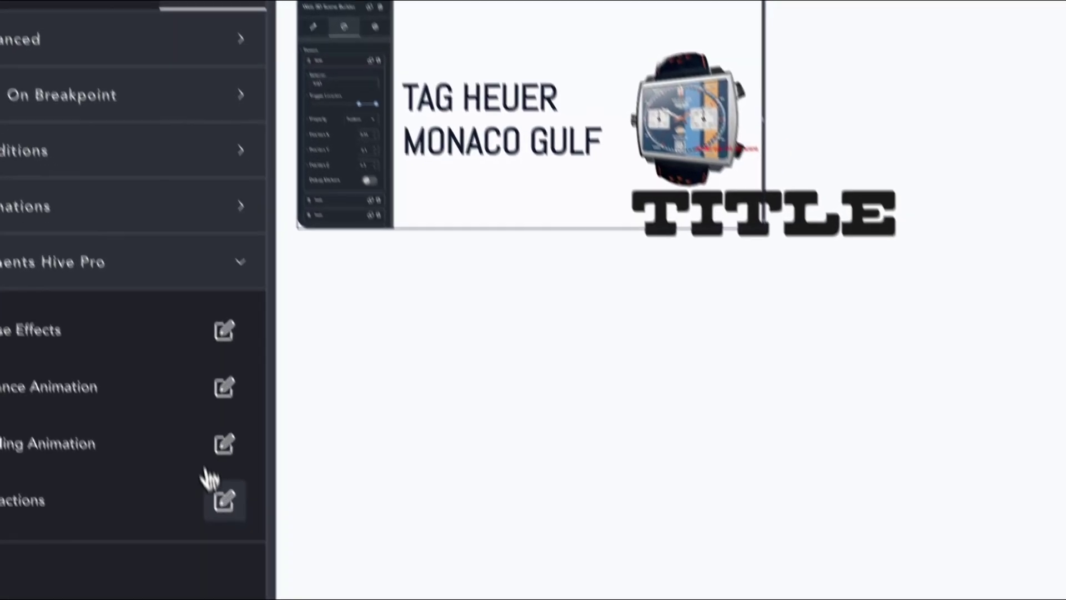
pyautogui.click(224, 500)
pyautogui.click(545, 303)
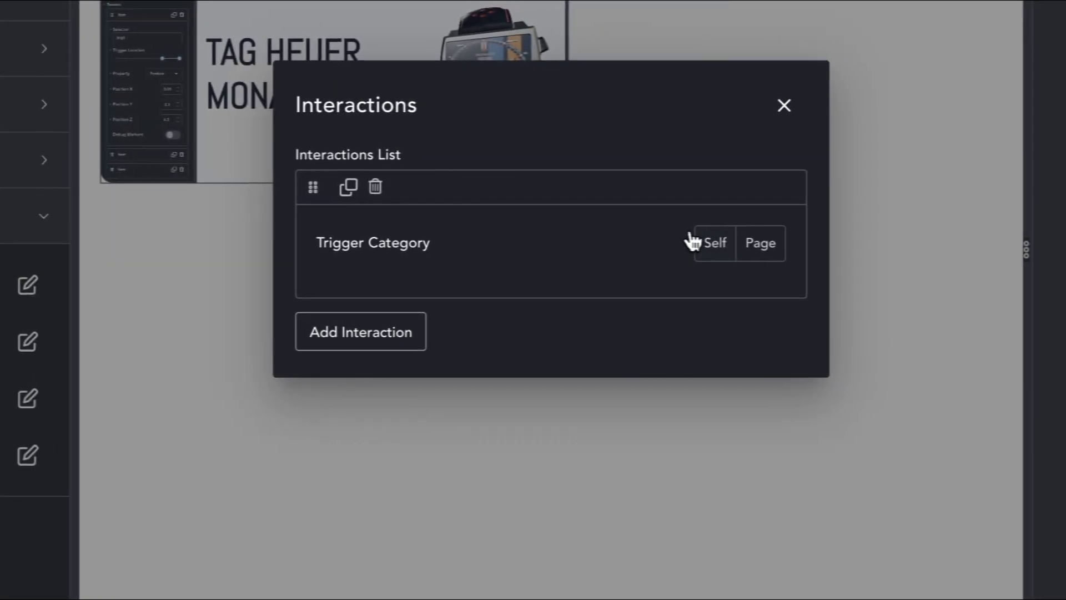
pyautogui.click(694, 242)
pyautogui.click(682, 226)
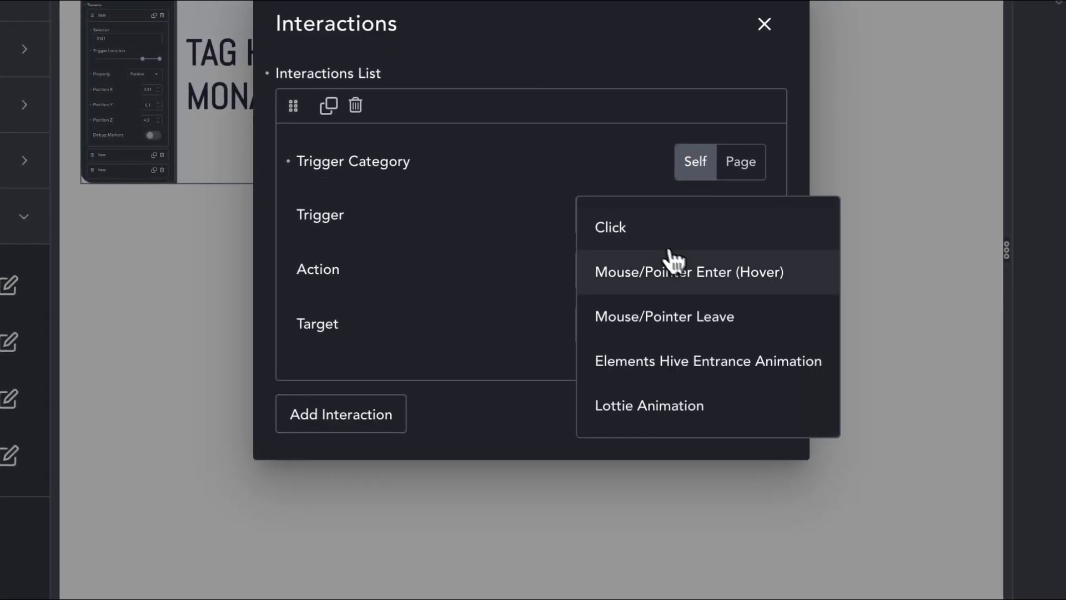
pyautogui.click(686, 269)
pyautogui.click(651, 273)
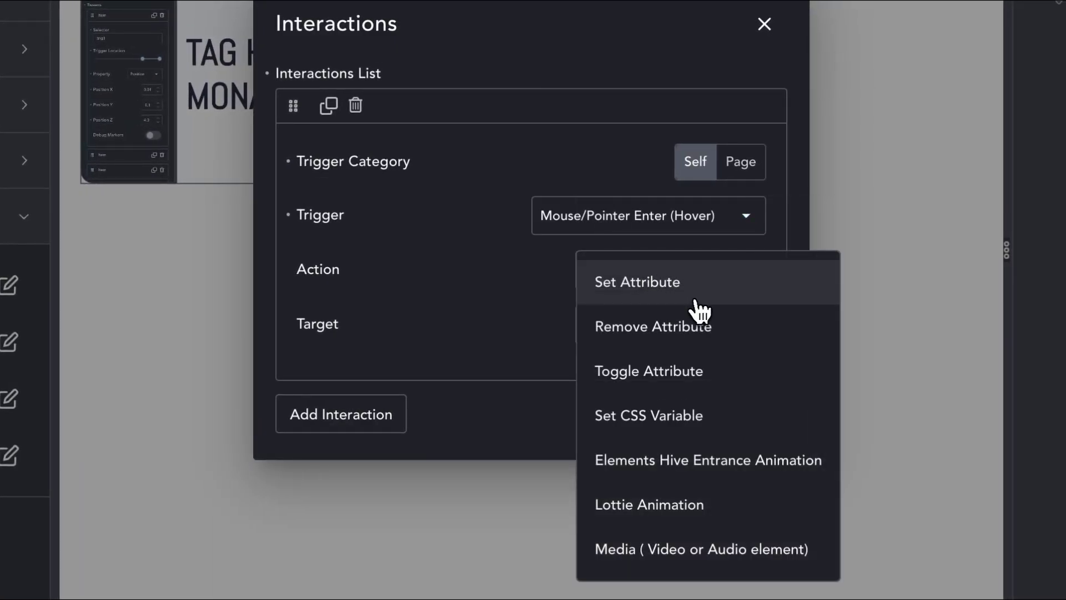
pyautogui.click(638, 550)
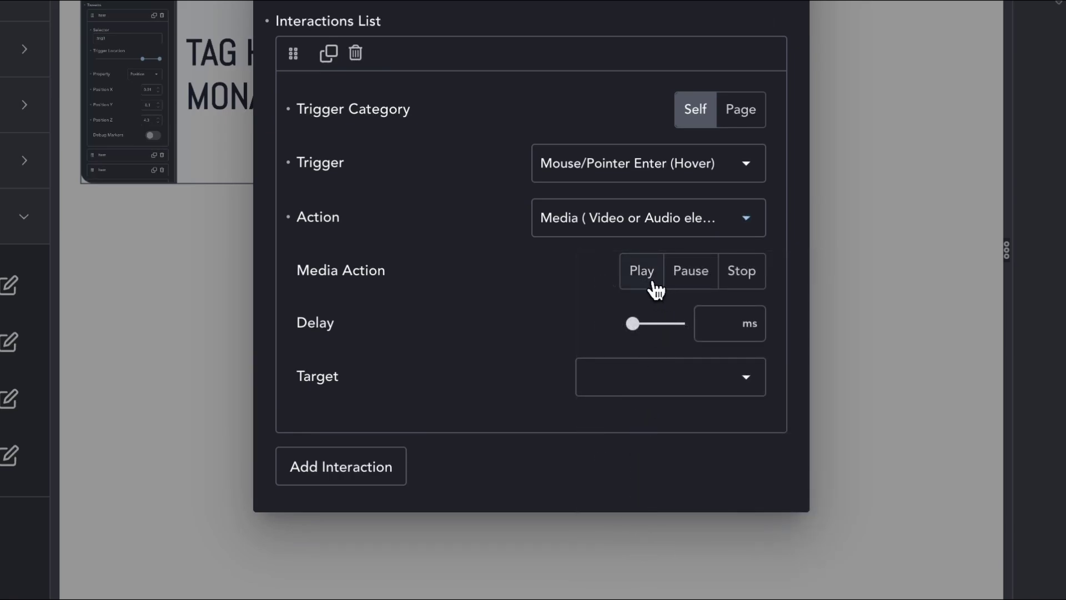
pyautogui.click(653, 283)
pyautogui.click(640, 375)
pyautogui.click(640, 395)
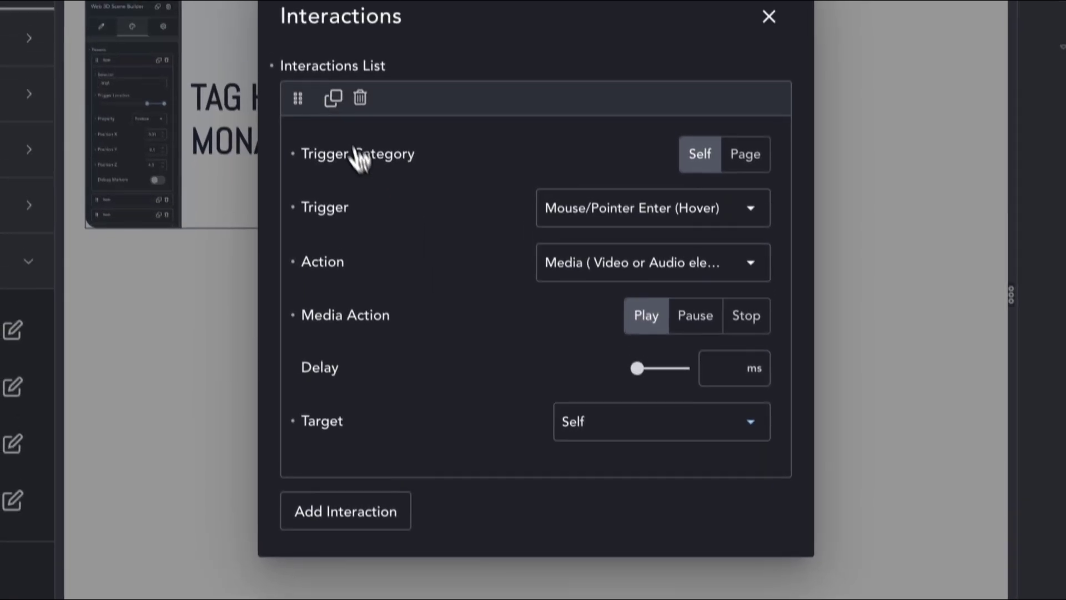
# Duplicate it as a Mouse/Pointer Leave interaction that pauses the video
pyautogui.click(514, 486)
pyautogui.click(647, 264)
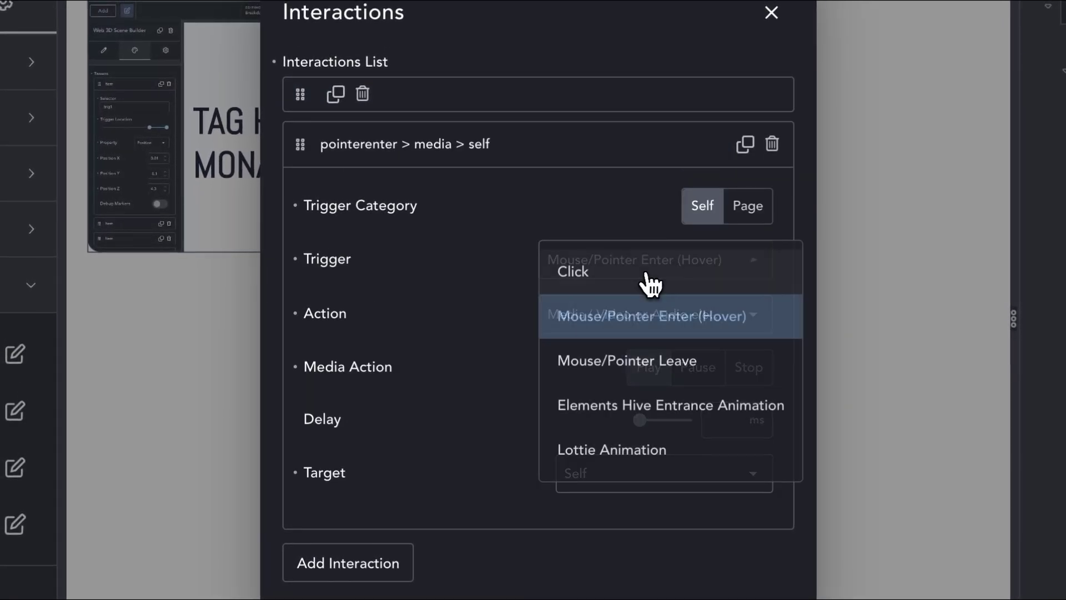
pyautogui.click(657, 350)
pyautogui.click(692, 367)
# Close the interactions, save the page, and exit to the frontend
pyautogui.click(771, 13)
pyautogui.click(997, 20)
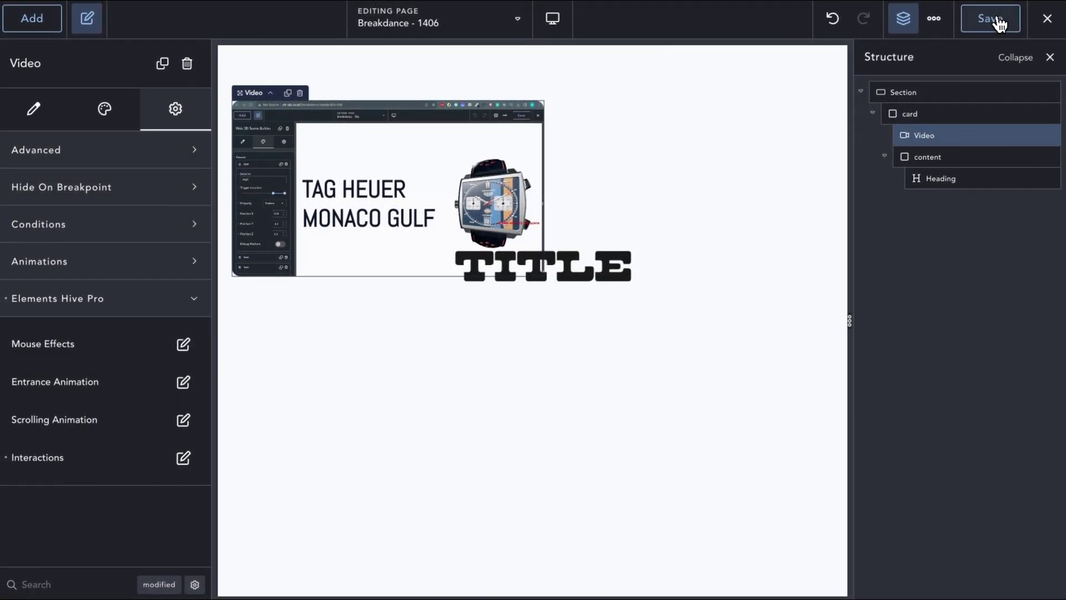
pyautogui.click(1047, 19)
pyautogui.click(994, 52)
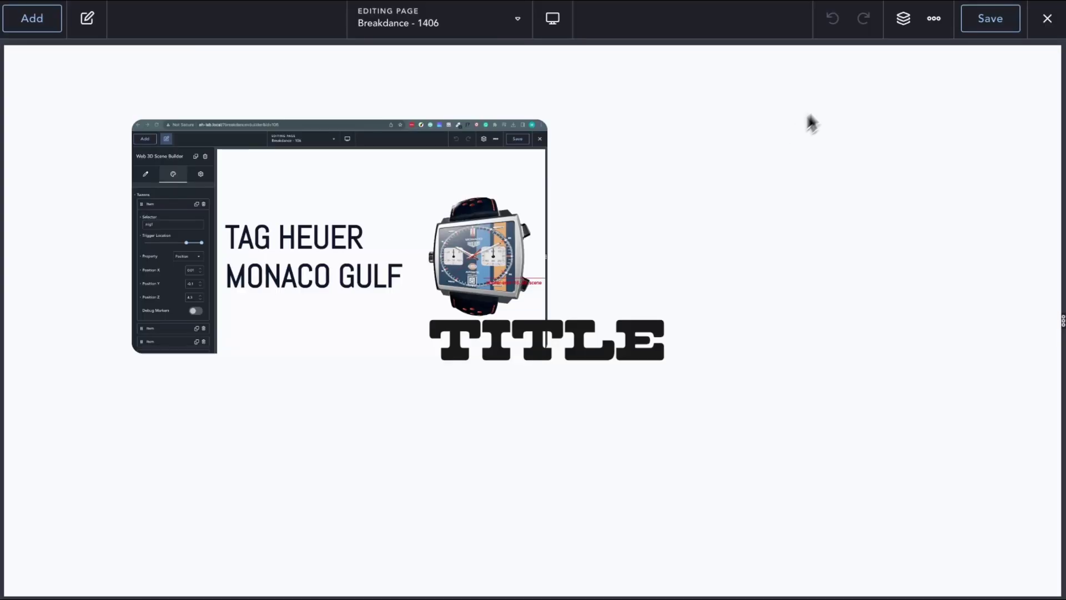
# Add a text element under the card heading with its sample text repeated
pyautogui.click(903, 18)
pyautogui.click(951, 158)
pyautogui.click(32, 18)
pyautogui.tripleClick(131, 162)
pyautogui.hotkey('ctrl', 'c')
pyautogui.press('Right')
pyautogui.hotkey('ctrl', 'v')
pyautogui.hotkey('ctrl', 'v')
pyautogui.hotkey('ctrl', 'v')
# Begin typing the class .some-card__info in the text element's Advanced Classes field
pyautogui.click(930, 158)
pyautogui.click(161, 151)
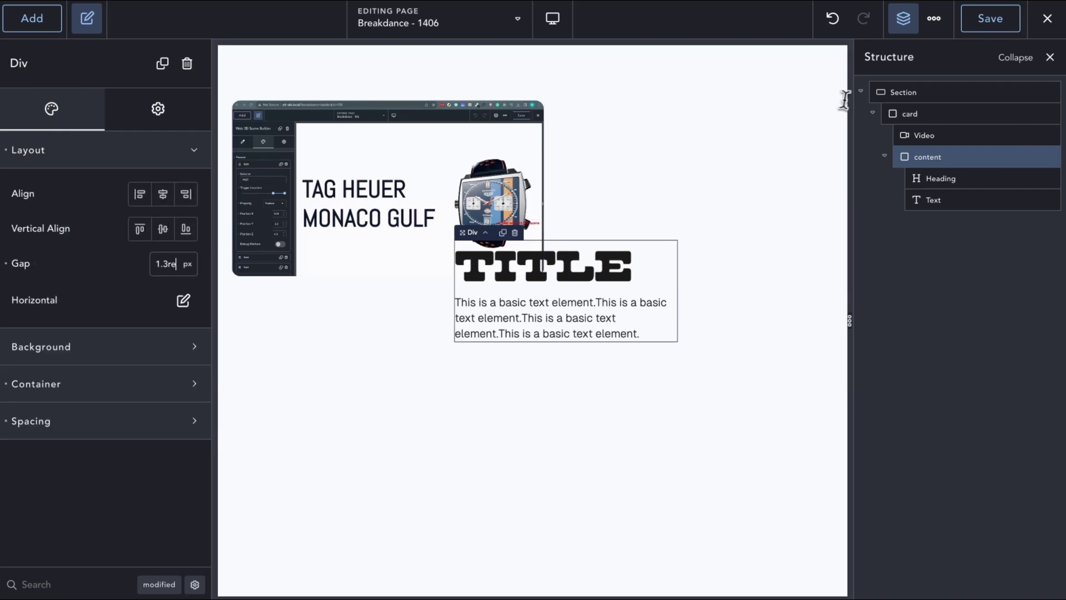
pyautogui.click(558, 317)
pyautogui.click(150, 112)
pyautogui.click(132, 161)
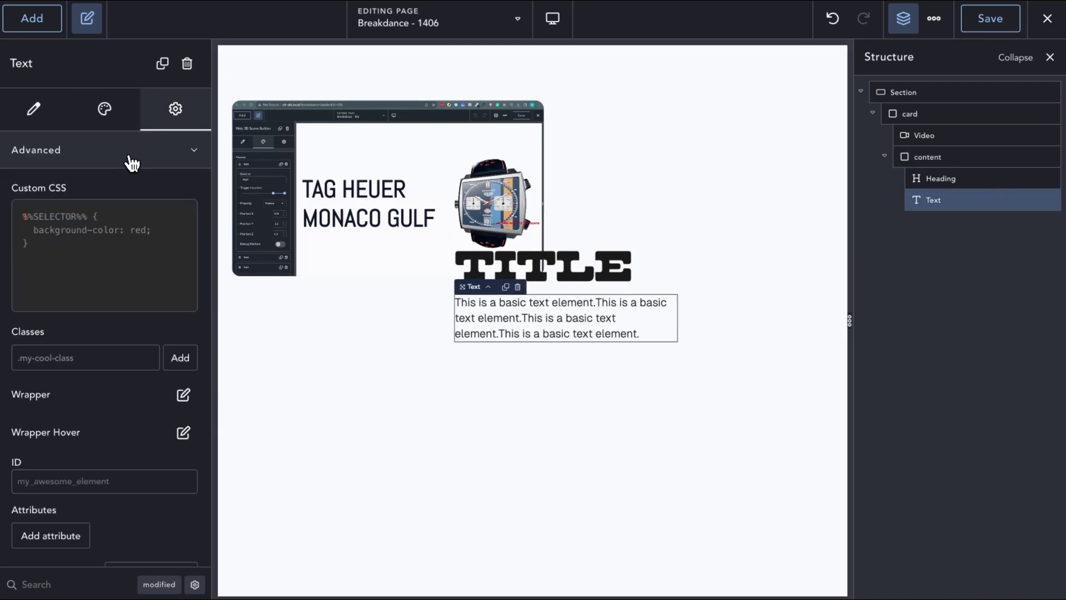
pyautogui.click(107, 362)
pyautogui.write('.some-card__info')
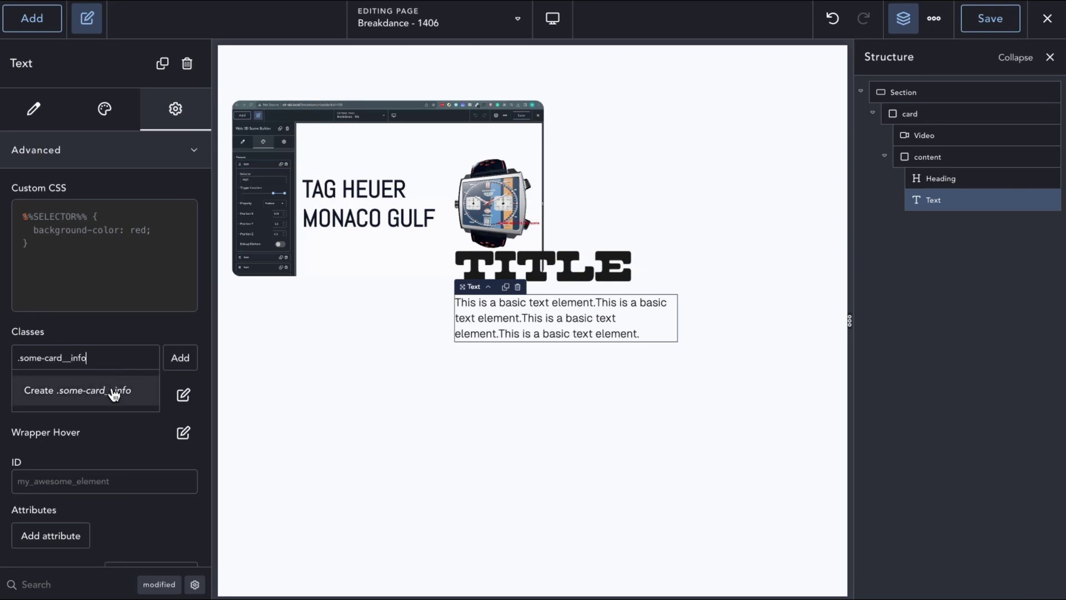
# Create the .some-card__info class and set its Effects opacity to 0
pyautogui.click(111, 390)
pyautogui.click(158, 359)
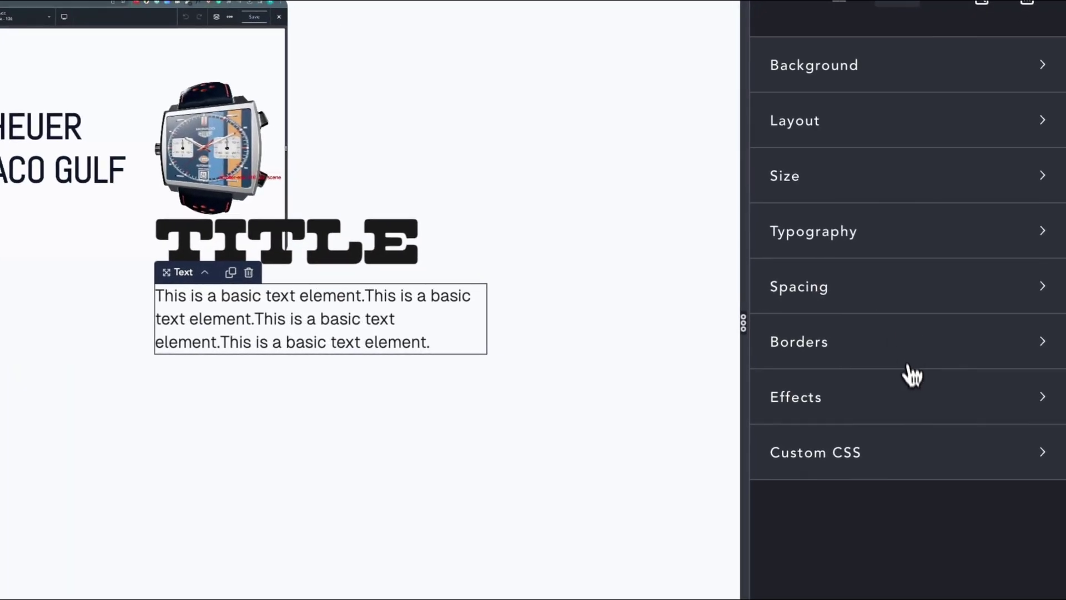
pyautogui.click(911, 392)
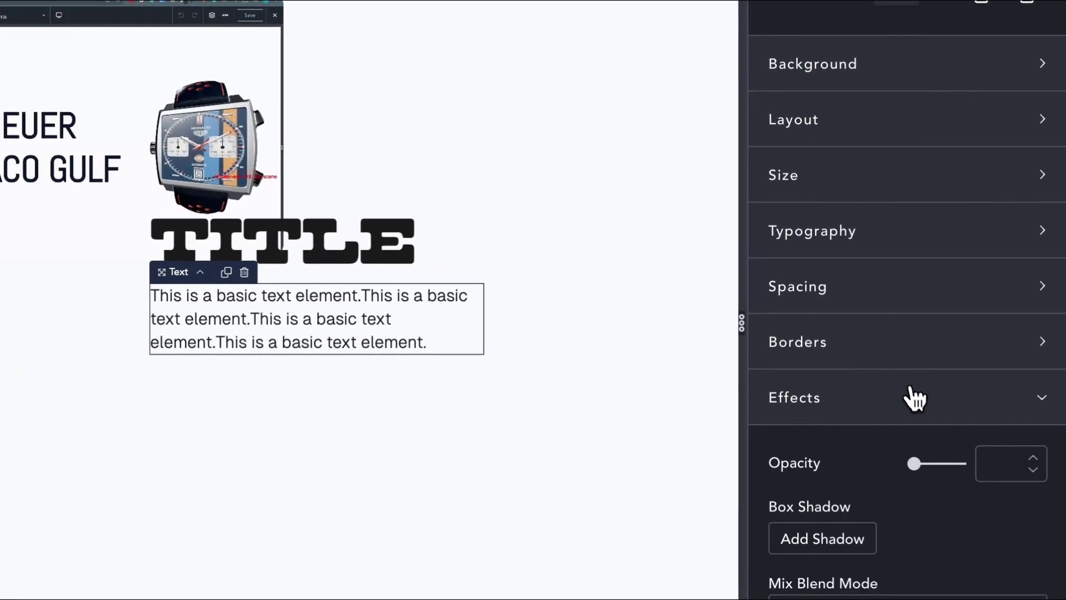
pyautogui.click(995, 463)
pyautogui.write('0')
pyautogui.scroll(-4, 995, 458)
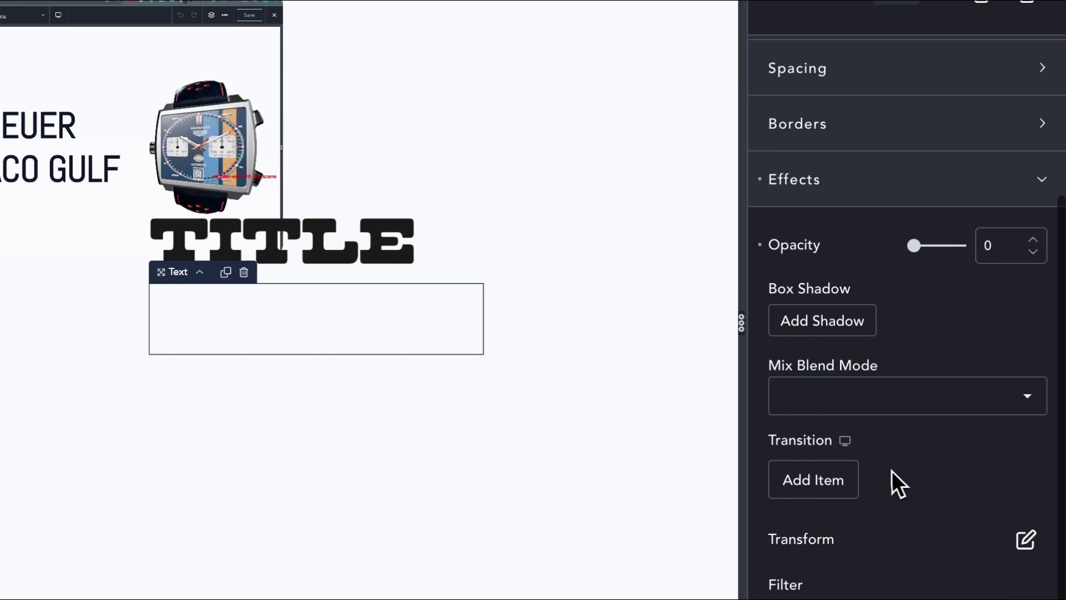
# Add an ease-out transition to the .some-card__info class
pyautogui.click(794, 483)
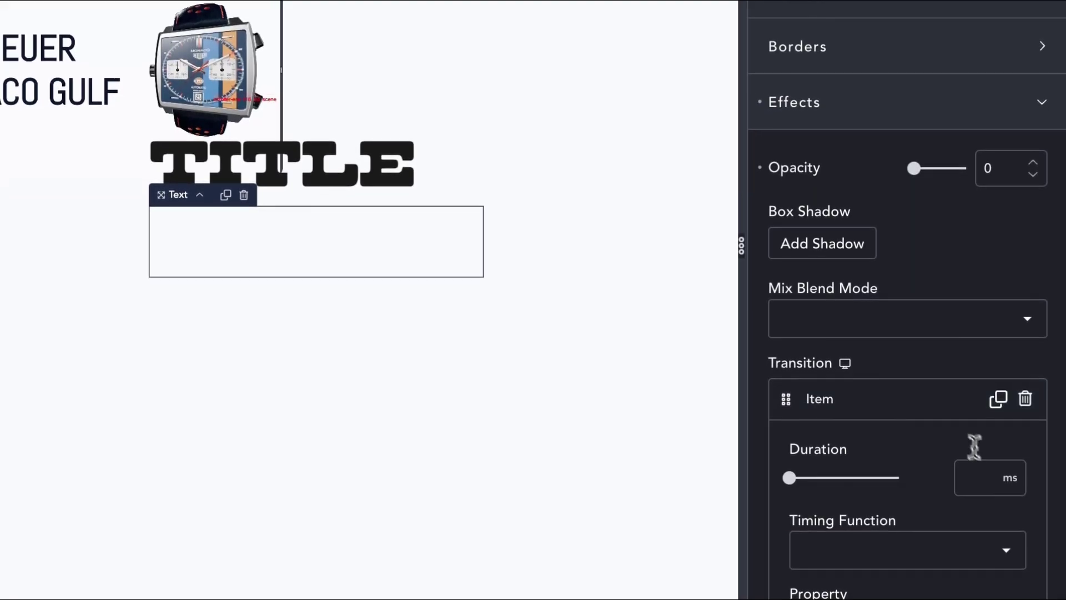
pyautogui.click(987, 462)
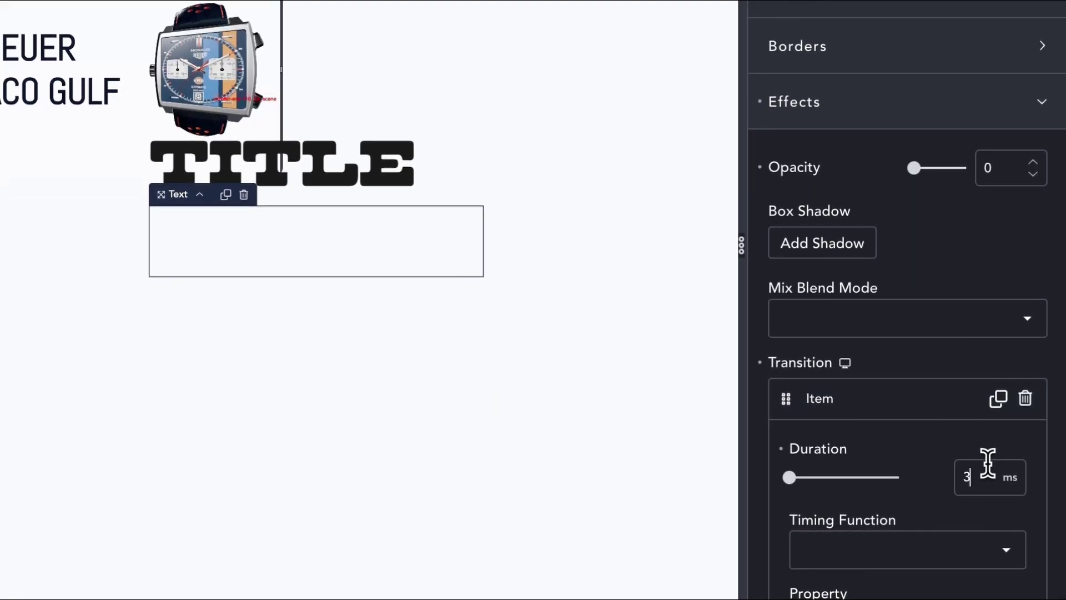
pyautogui.click(940, 545)
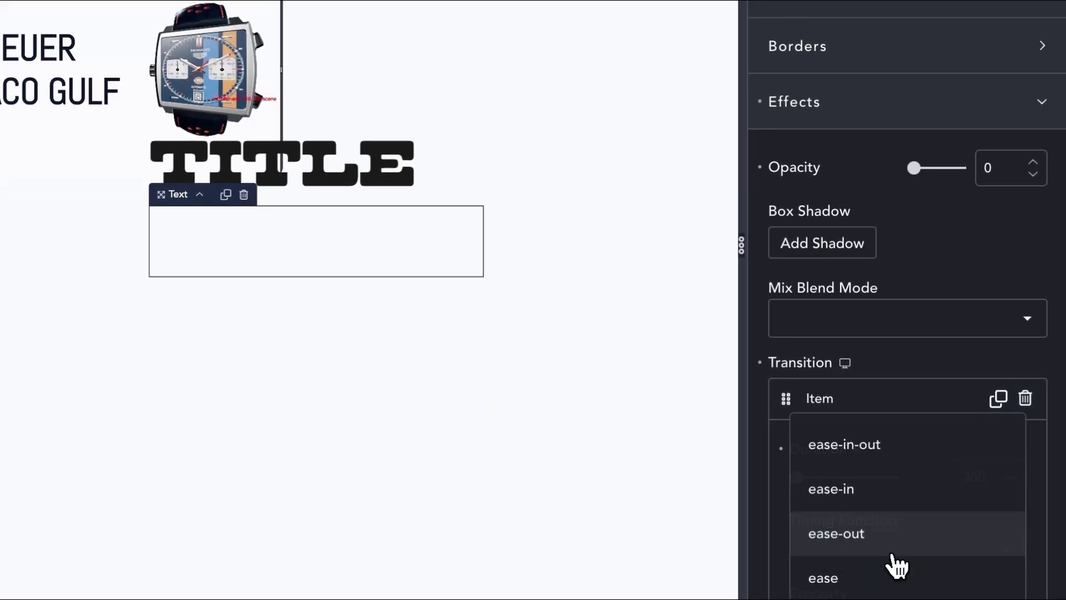
pyautogui.click(893, 539)
pyautogui.click(919, 399)
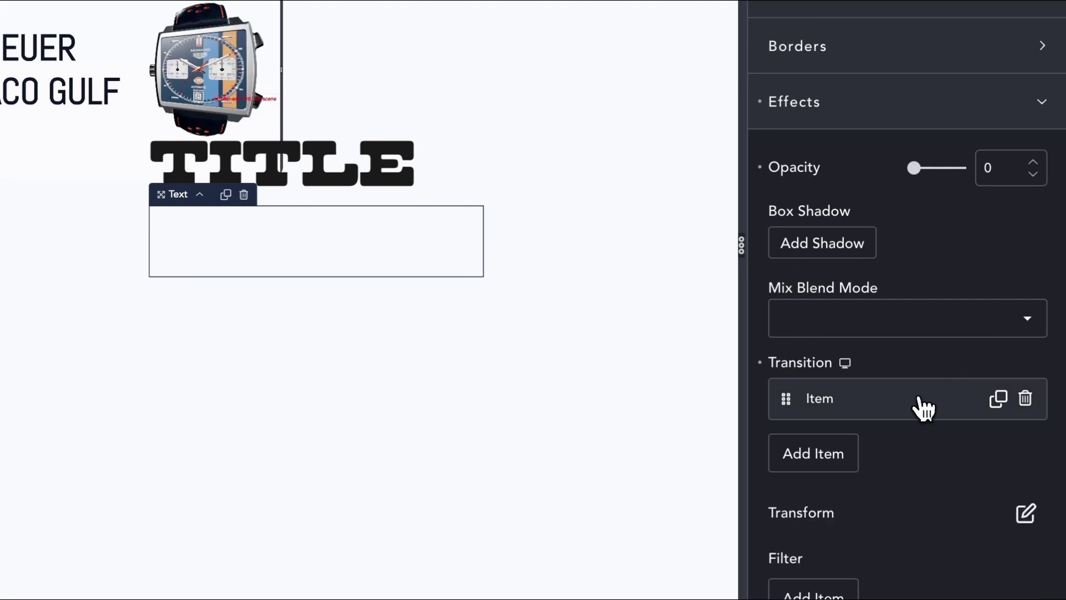
pyautogui.scroll(-2, 917, 397)
# Add a translate transform with Translate Y -40px, then return to Selectors
pyautogui.click(1025, 428)
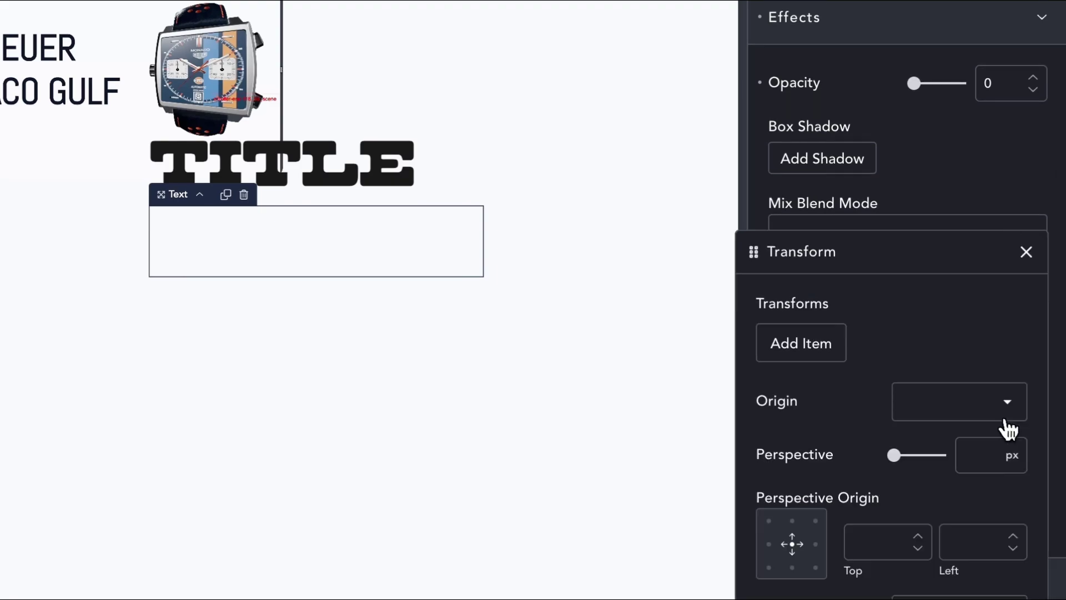
pyautogui.click(815, 347)
pyautogui.click(874, 287)
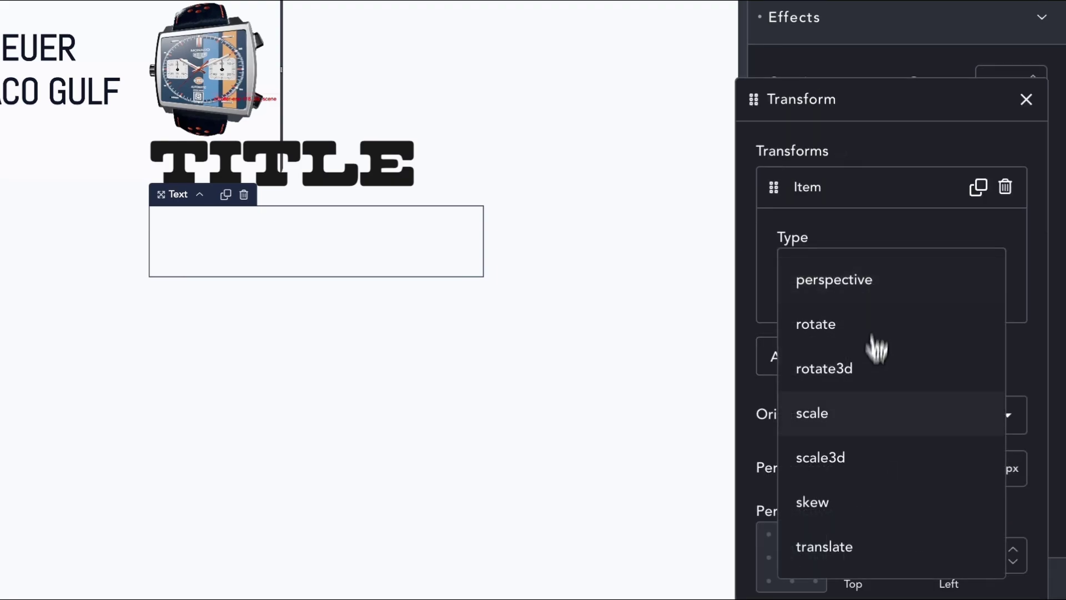
pyautogui.click(838, 542)
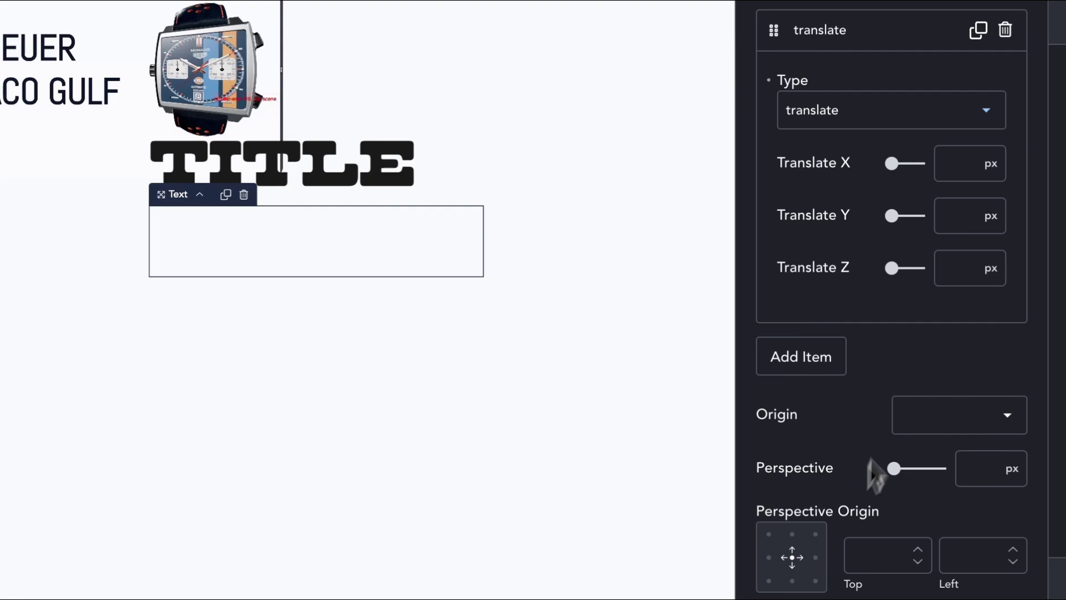
pyautogui.click(950, 213)
pyautogui.write('-40')
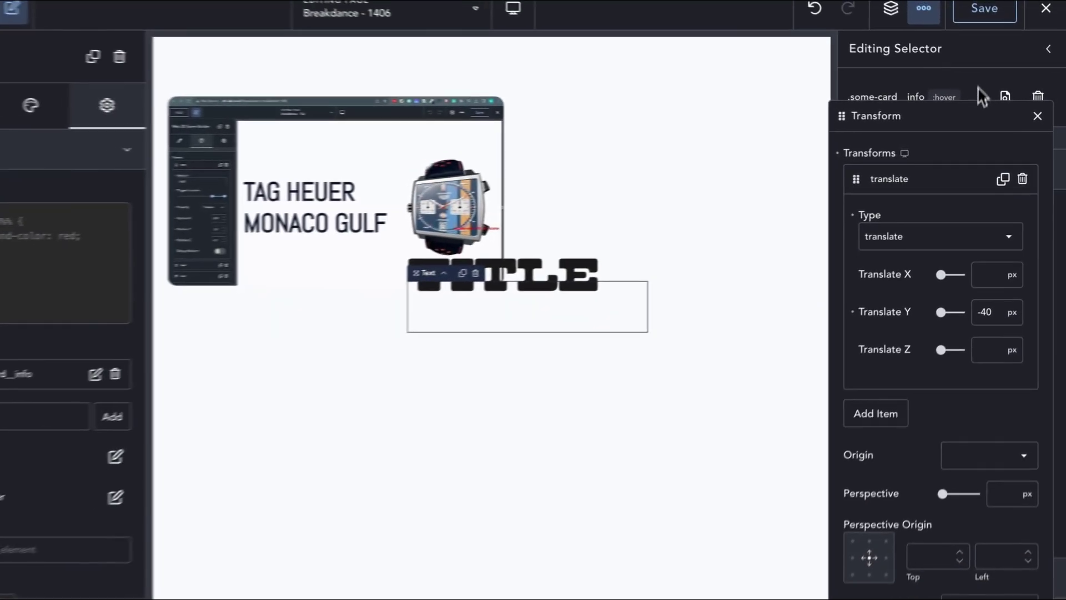
pyautogui.click(981, 97)
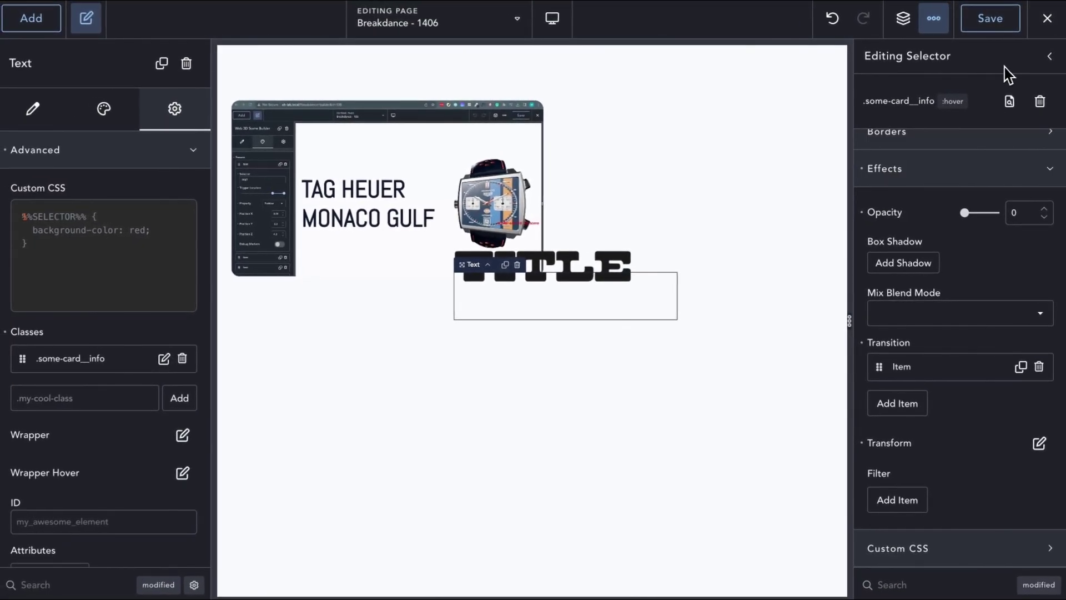
pyautogui.click(1049, 58)
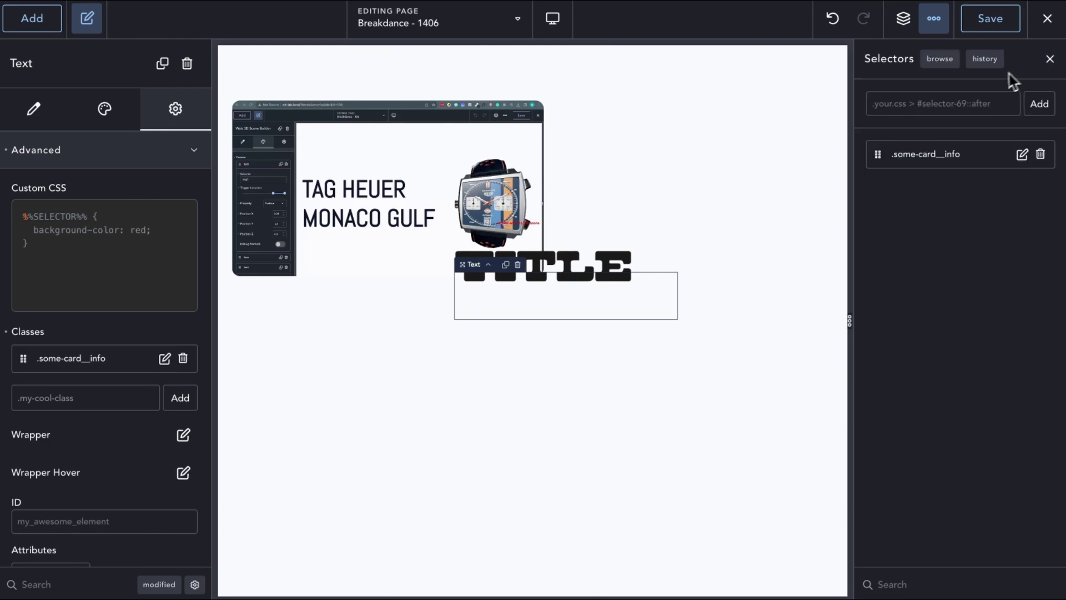
# Give the card container the class .some-card
pyautogui.click(903, 29)
pyautogui.click(913, 112)
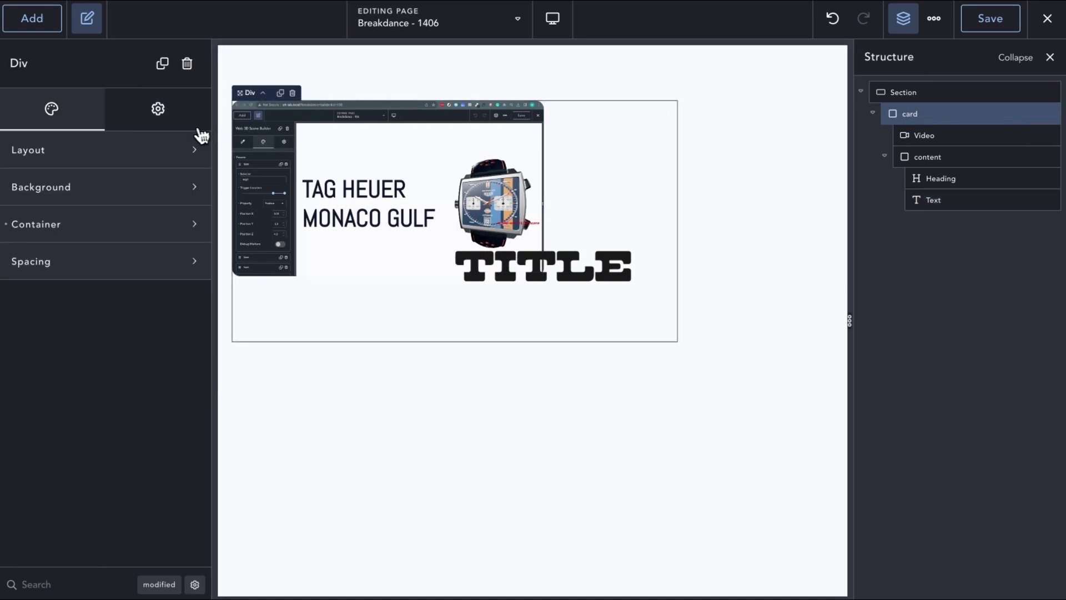
pyautogui.click(166, 109)
pyautogui.click(159, 157)
pyautogui.click(61, 357)
pyautogui.write('some-card')
pyautogui.click(61, 390)
# On the video, add an interaction triggered by Pointer Enter on itself
pyautogui.click(365, 196)
pyautogui.click(264, 62)
pyautogui.click(250, 349)
pyautogui.click(275, 585)
pyautogui.click(541, 291)
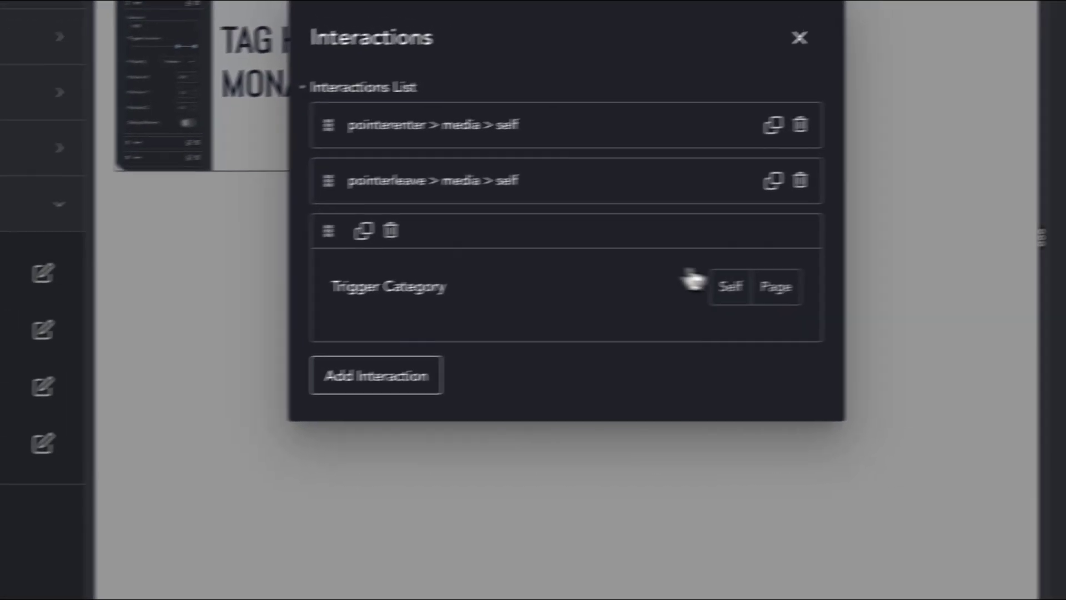
pyautogui.click(927, 271)
pyautogui.click(889, 272)
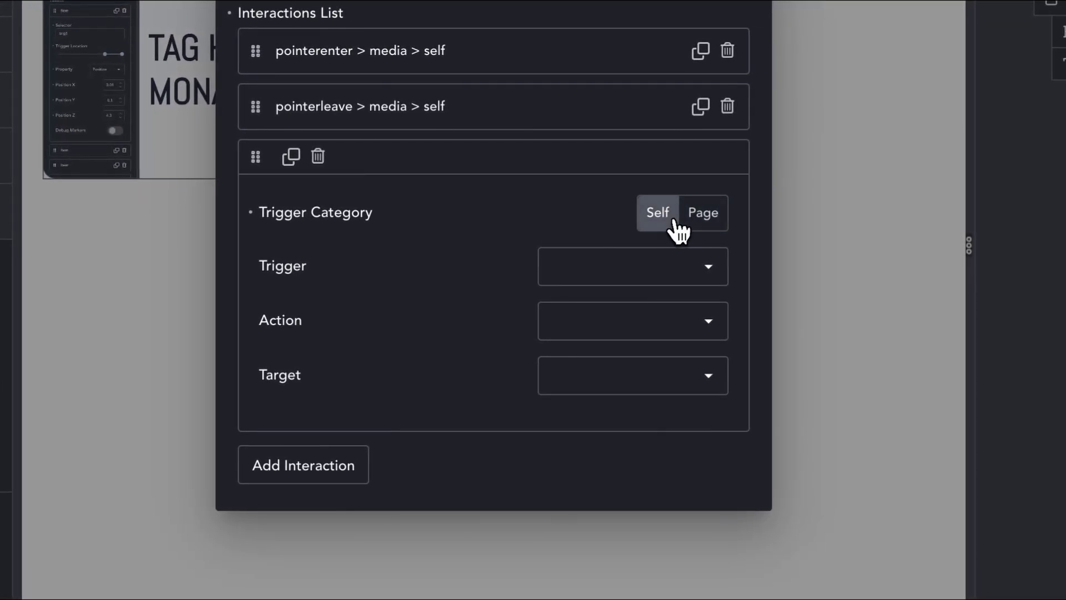
pyautogui.click(644, 259)
pyautogui.click(649, 307)
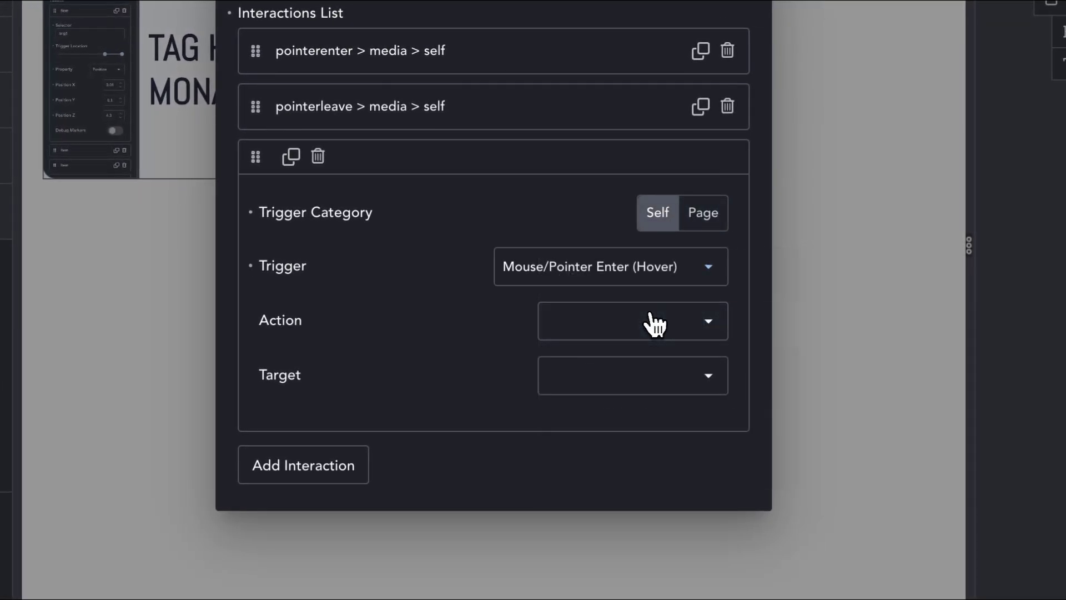
# Make it set the attribute data-active=true on the parent element
pyautogui.click(654, 323)
pyautogui.click(634, 334)
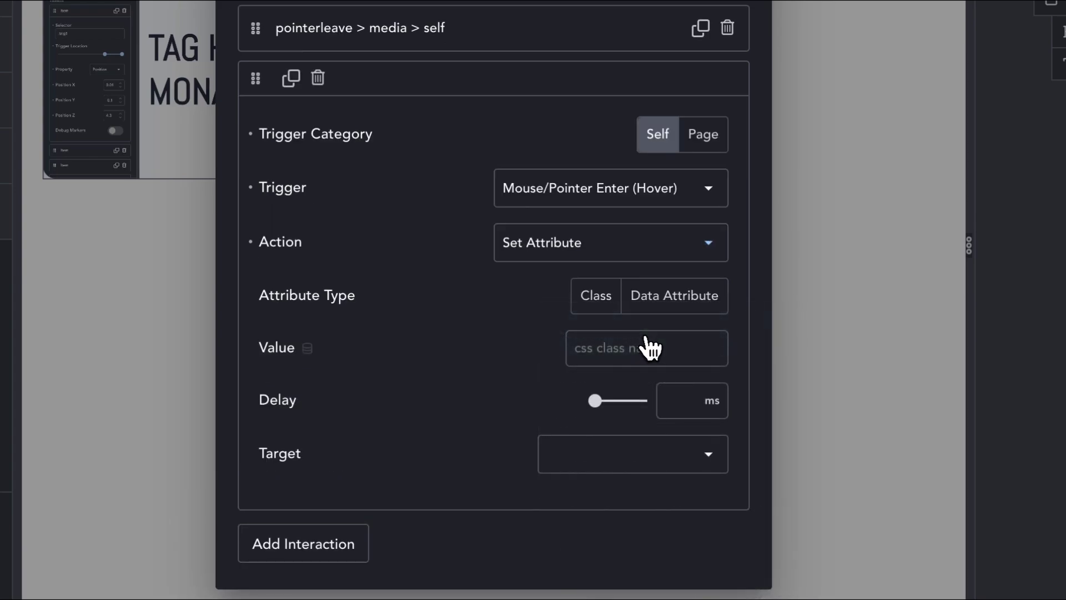
pyautogui.click(682, 305)
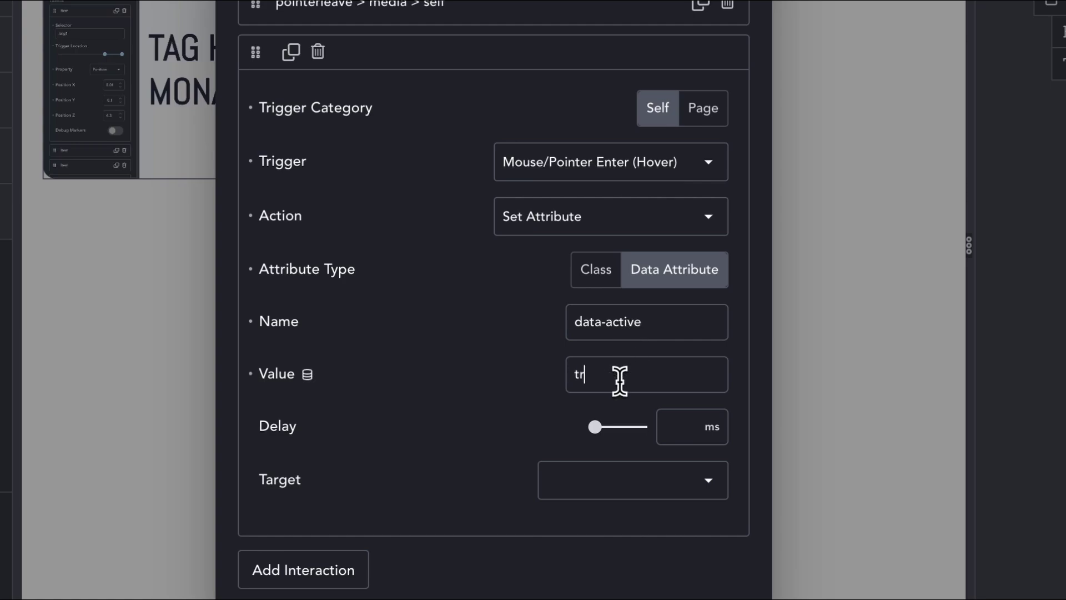
pyautogui.click(596, 469)
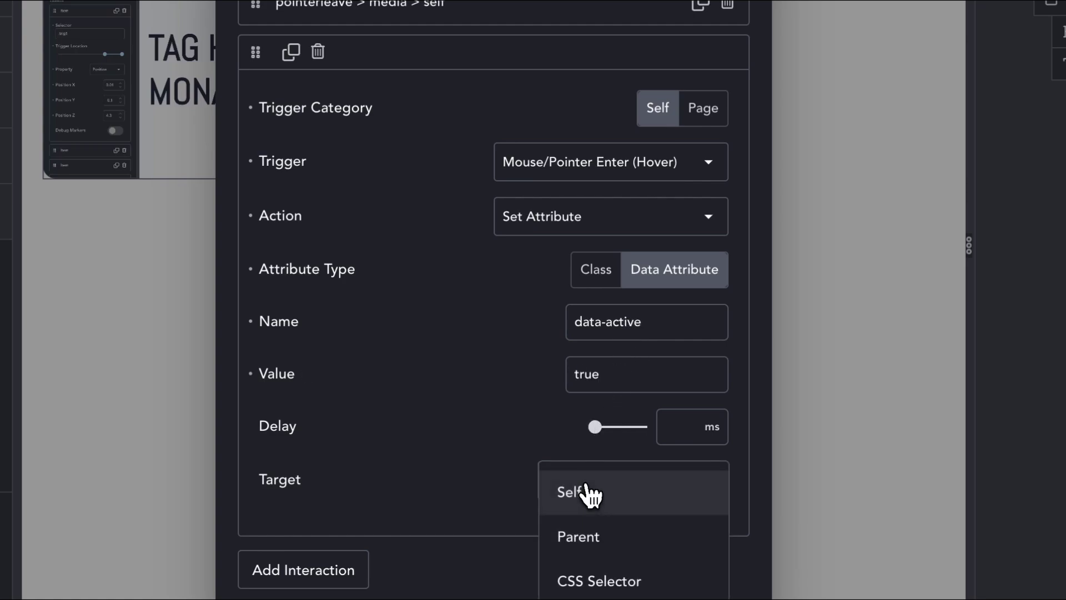
pyautogui.click(588, 530)
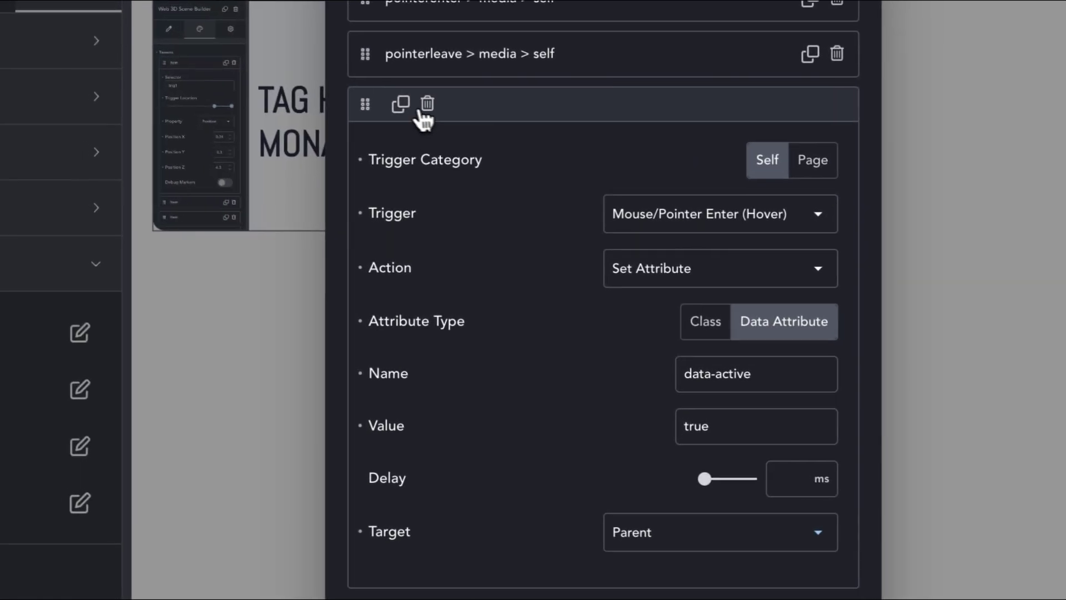
# Duplicate the interaction and switch the copy to Remove Attribute without a value
pyautogui.click(291, 52)
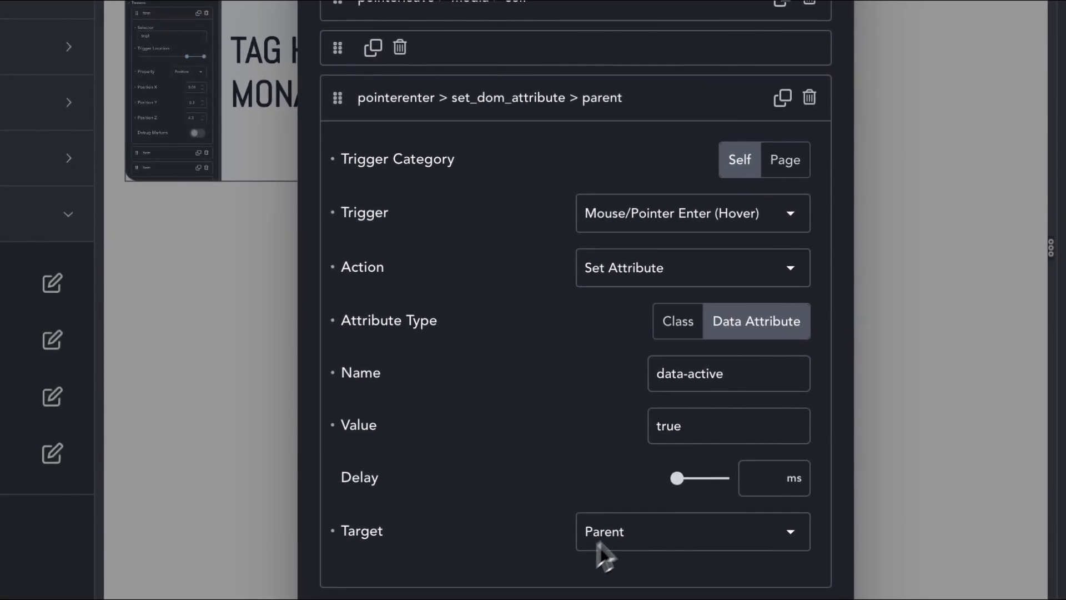
pyautogui.click(648, 282)
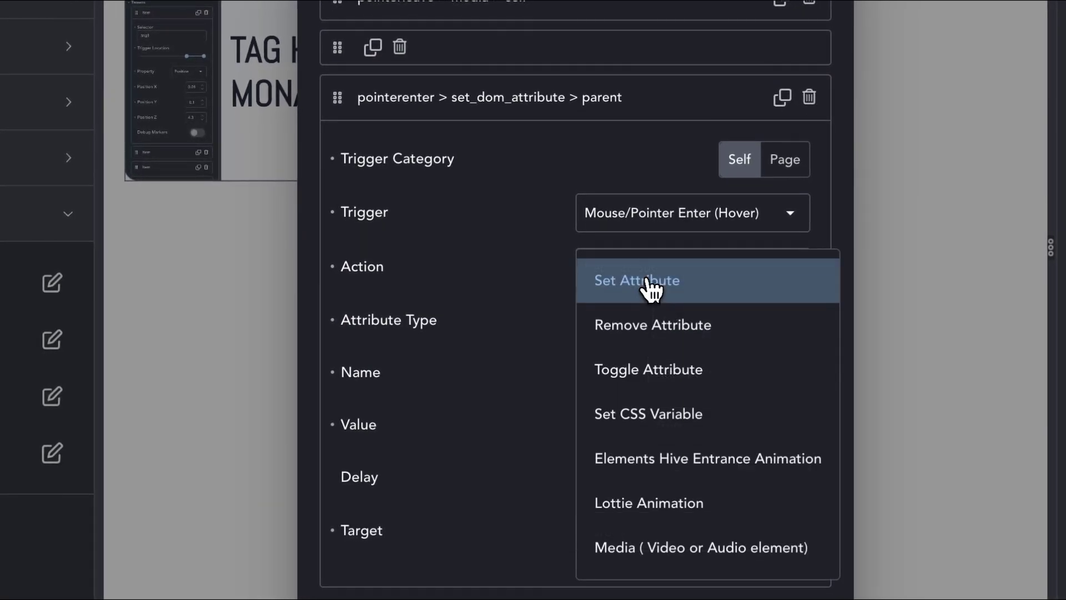
pyautogui.click(637, 332)
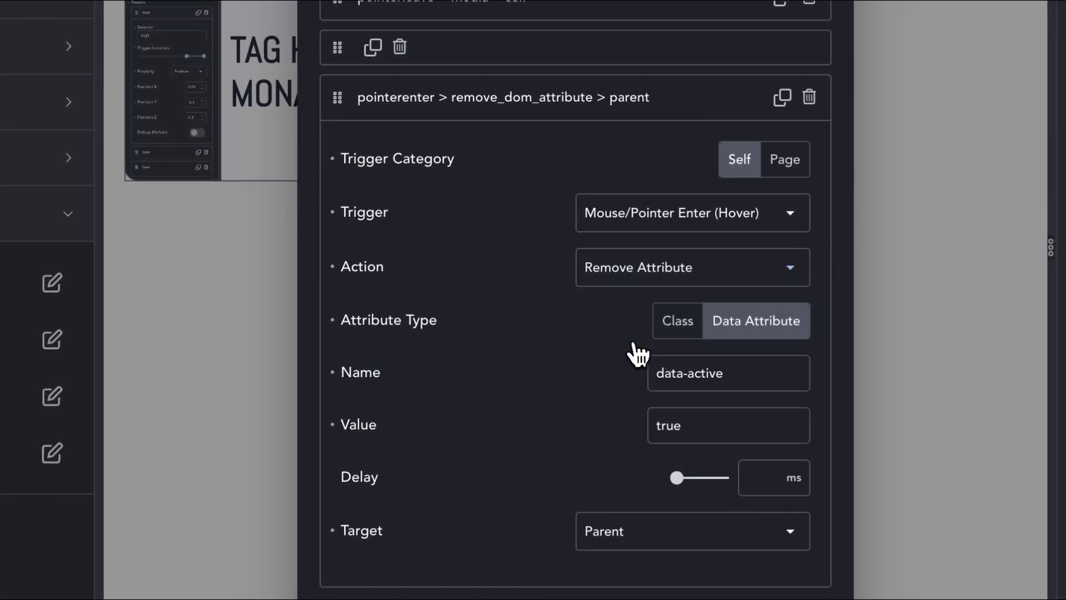
pyautogui.click(333, 425)
pyautogui.click(625, 103)
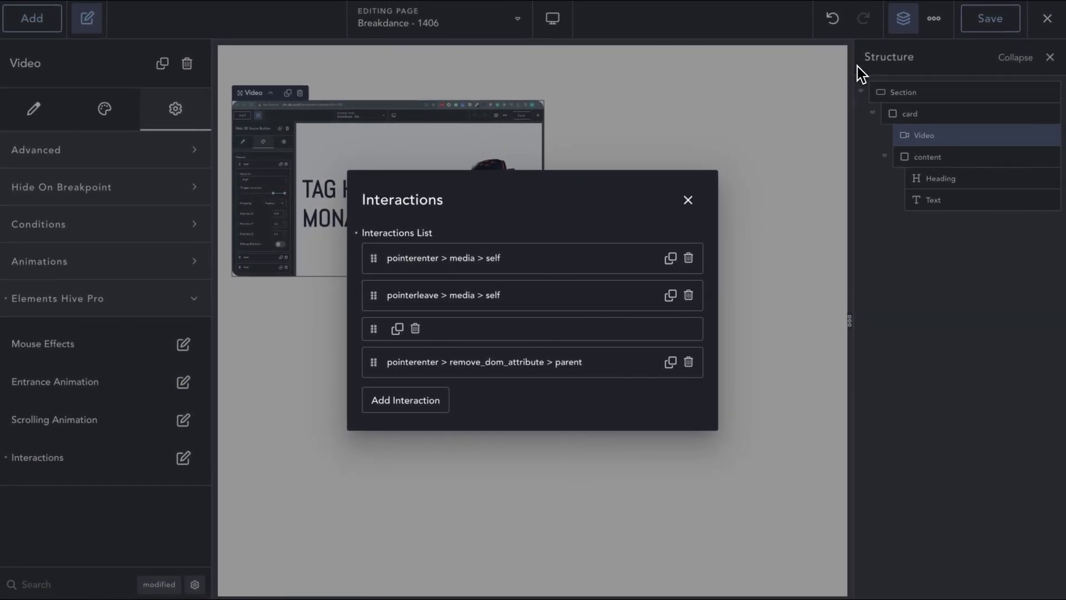
# Add the selector .some-card[data-active="true"] .some-card__info to the Selectors list
pyautogui.click(772, 126)
pyautogui.click(934, 18)
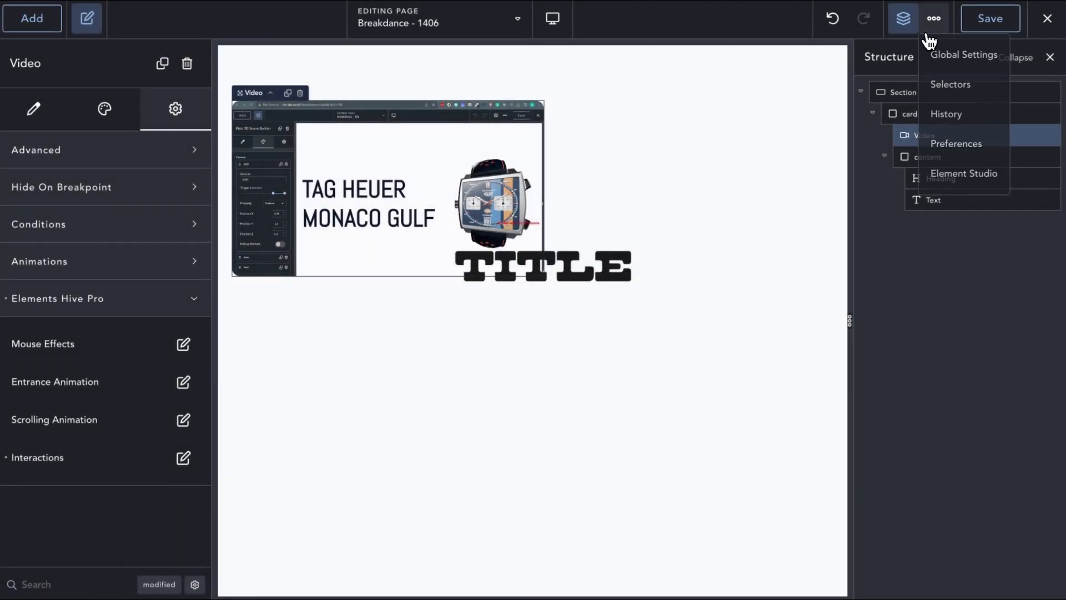
pyautogui.click(946, 85)
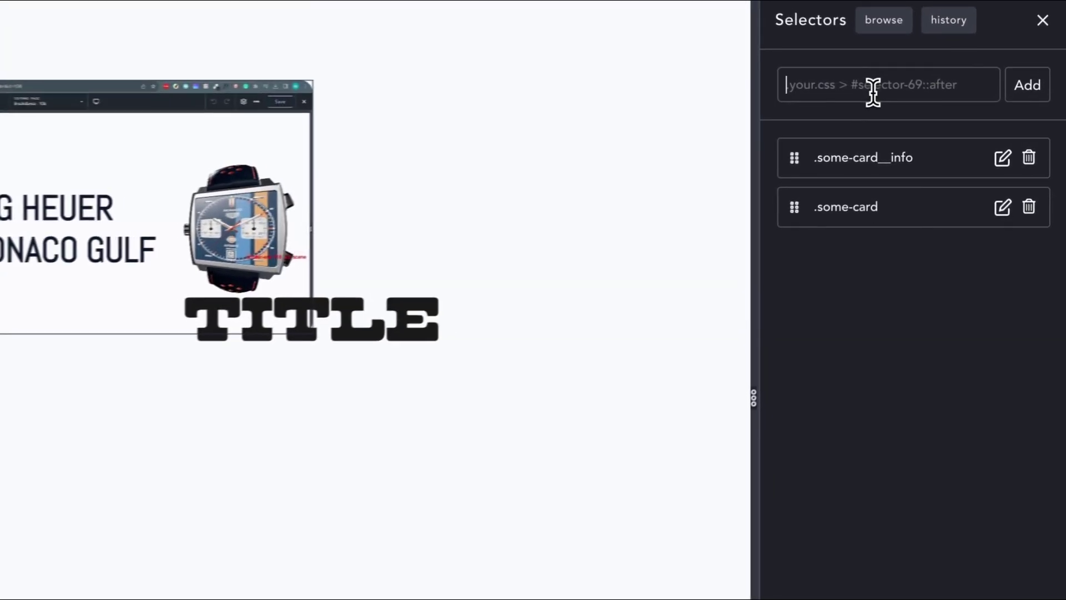
pyautogui.write('.some')
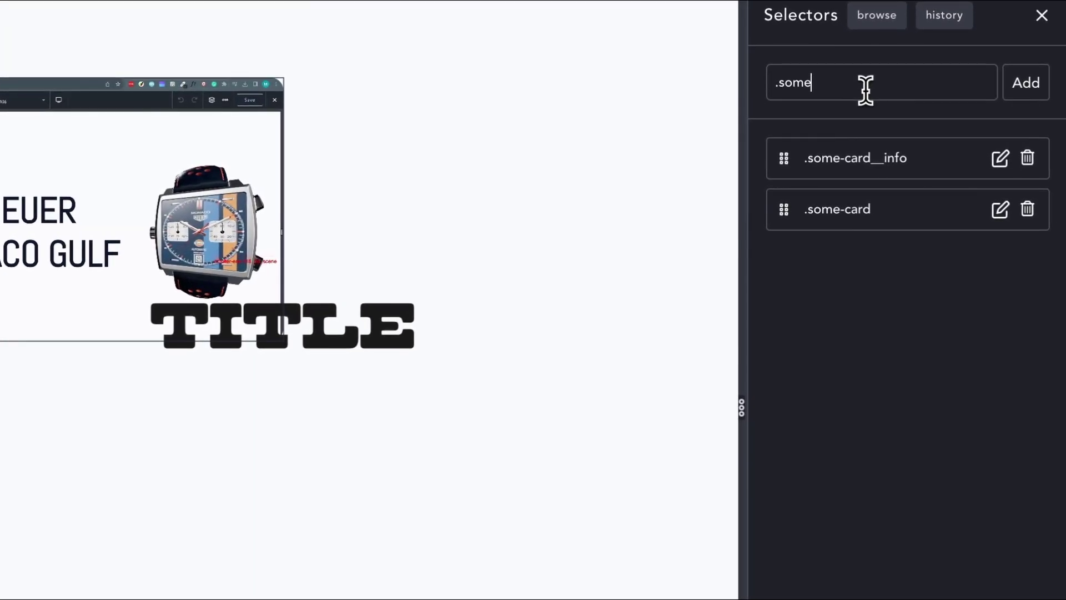
pyautogui.write('-c')
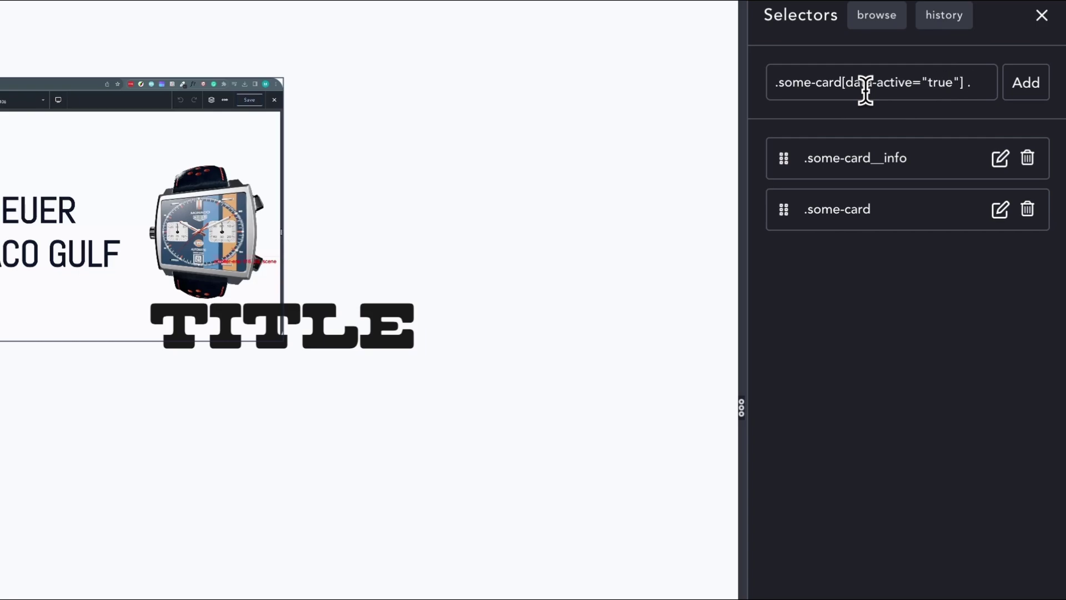
pyautogui.write('some')
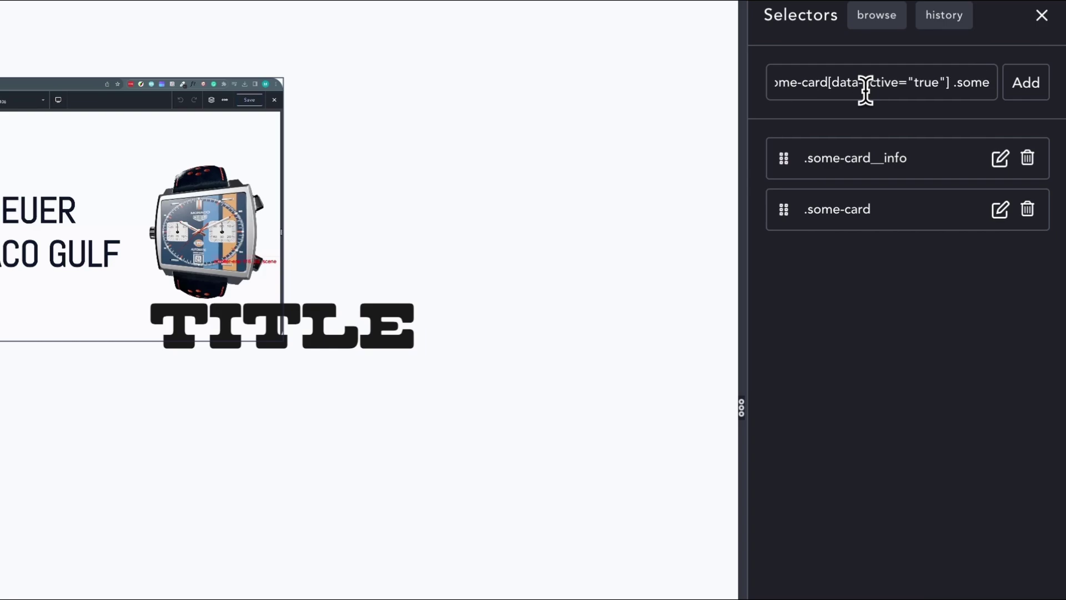
pyautogui.write('-card__')
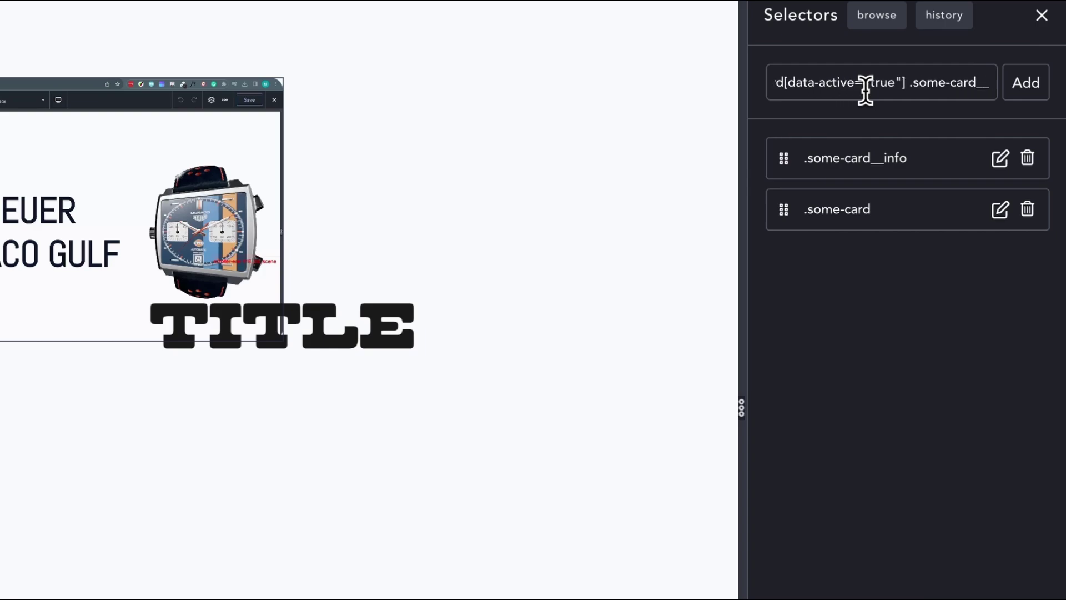
pyautogui.write('info')
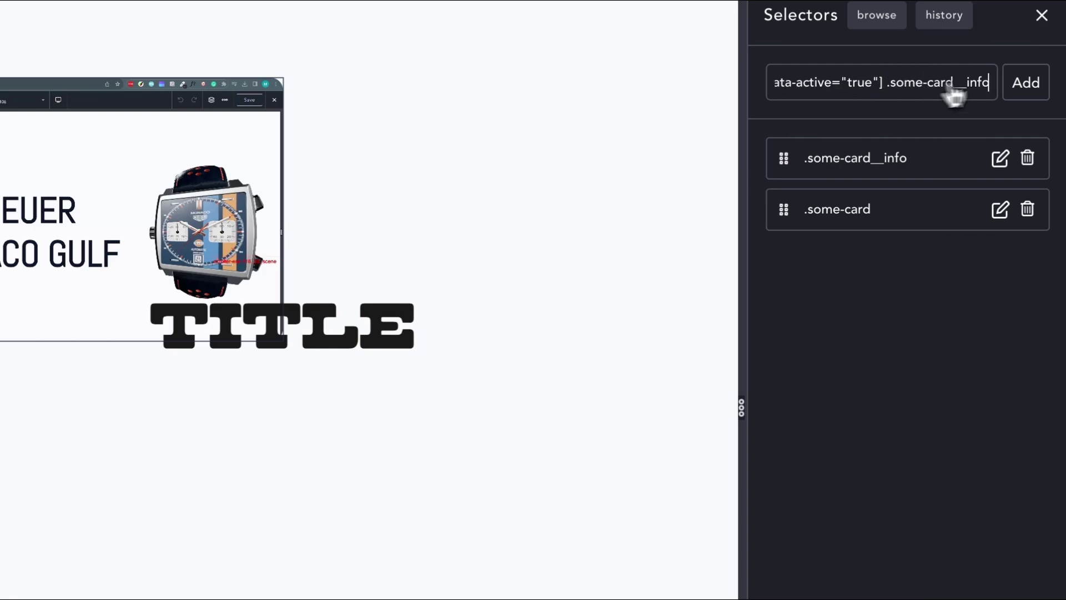
pyautogui.click(1025, 83)
# Open the active-card info selector's styles and set Effects opacity to 1
pyautogui.click(1000, 281)
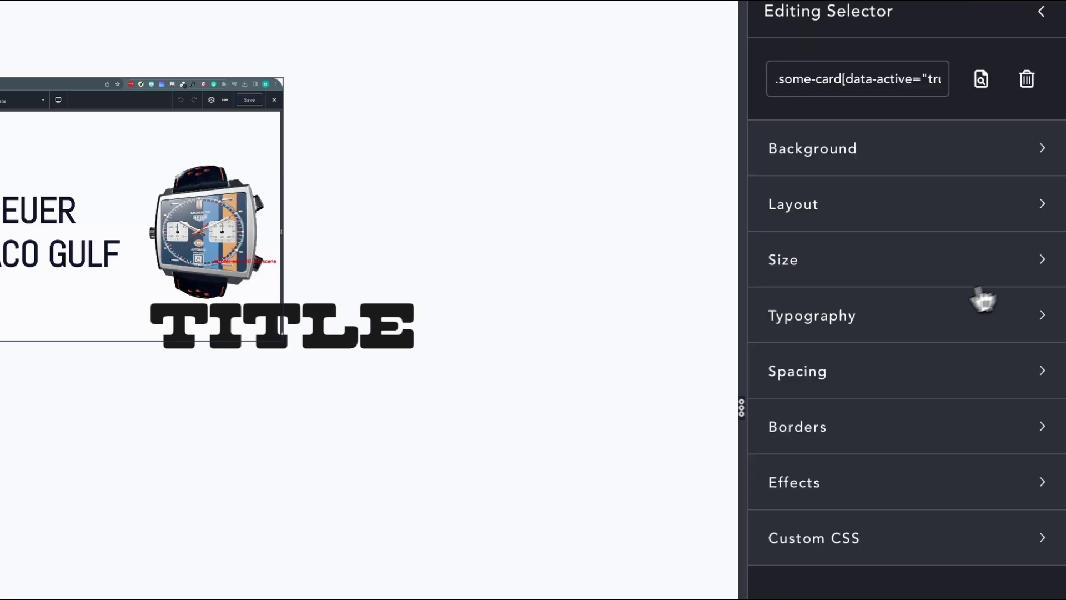
pyautogui.scroll(-3, 988, 360)
pyautogui.click(923, 352)
pyautogui.click(996, 392)
pyautogui.scroll(-5, 996, 392)
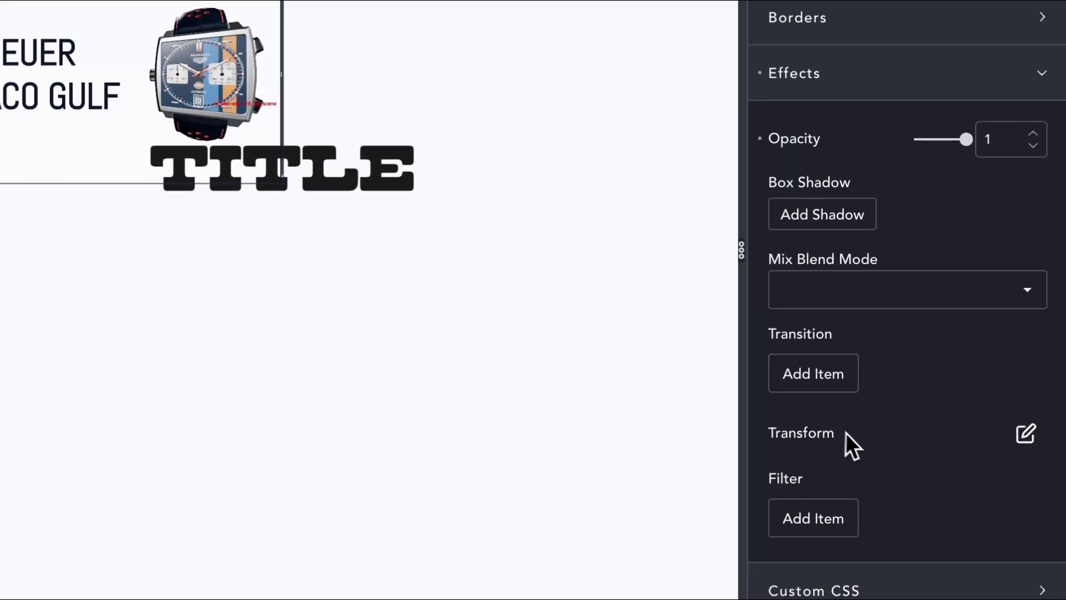
# Add a translate transform with Translate Y 0 and save the page
pyautogui.click(1027, 433)
pyautogui.click(782, 350)
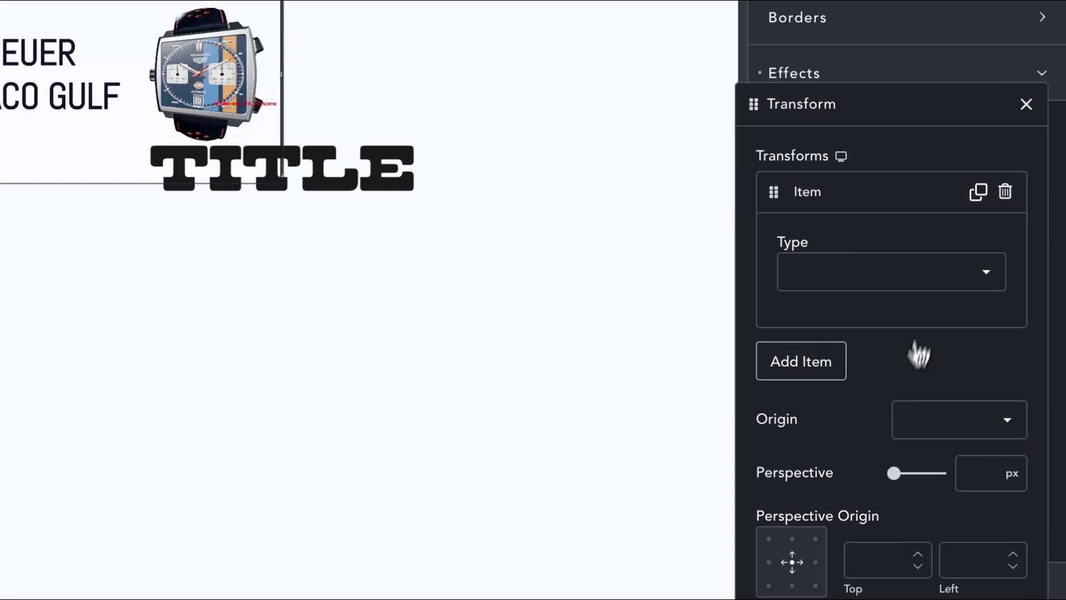
pyautogui.click(933, 275)
pyautogui.click(849, 547)
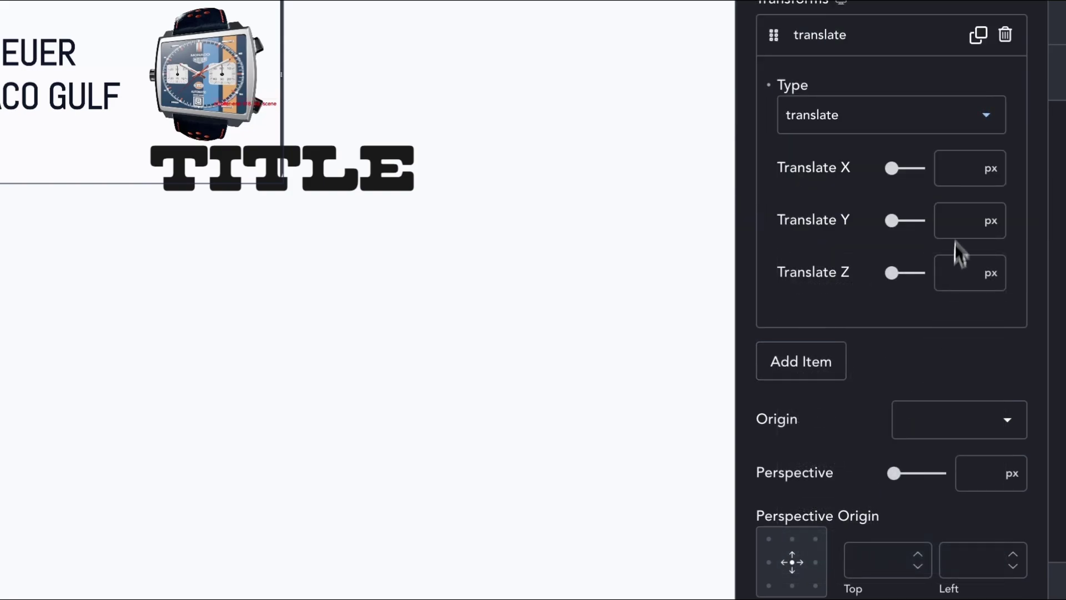
pyautogui.click(956, 219)
pyautogui.write('0')
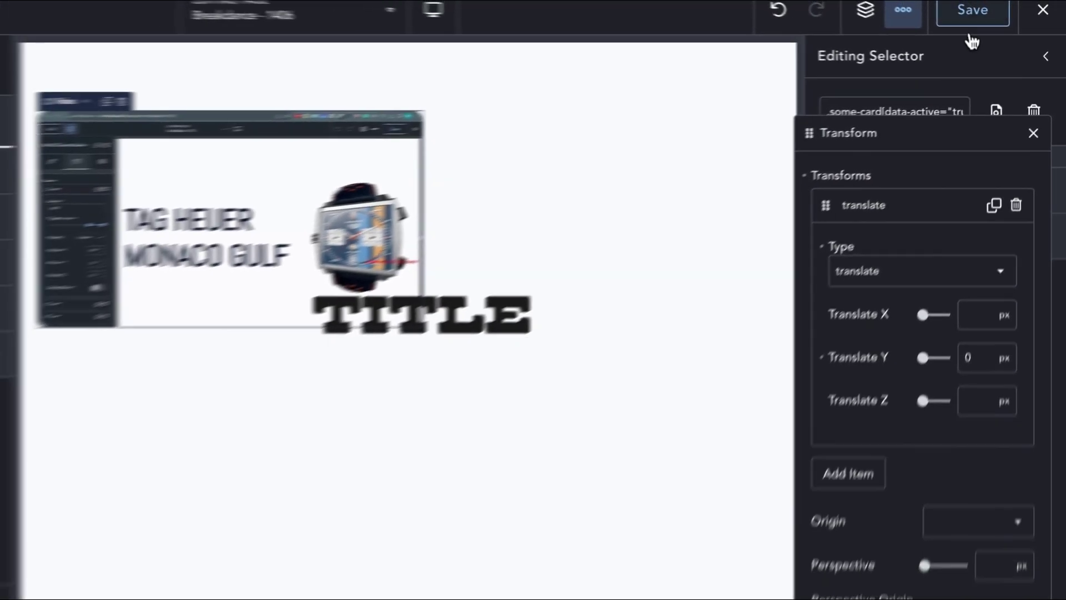
pyautogui.click(988, 19)
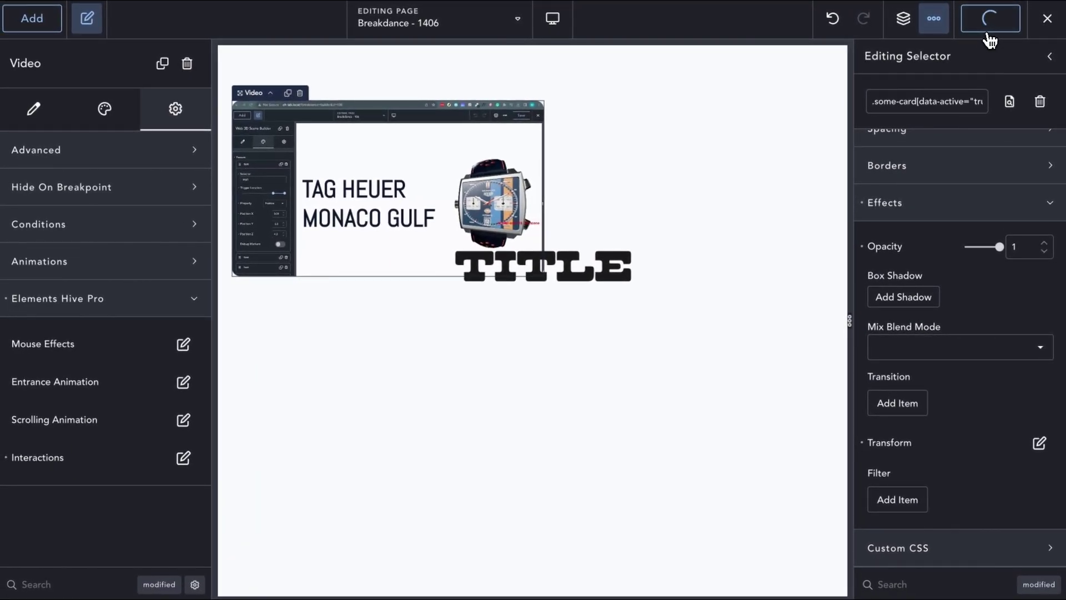
# Check the live page, then reopen the video's Elements Hive Pro interactions list
pyautogui.click(1036, 27)
pyautogui.click(1002, 55)
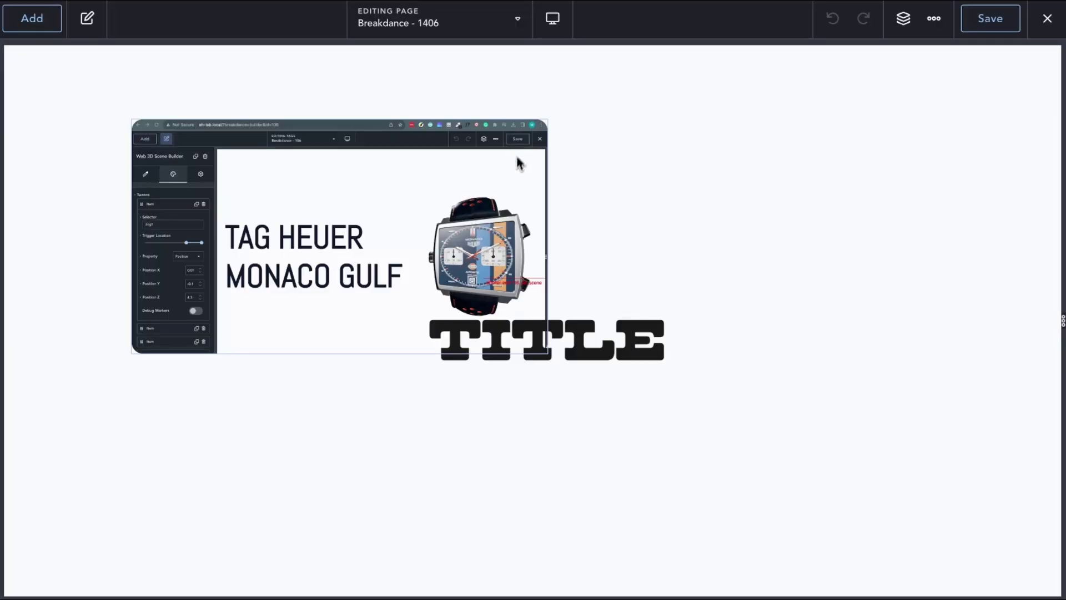
pyautogui.click(515, 156)
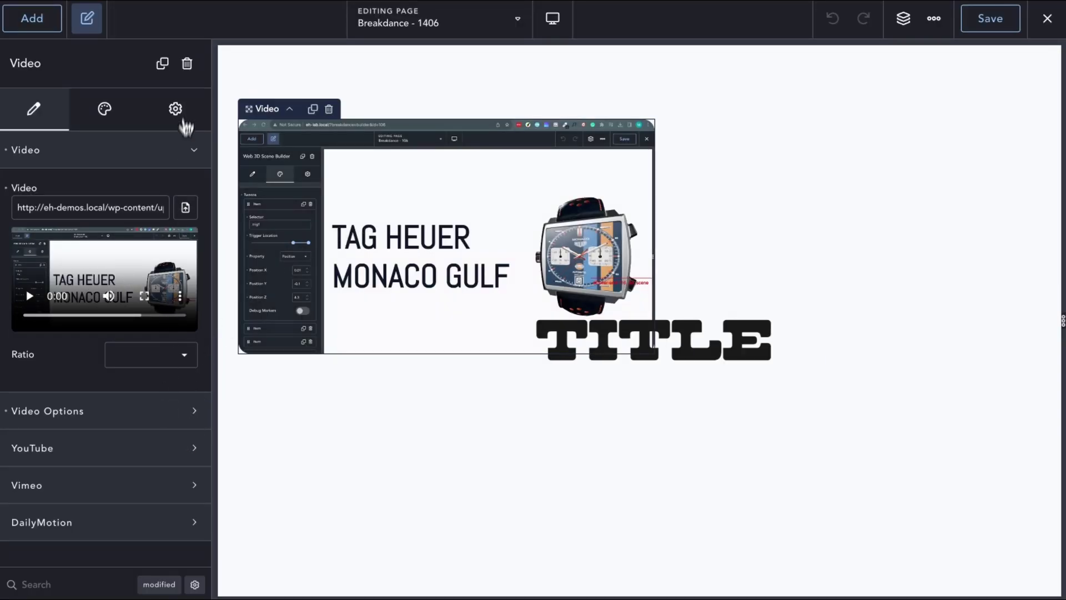
pyautogui.click(181, 142)
pyautogui.click(184, 109)
pyautogui.click(188, 302)
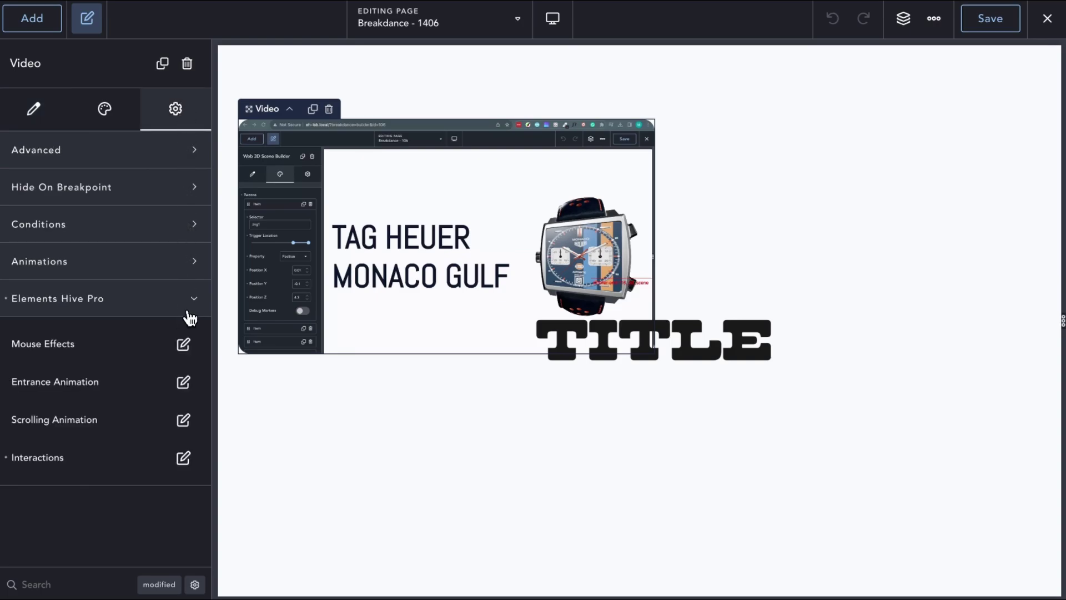
pyautogui.click(185, 457)
# Change the remove-attribute interaction's trigger to Mouse/Pointer Leave, save, and exit to frontend
pyautogui.click(541, 373)
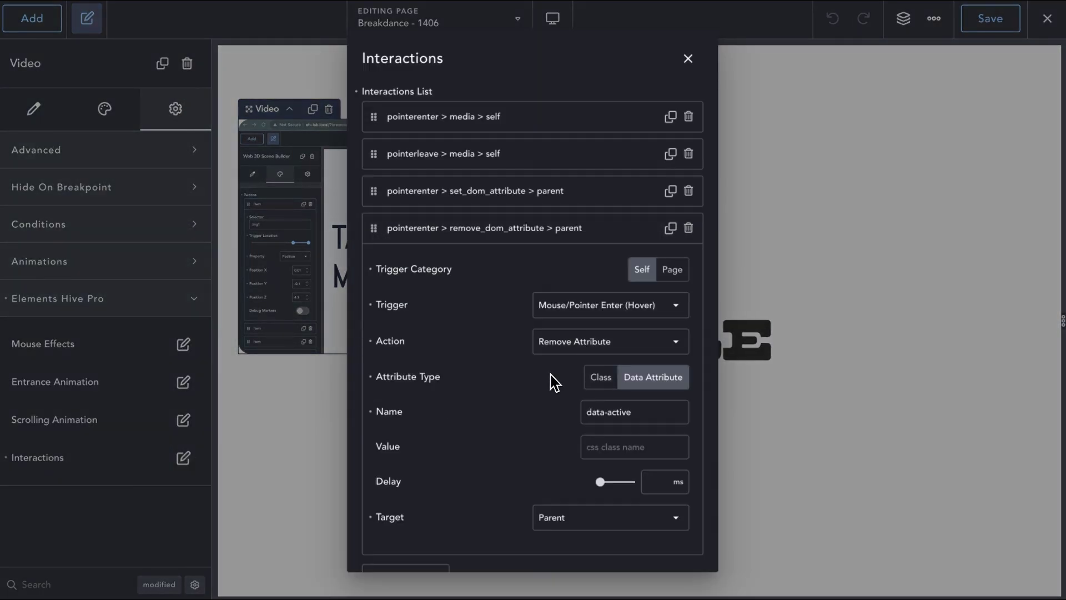
pyautogui.click(593, 307)
pyautogui.click(600, 373)
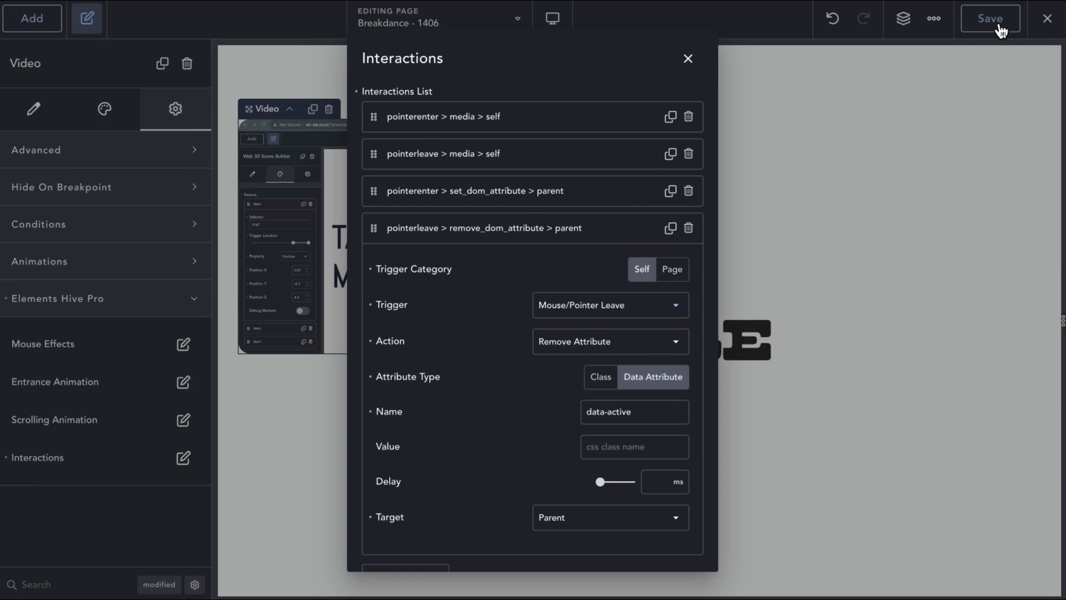
pyautogui.click(990, 22)
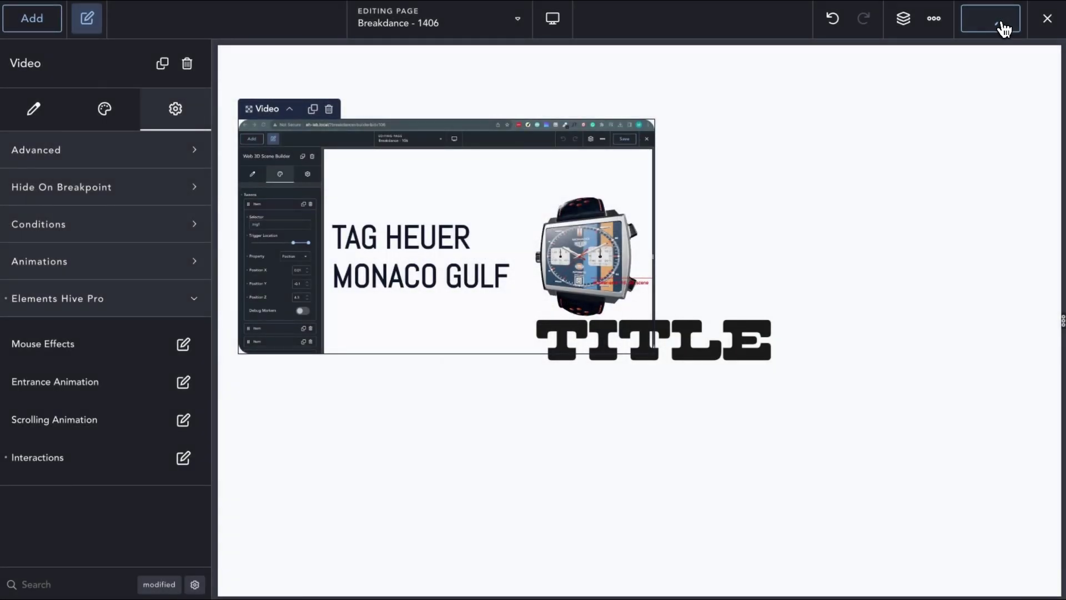
pyautogui.click(1044, 19)
pyautogui.click(1034, 54)
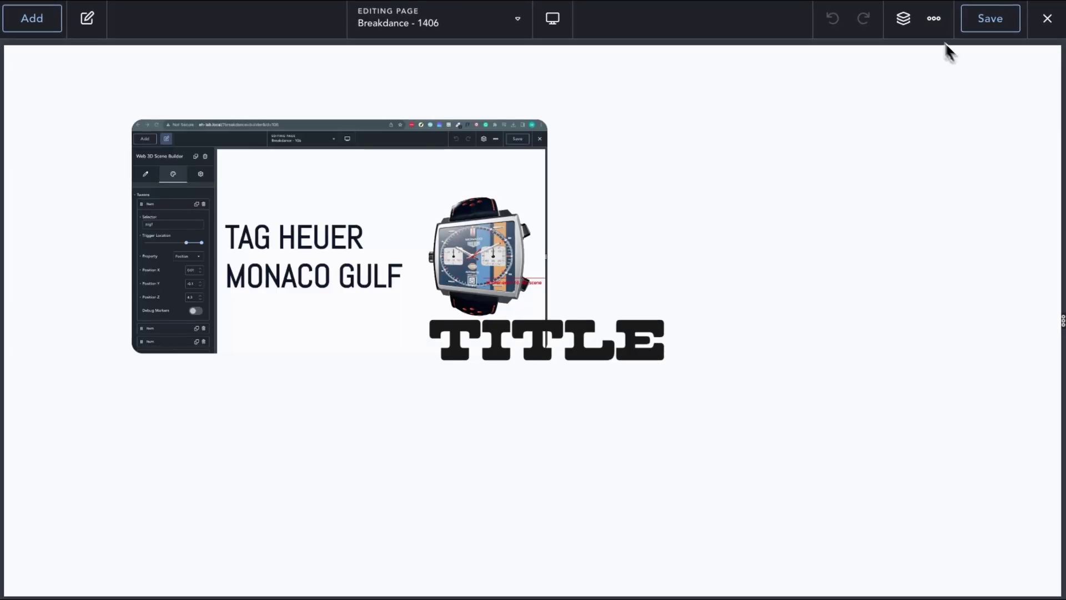
# Duplicate the video card three times in the Structure panel
pyautogui.click(905, 20)
pyautogui.click(1027, 113)
pyautogui.click(1027, 114)
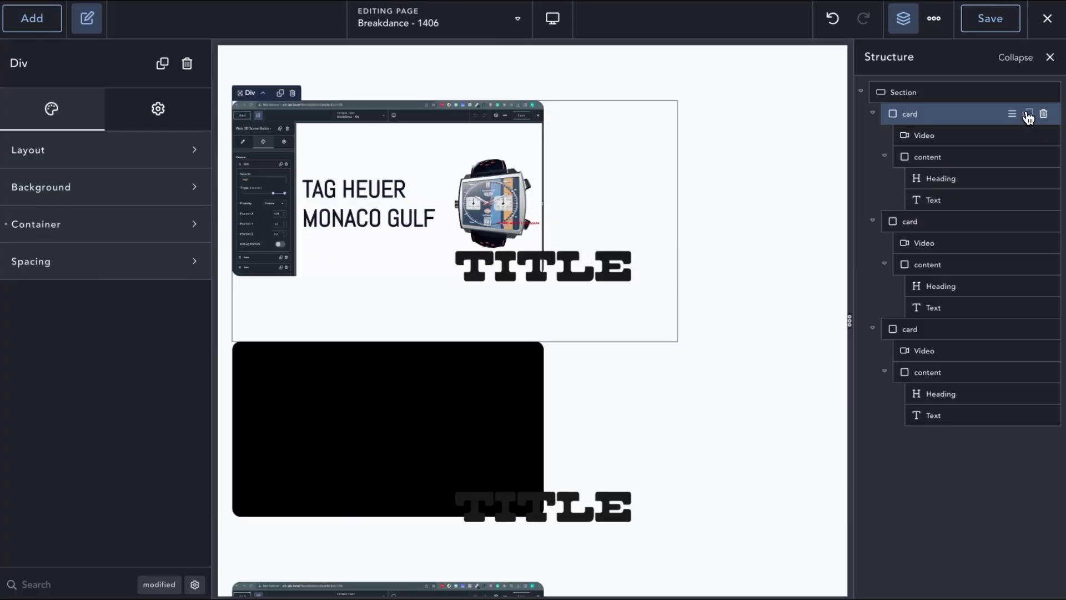
pyautogui.click(1028, 113)
pyautogui.click(1028, 114)
# Set the section's layout gap to 5 rem
pyautogui.click(916, 92)
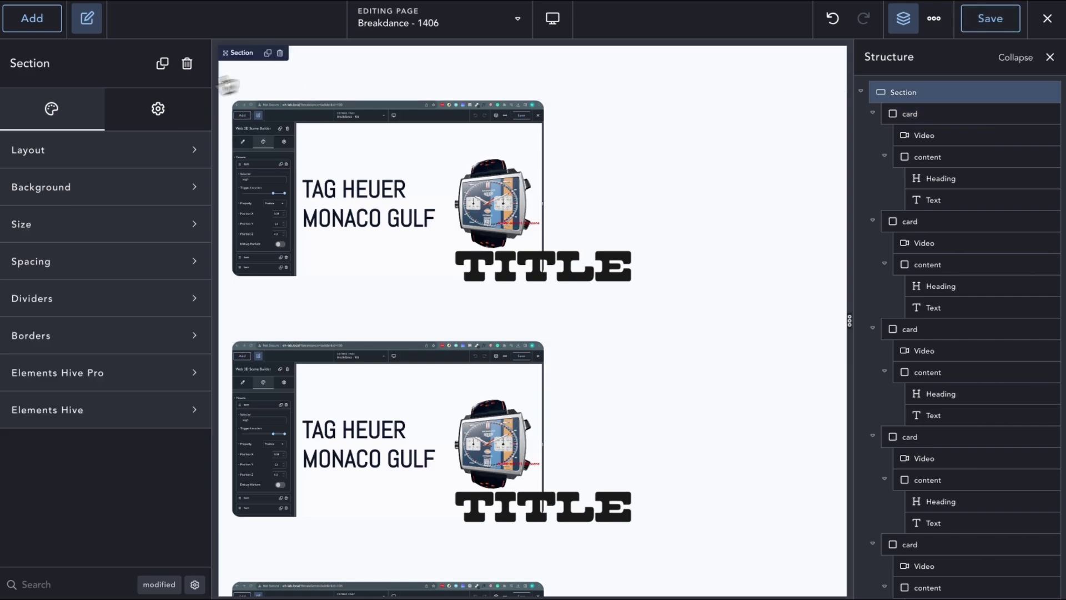
pyautogui.click(56, 150)
pyautogui.click(166, 264)
pyautogui.write('5')
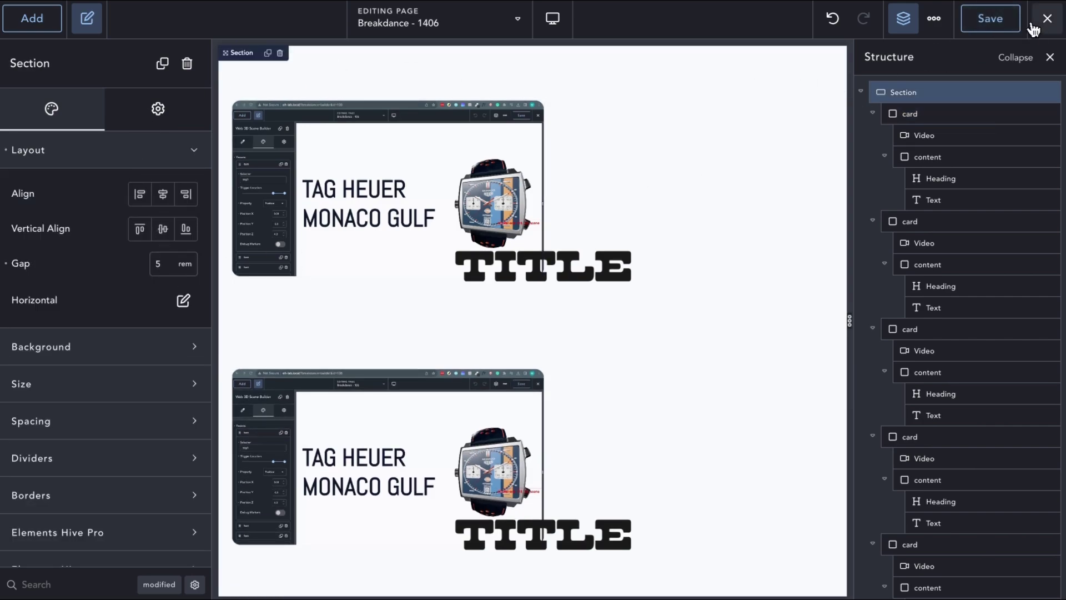
# Swap the second card's video to the pricing demo, the third to Site/Client Type, then exit
pyautogui.click(380, 425)
pyautogui.click(188, 207)
pyautogui.click(227, 191)
pyautogui.click(1005, 558)
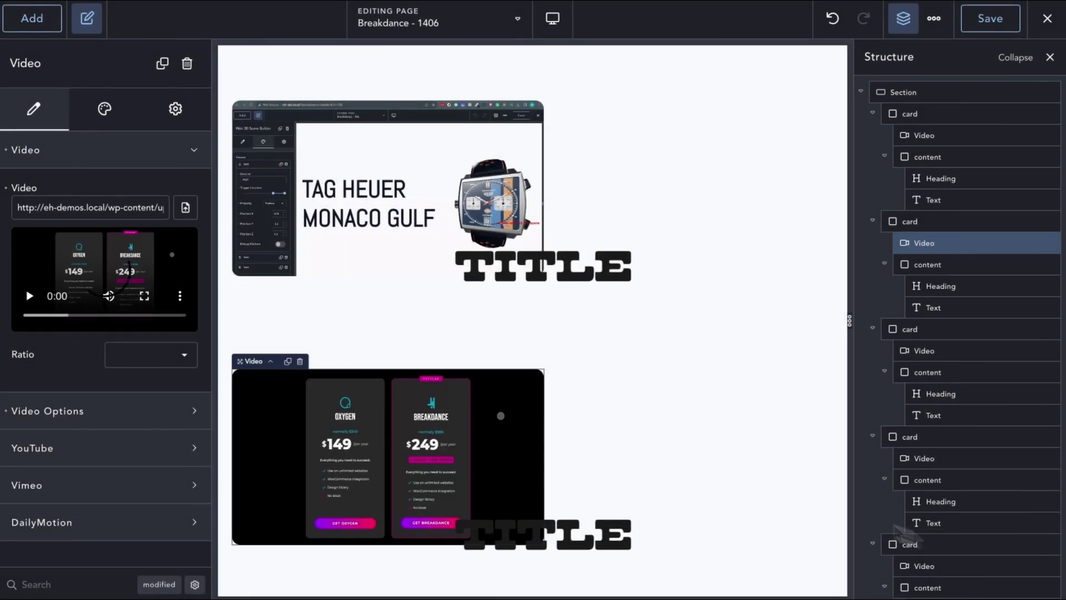
pyautogui.scroll(-5, 555, 333)
pyautogui.click(383, 399)
pyautogui.click(105, 275)
pyautogui.click(227, 299)
pyautogui.click(1005, 558)
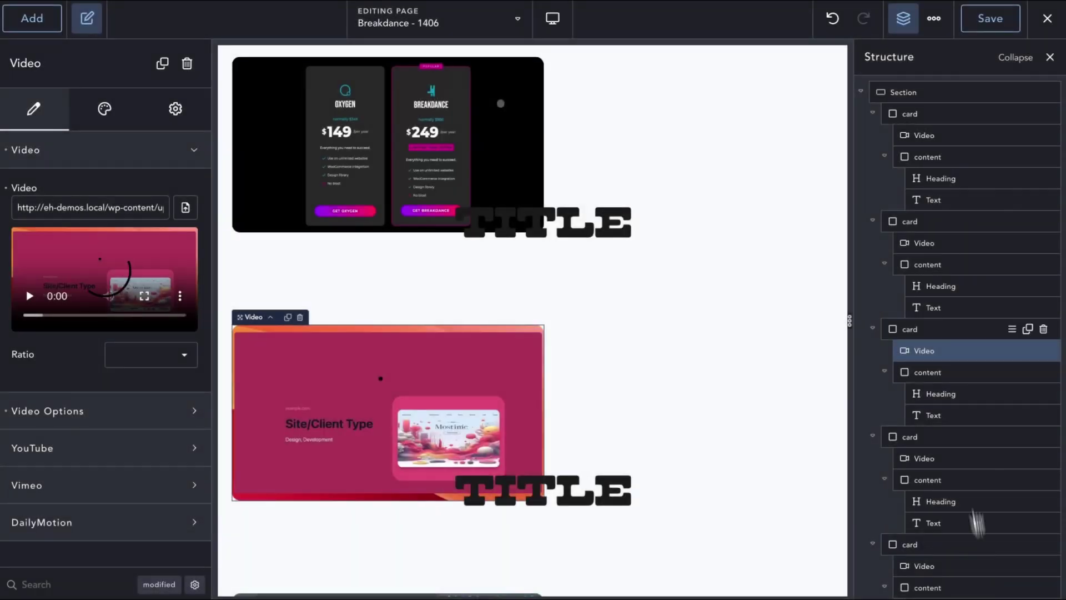
pyautogui.moveTo(1047, 18)
pyautogui.click(993, 54)
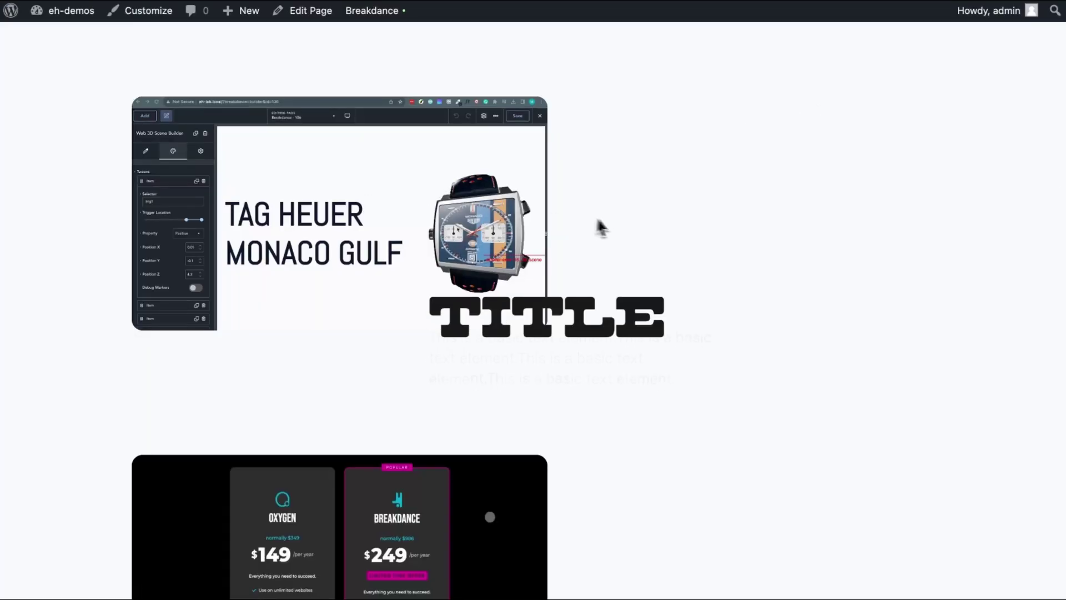
# Scroll through the live page to review each video card's hover info text
pyautogui.scroll(-3, 611, 228)
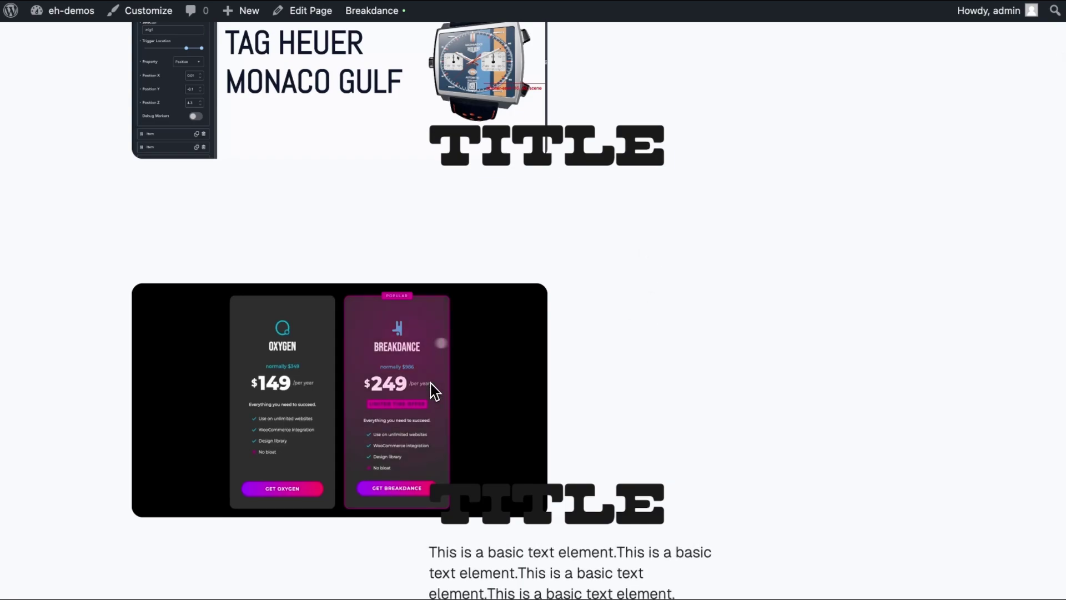
pyautogui.scroll(-8, 670, 352)
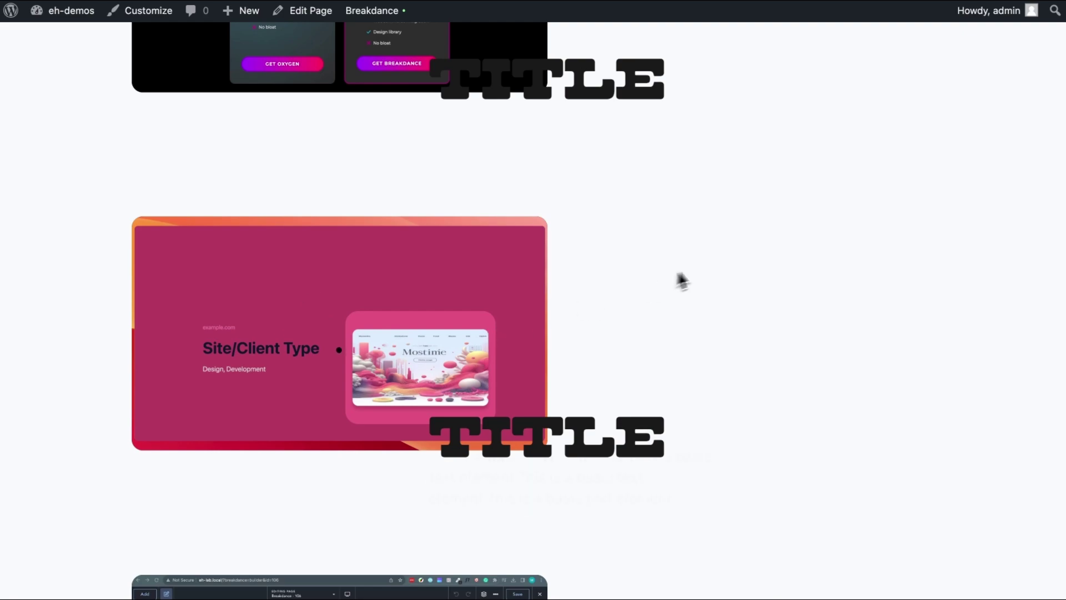
pyautogui.scroll(-6, 687, 279)
pyautogui.scroll(3, 520, 292)
pyautogui.scroll(-10, 520, 293)
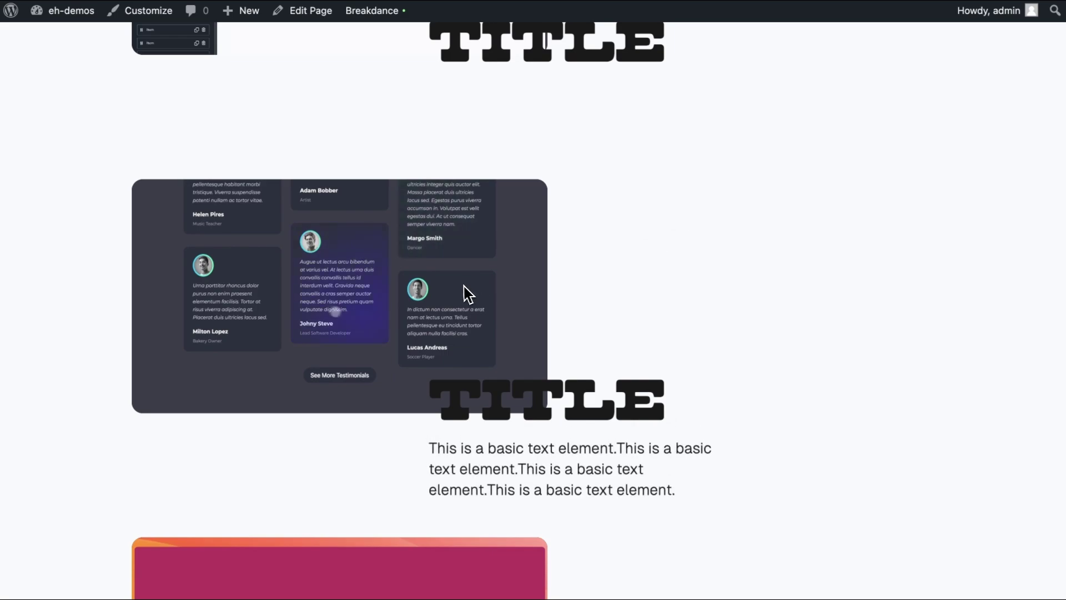
pyautogui.scroll(5, 595, 112)
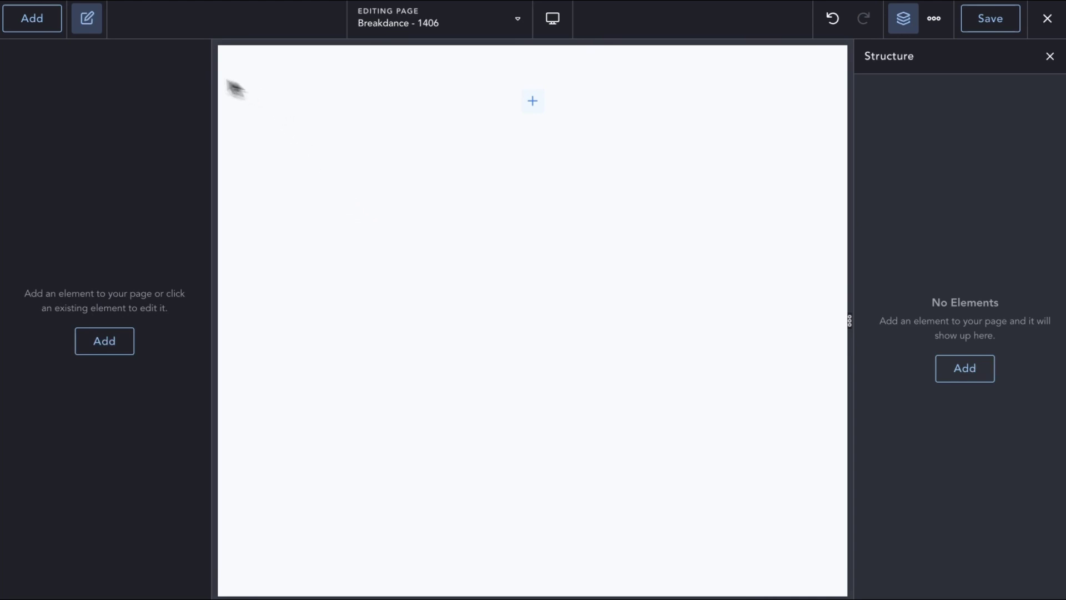
# Add a two-column Columns element and set its section height to Viewport
pyautogui.click(48, 18)
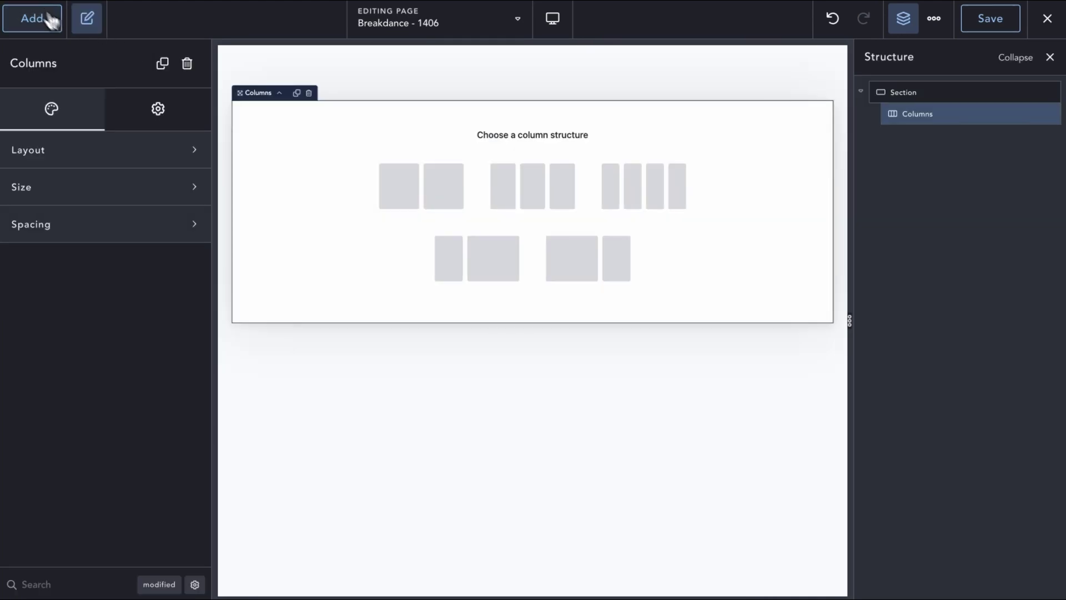
pyautogui.click(406, 201)
pyautogui.click(310, 249)
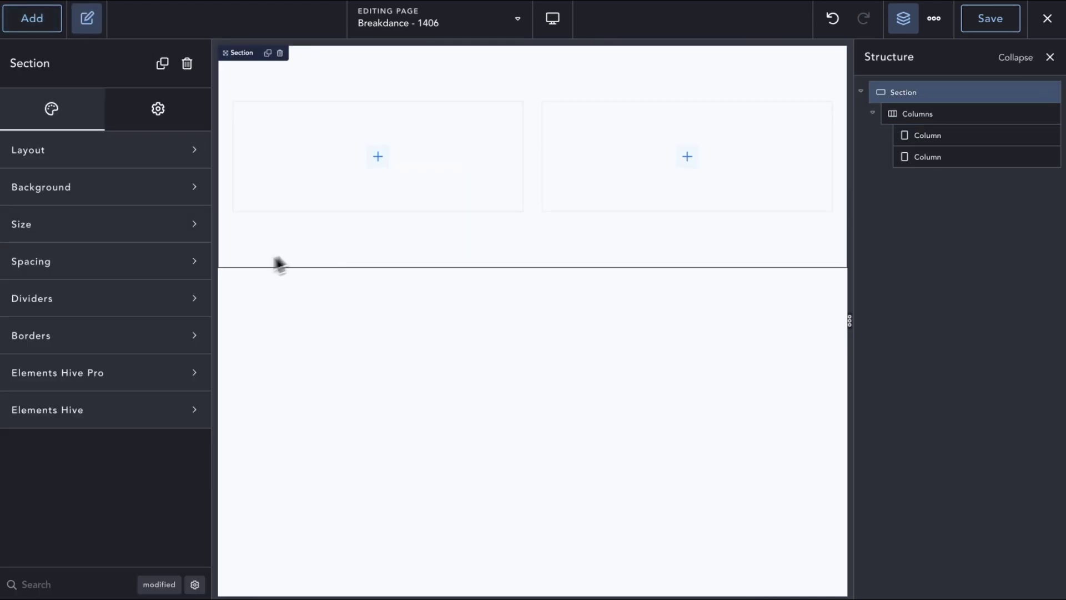
pyautogui.click(117, 258)
pyautogui.click(166, 254)
pyautogui.click(162, 252)
pyautogui.click(165, 238)
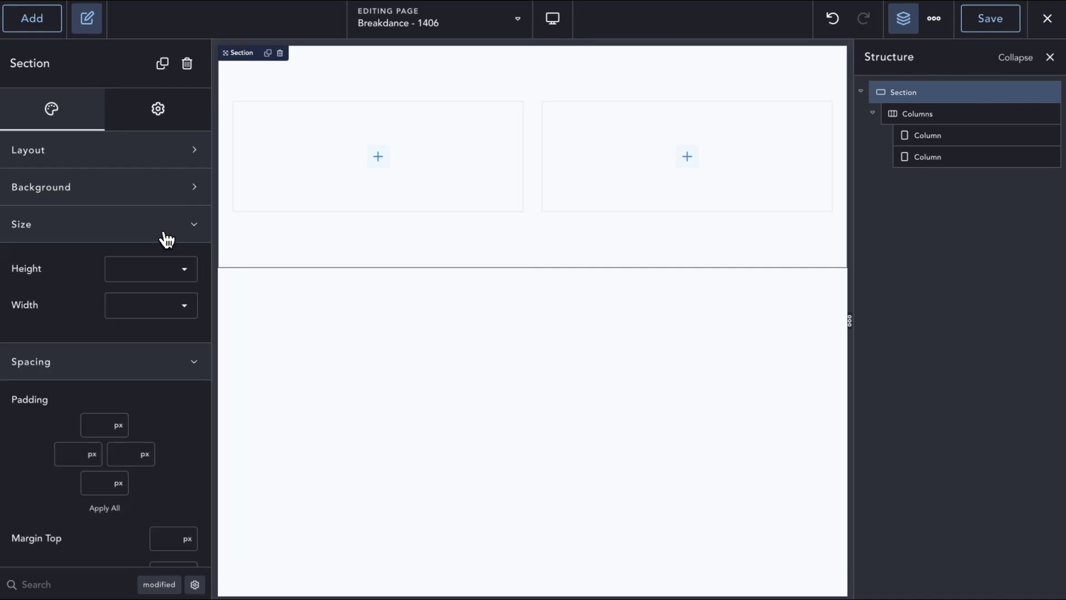
pyautogui.click(165, 261)
pyautogui.click(161, 319)
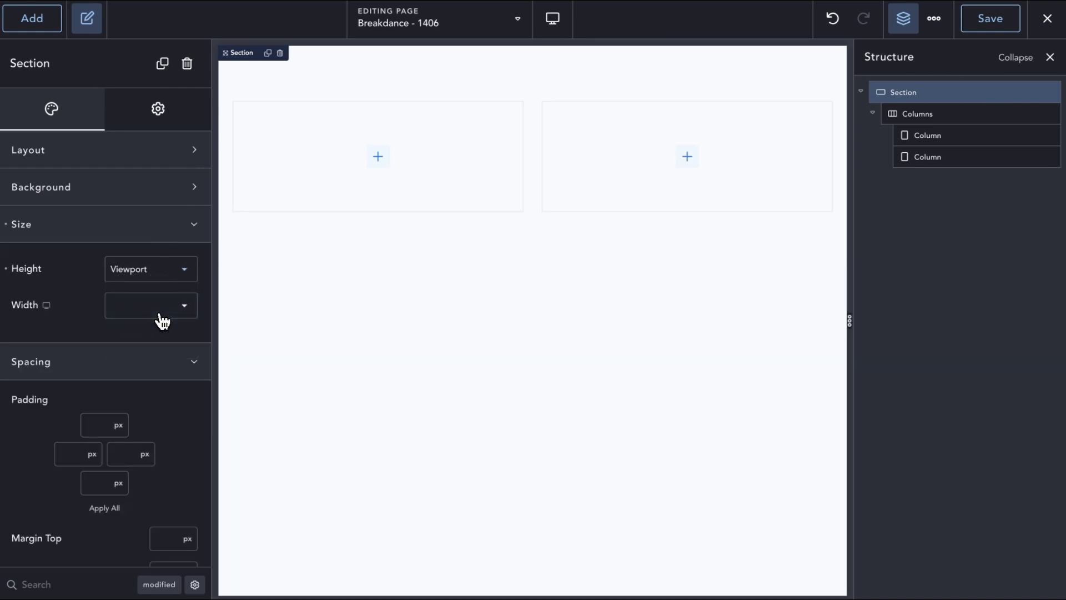
# Select the left column and bring up its size settings
pyautogui.click(184, 151)
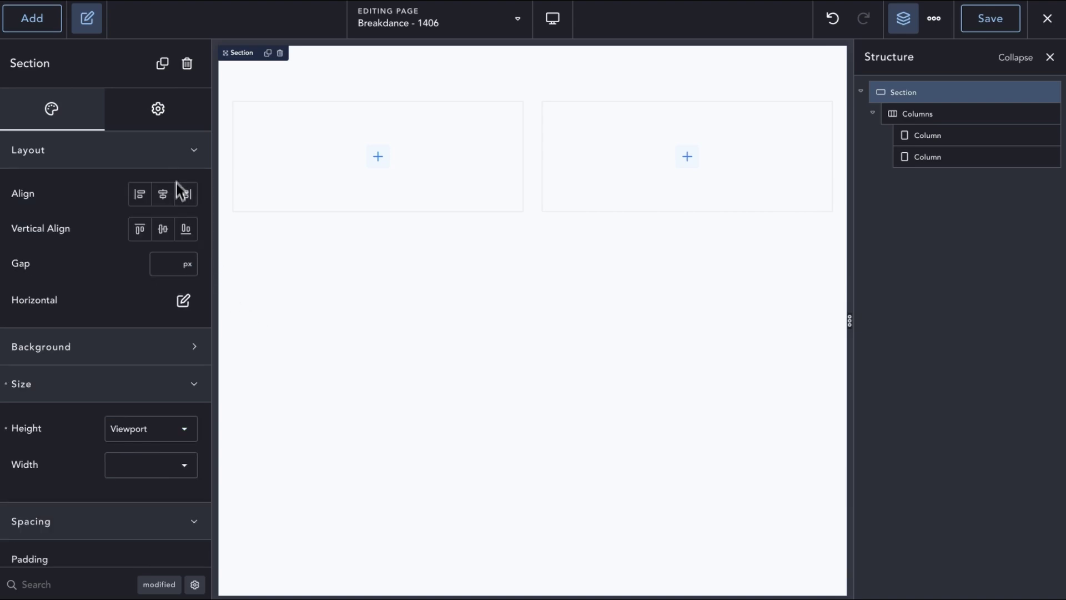
pyautogui.click(342, 288)
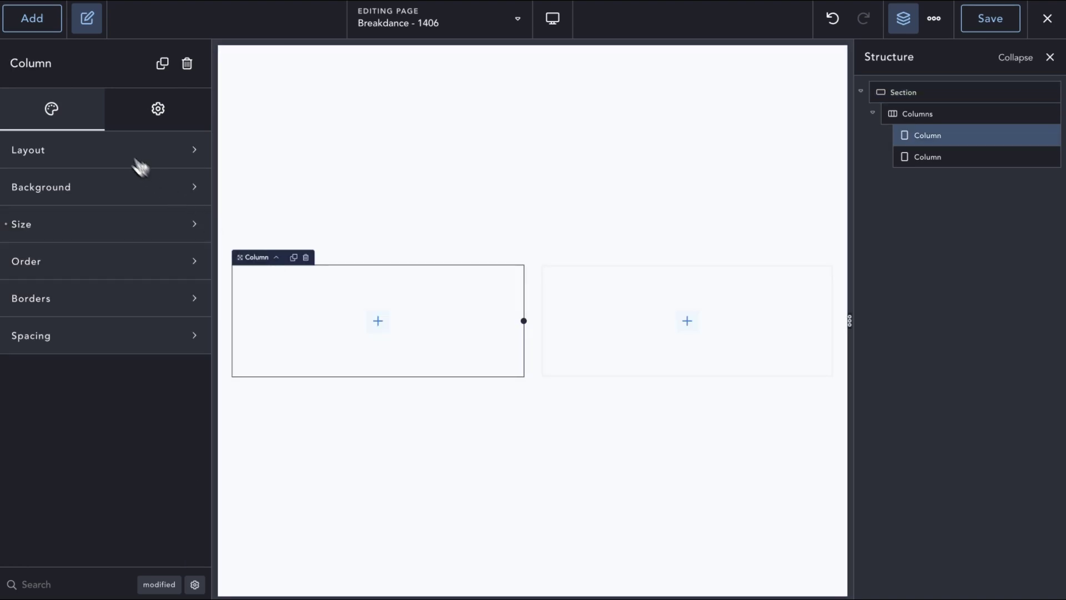
pyautogui.click(110, 224)
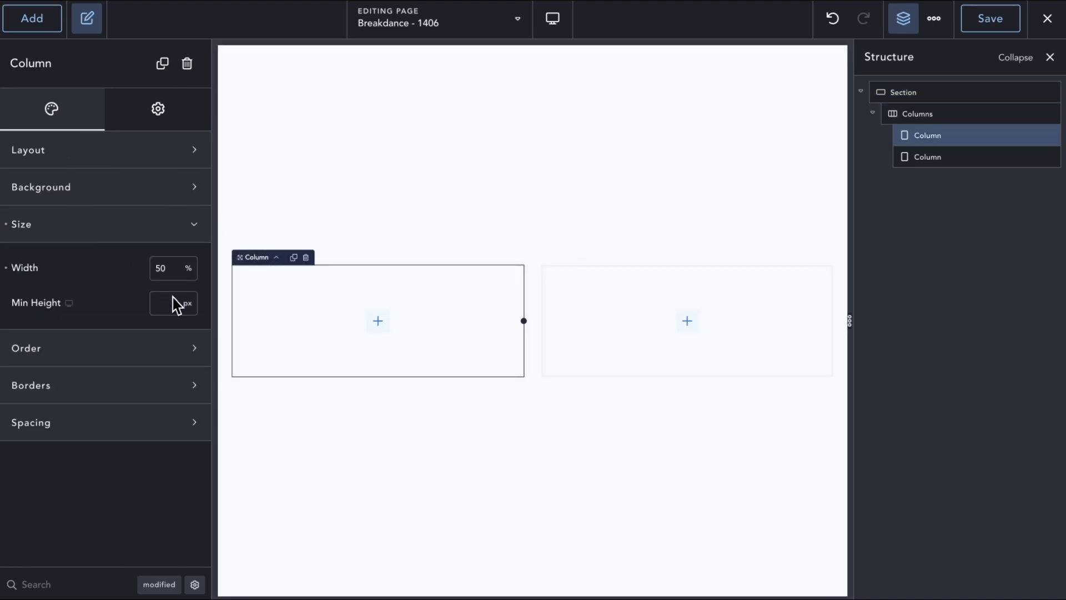
# Set the left column to 70% width and add an Image showing the Digital Crafters Choice screenshot
pyautogui.write('70')
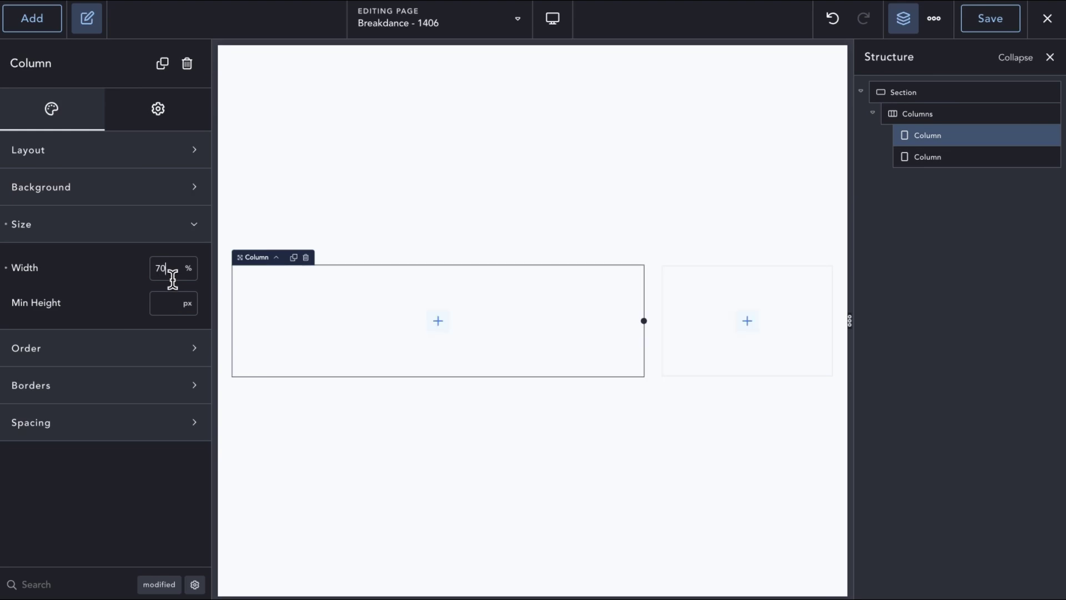
pyautogui.click(25, 31)
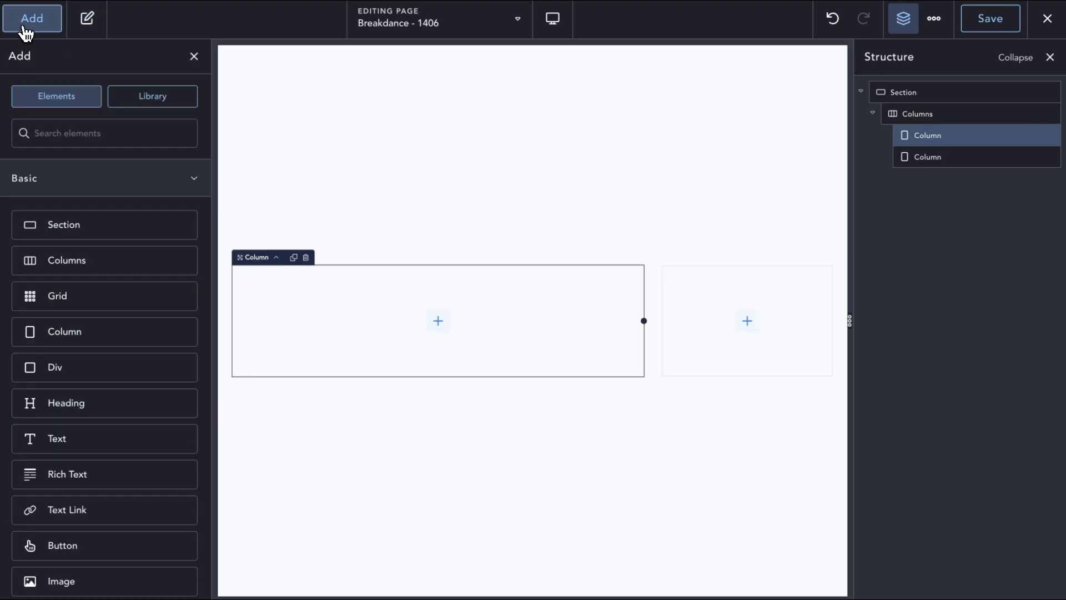
pyautogui.write('i')
pyautogui.press('Return')
pyautogui.click(89, 210)
pyautogui.click(658, 199)
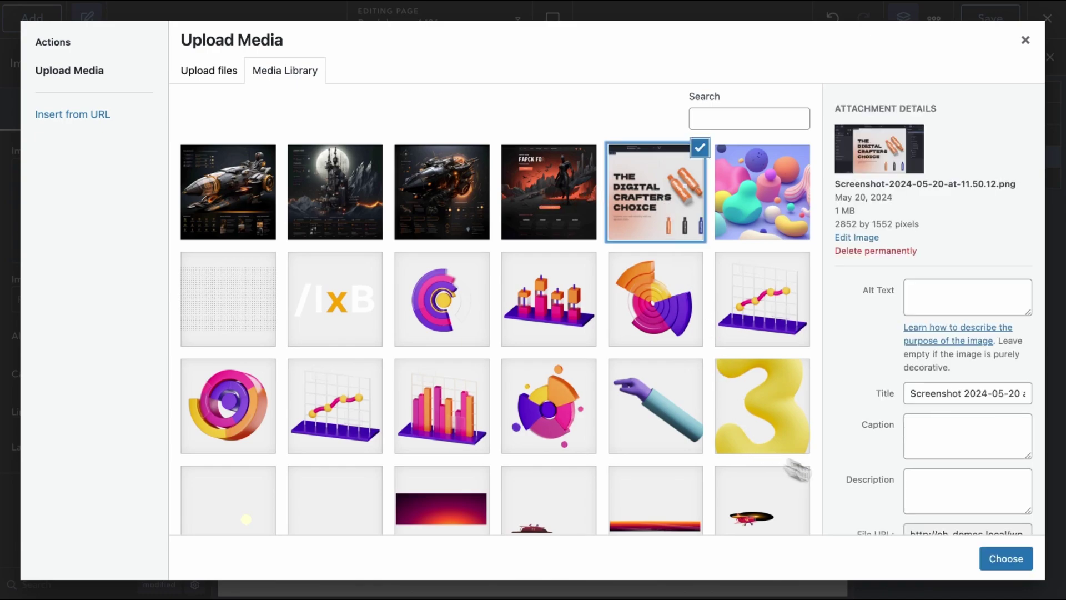
pyautogui.click(1008, 563)
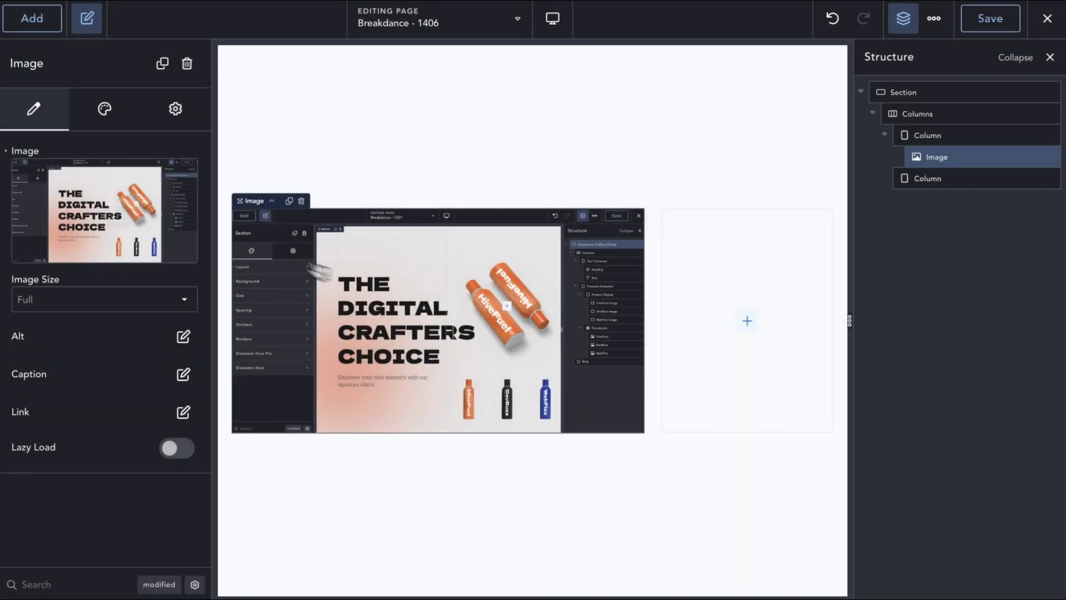
# Add a dot circle Icon below the image
pyautogui.click(31, 18)
pyautogui.write('icon')
pyautogui.press('Return')
pyautogui.click(576, 180)
pyautogui.write('dot')
pyautogui.click(583, 226)
pyautogui.click(104, 108)
# Style the icon at size 20 with a solid #FBFBFB background
pyautogui.click(133, 166)
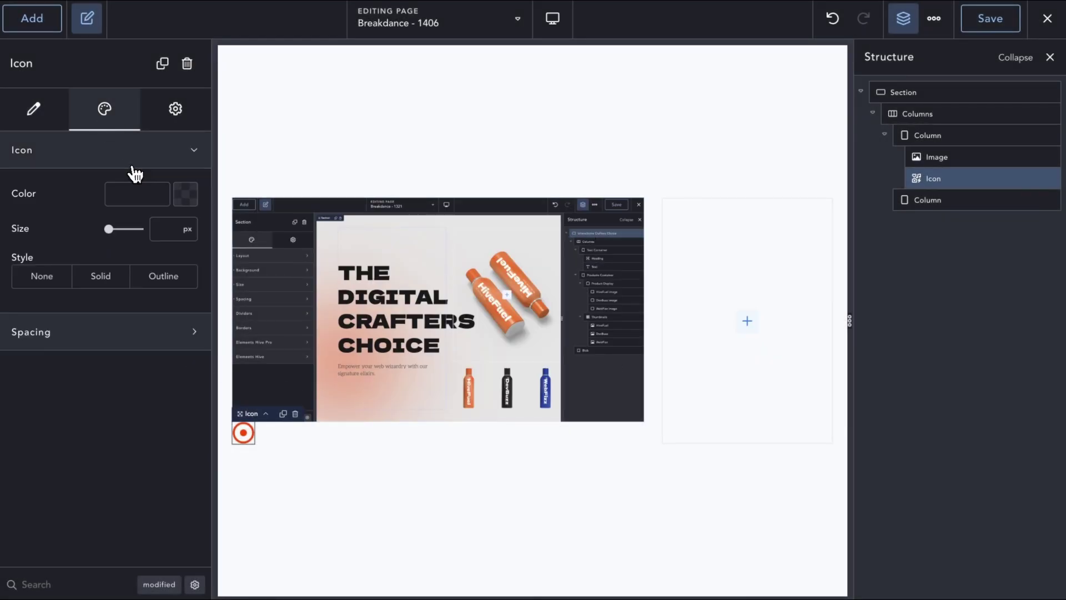
pyautogui.click(157, 226)
pyautogui.write('20')
pyautogui.click(100, 276)
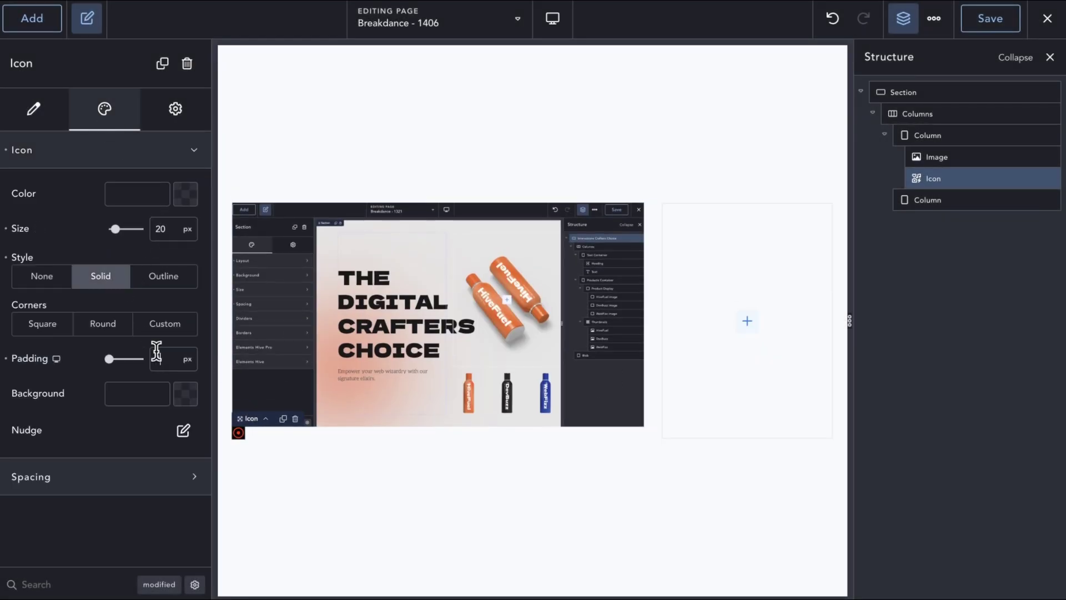
pyautogui.click(180, 393)
pyautogui.moveTo(178, 405); pyautogui.dragTo(28, 372)
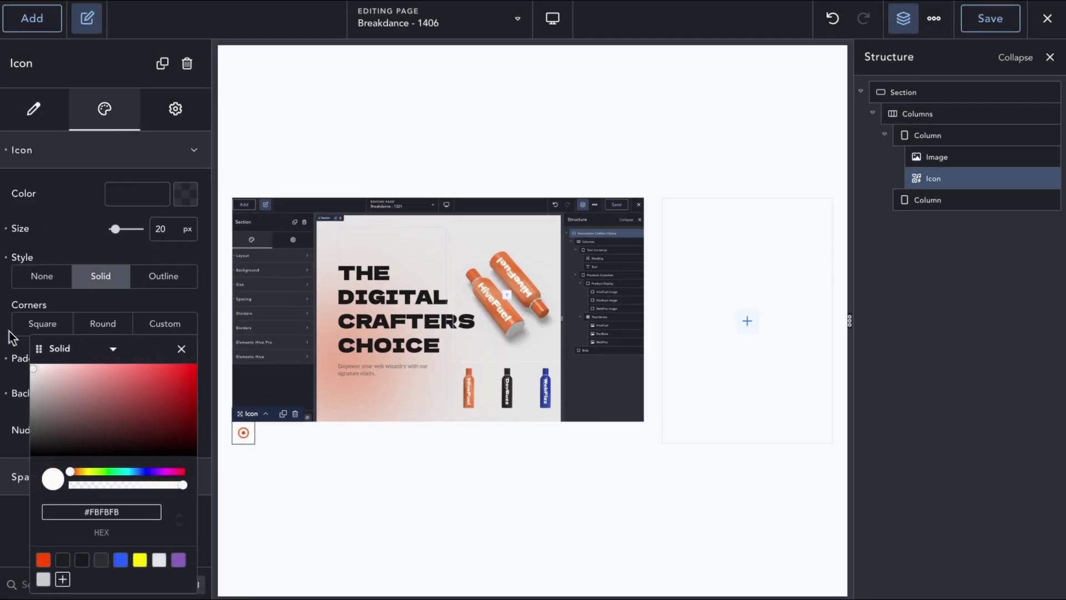
pyautogui.click(176, 108)
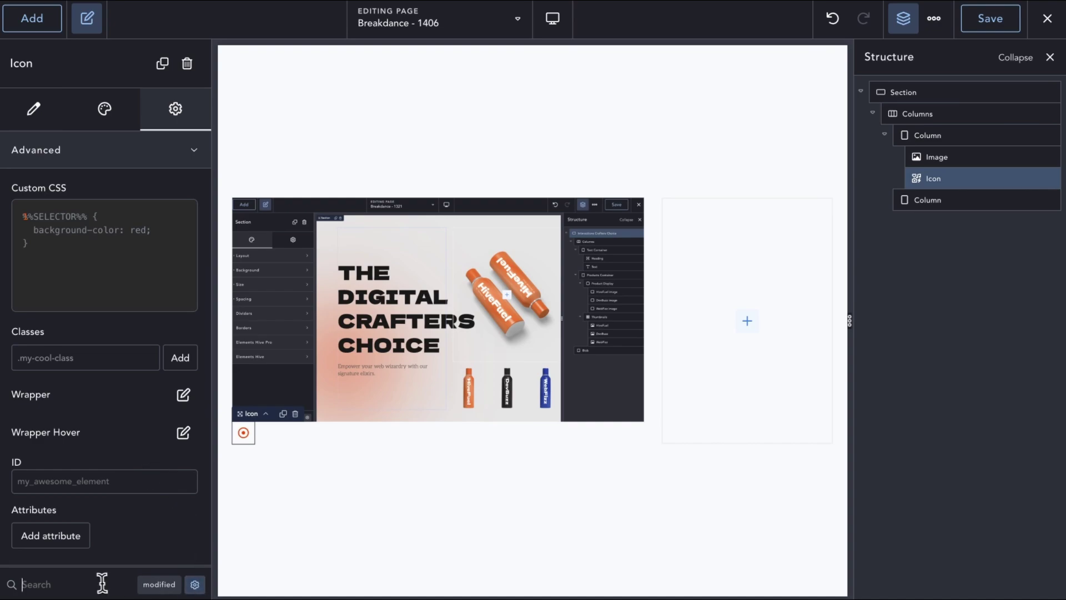
# Position the icon absolutely at 5% top and 5% left, and make it round
pyautogui.write('posi')
pyautogui.click(151, 210)
pyautogui.click(143, 245)
pyautogui.click(171, 210)
pyautogui.click(161, 275)
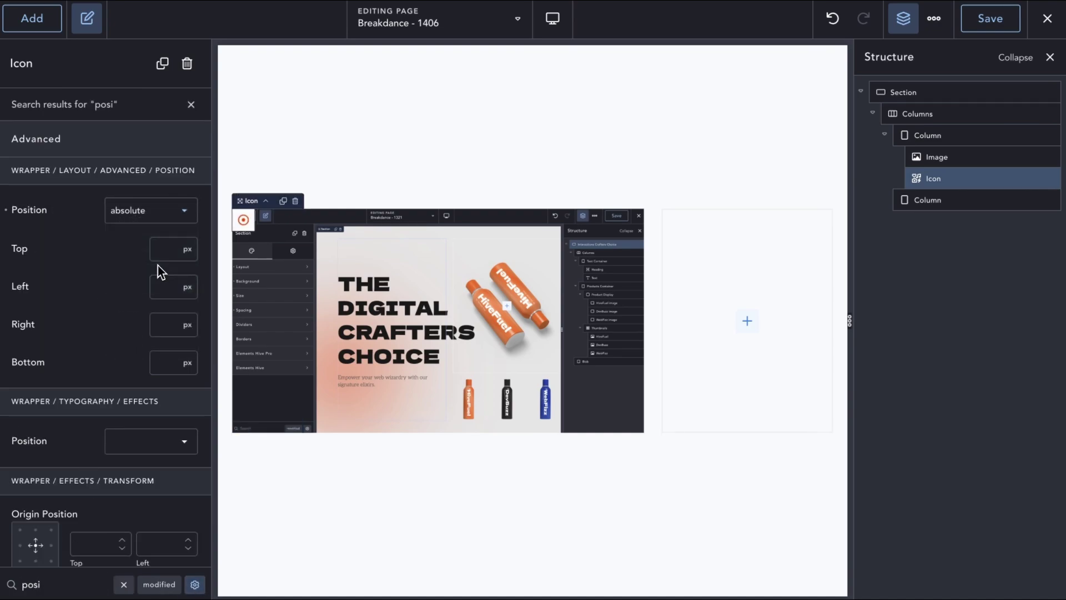
pyautogui.write('5%')
pyautogui.click(166, 287)
pyautogui.write('5%')
pyautogui.click(191, 104)
pyautogui.click(105, 109)
pyautogui.click(103, 324)
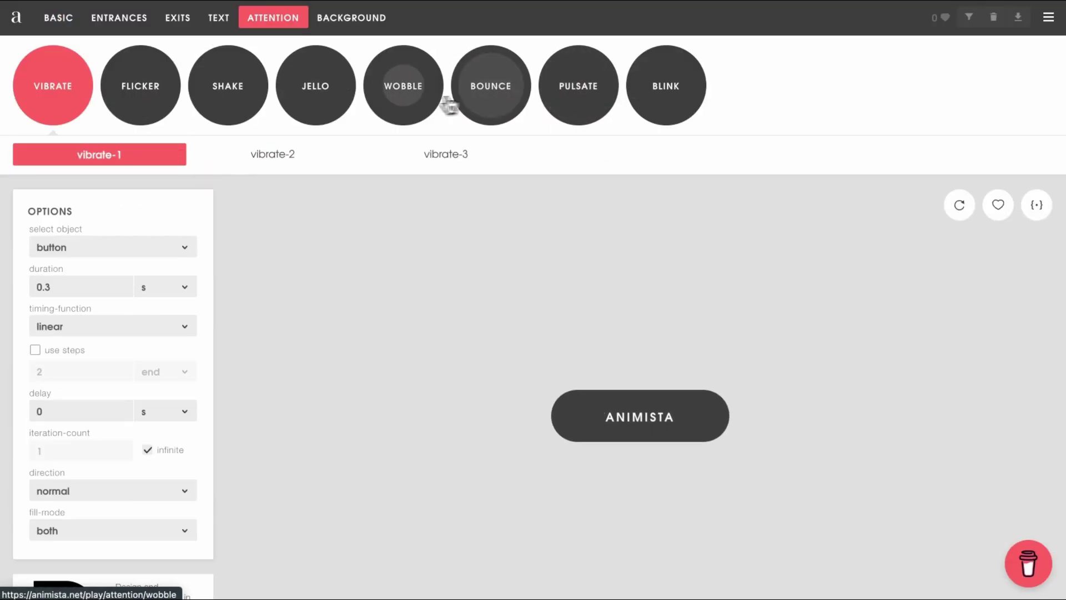
# Choose Animista's Pulsate heartbeat animation, show its CSS, and select the animation line
pyautogui.click(578, 91)
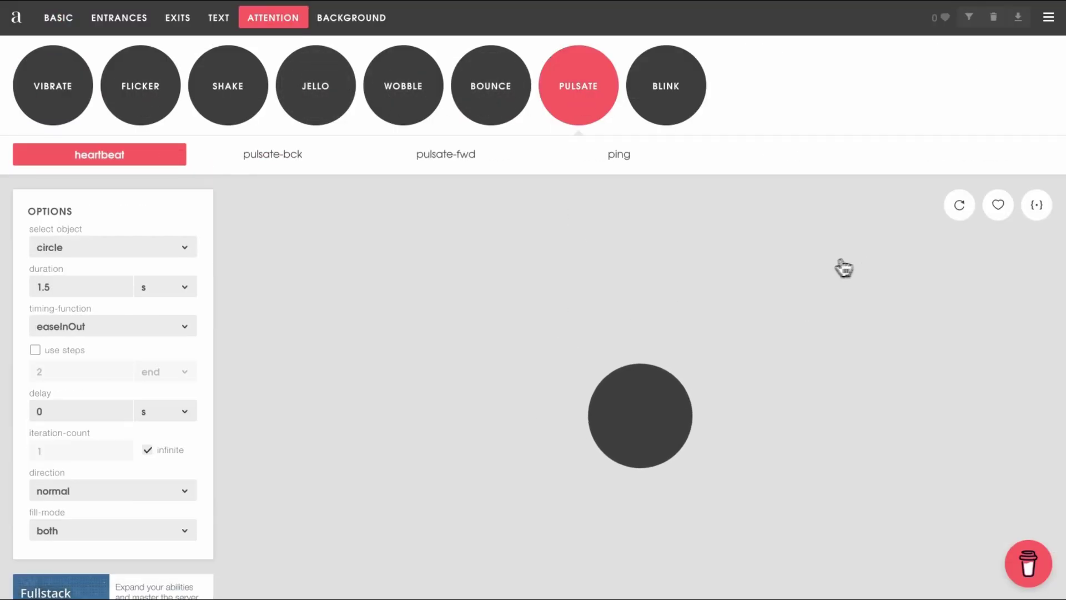
pyautogui.click(1035, 207)
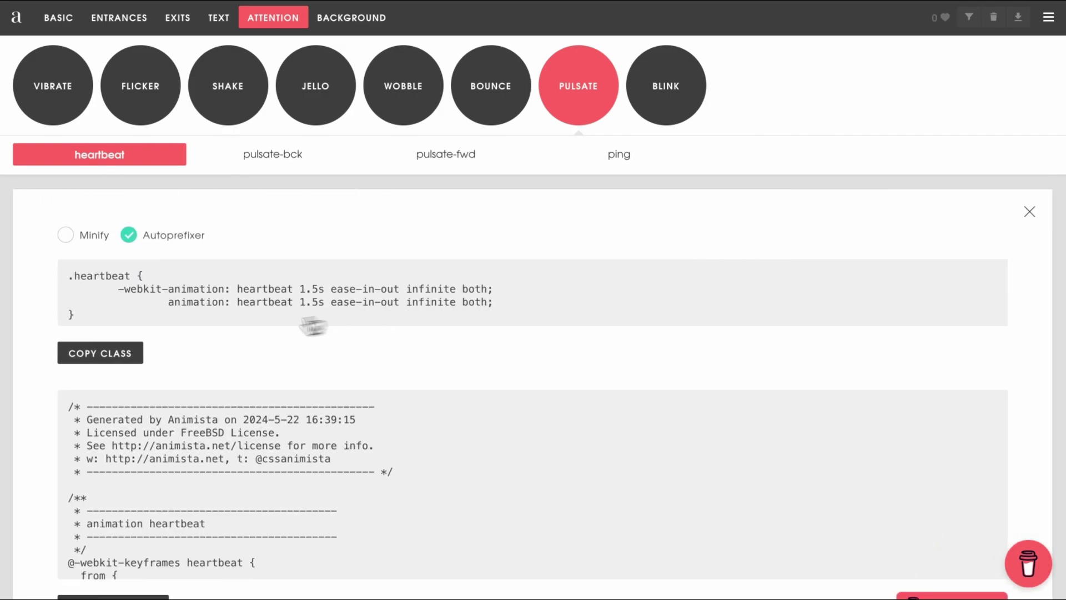
pyautogui.moveTo(164, 303); pyautogui.dragTo(513, 290)
pyautogui.hotkey('ctrl', 'c')
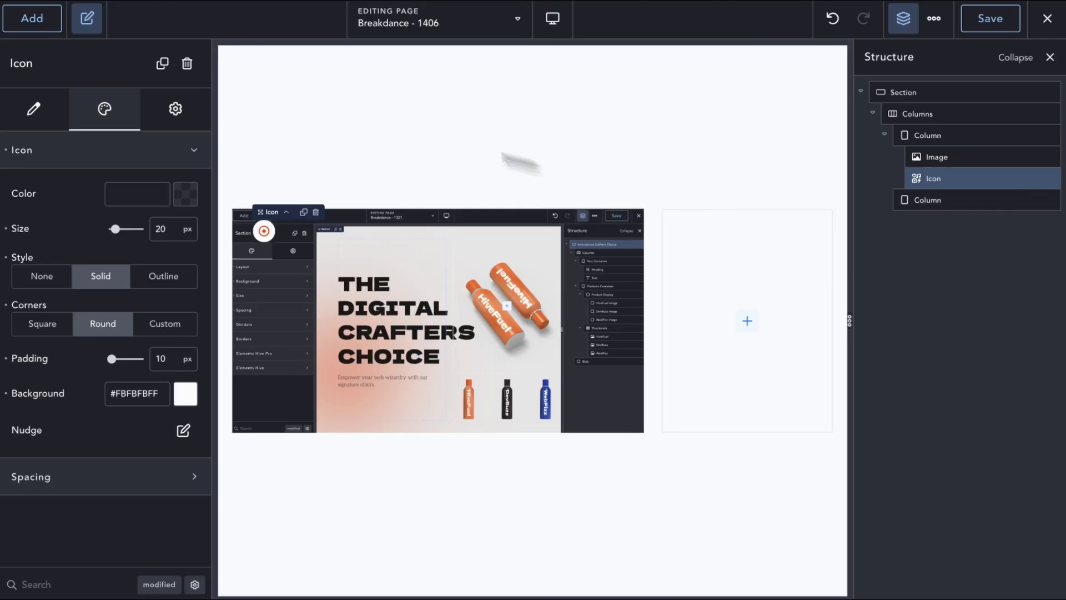
# Give the icon a .hotspot-icon class and paste the animation line into its Custom CSS
pyautogui.click(175, 111)
pyautogui.click(84, 349)
pyautogui.write('.hotspot-')
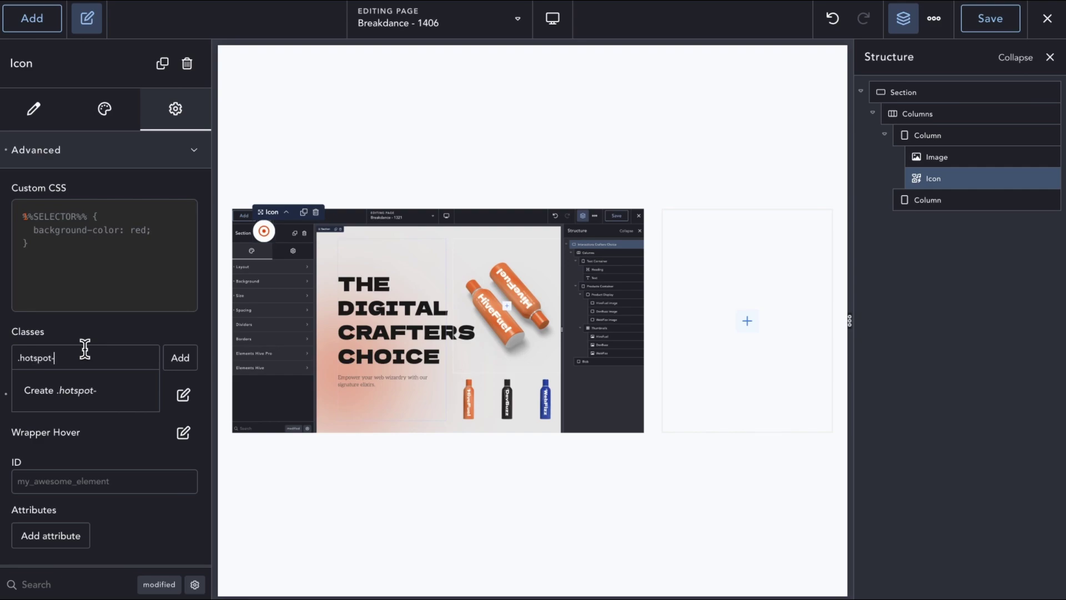
pyautogui.write('icon')
pyautogui.press('Return')
pyautogui.click(164, 358)
pyautogui.click(897, 407)
pyautogui.click(921, 487)
pyautogui.hotkey('ctrl', 'v')
# Copy the heartbeat keyframes from Animista without autoprefixing and paste them into the class CSS
pyautogui.hotkey('alt', 'Tab')
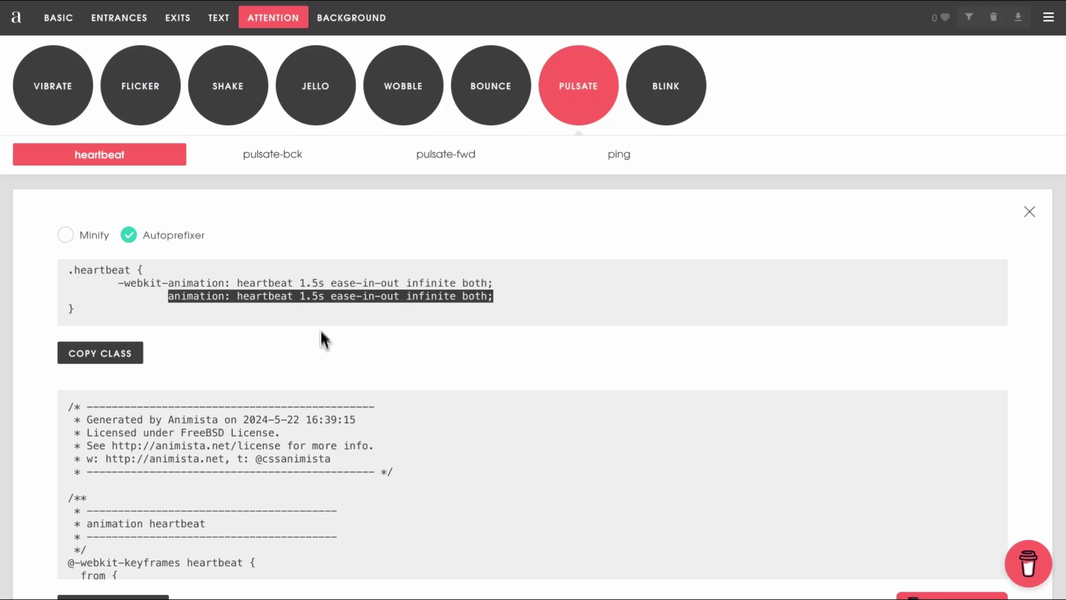
pyautogui.click(152, 238)
pyautogui.scroll(-3, 244, 247)
pyautogui.click(109, 430)
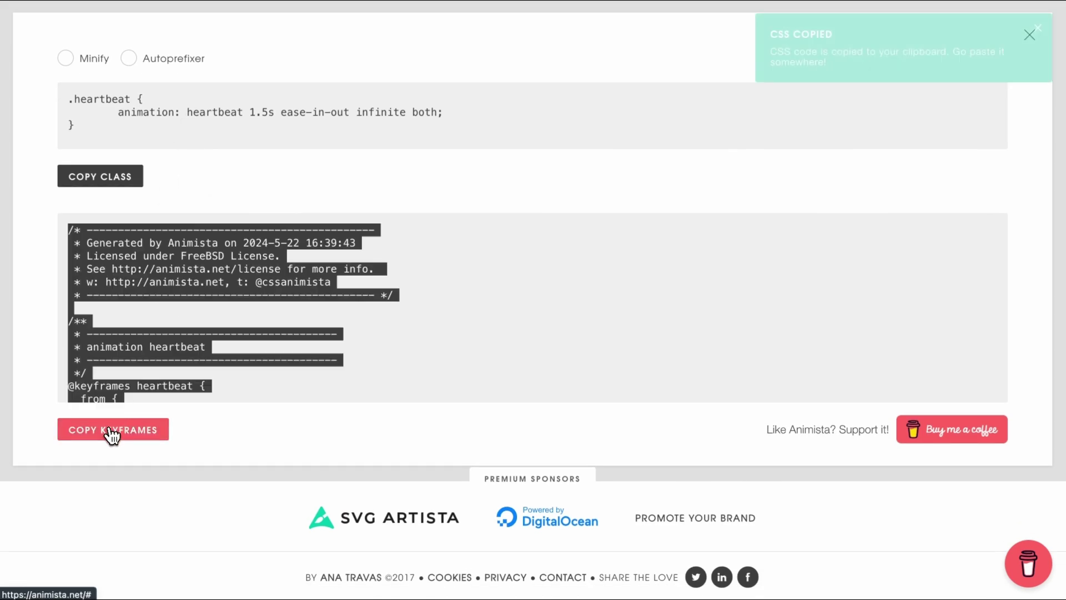
pyautogui.scroll(-5, 194, 357)
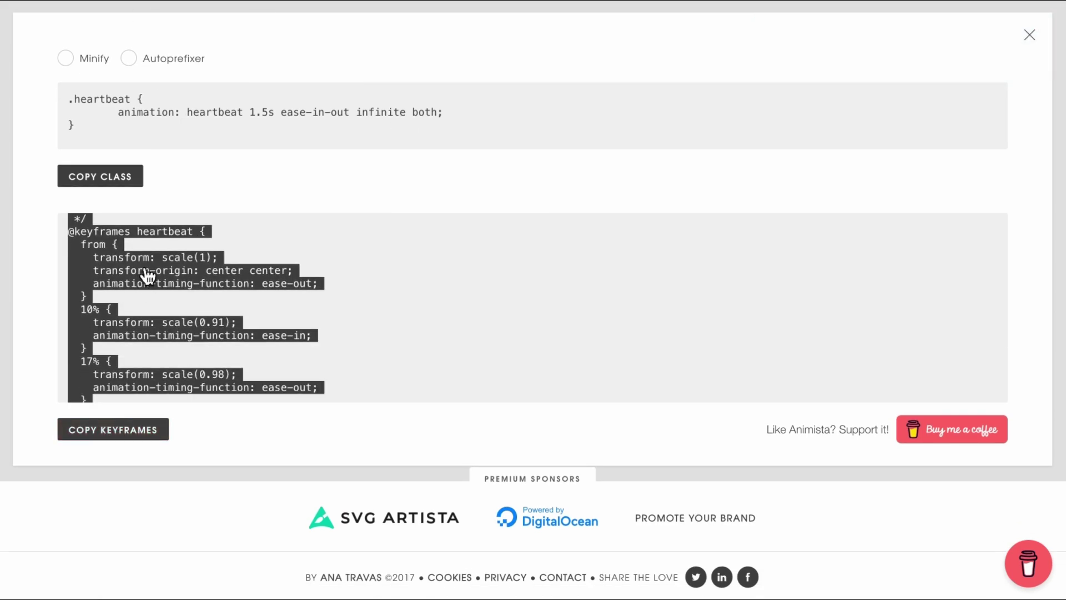
pyautogui.hotkey('alt', 'Tab')
pyautogui.hotkey('ctrl', 'v')
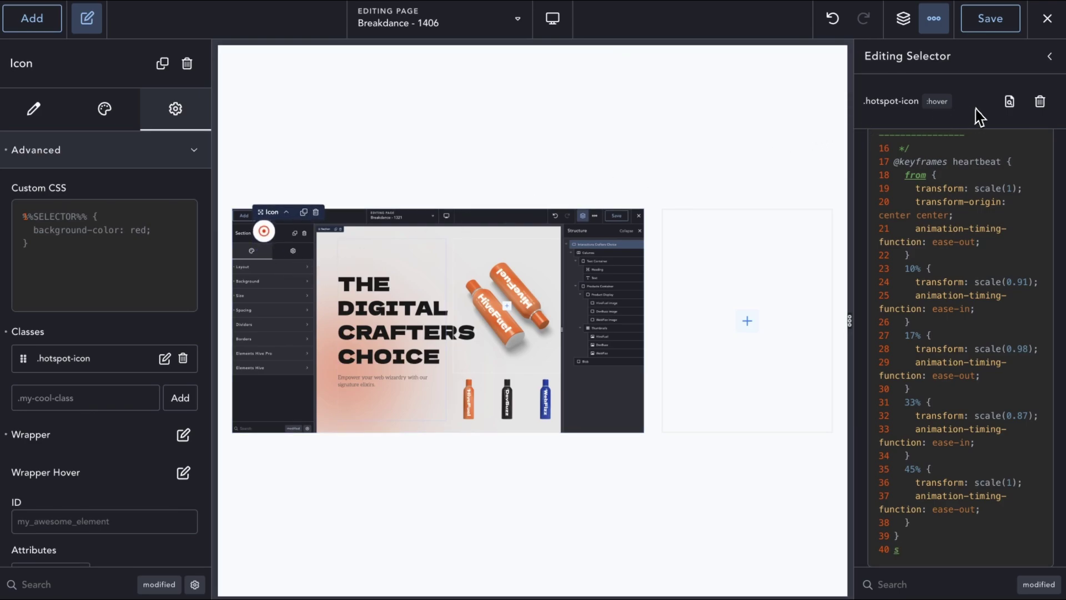
# Add animation: none to the .hotspot-icon:hover Custom CSS and save the page
pyautogui.click(948, 105)
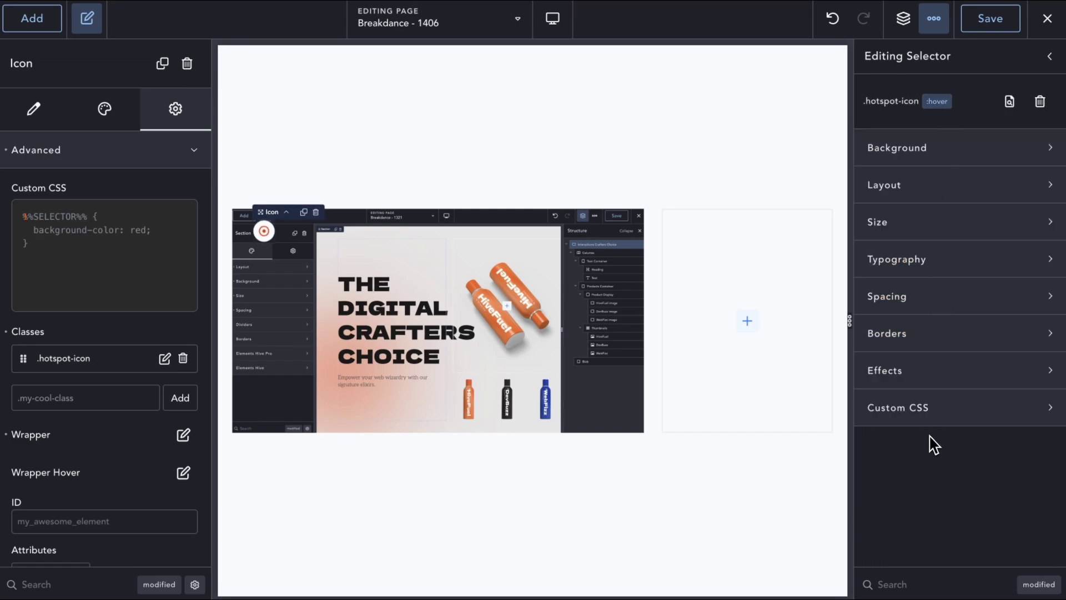
pyautogui.click(935, 410)
pyautogui.click(927, 489)
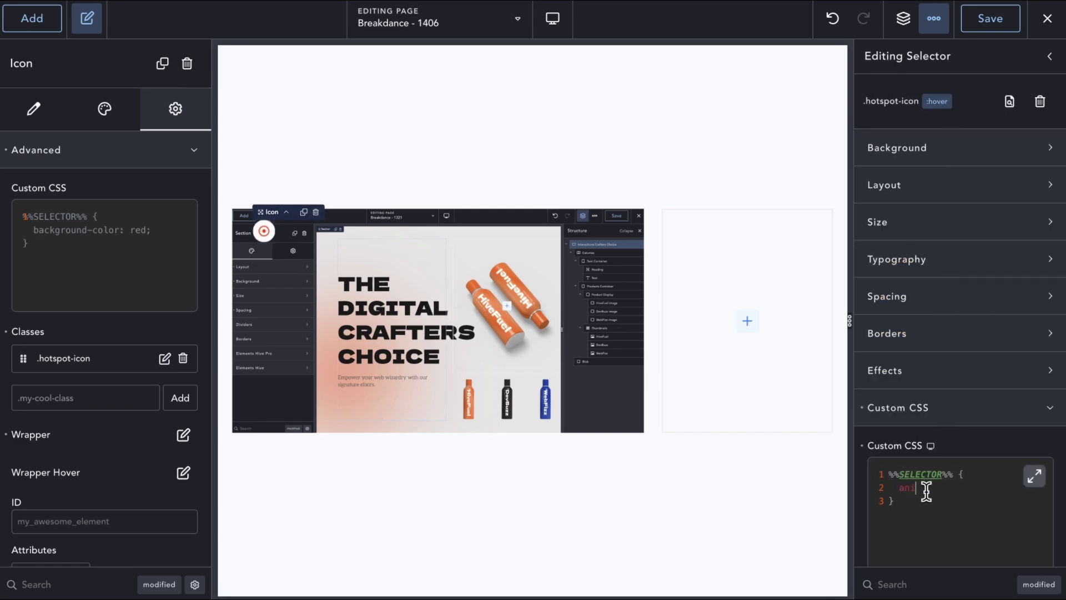
pyautogui.write('animation: none;')
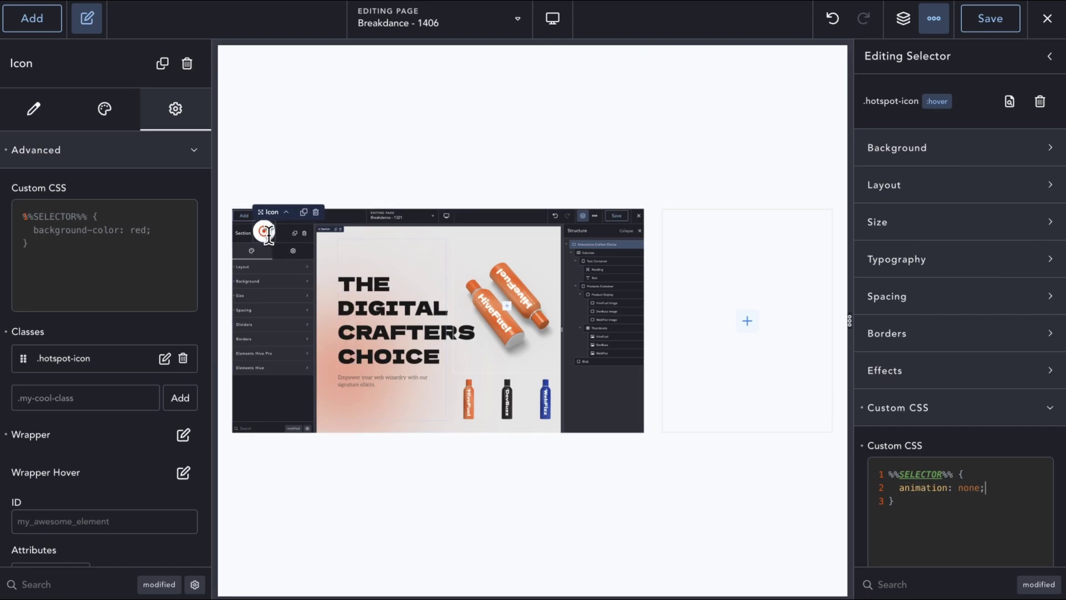
pyautogui.click(999, 24)
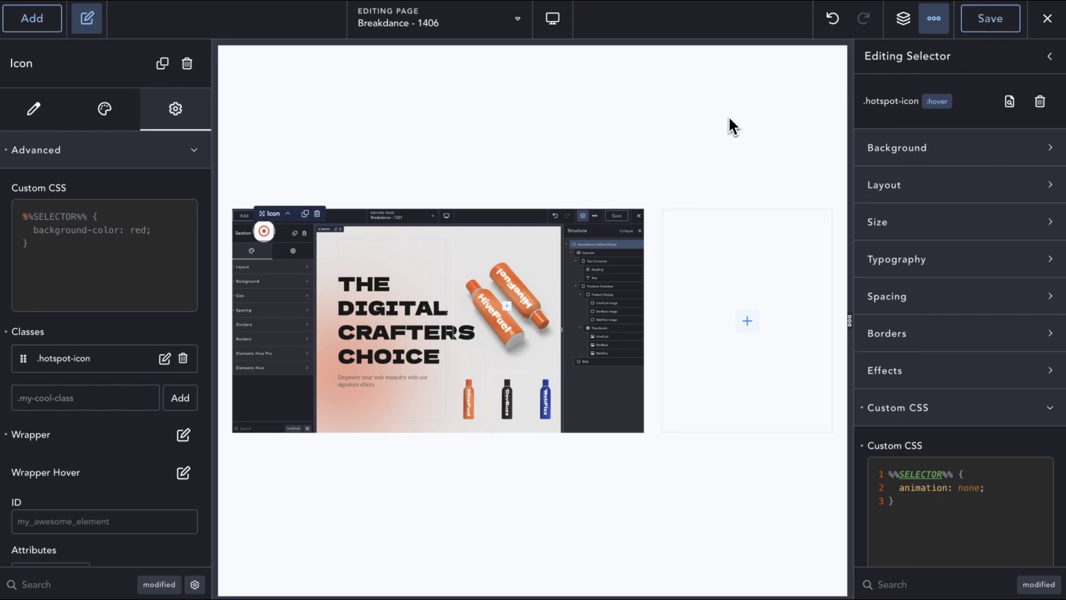
# Add a Div to the right column and rename it 'Element panel'
pyautogui.click(671, 217)
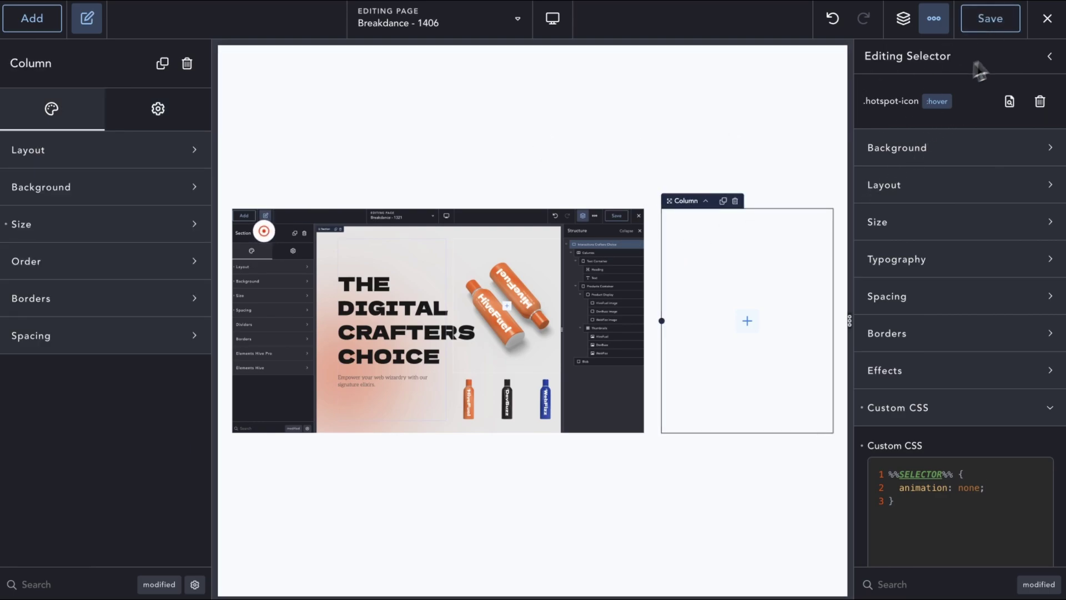
pyautogui.click(1049, 56)
pyautogui.click(33, 17)
pyautogui.click(52, 366)
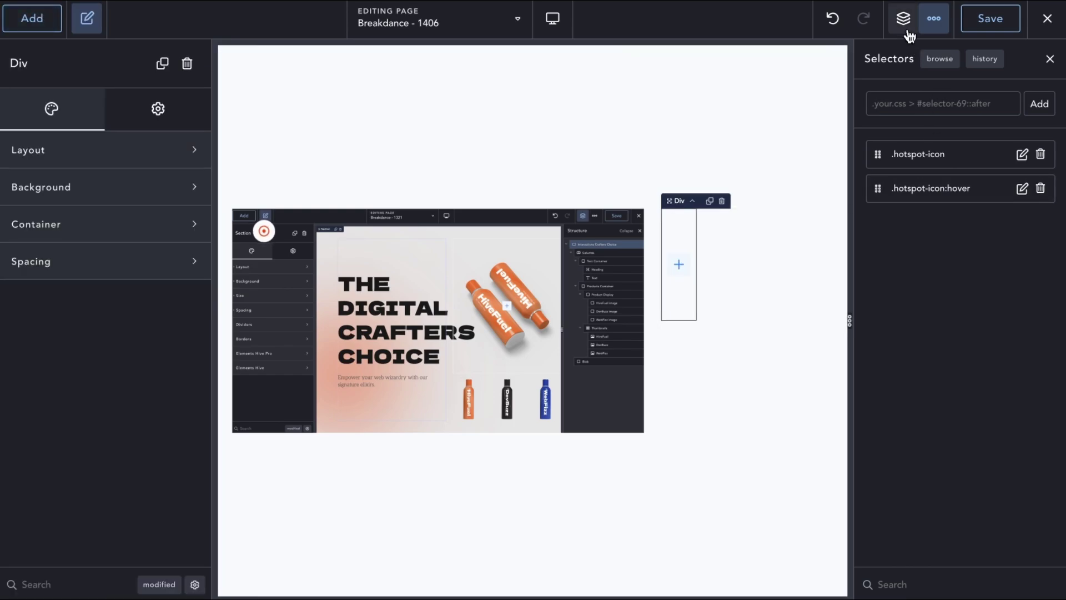
pyautogui.click(903, 18)
pyautogui.doubleClick(929, 222)
pyautogui.write('Element panel')
pyautogui.press('Return')
# Add an h3 Heading and a Text paragraph with its placeholder text repeated
pyautogui.click(37, 24)
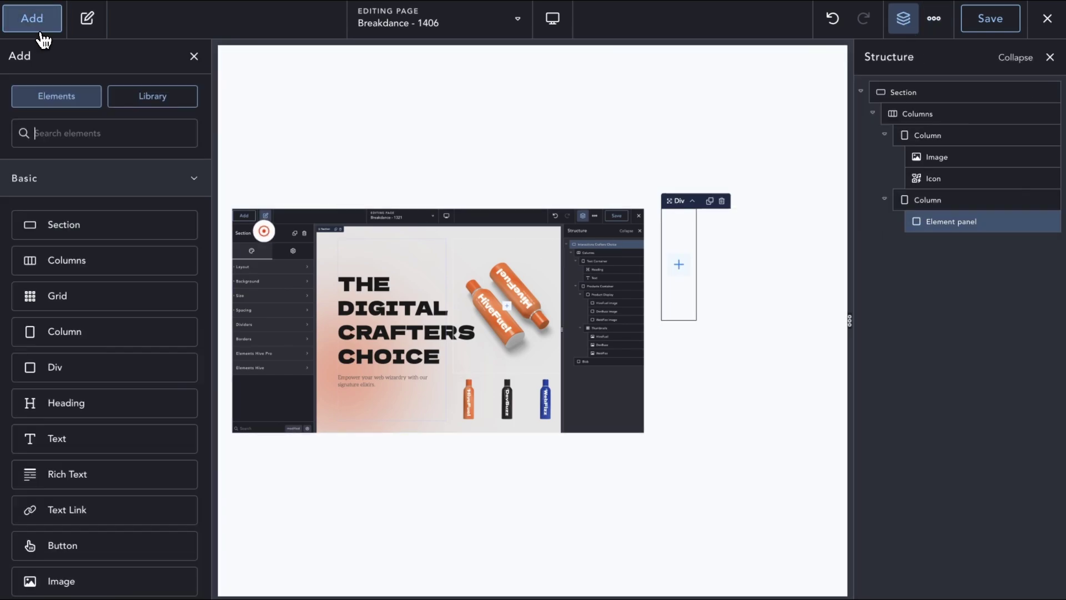
pyautogui.write('stru')
pyautogui.press('BackSpace')
pyautogui.press('BackSpace')
pyautogui.press('BackSpace')
pyautogui.press('BackSpace')
pyautogui.write('te')
pyautogui.press('Return')
pyautogui.click(151, 233)
pyautogui.click(153, 301)
pyautogui.click(738, 245)
pyautogui.click(157, 176)
pyautogui.hotkey('ctrl', 'a')
pyautogui.hotkey('ctrl', 'c')
pyautogui.hotkey('ctrl', 'v')
pyautogui.hotkey('ctrl', 'v')
pyautogui.hotkey('ctrl', 'v')
pyautogui.hotkey('ctrl', 'v')
# Retitle the heading 'Element Panel', then select the Element panel div
pyautogui.click(771, 222)
pyautogui.click(118, 167)
pyautogui.hotkey('ctrl', 'a')
pyautogui.write('Panel')
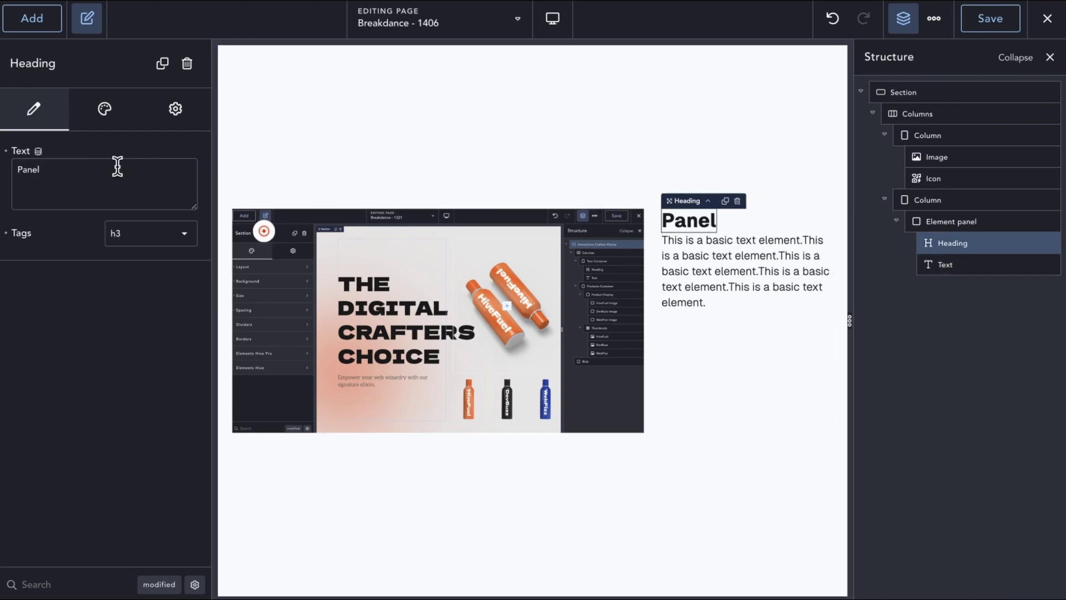
pyautogui.write('Element')
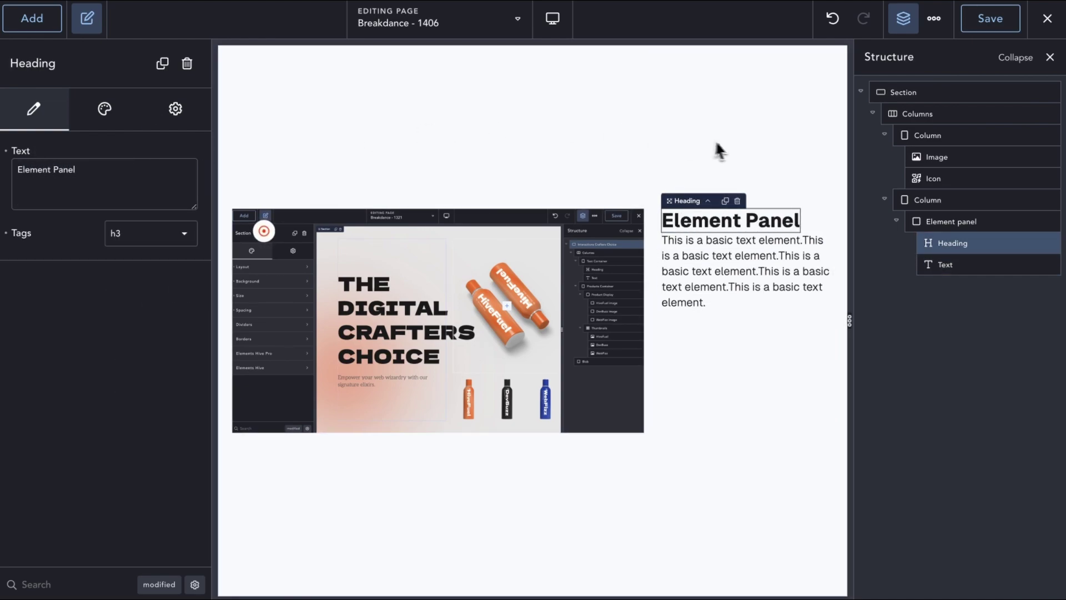
pyautogui.click(921, 200)
pyautogui.click(146, 159)
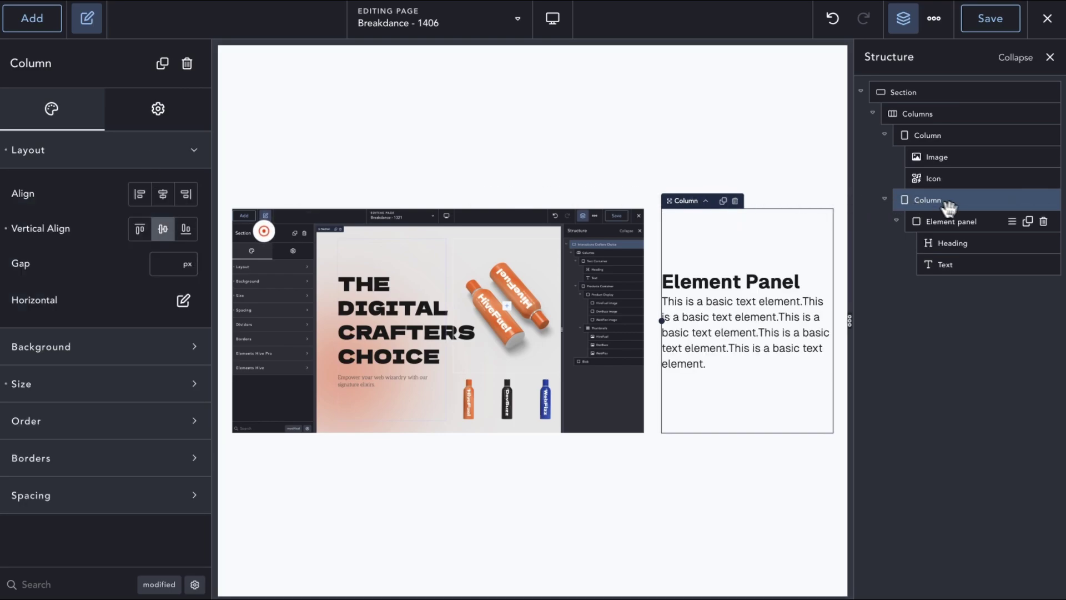
pyautogui.click(938, 221)
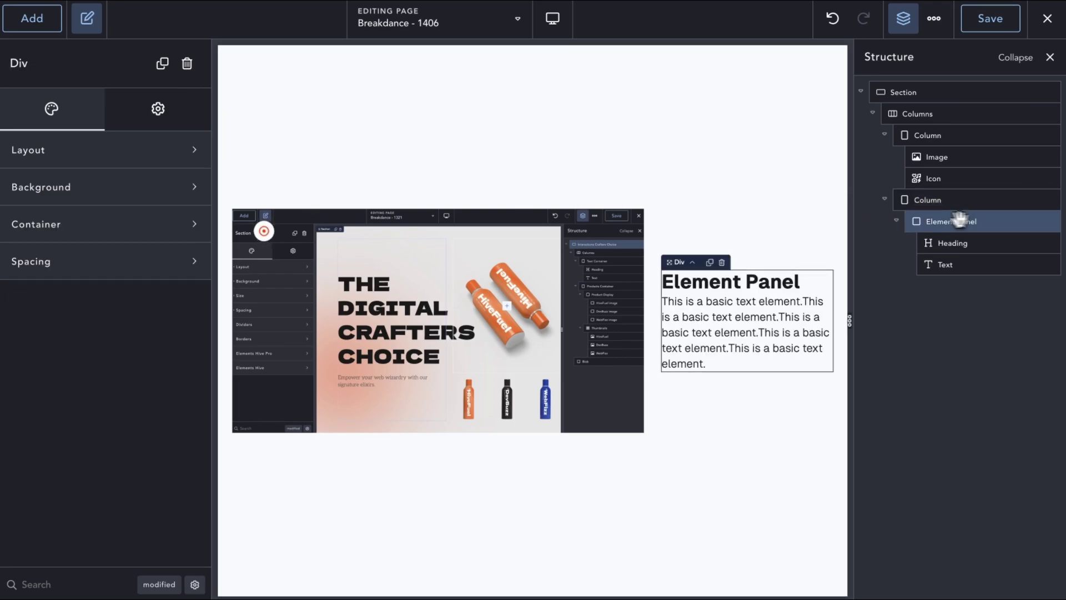
# Add the .hotspot-panel and .hotspot-panel__element classes to the Element panel div
pyautogui.click(159, 114)
pyautogui.click(167, 148)
pyautogui.click(98, 349)
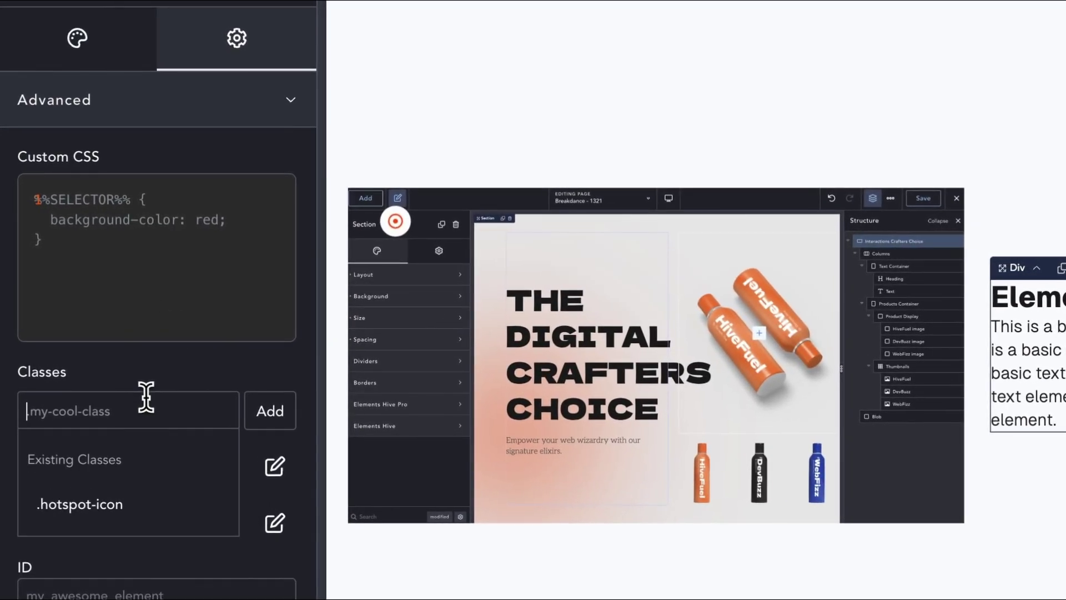
pyautogui.write('hot')
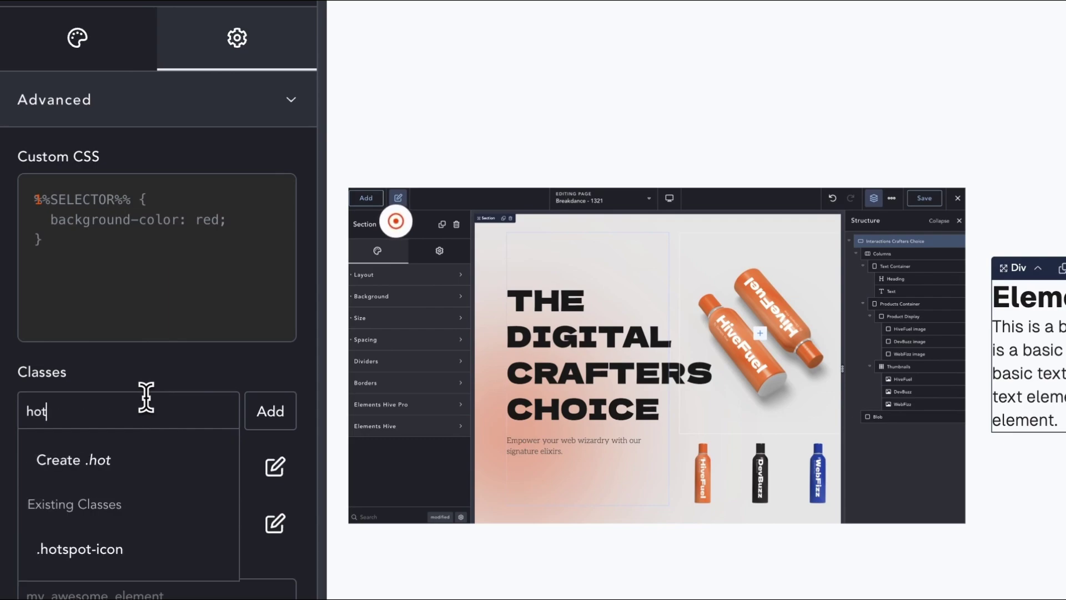
pyautogui.write('spot-pan')
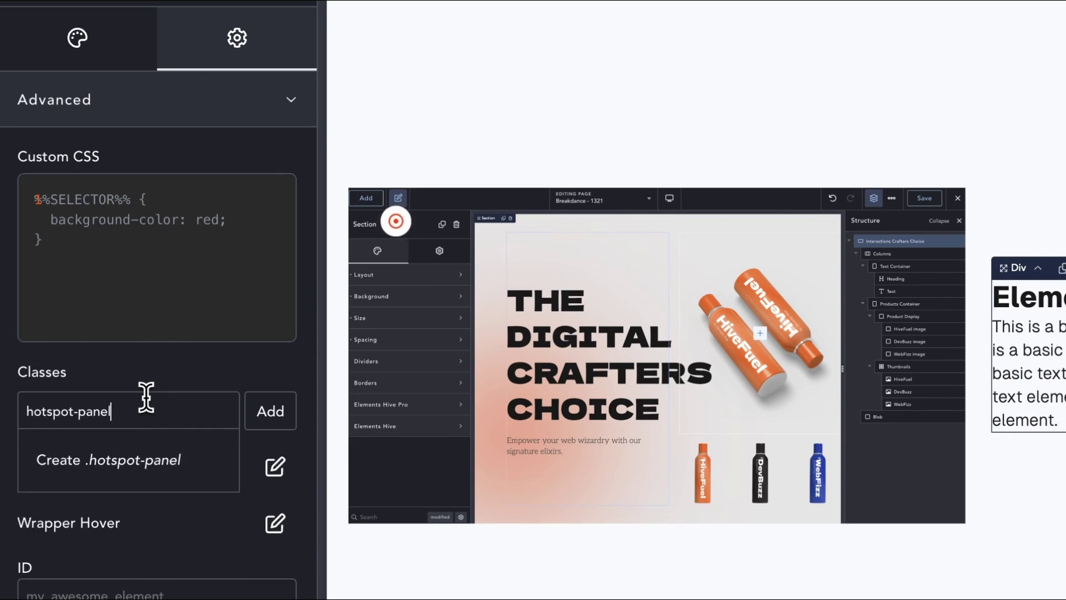
pyautogui.write('el')
pyautogui.click(153, 454)
pyautogui.click(111, 469)
pyautogui.write('hotspo')
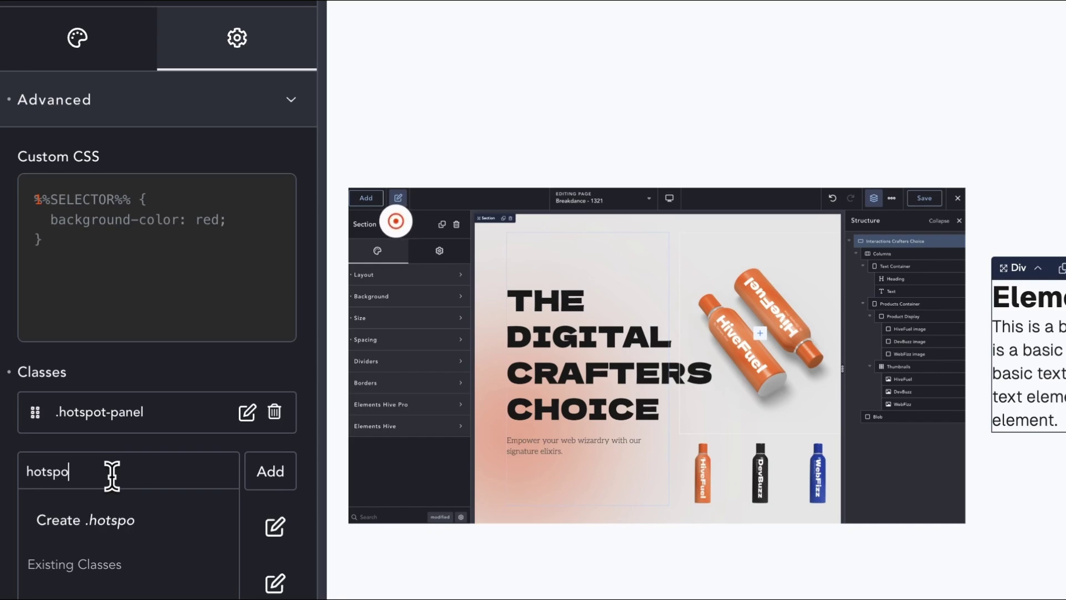
pyautogui.write('t-panel__eleme')
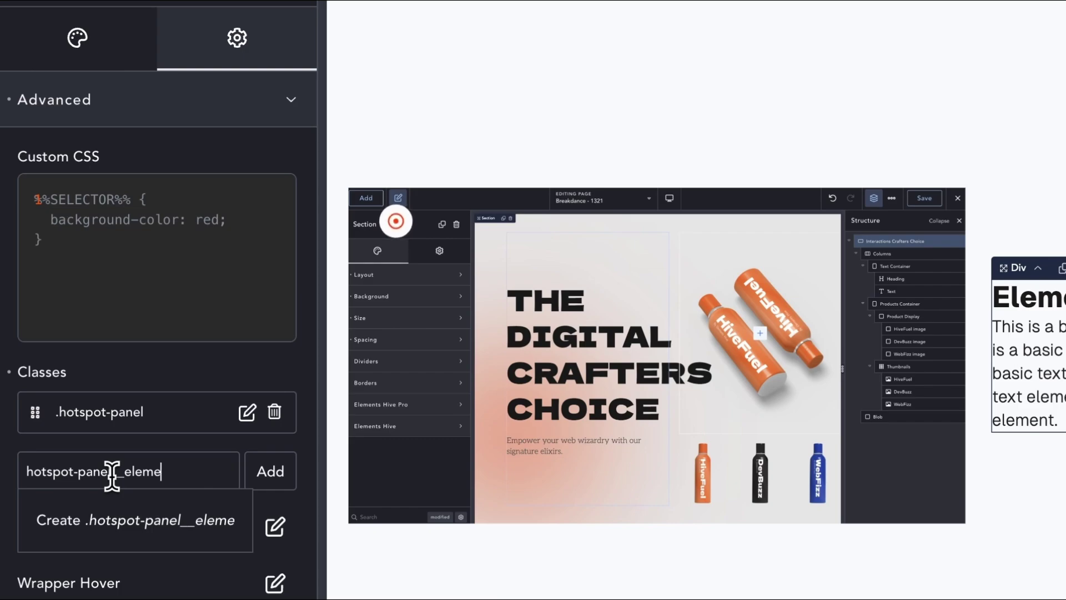
pyautogui.write('nt')
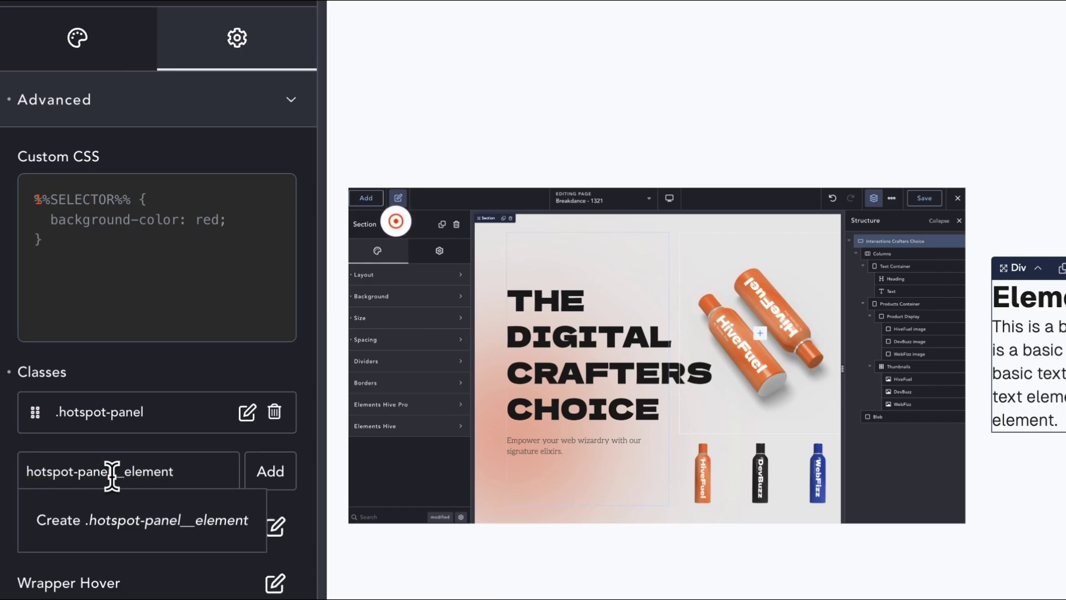
pyautogui.press('Return')
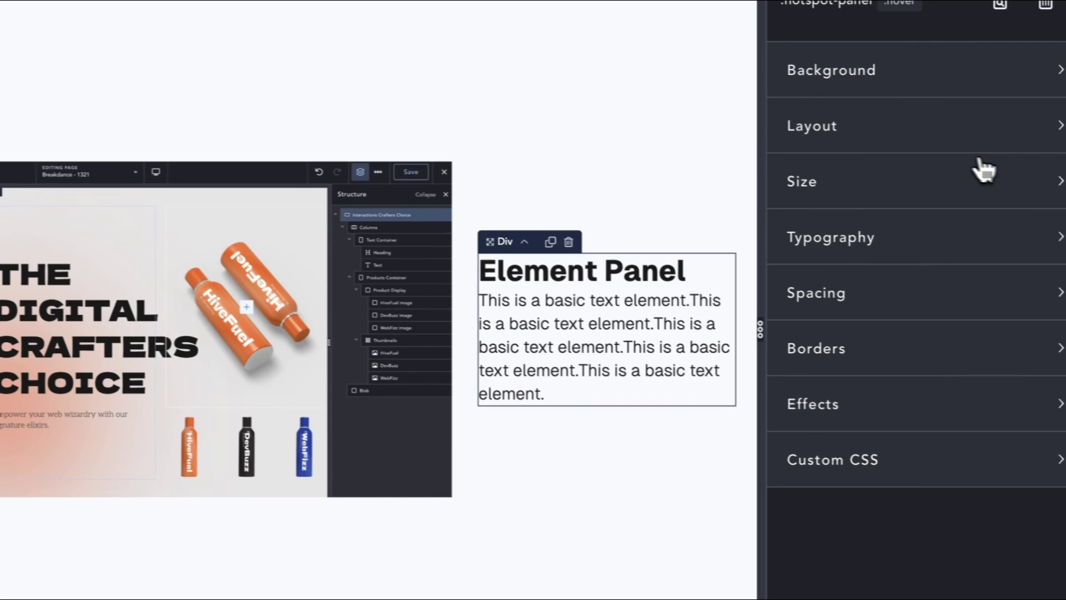
# Make the .hotspot-panel class absolutely positioned
pyautogui.click(959, 143)
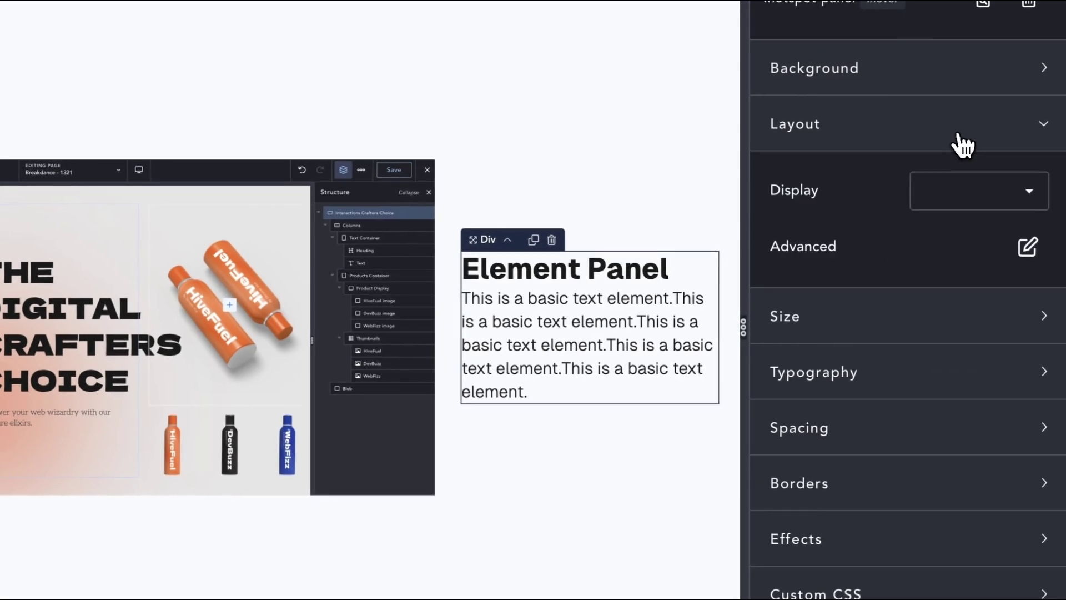
pyautogui.click(991, 214)
pyautogui.click(888, 235)
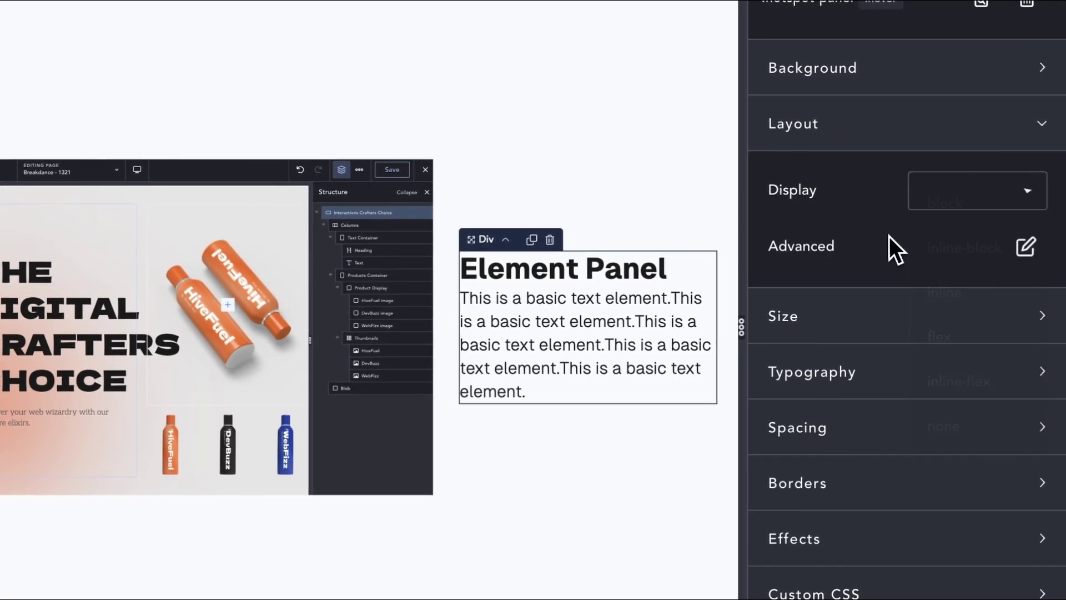
pyautogui.click(1025, 244)
pyautogui.click(922, 402)
pyautogui.click(871, 454)
pyautogui.click(1025, 513)
pyautogui.click(926, 414)
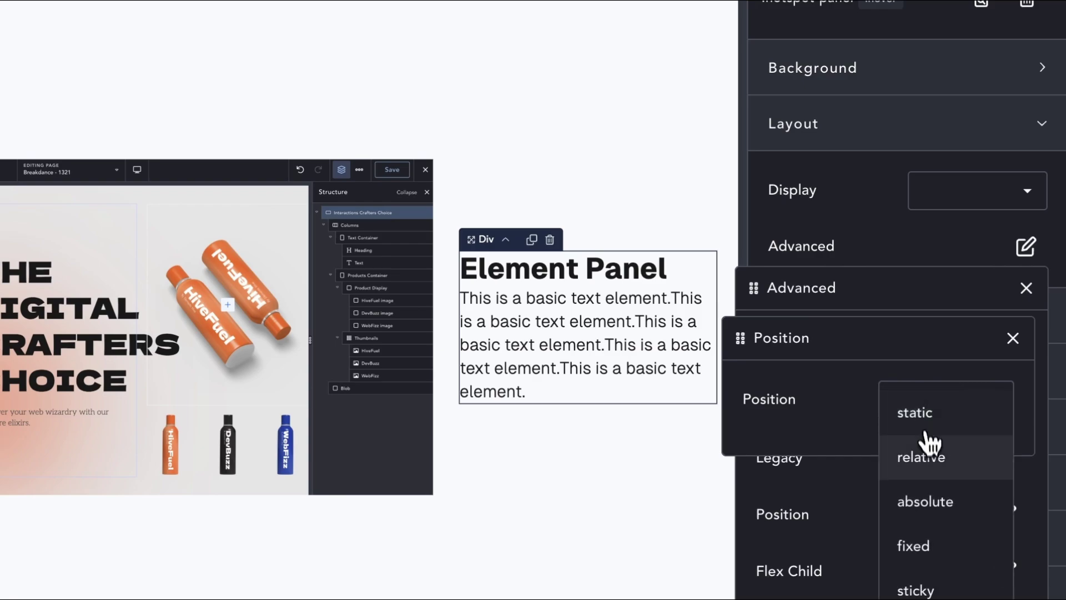
pyautogui.click(931, 500)
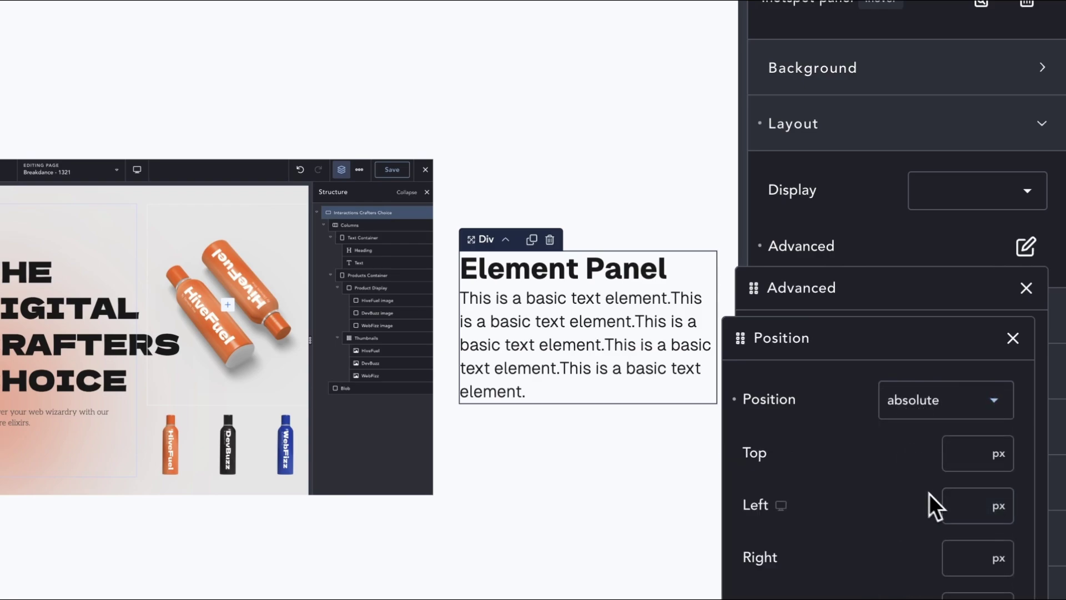
pyautogui.click(897, 233)
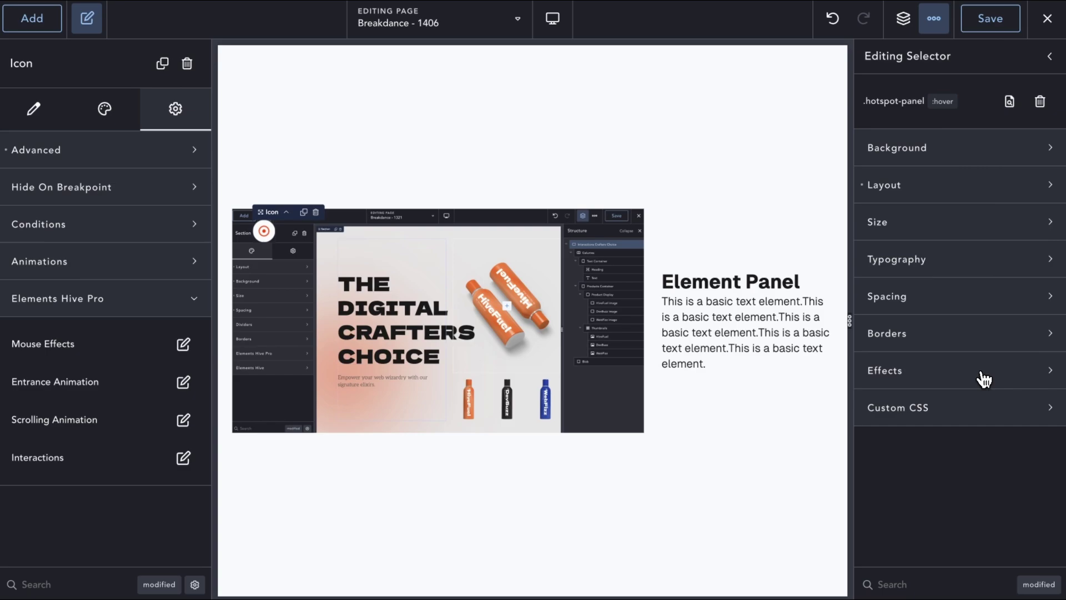
# Set .hotspot-panel opacity to 0 with a 300 ms transition
pyautogui.click(983, 379)
pyautogui.click(1023, 406)
pyautogui.write('0')
pyautogui.scroll(-3, 999, 458)
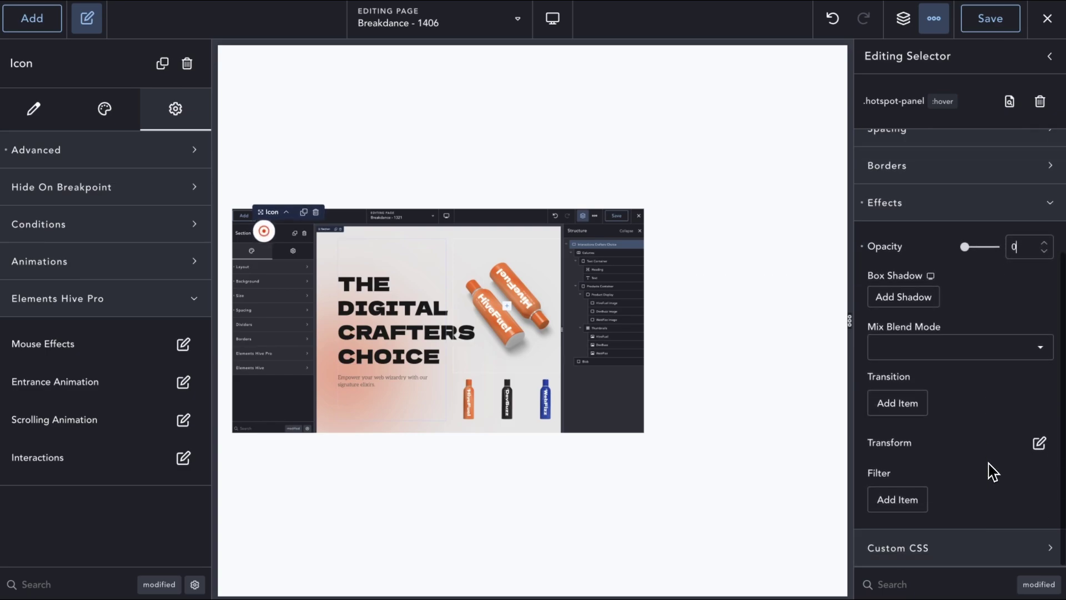
pyautogui.click(902, 402)
pyautogui.click(998, 448)
# Set the transition duration to 300 with ease-out timing and save the page
pyautogui.write('300')
pyautogui.click(937, 501)
pyautogui.click(925, 508)
pyautogui.click(993, 21)
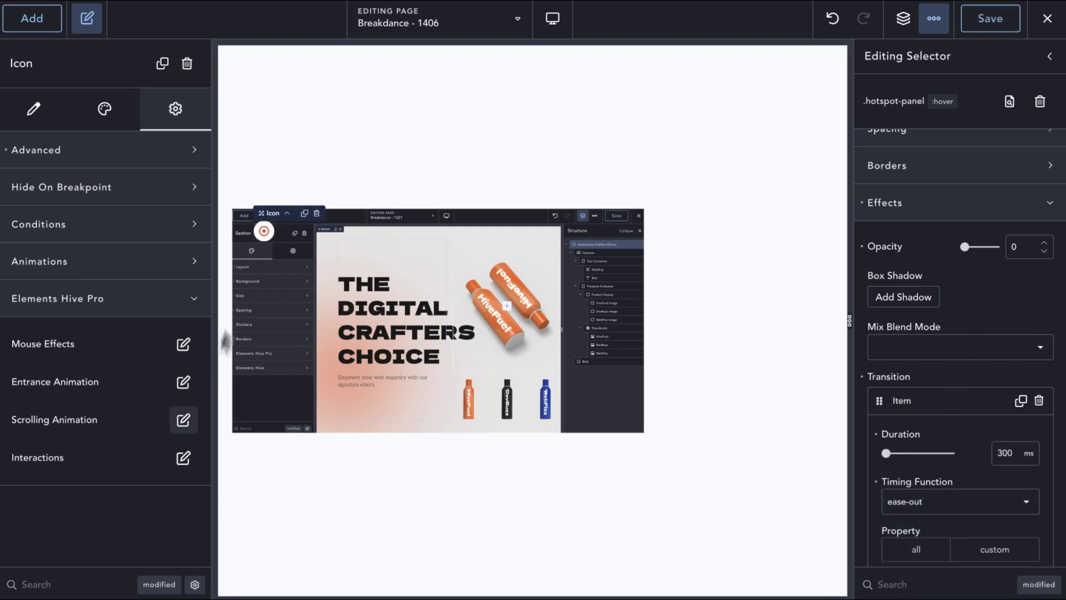
# Add a click-triggered interaction that fires from the hotspot icon itself
pyautogui.click(184, 458)
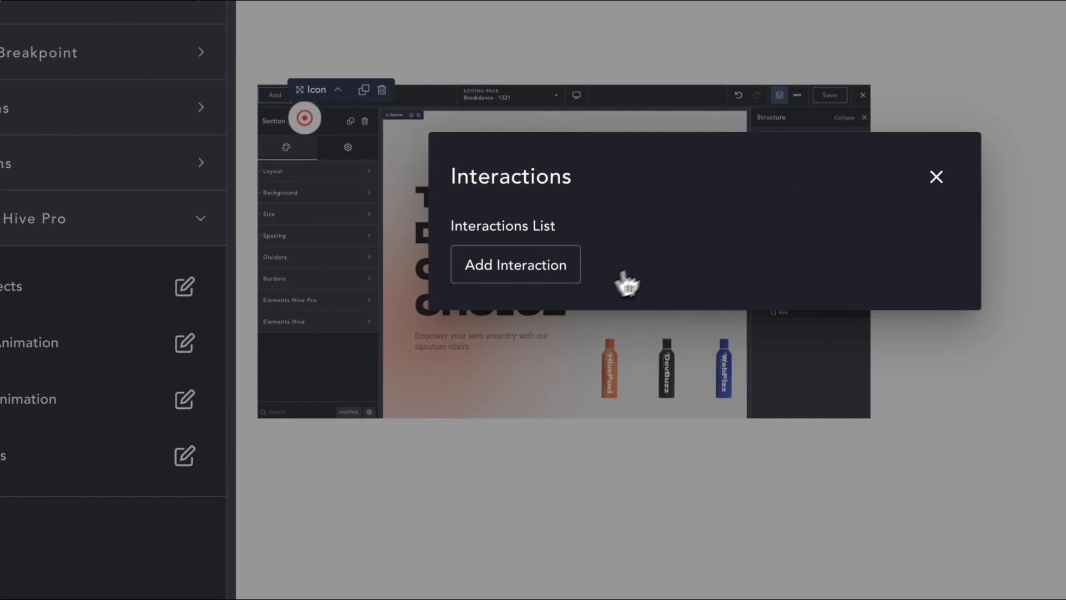
pyautogui.click(549, 267)
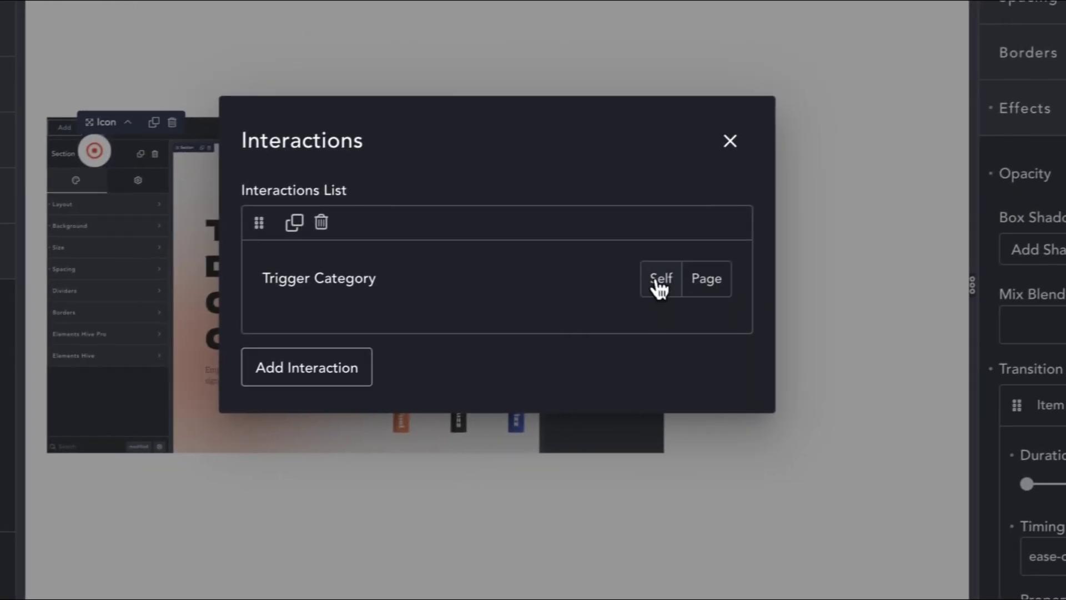
pyautogui.click(871, 243)
pyautogui.click(593, 259)
pyautogui.click(571, 270)
pyautogui.click(588, 314)
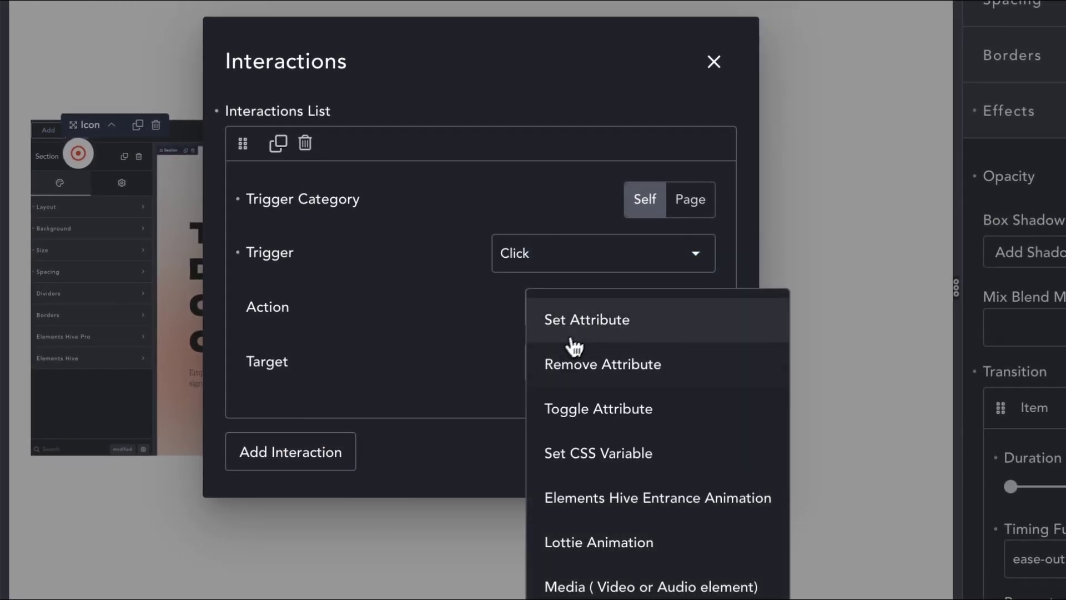
pyautogui.click(573, 333)
# Make the action Remove Attribute for the CSS class .hotspot-panel--active
pyautogui.click(561, 233)
pyautogui.click(555, 286)
pyautogui.click(580, 284)
pyautogui.click(598, 333)
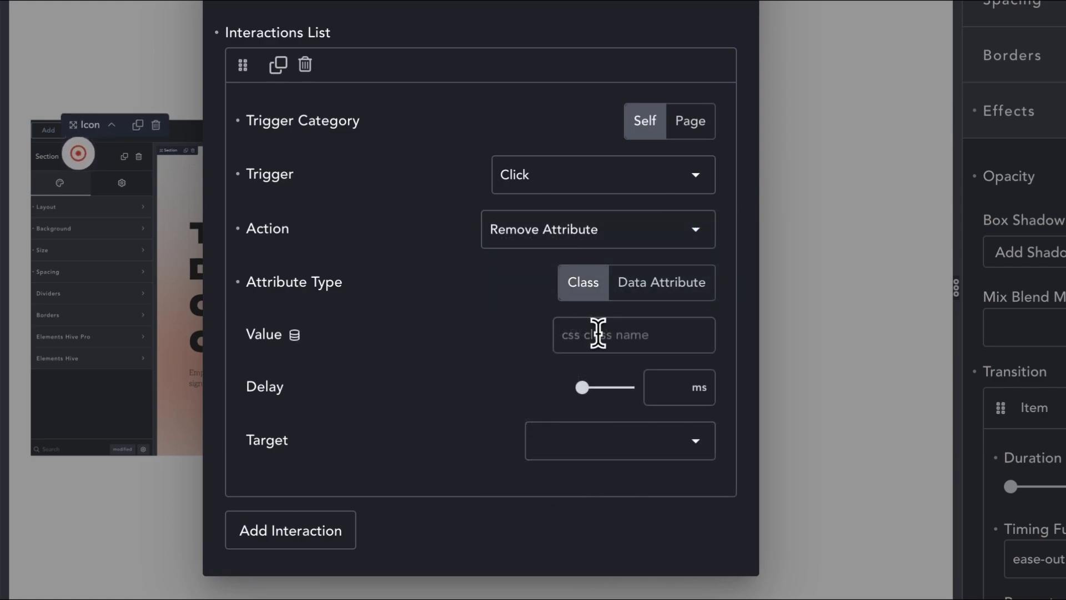
pyautogui.write('.hots')
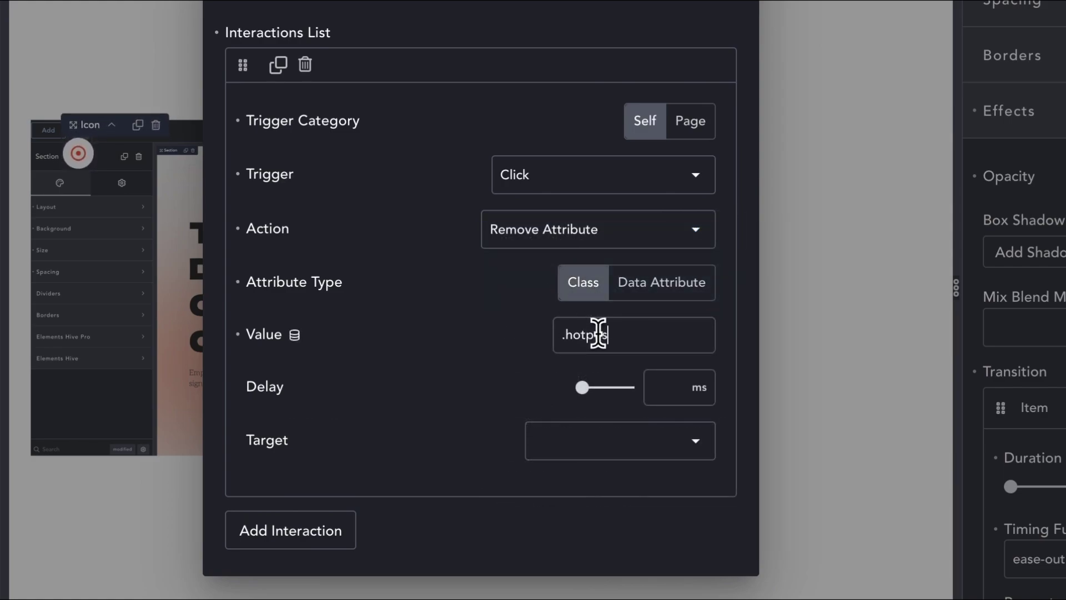
pyautogui.write('p')
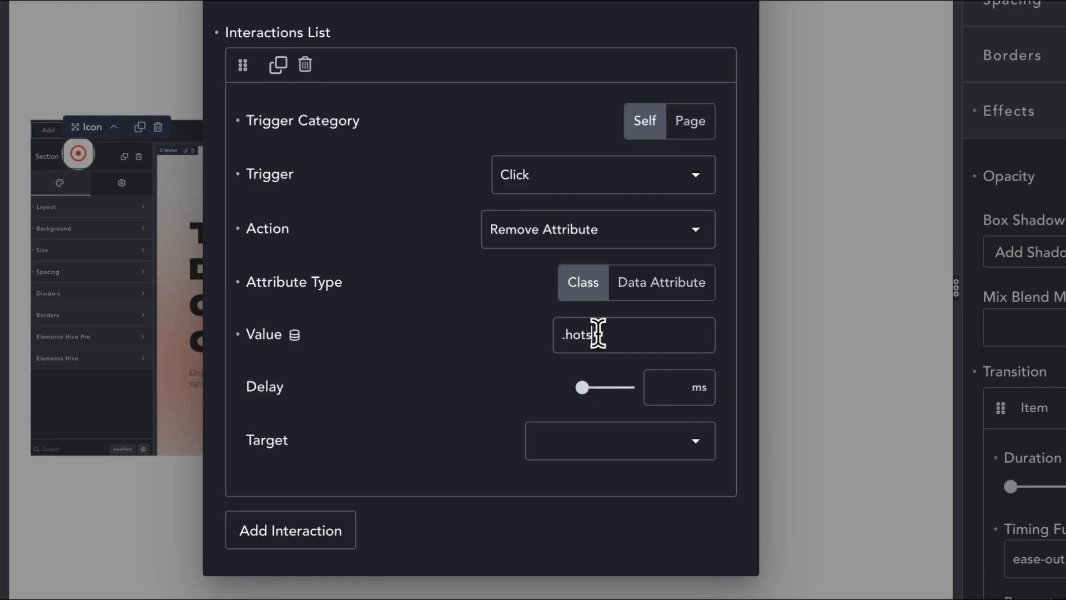
pyautogui.press('BackSpace')
pyautogui.write('spot-panel')
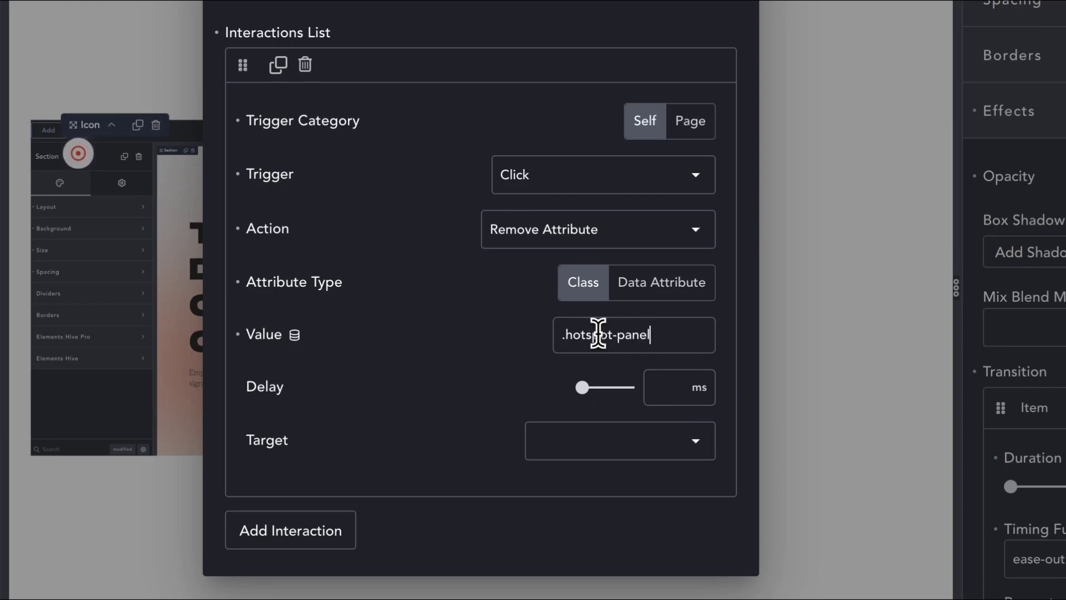
pyautogui.write('l--active')
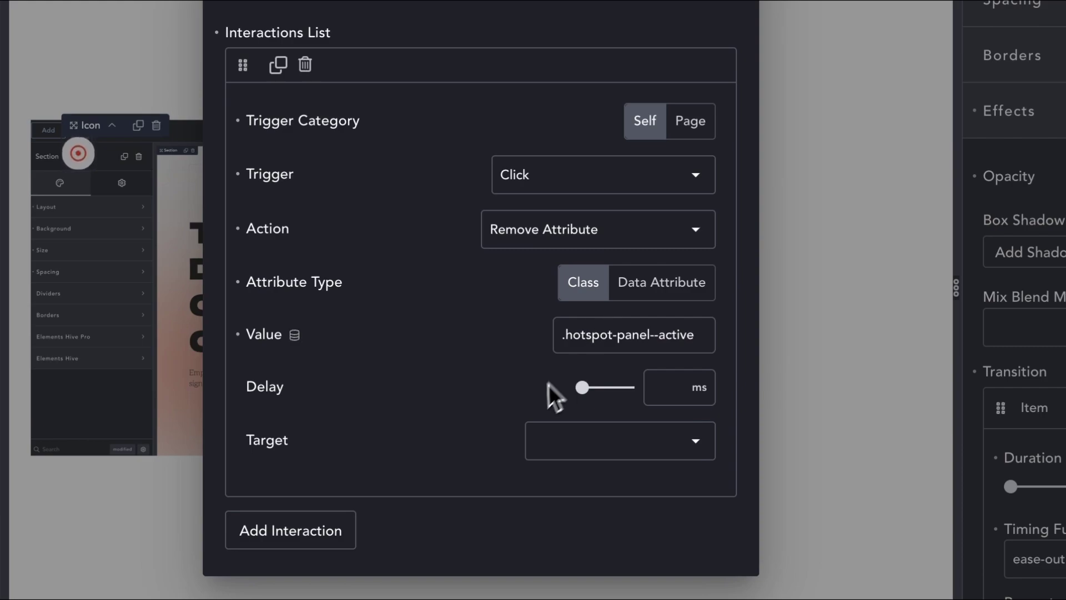
# Target the interaction at the .hotspot-panel CSS selector
pyautogui.click(574, 443)
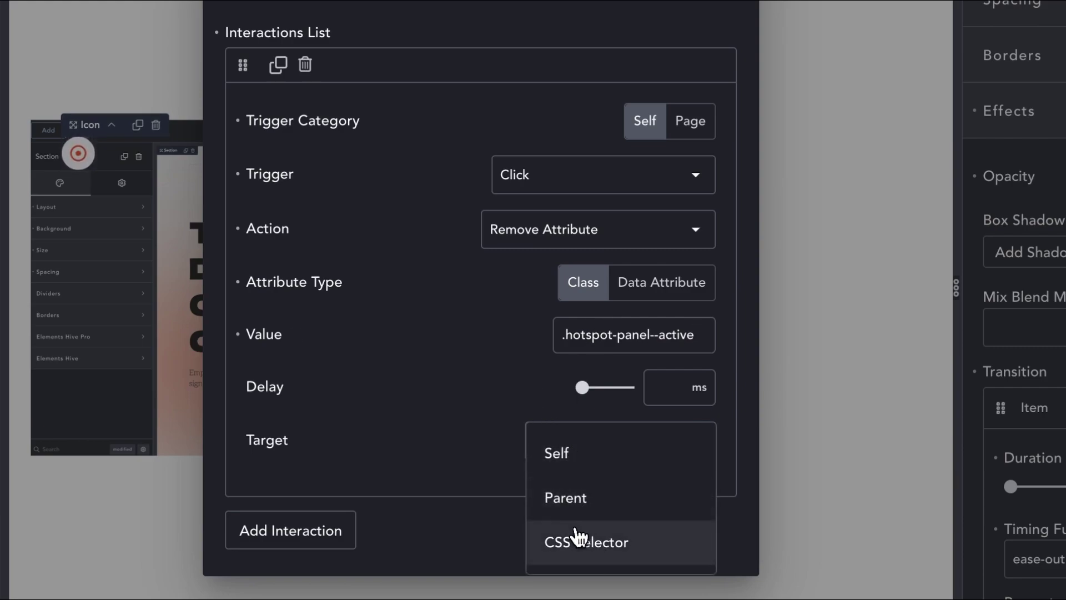
pyautogui.click(578, 539)
pyautogui.doubleClick(648, 318)
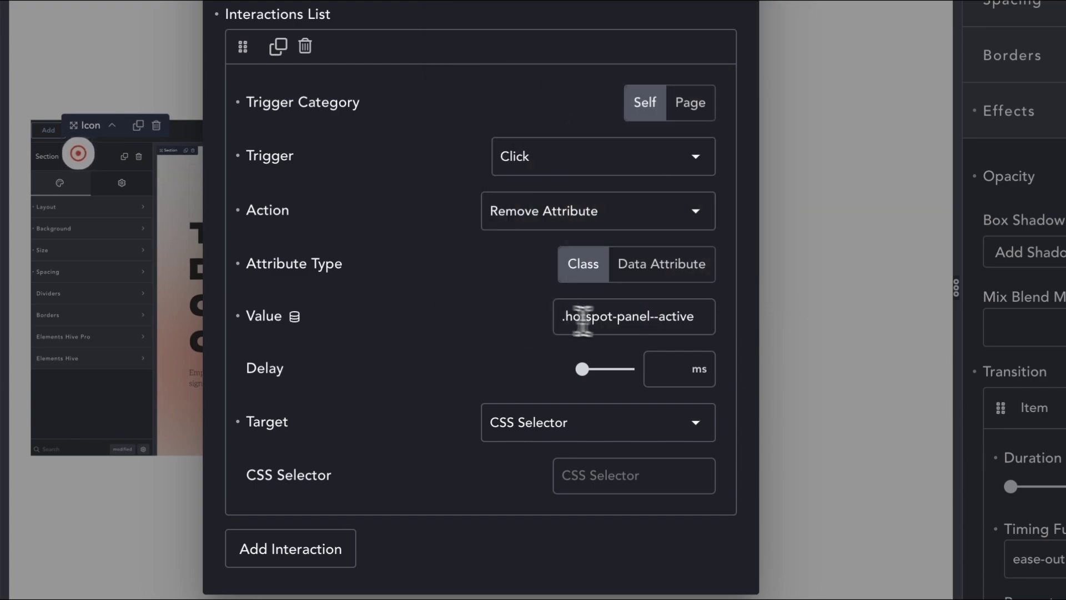
pyautogui.moveTo(648, 318); pyautogui.dragTo(478, 321)
pyautogui.hotkey('ctrl', 'c')
pyautogui.click(572, 475)
pyautogui.hotkey('ctrl', 'v')
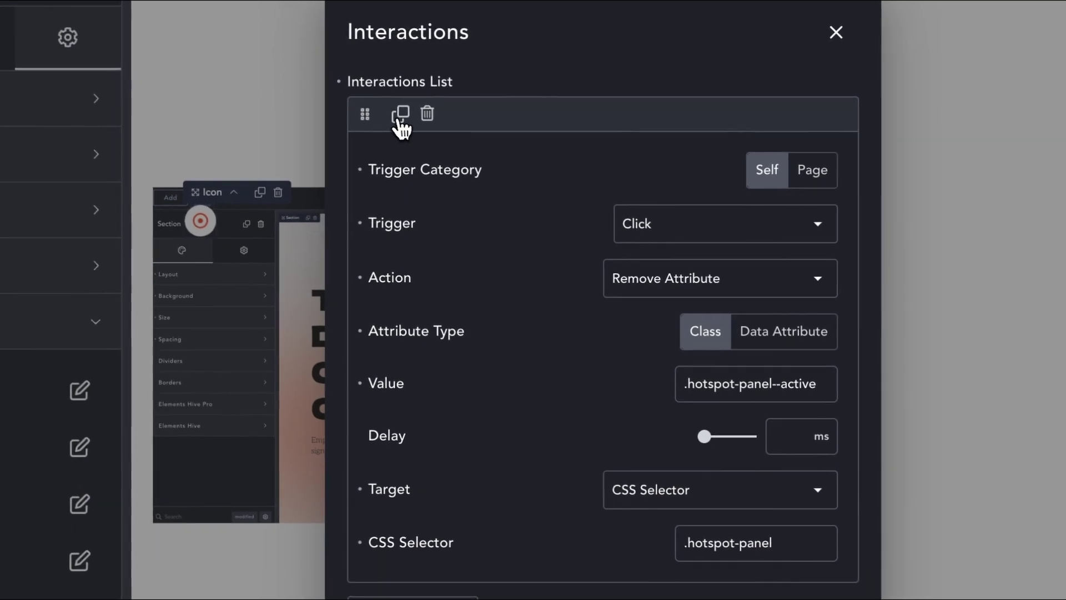
# Duplicate the interaction as a Set Attribute action targeting .hotspot-panel__element
pyautogui.click(400, 128)
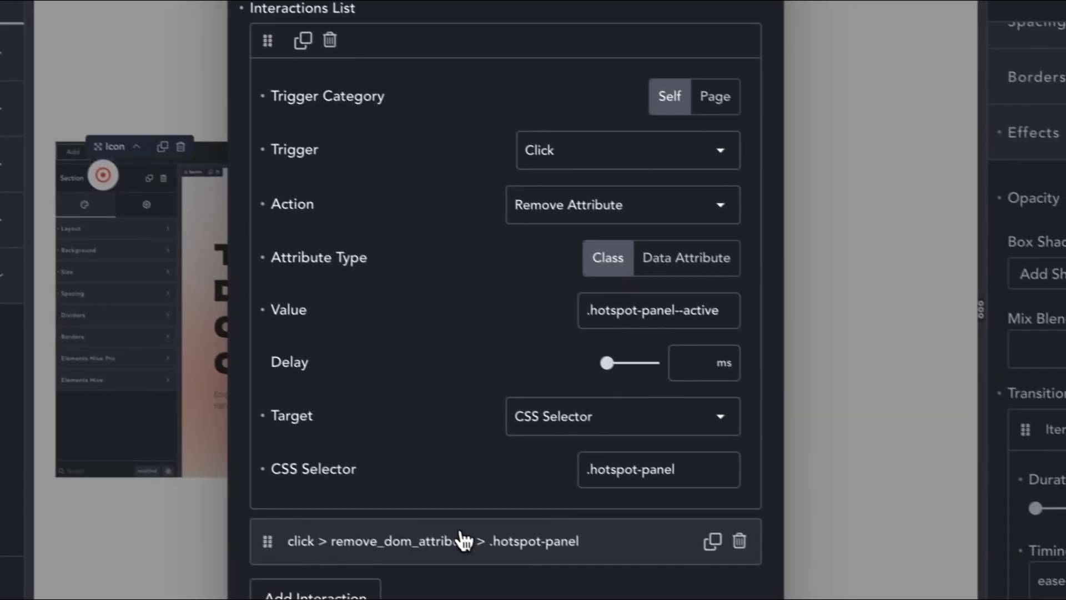
pyautogui.click(543, 579)
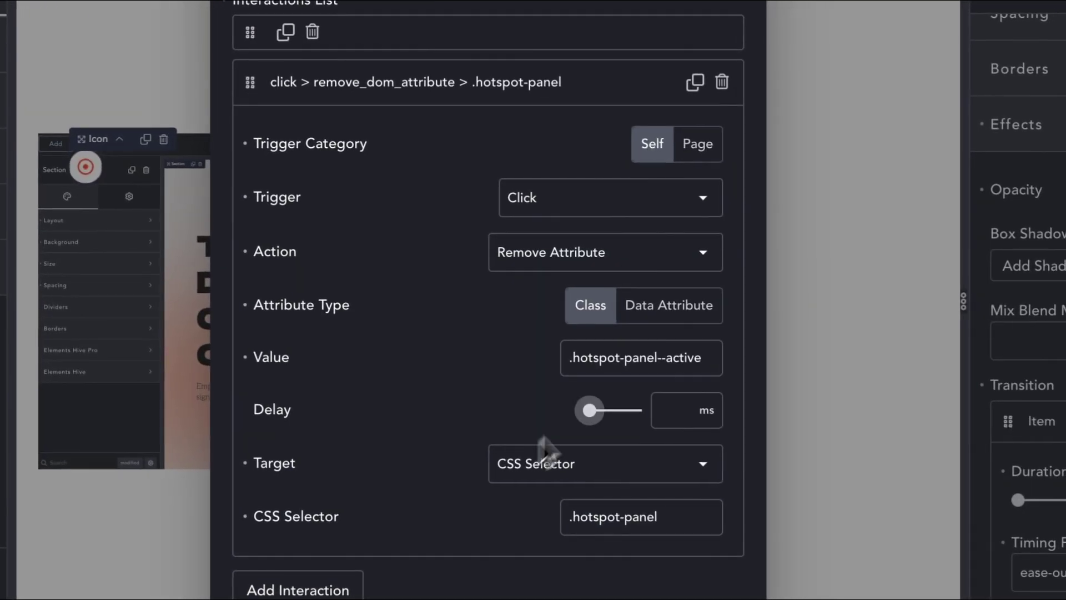
pyautogui.click(622, 268)
pyautogui.click(579, 266)
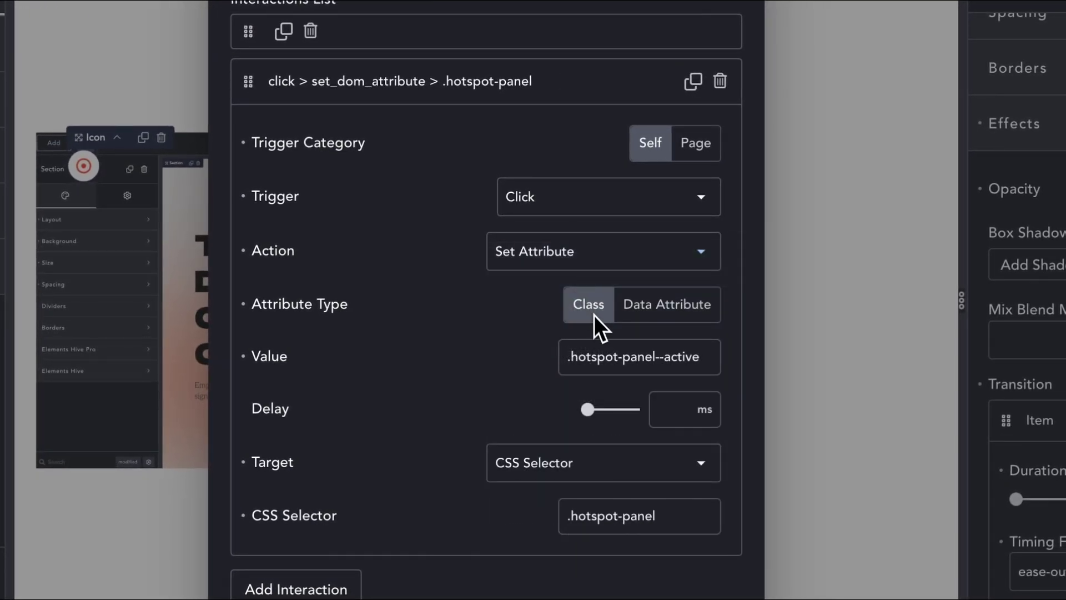
pyautogui.click(672, 516)
pyautogui.write('__element')
pyautogui.click(610, 81)
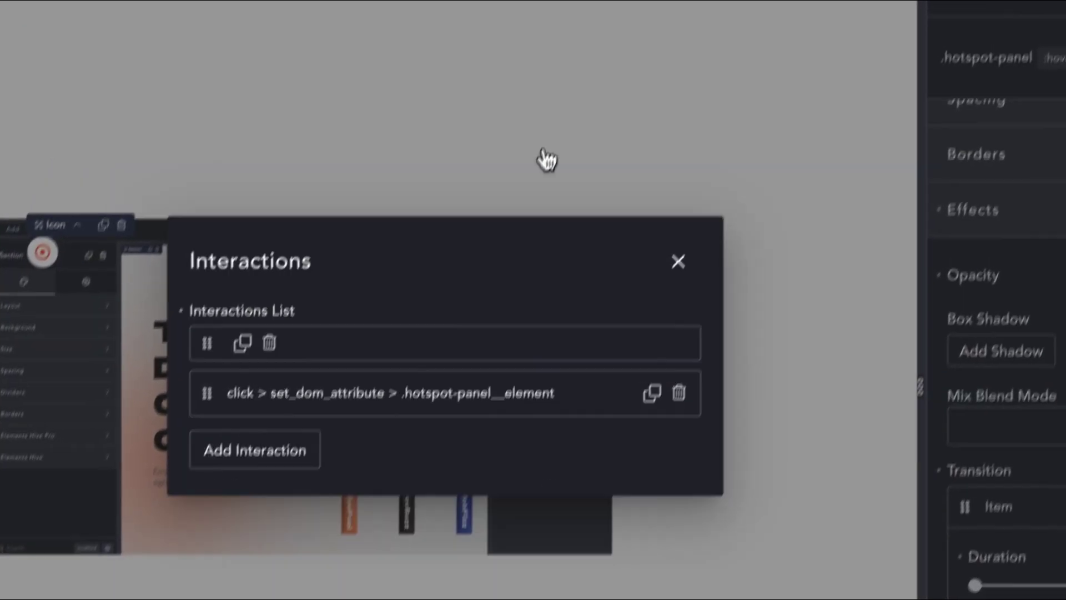
# Add a .hotspot-panel--active class selector, open its Effects for opacity, and save the page
pyautogui.click(656, 306)
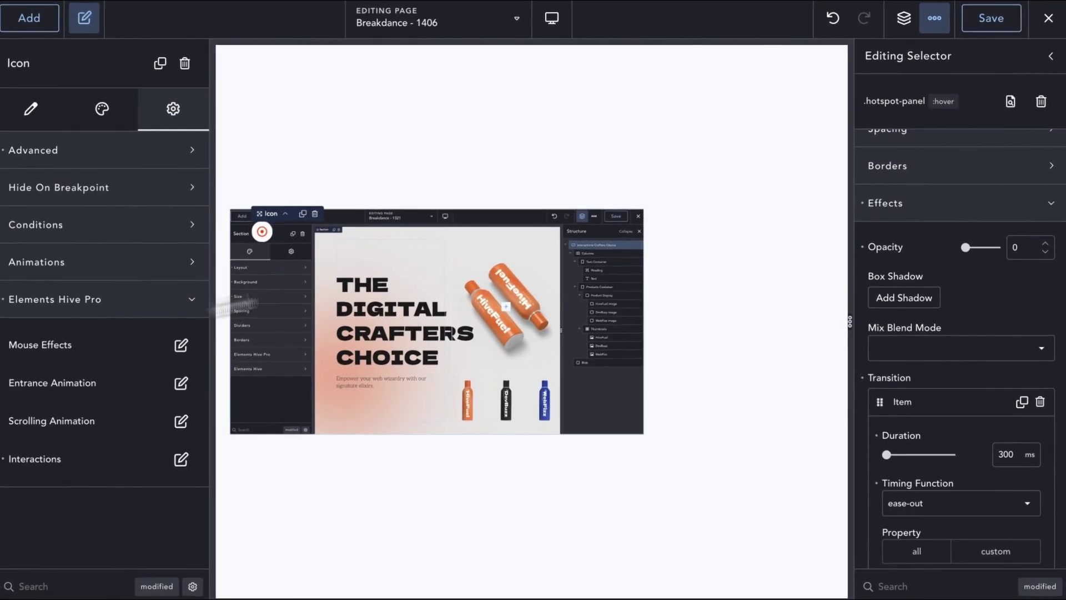
pyautogui.click(1050, 56)
pyautogui.click(961, 108)
pyautogui.write('.hotspot-panel--active')
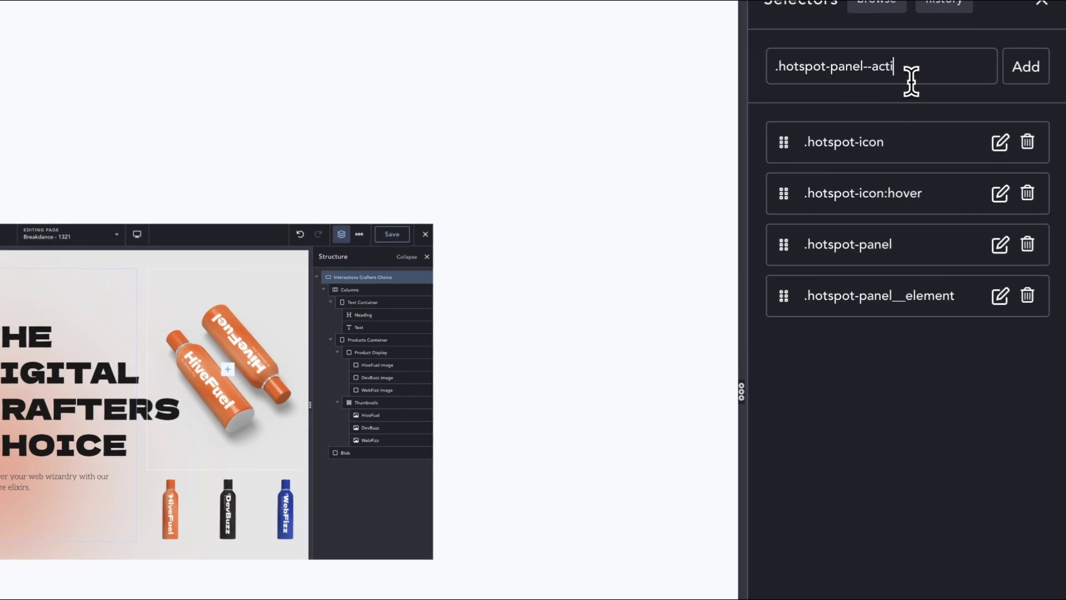
pyautogui.click(1026, 67)
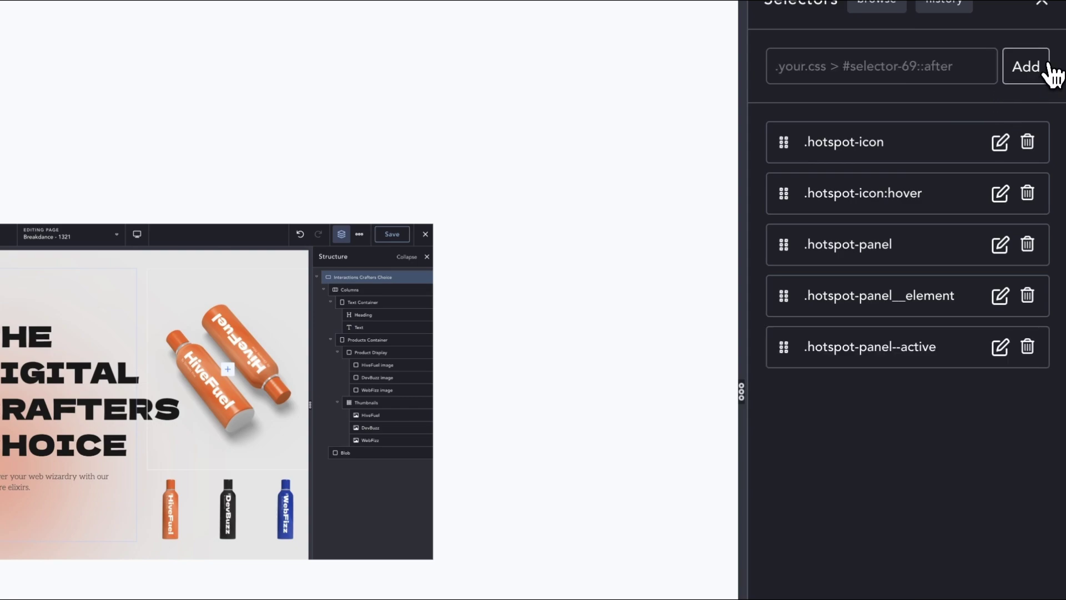
pyautogui.click(896, 348)
pyautogui.click(944, 461)
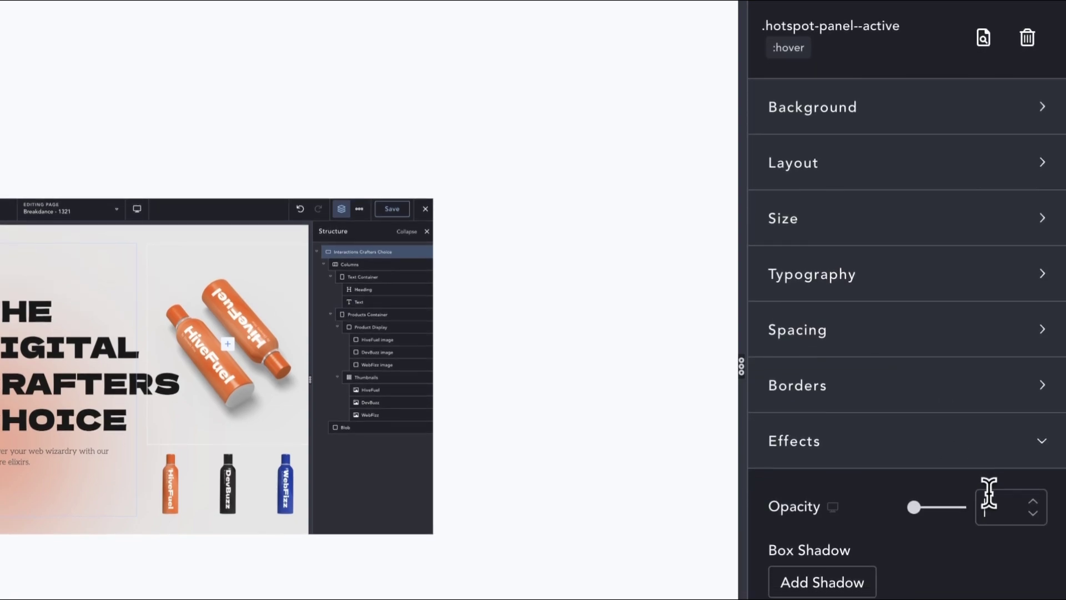
pyautogui.click(952, 25)
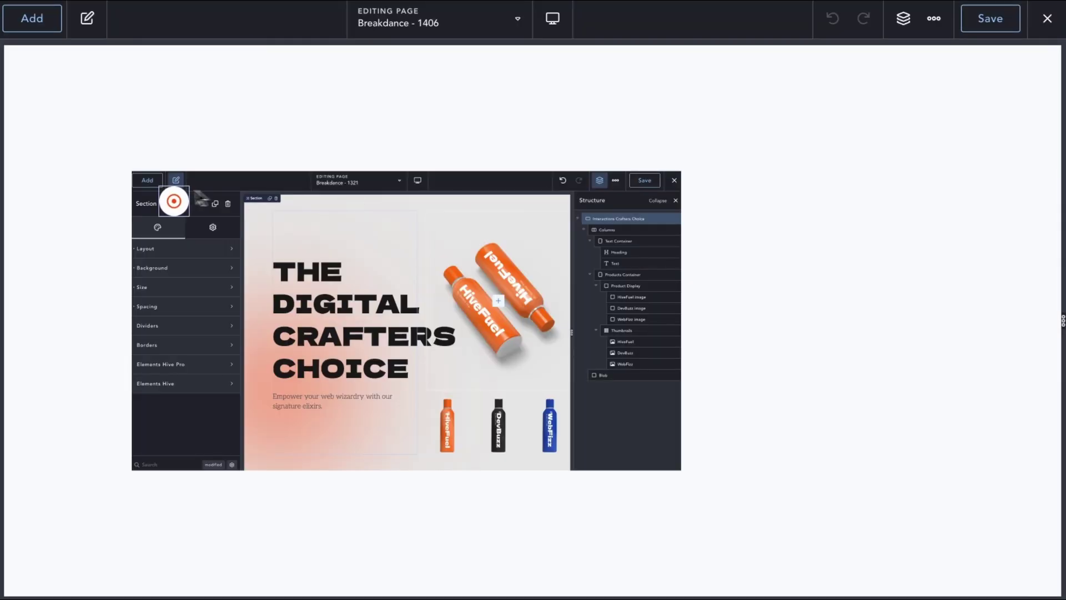
# Add 'cursor: pointer;' to the .hotspot-icon:hover selector's custom CSS
pyautogui.click(173, 200)
pyautogui.click(933, 23)
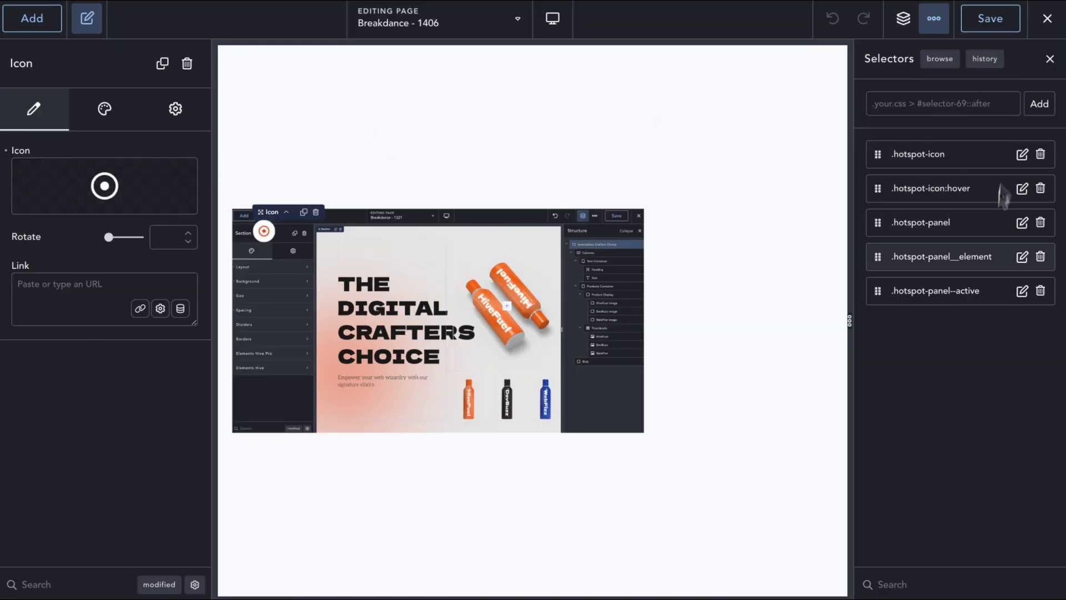
pyautogui.click(1020, 186)
pyautogui.click(944, 407)
pyautogui.press('Return')
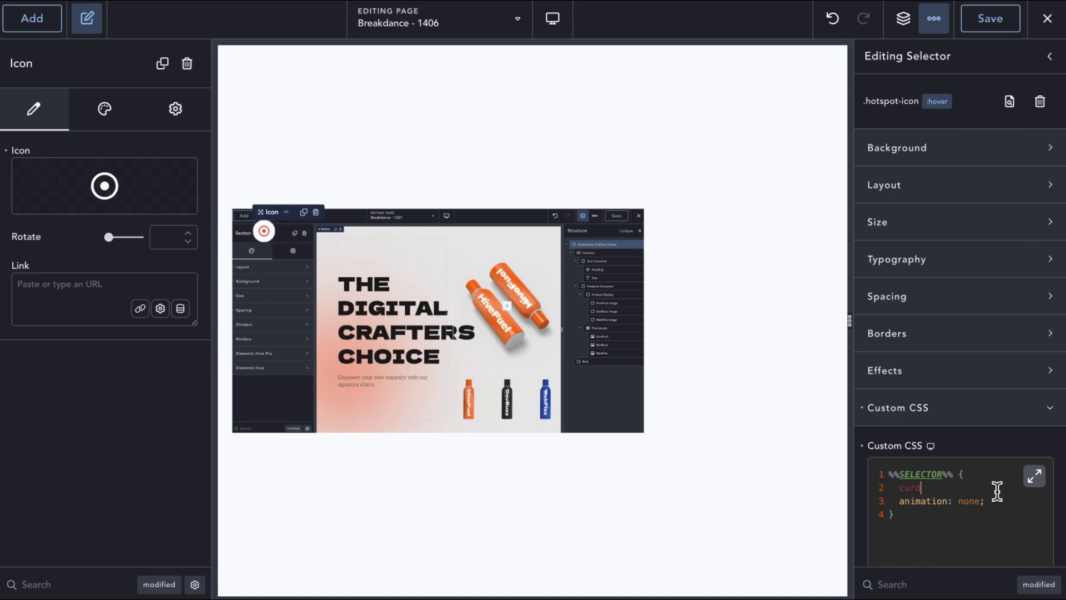
pyautogui.write('cursor: pointer;')
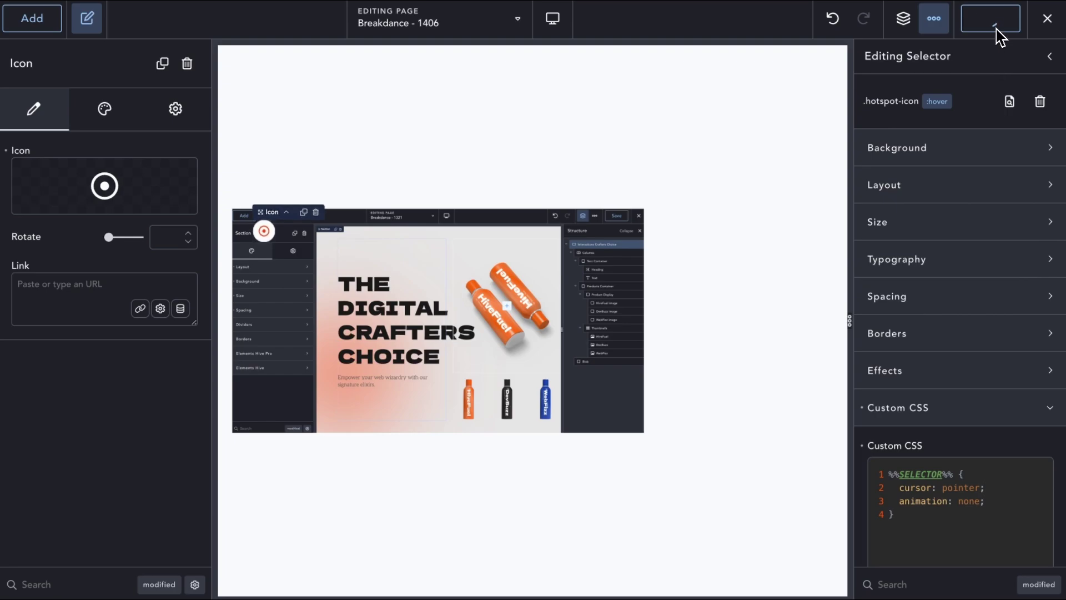
# Give the .hotspot-panel--active selector a blur filter
pyautogui.click(1048, 56)
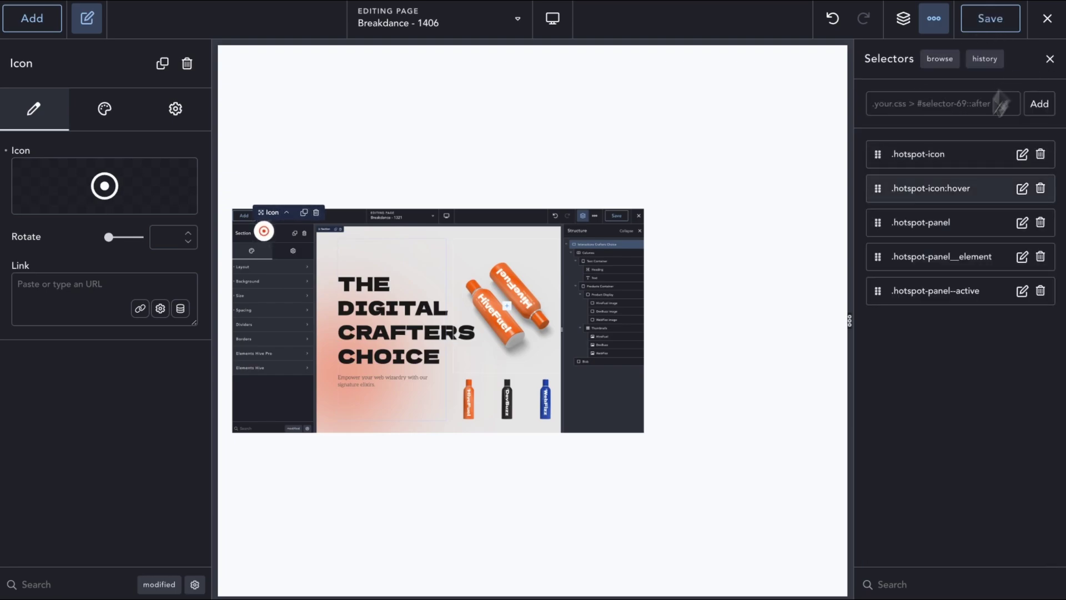
pyautogui.click(1021, 292)
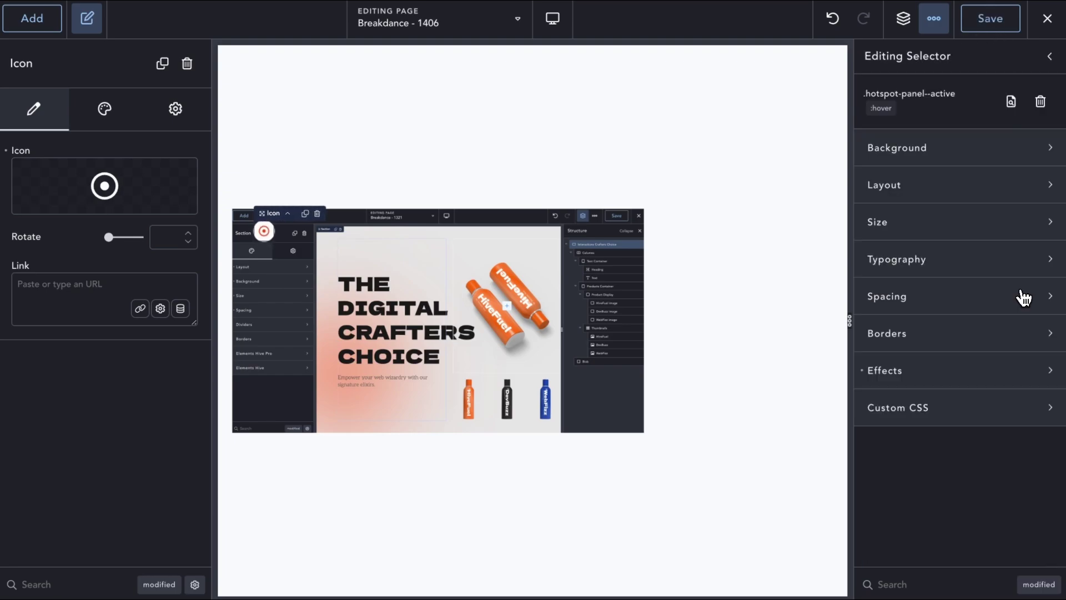
pyautogui.click(938, 363)
pyautogui.scroll(-3, 961, 421)
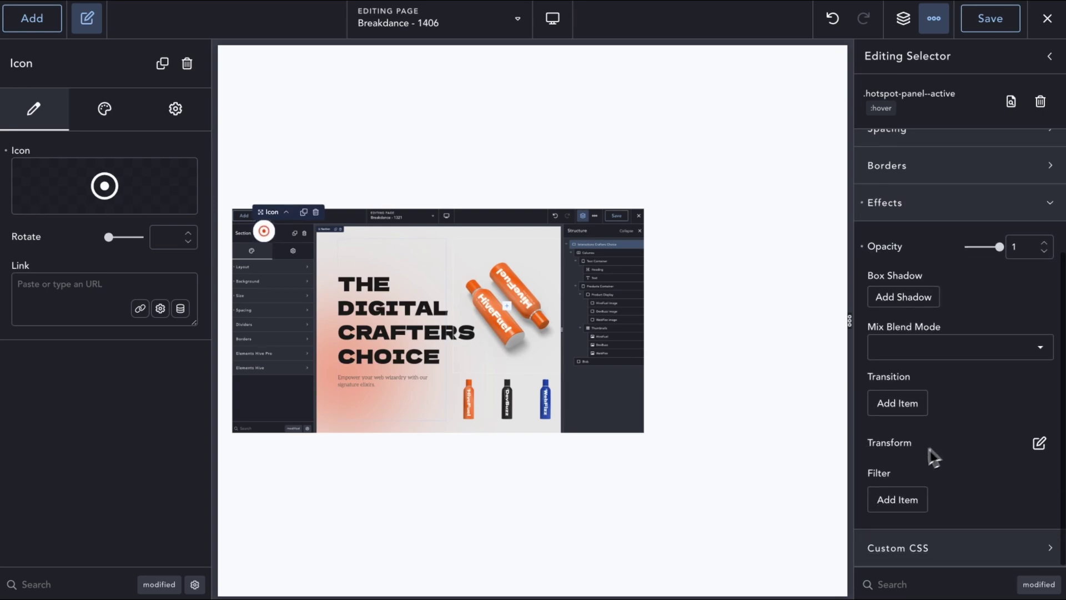
pyautogui.click(924, 496)
pyautogui.scroll(-2, 926, 503)
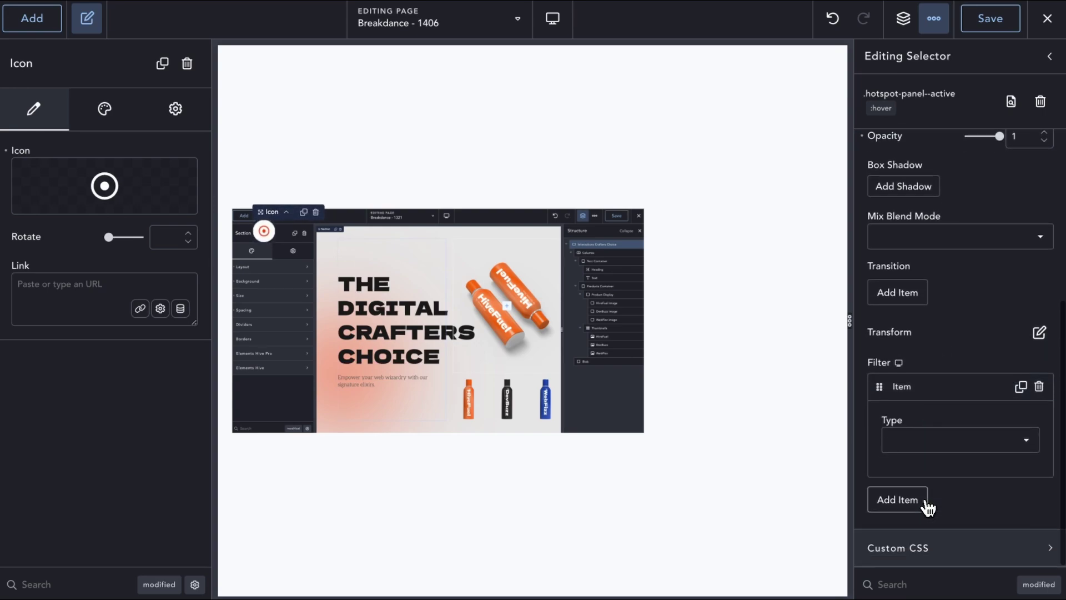
pyautogui.click(950, 440)
pyautogui.click(946, 389)
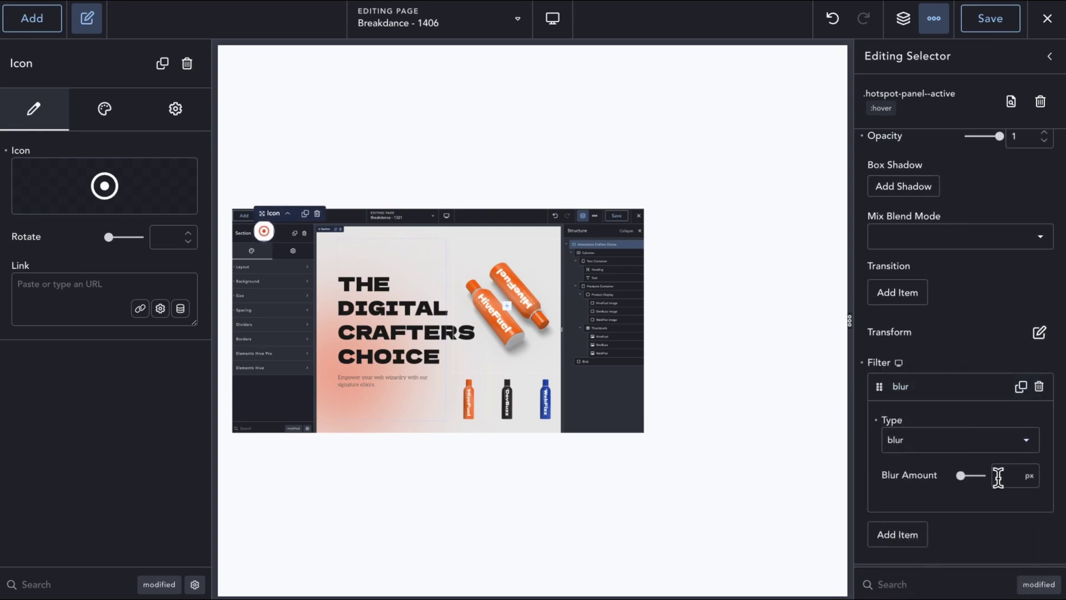
# Add a 20px blur filter to the .hotspot-panel selector and save the page
pyautogui.click(1049, 56)
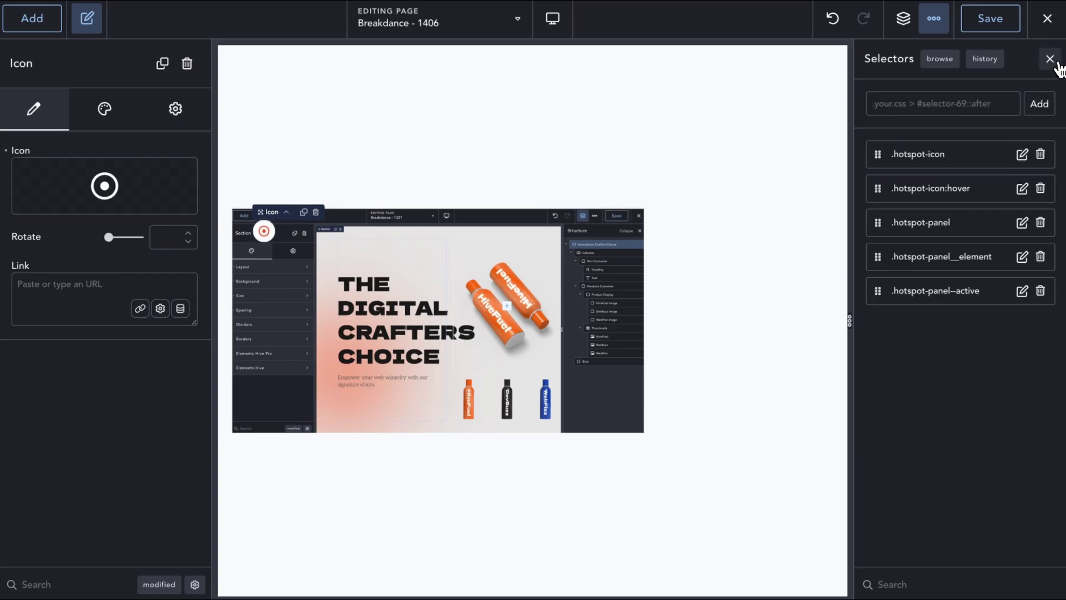
pyautogui.click(1021, 222)
pyautogui.click(959, 371)
pyautogui.scroll(-4, 959, 379)
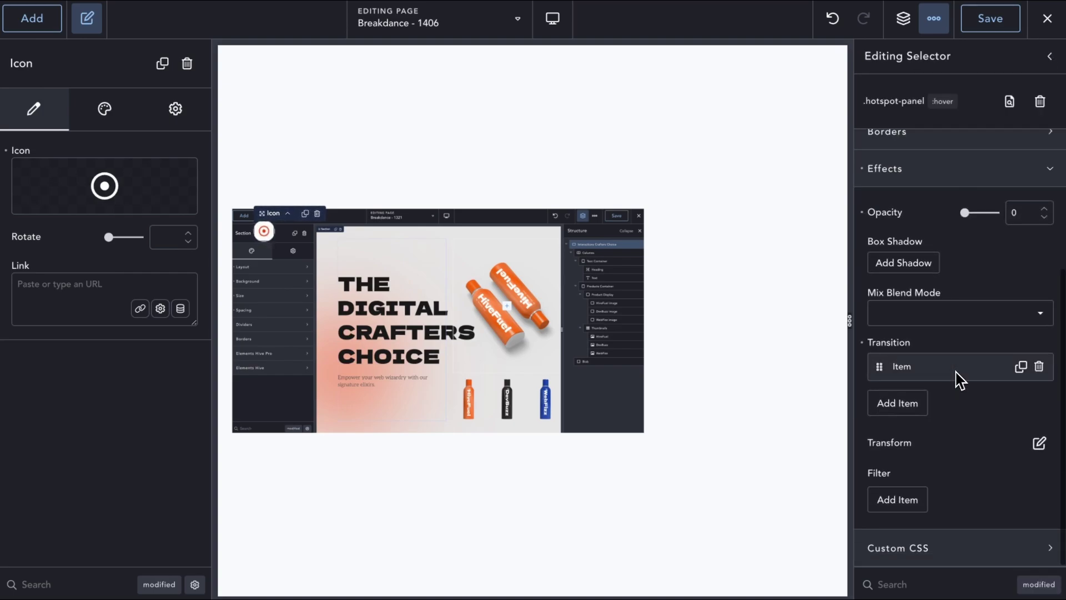
pyautogui.click(902, 494)
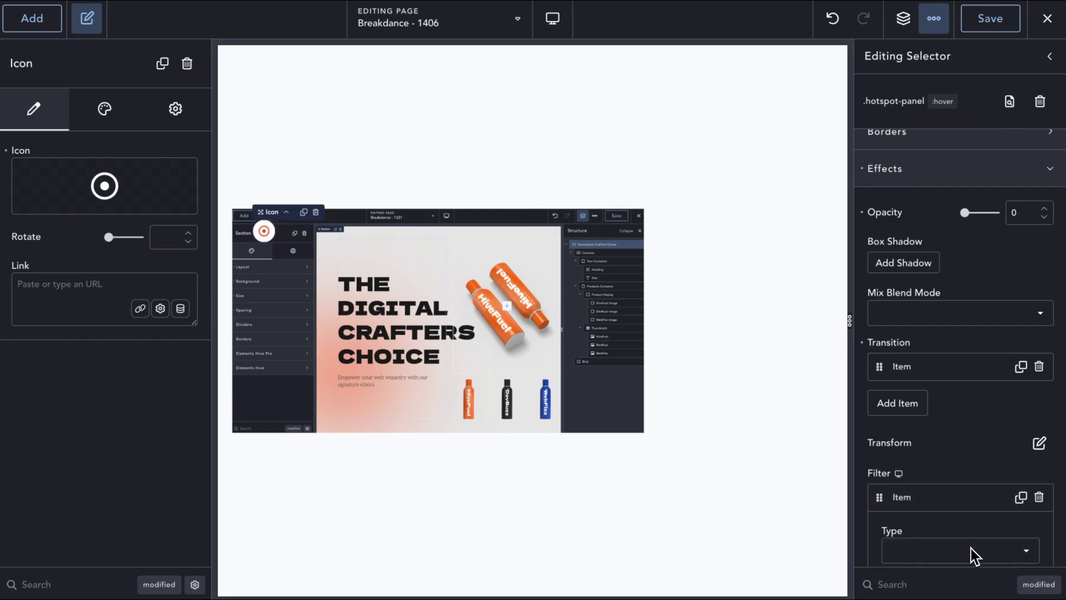
pyautogui.scroll(-2, 970, 546)
pyautogui.click(956, 447)
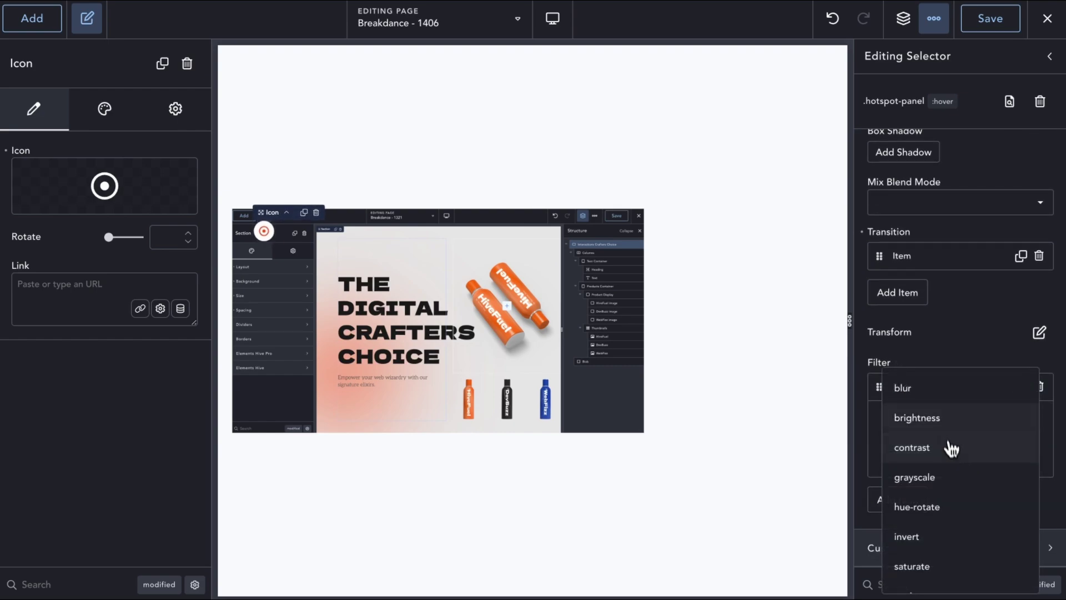
pyautogui.click(953, 389)
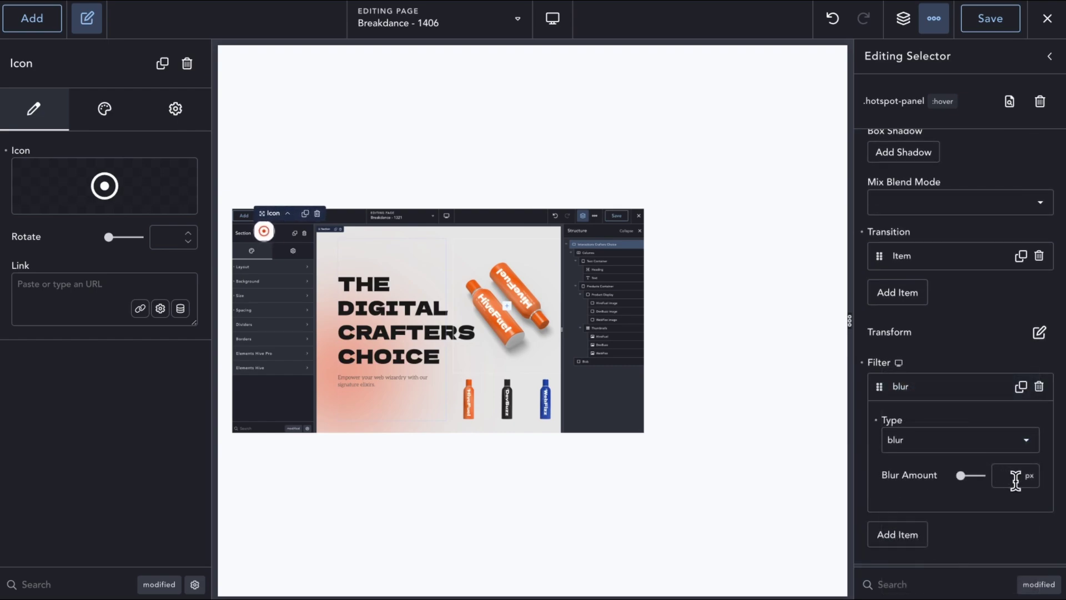
pyautogui.click(991, 26)
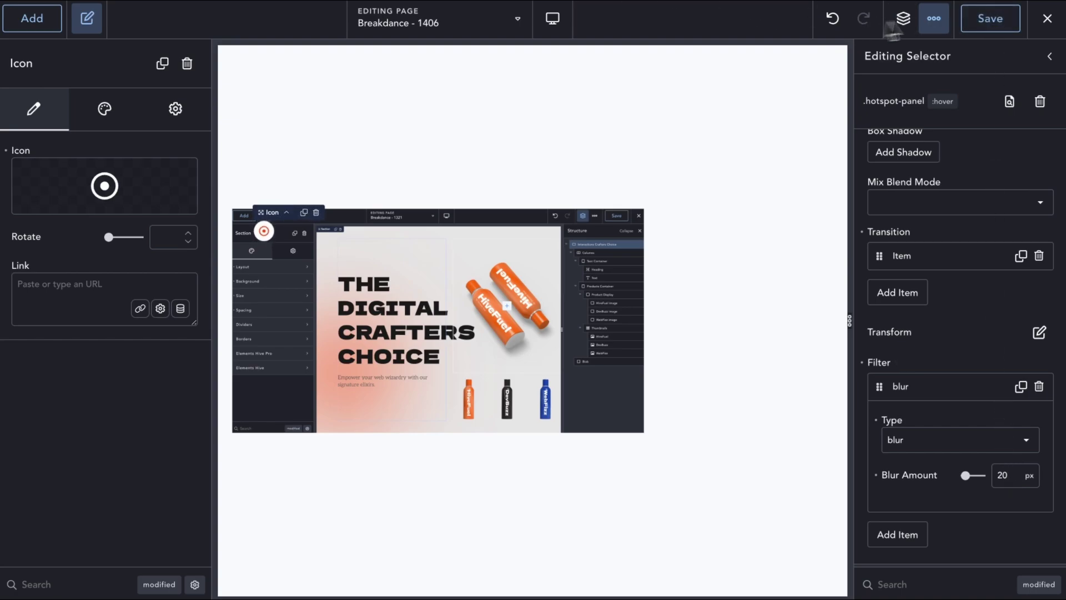
pyautogui.click(1041, 27)
# After viewing the live page, duplicate the icon as Element hotspot and Structure hotspot, placed top-right
pyautogui.click(999, 49)
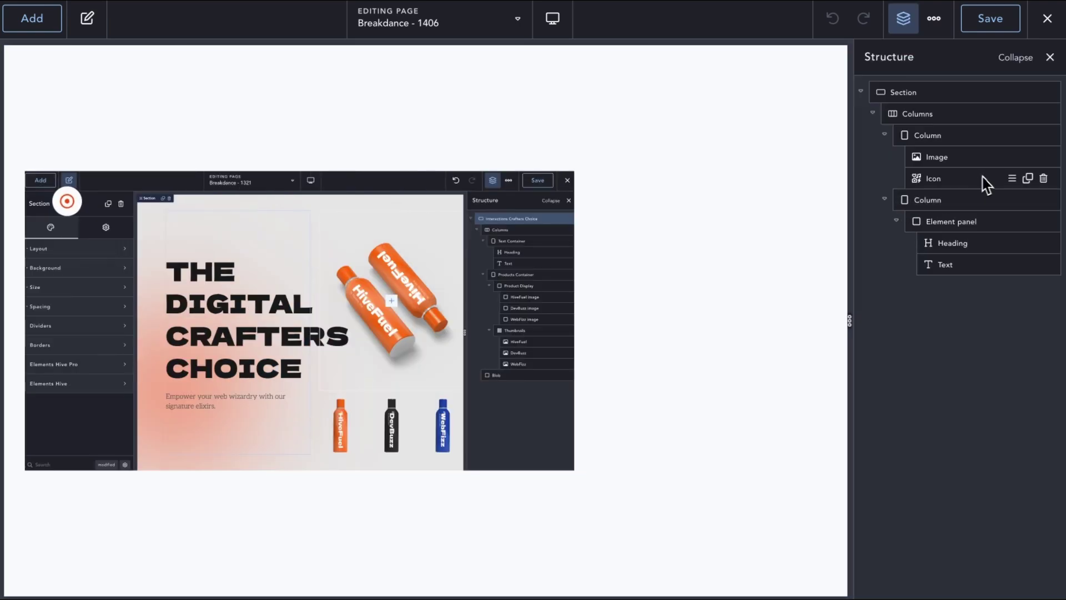
pyautogui.click(1028, 178)
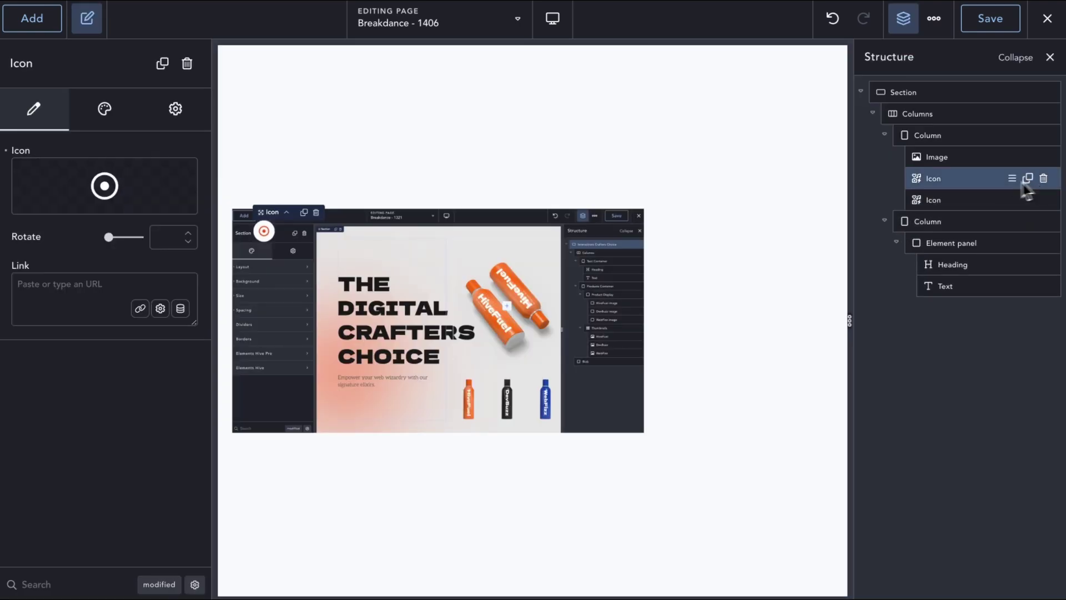
pyautogui.click(937, 203)
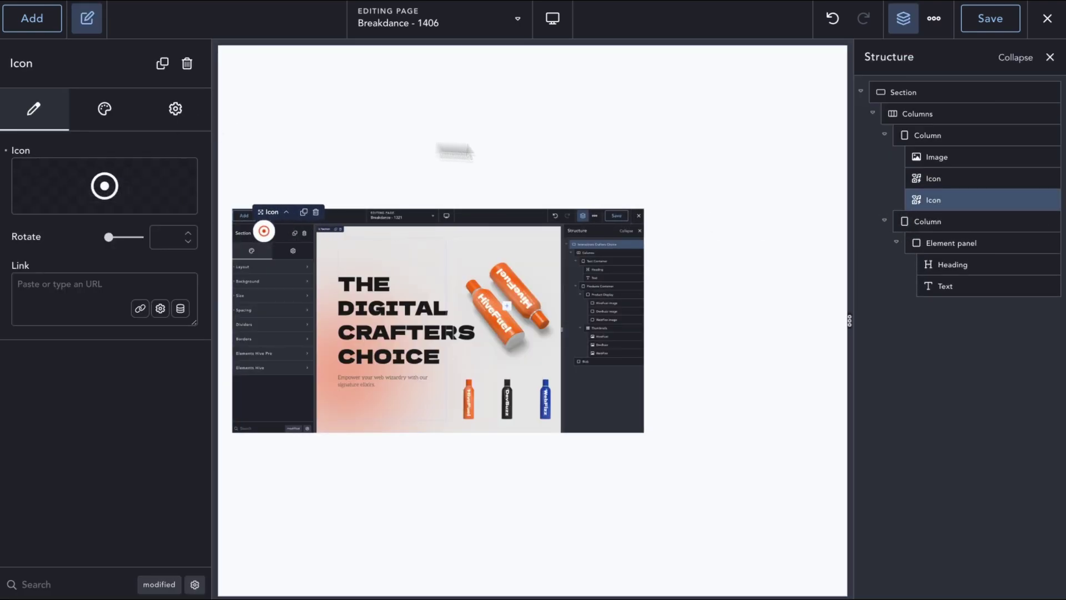
pyautogui.click(943, 177)
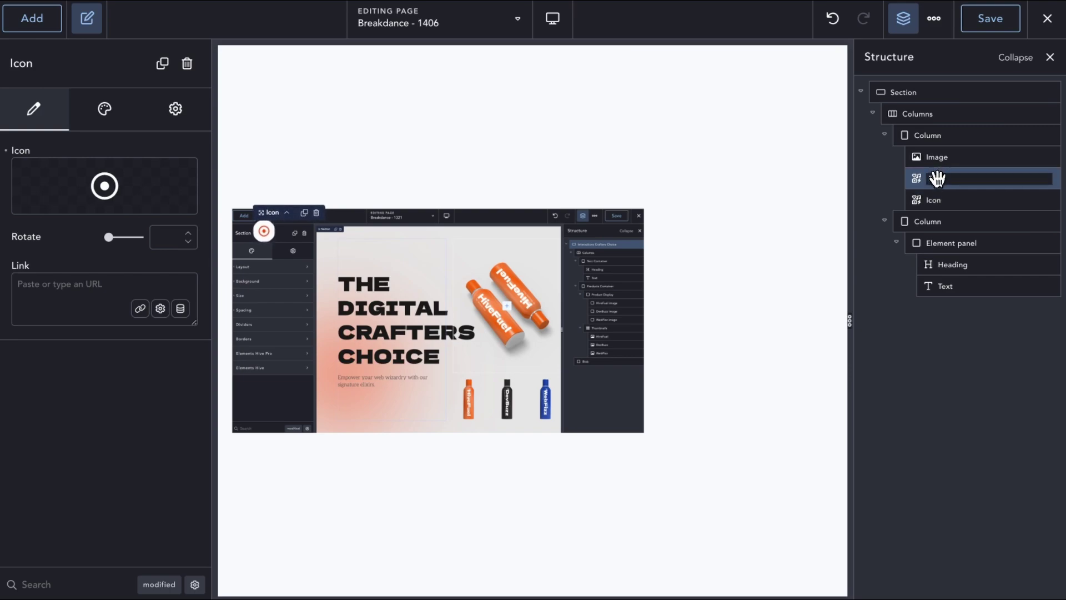
pyautogui.doubleClick(935, 198)
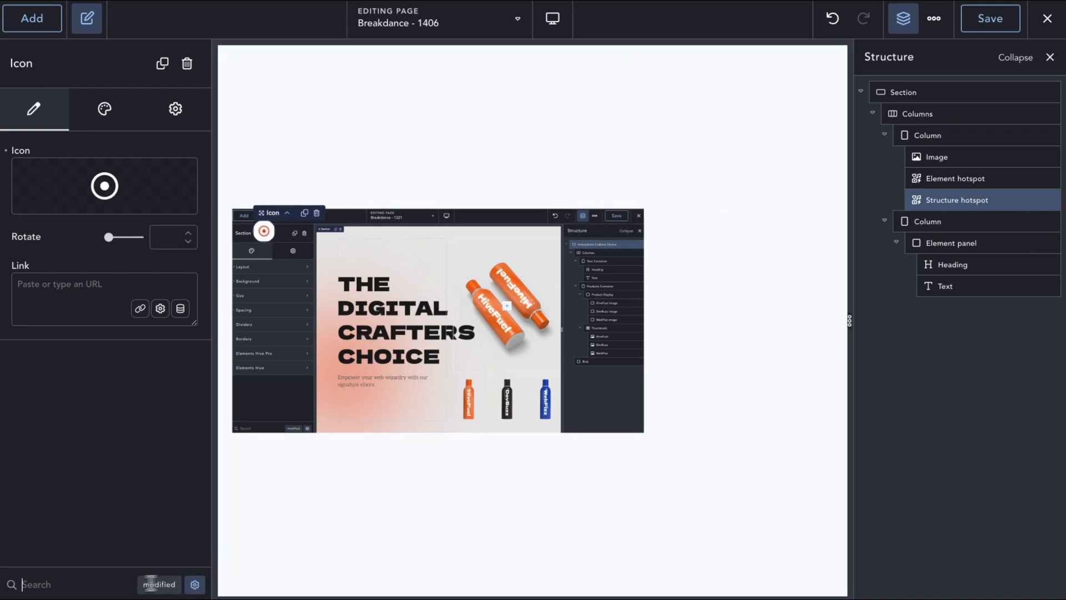
pyautogui.write('posi')
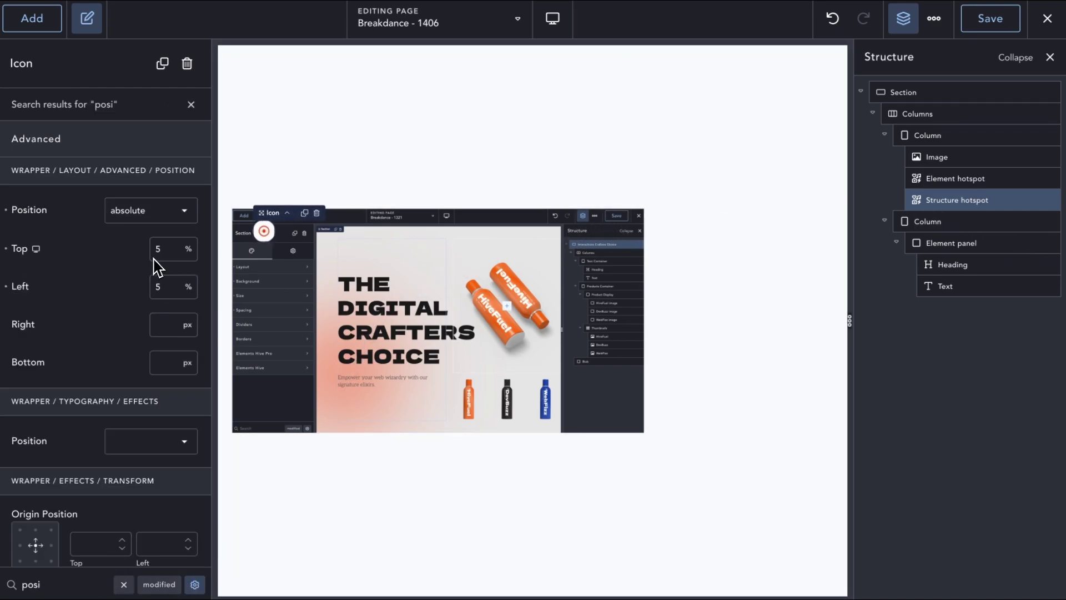
pyautogui.click(159, 327)
# Duplicate the Element panel and rename the copy Structure panel
pyautogui.click(987, 242)
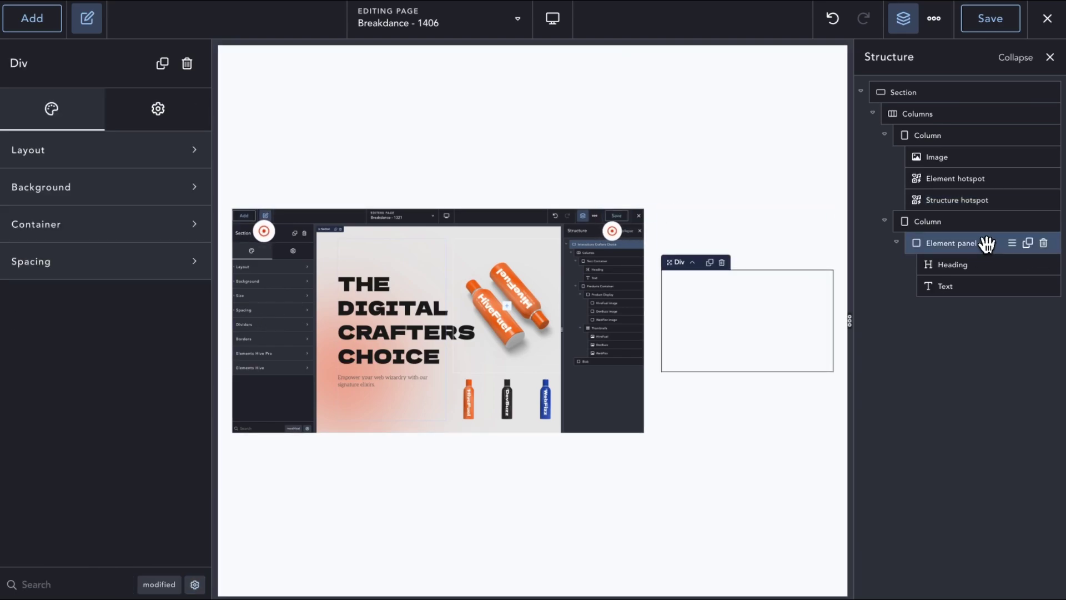
pyautogui.click(1028, 243)
pyautogui.doubleClick(942, 308)
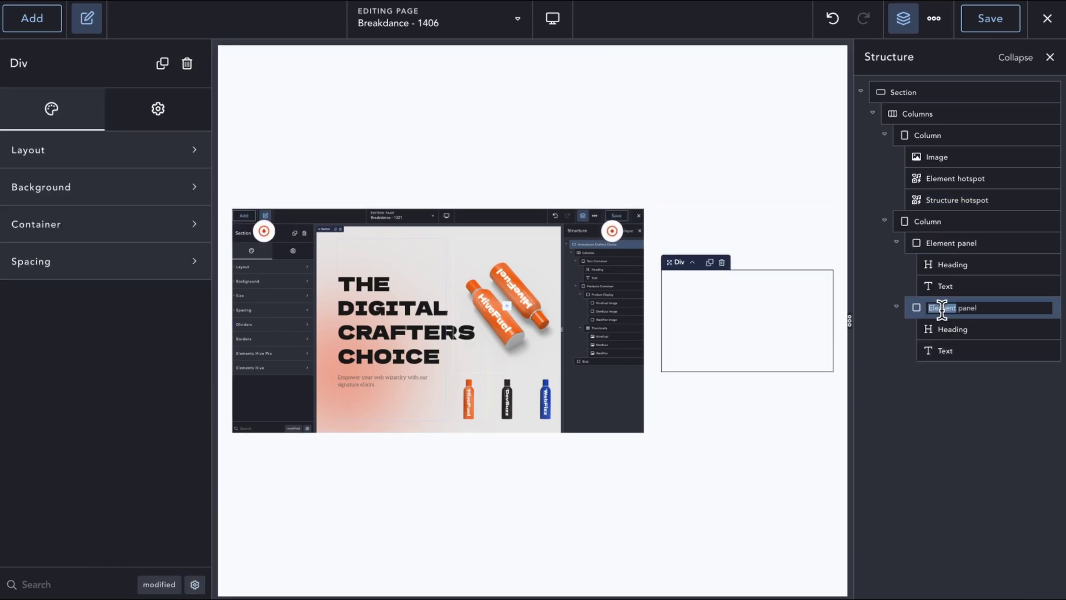
pyautogui.click(939, 327)
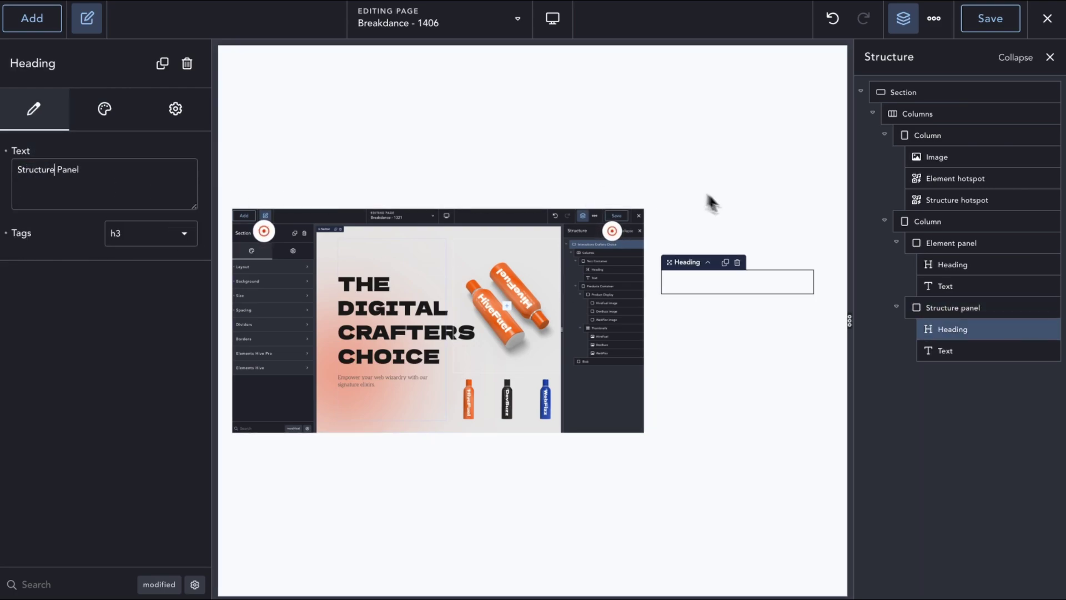
# Point the Structure hotspot's second click interaction at .hotspot-panel__structure
pyautogui.click(960, 200)
pyautogui.click(183, 107)
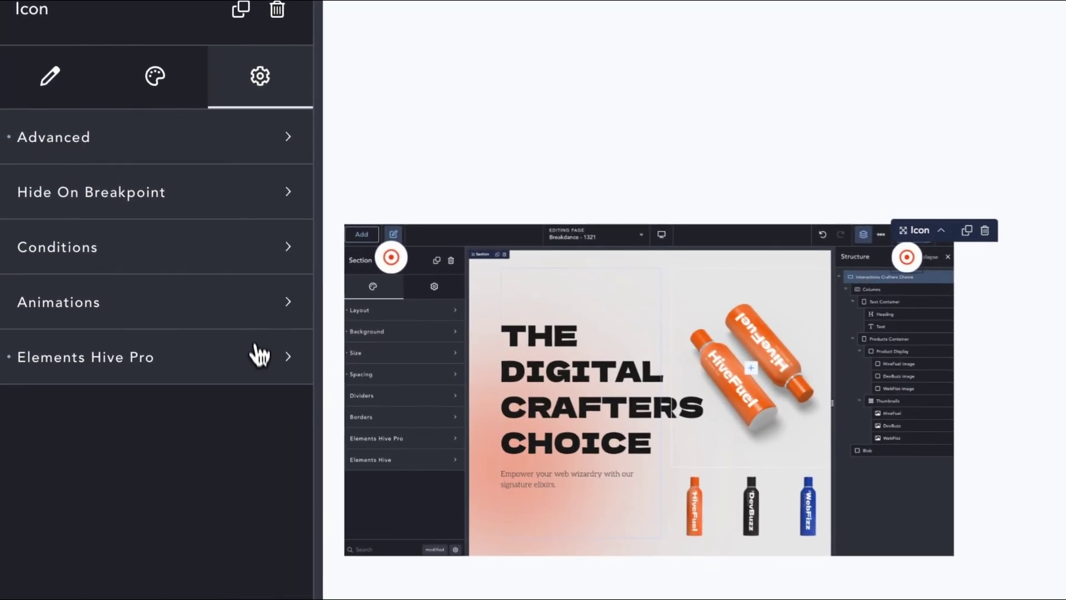
pyautogui.click(232, 339)
pyautogui.click(276, 585)
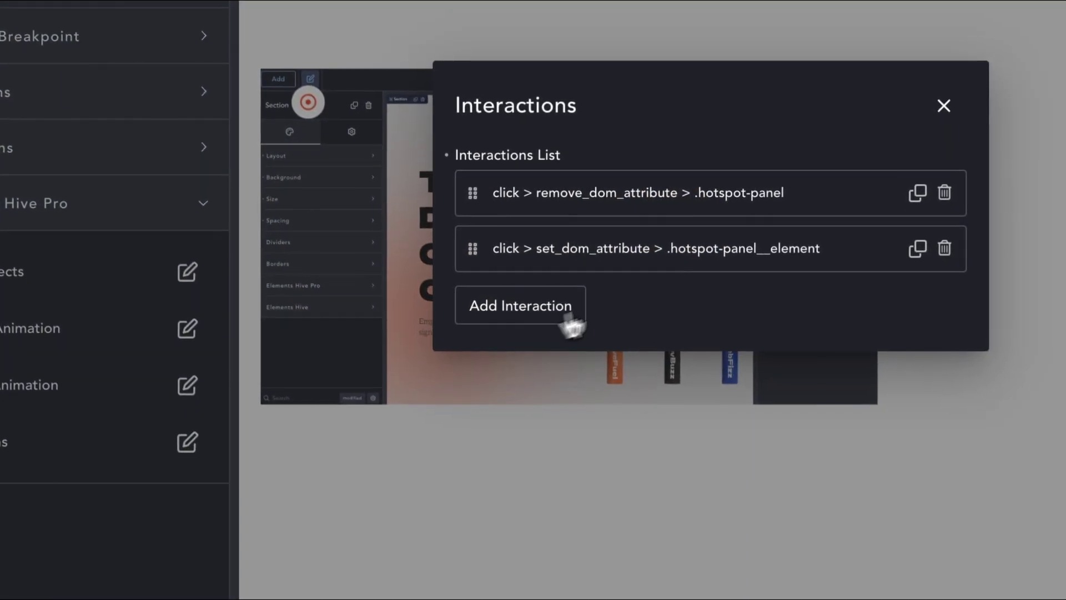
pyautogui.click(572, 248)
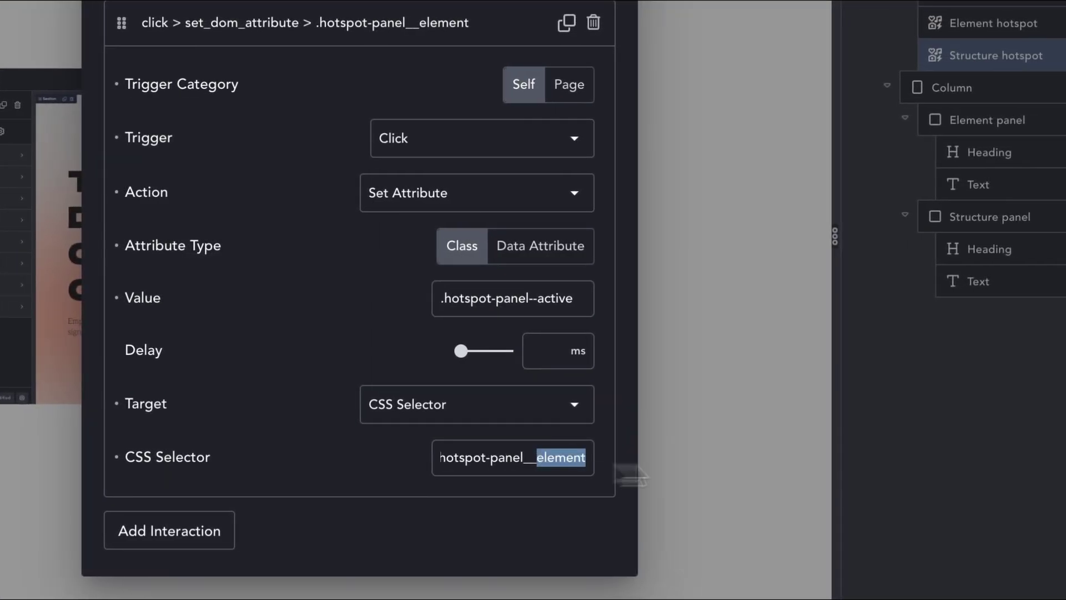
pyautogui.write('structure')
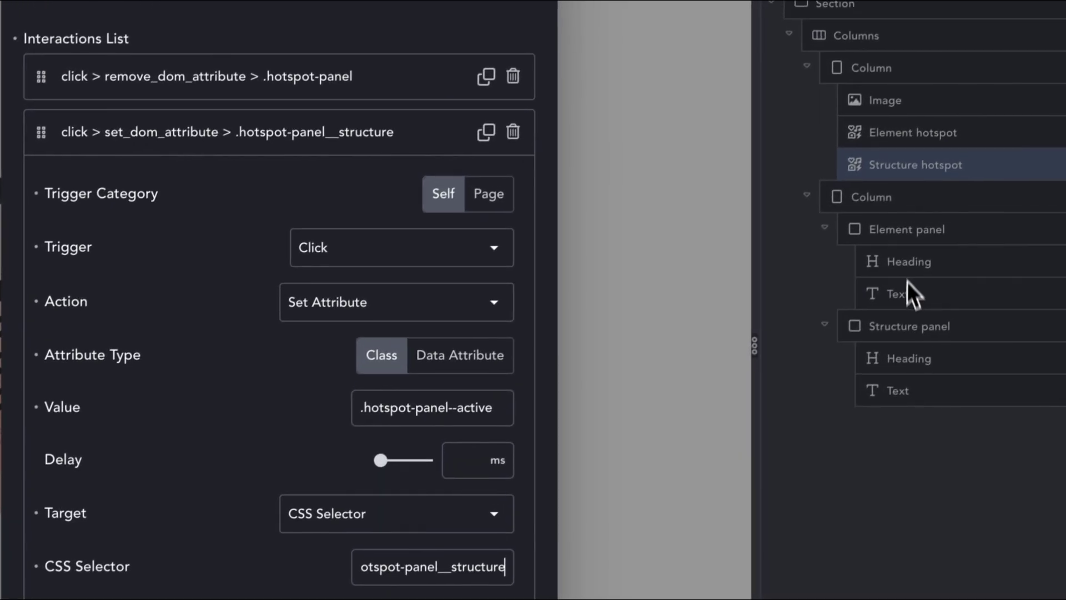
# Replace the Structure panel's .hotspot-panel__element class with .hotspot-panel__structure
pyautogui.click(977, 216)
pyautogui.doubleClick(990, 217)
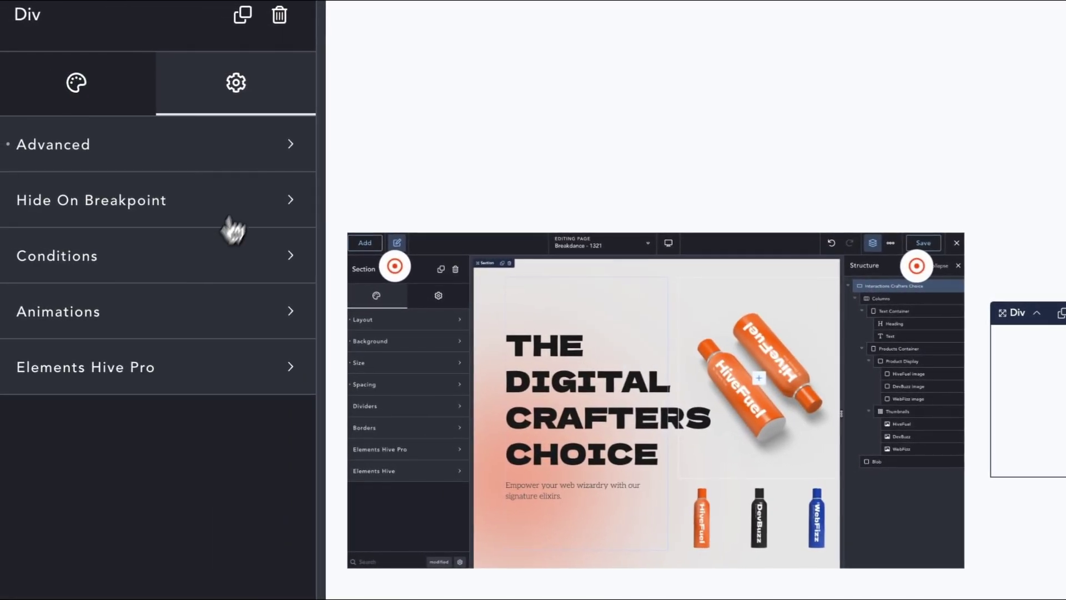
pyautogui.click(265, 161)
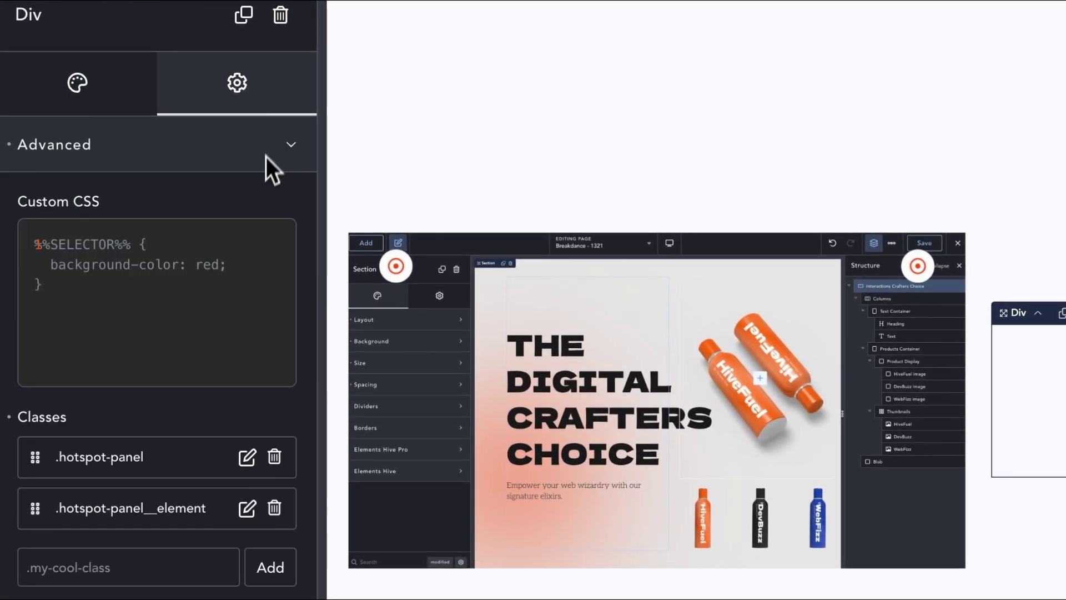
pyautogui.click(274, 507)
pyautogui.click(159, 566)
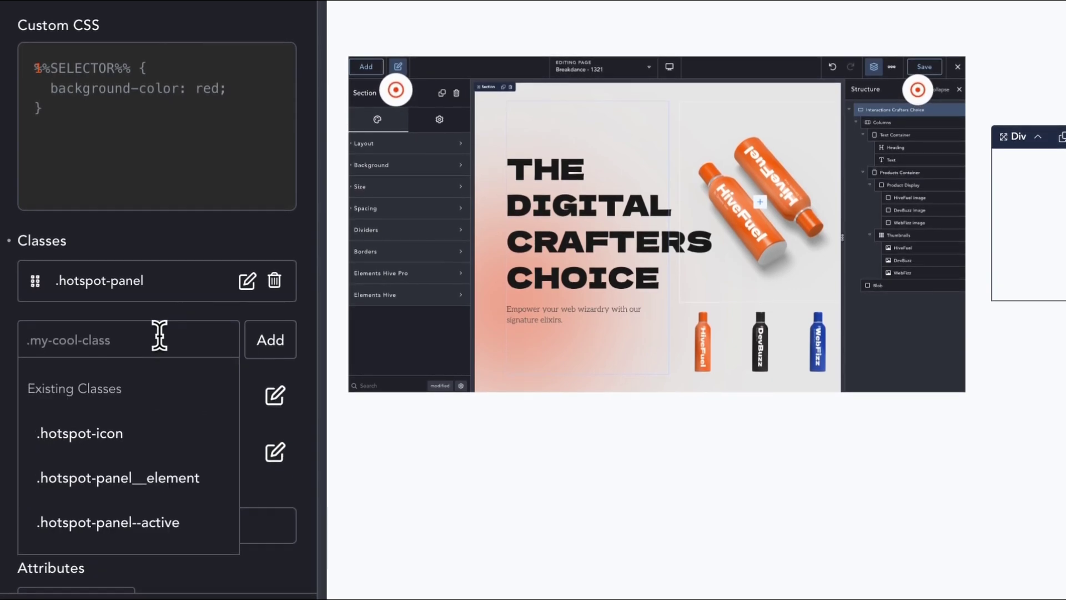
pyautogui.write('.sot')
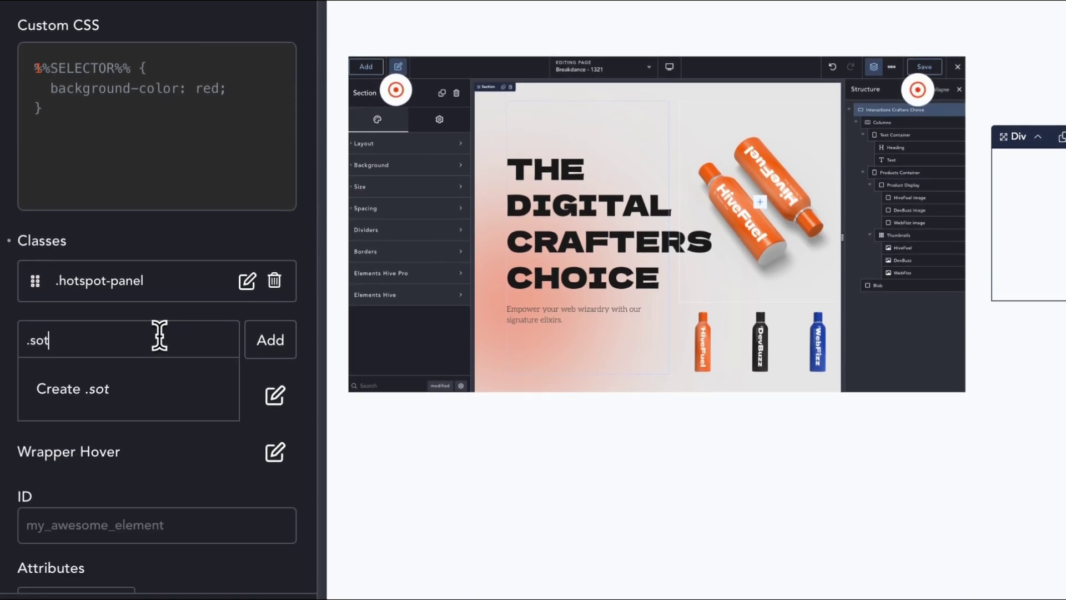
pyautogui.press('BackSpace')
pyautogui.press('BackSpace')
pyautogui.press('BackSpace')
pyautogui.press('BackSpace')
pyautogui.write('h')
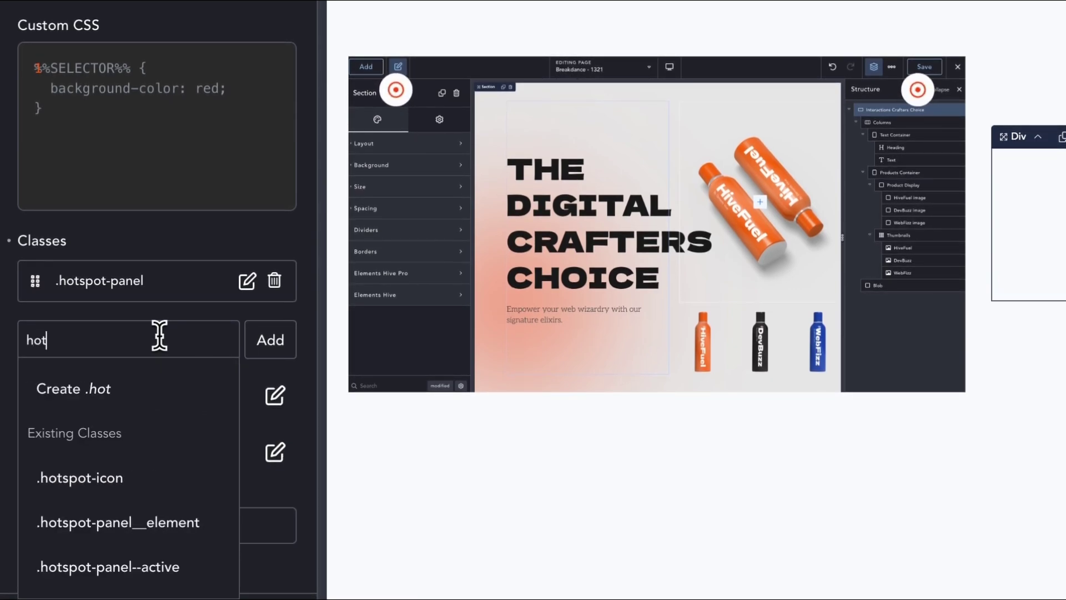
pyautogui.write('otspot-panel_-structure')
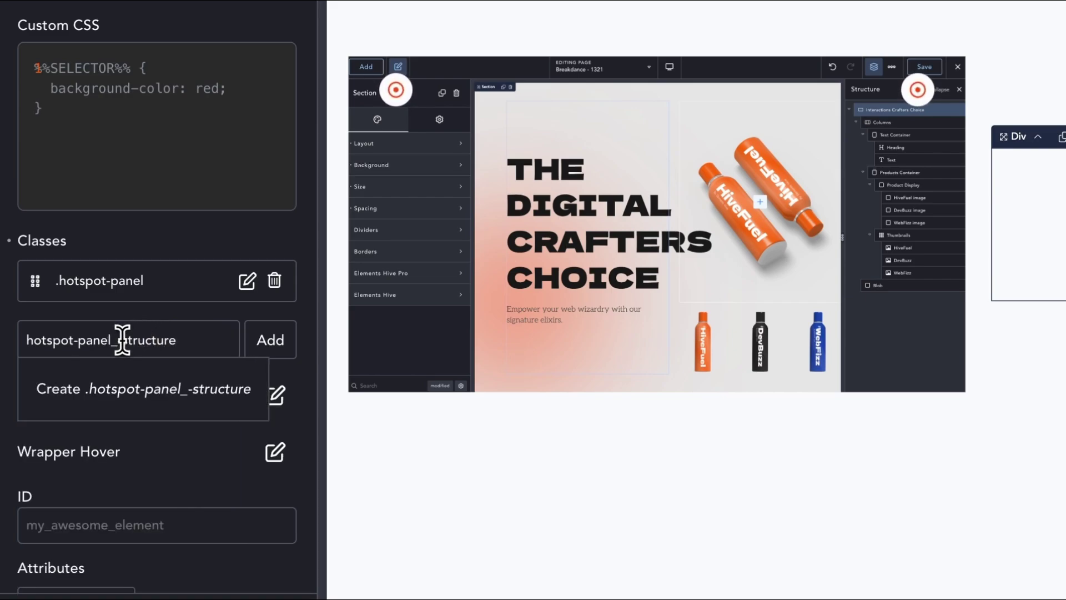
pyautogui.click(159, 389)
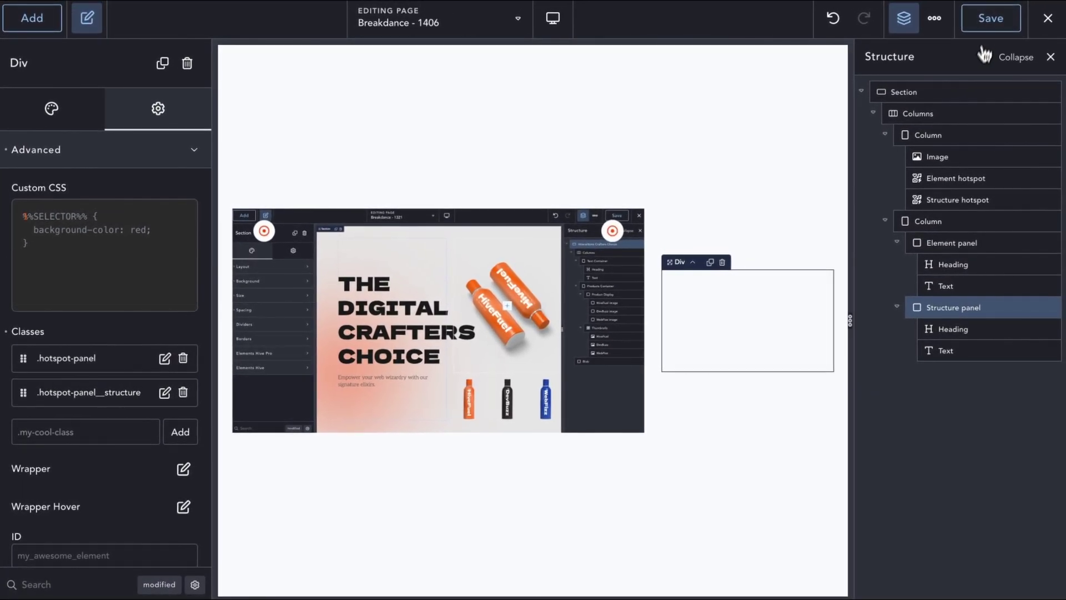
# Save the page and view it on the frontend
pyautogui.click(993, 22)
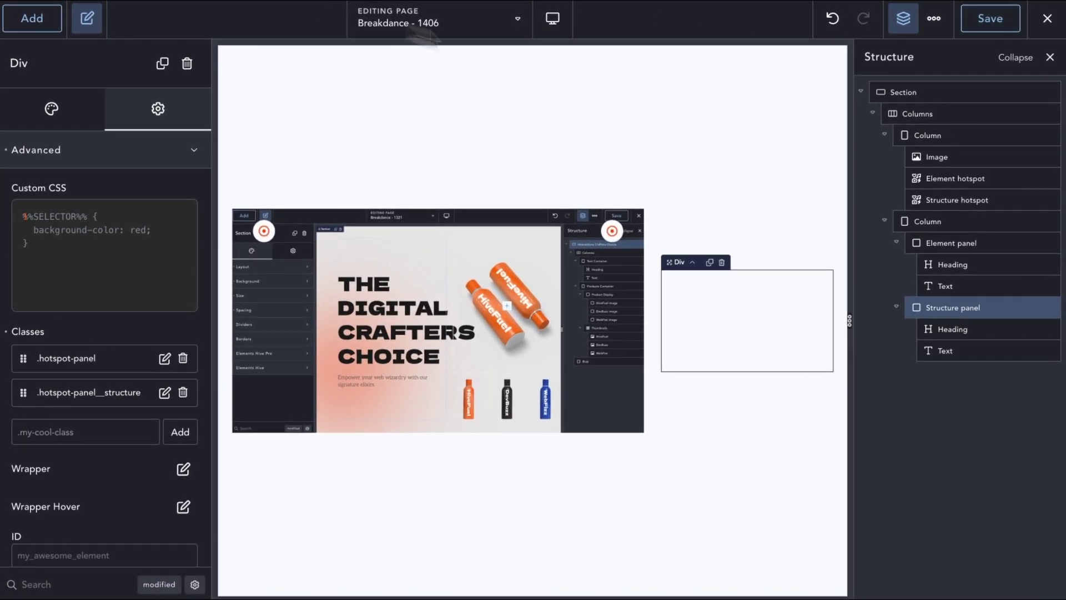
pyautogui.click(1046, 20)
pyautogui.click(1022, 52)
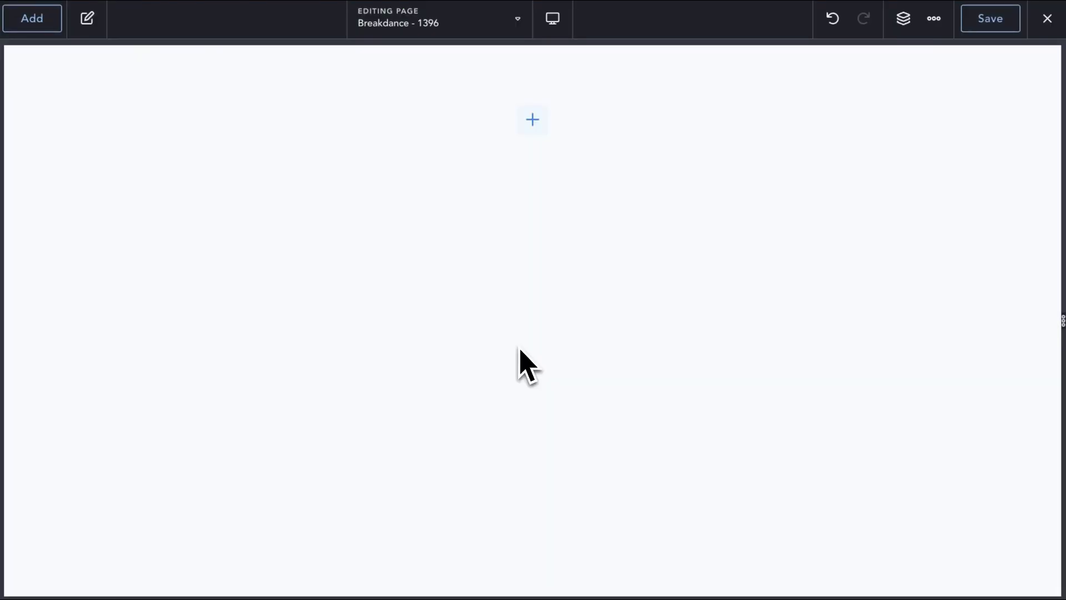
# Open the Design Library and switch the design set to demos.elementshive.com
pyautogui.click(51, 27)
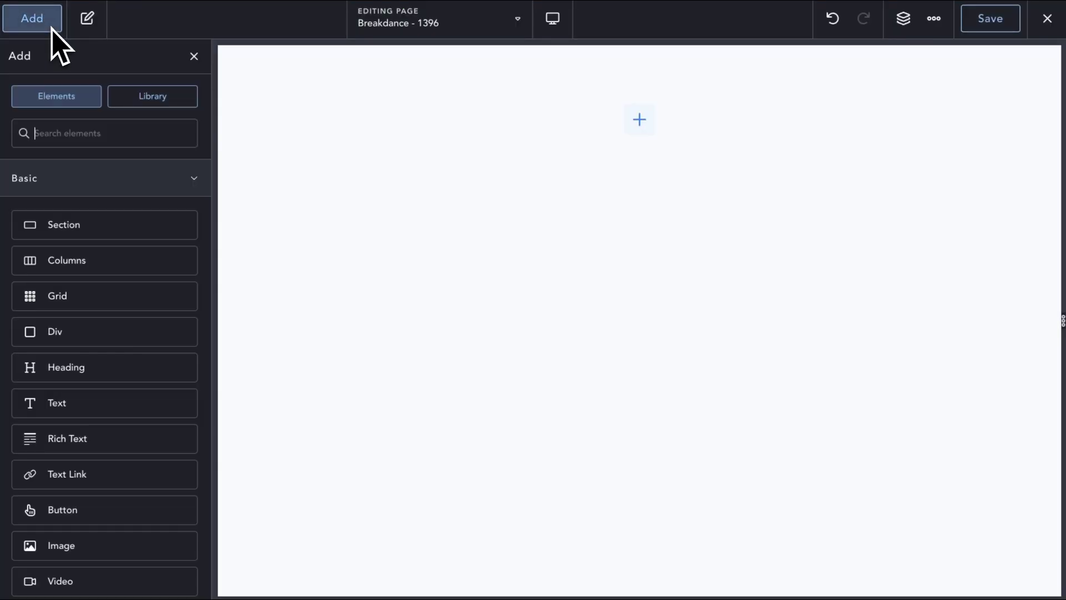
pyautogui.click(150, 97)
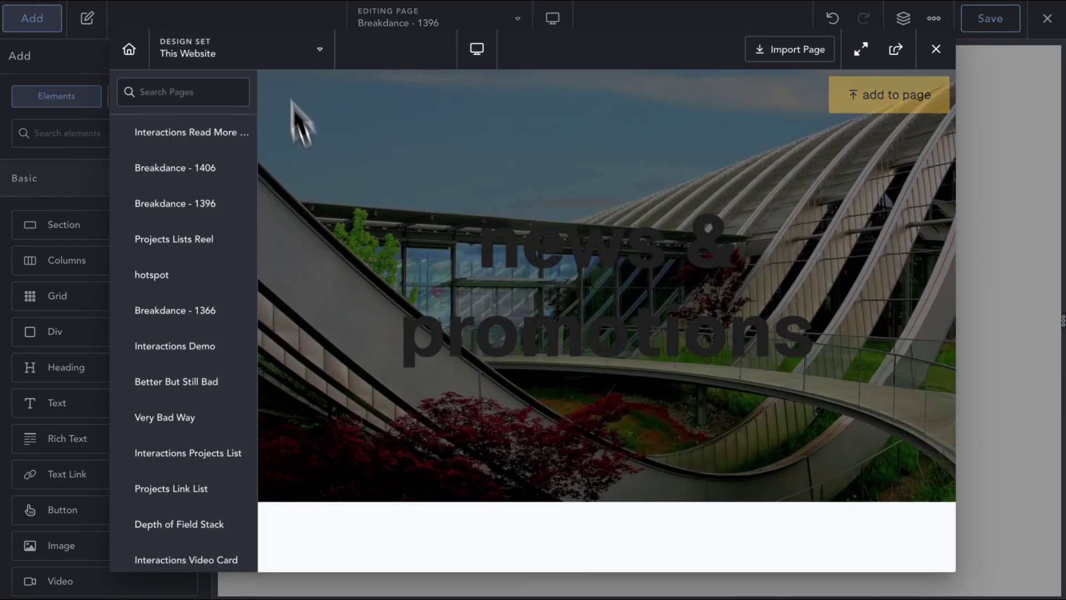
pyautogui.click(264, 58)
pyautogui.scroll(-10, 269, 226)
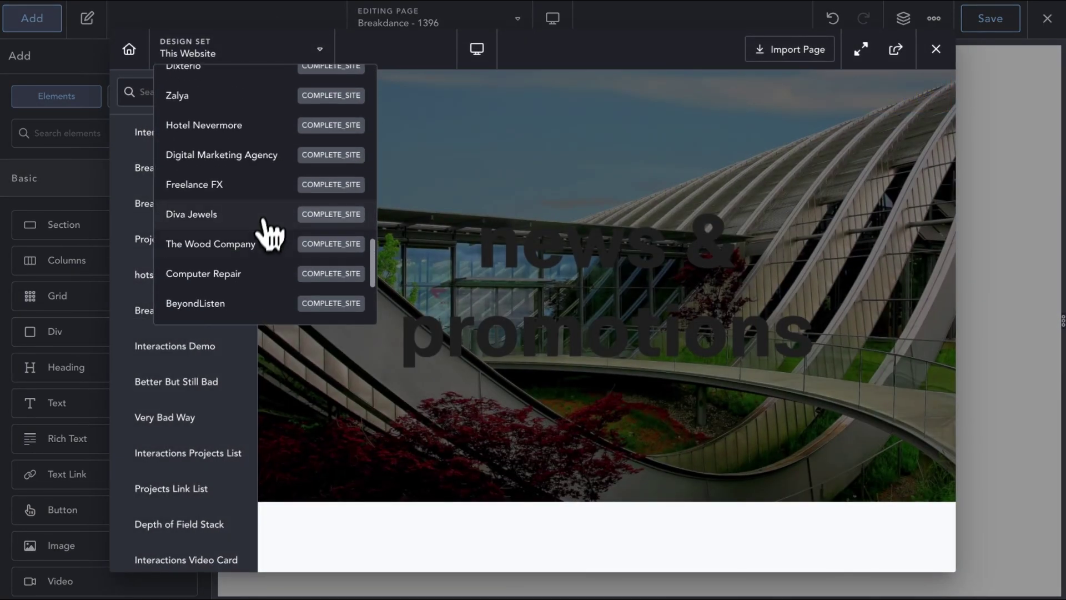
pyautogui.scroll(-2, 248, 308)
pyautogui.click(225, 304)
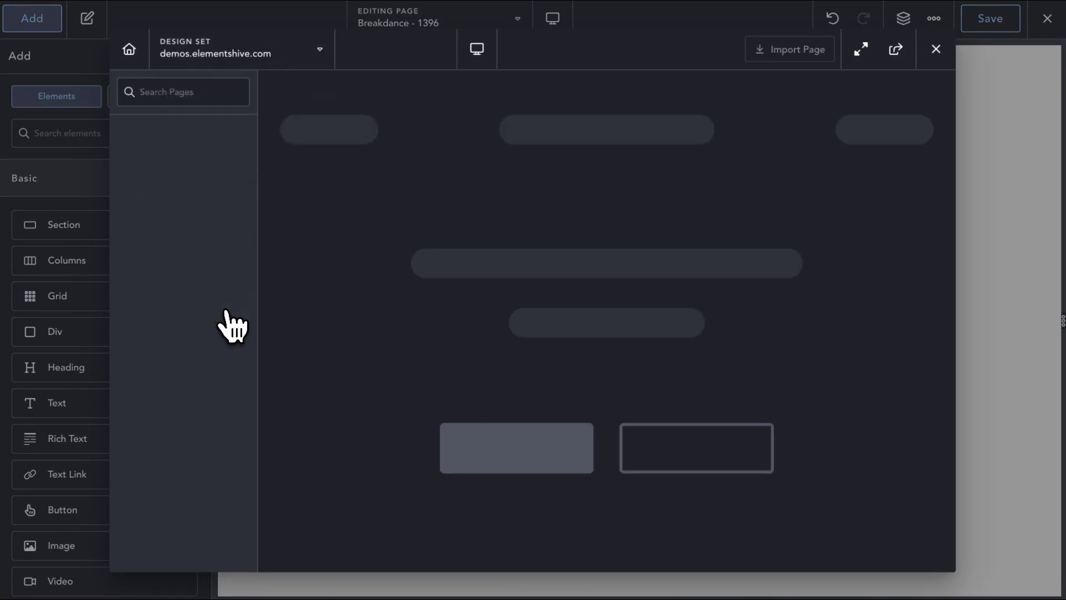
# Preview the PRO Interactions demos and add the Interactions section to the page
pyautogui.click(146, 167)
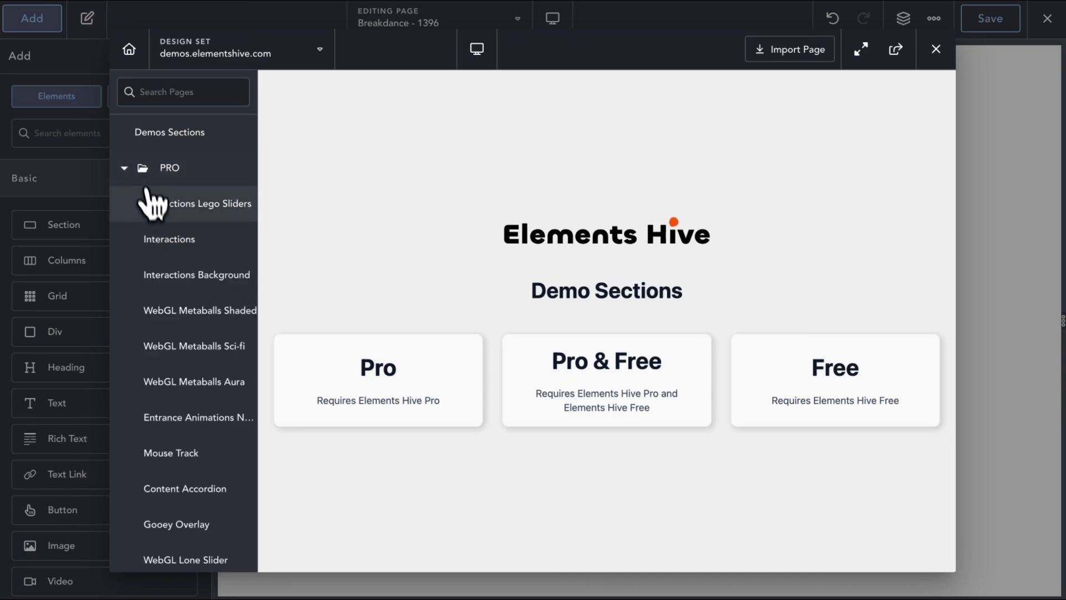
pyautogui.click(178, 240)
pyautogui.click(201, 205)
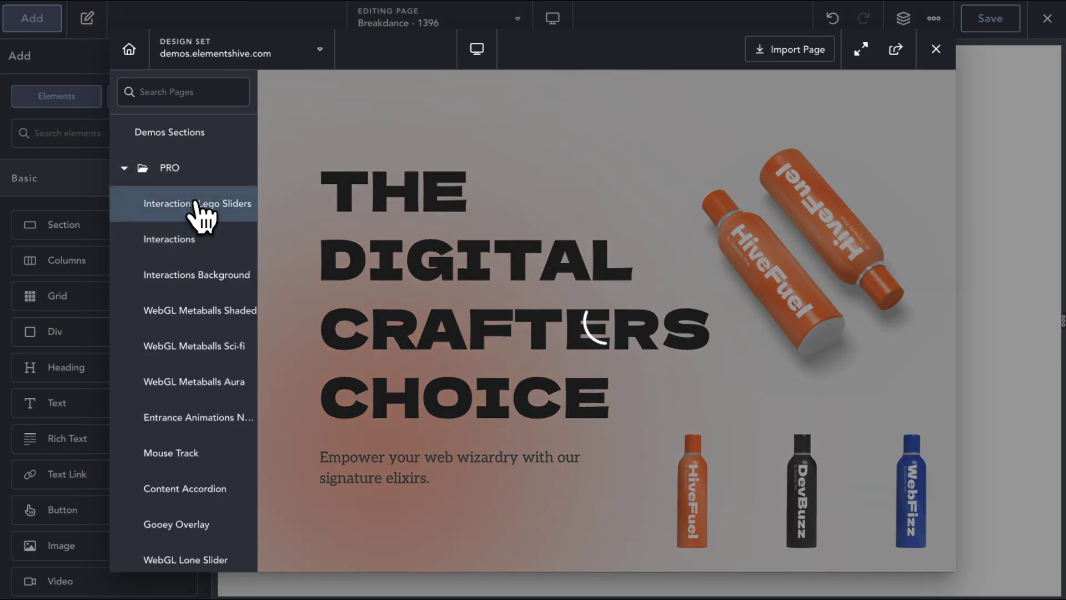
pyautogui.scroll(-7, 448, 250)
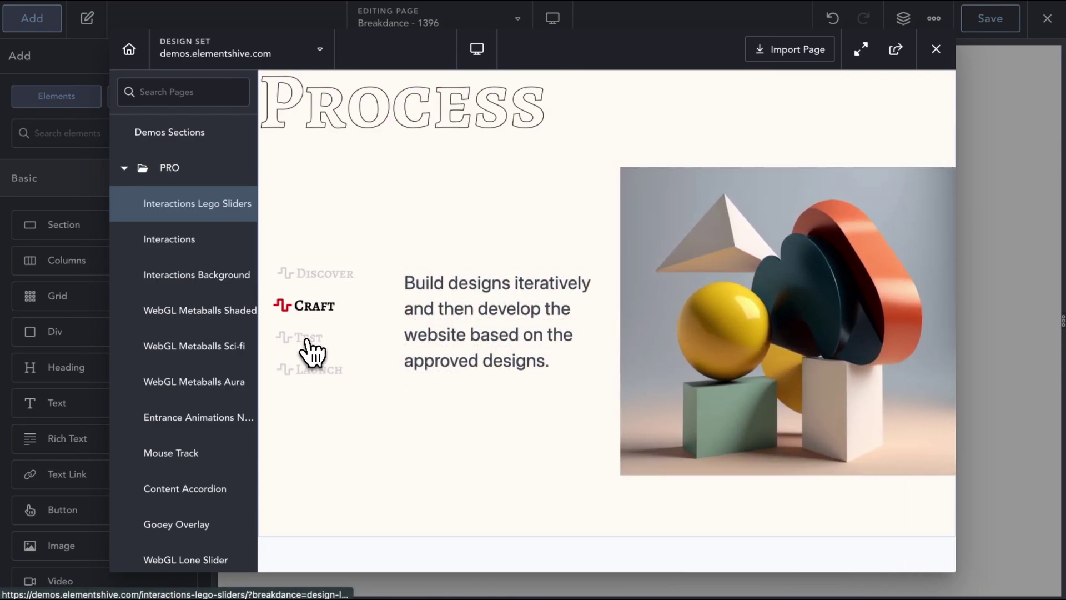
pyautogui.moveTo(306, 338)
pyautogui.moveTo(309, 362)
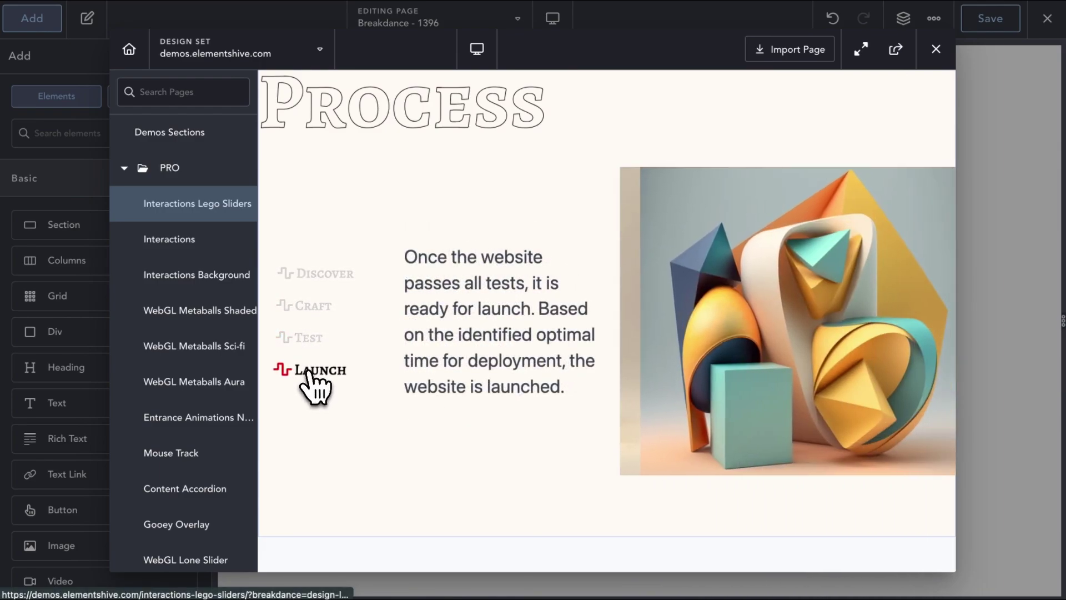
pyautogui.scroll(-8, 313, 362)
pyautogui.moveTo(311, 389)
pyautogui.click(155, 242)
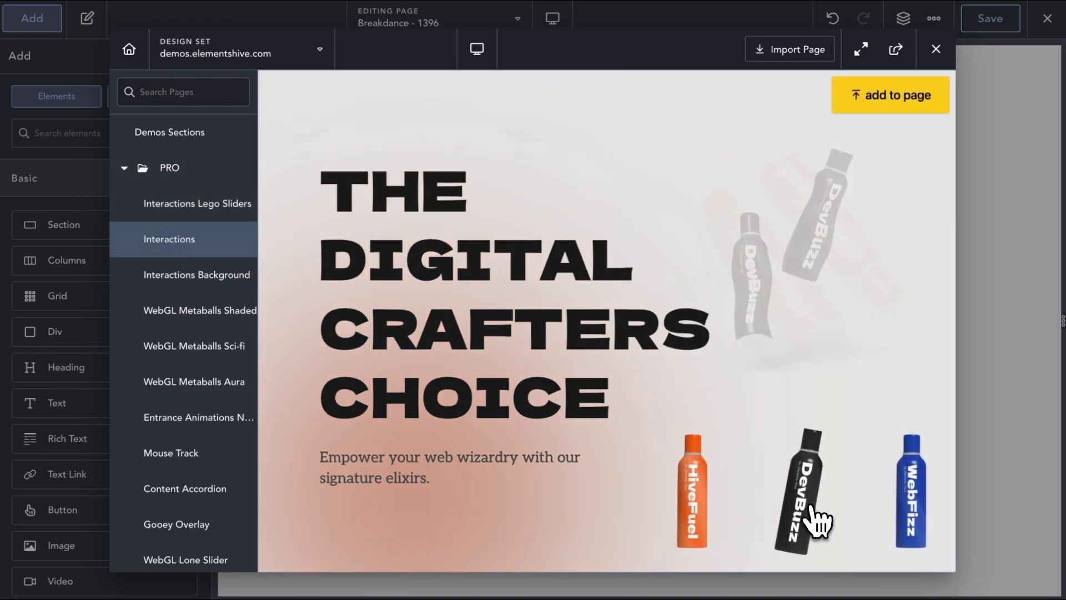
pyautogui.moveTo(913, 499)
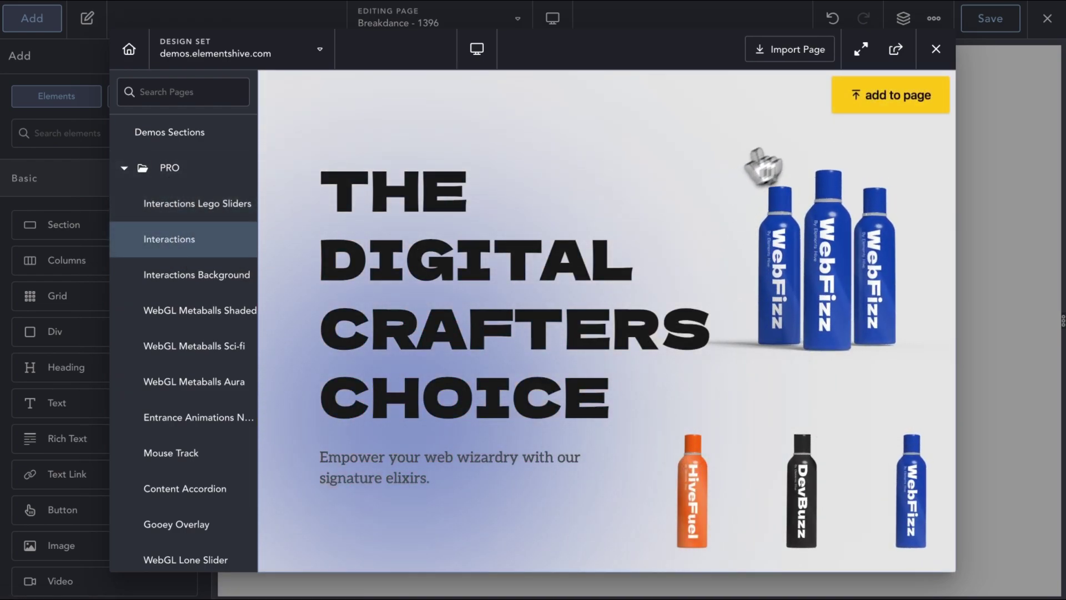
pyautogui.click(850, 105)
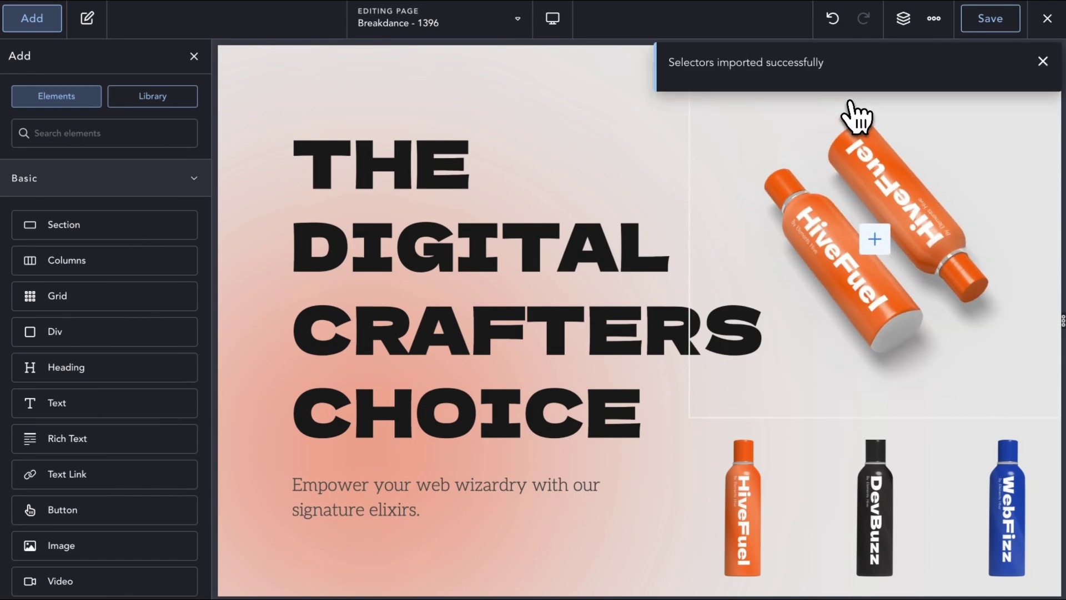
# Dismiss the import notice and show the list of imported CSS selectors
pyautogui.click(1043, 61)
pyautogui.click(934, 18)
pyautogui.click(955, 84)
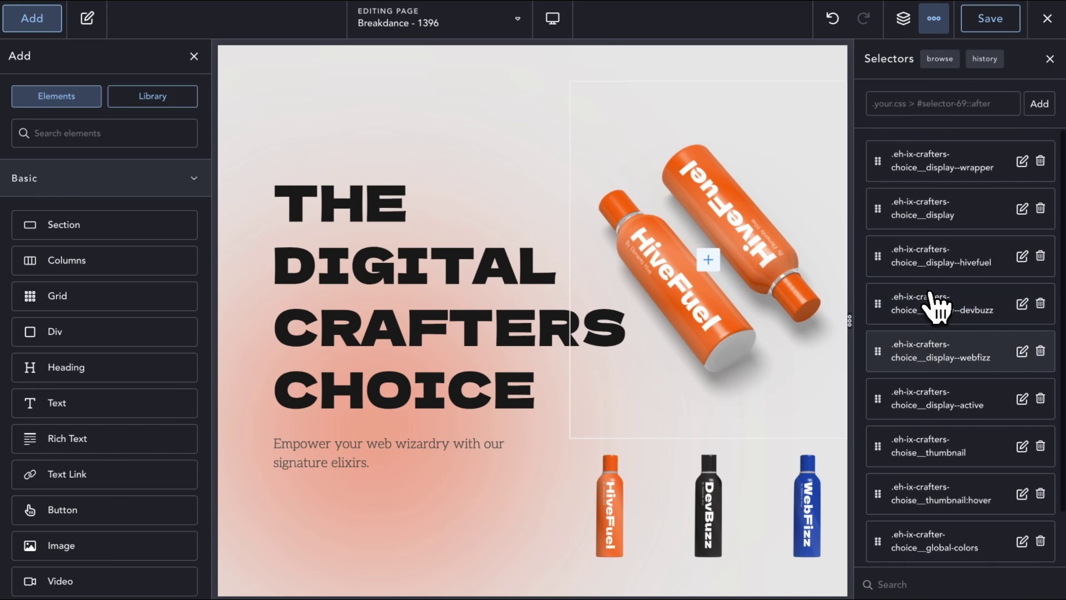
pyautogui.scroll(-1, 937, 304)
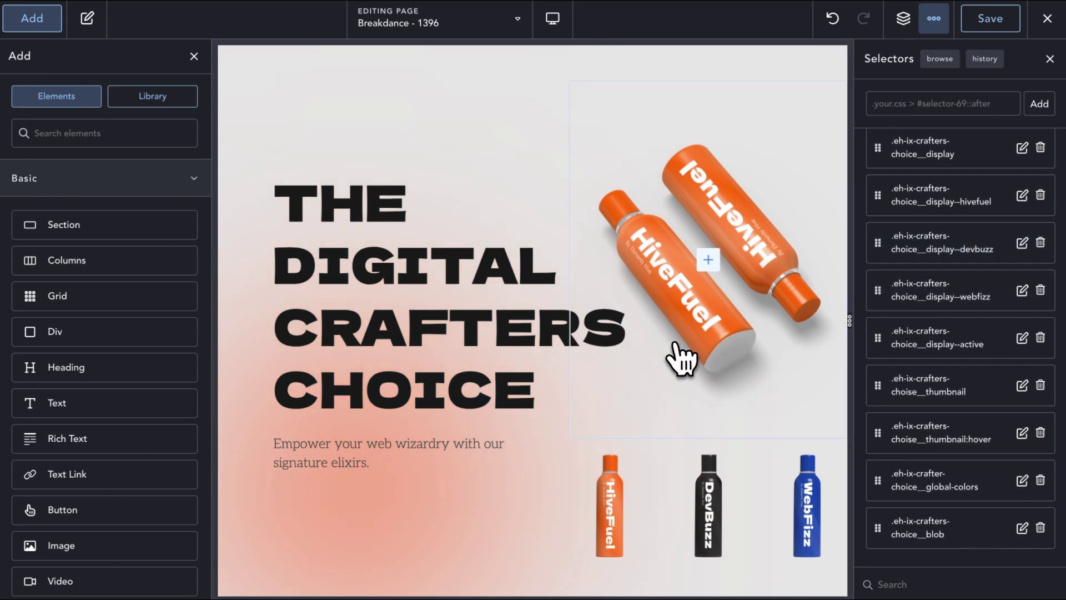
# Inspect the HiveFuel thumbnail's Elements Hive Pro set and remove attribute interactions
pyautogui.click(608, 499)
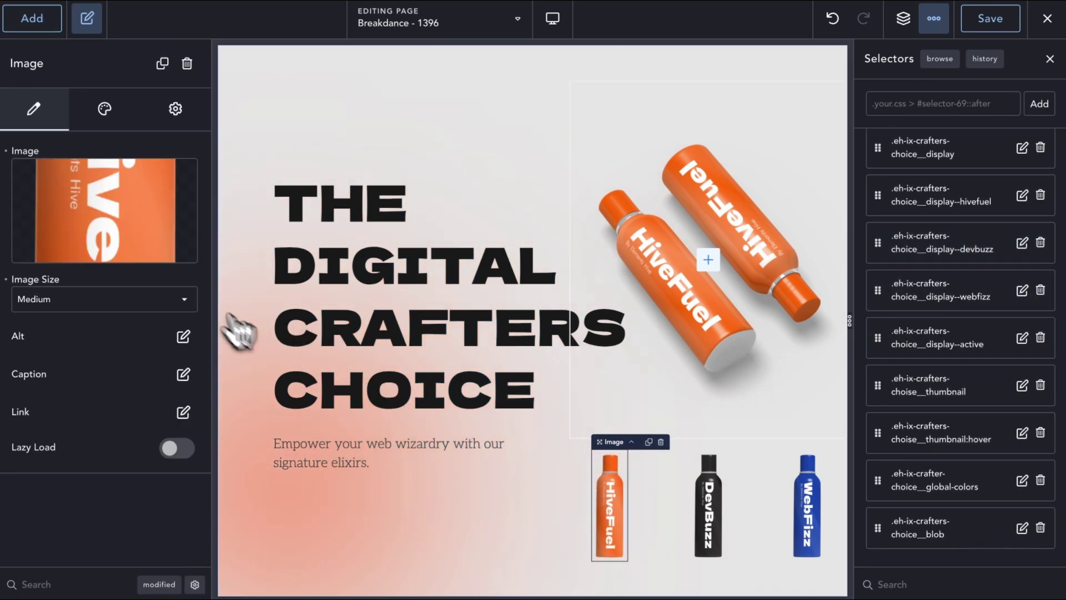
pyautogui.click(175, 109)
pyautogui.click(191, 298)
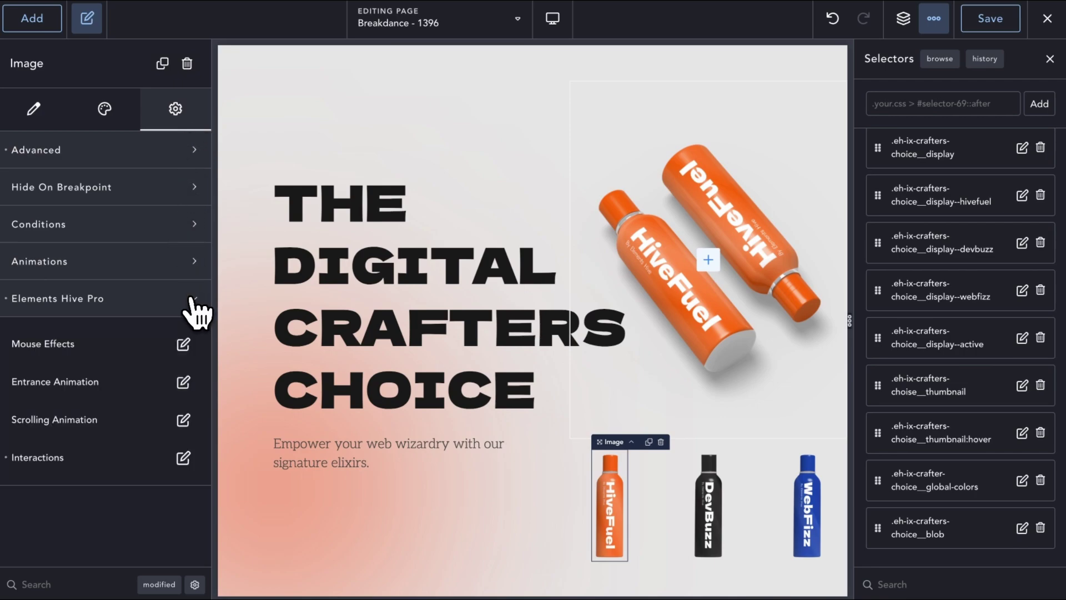
pyautogui.click(183, 457)
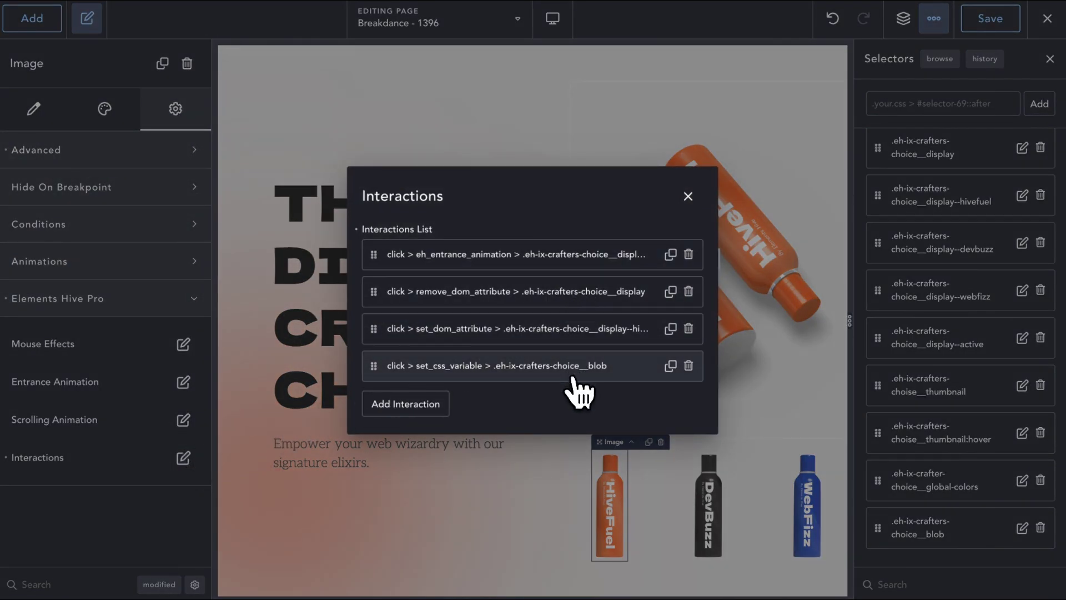
pyautogui.click(572, 331)
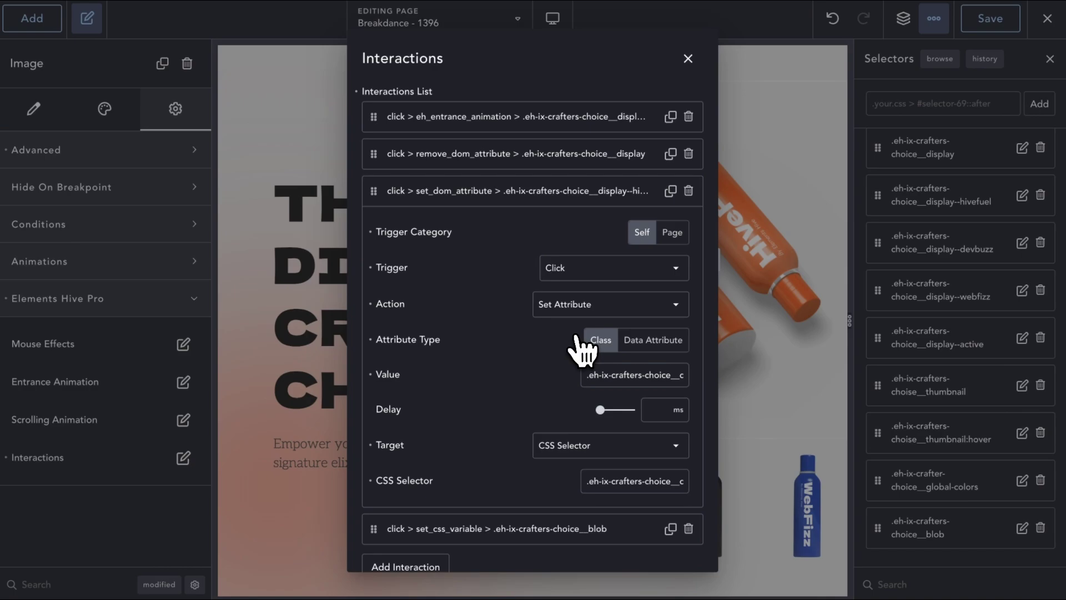
pyautogui.click(570, 161)
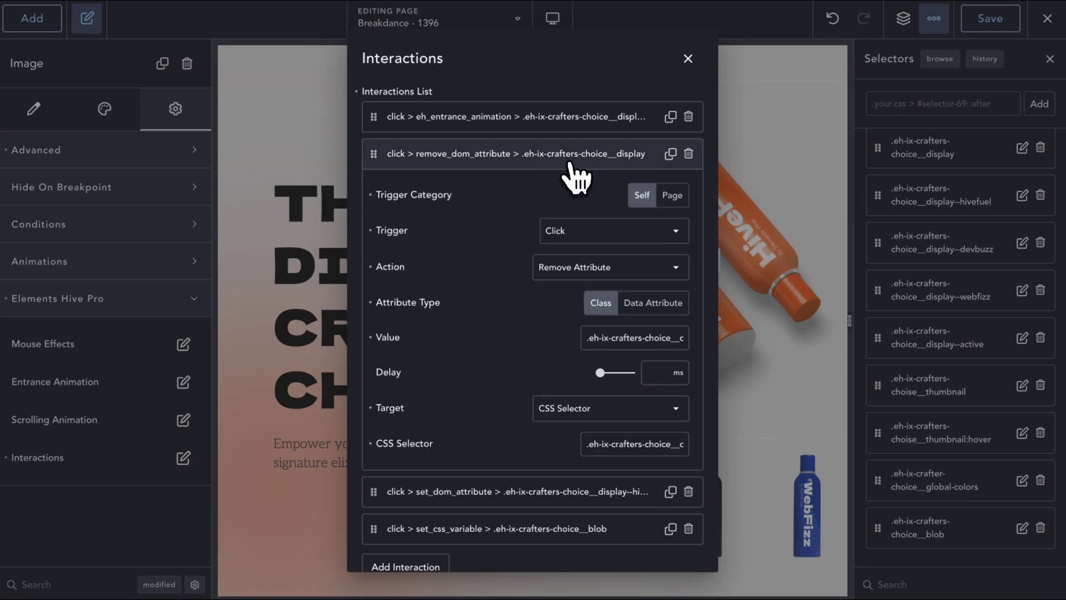
pyautogui.click(247, 128)
# Preview the Interactions Background demo in the Design Library, then close it
pyautogui.click(33, 20)
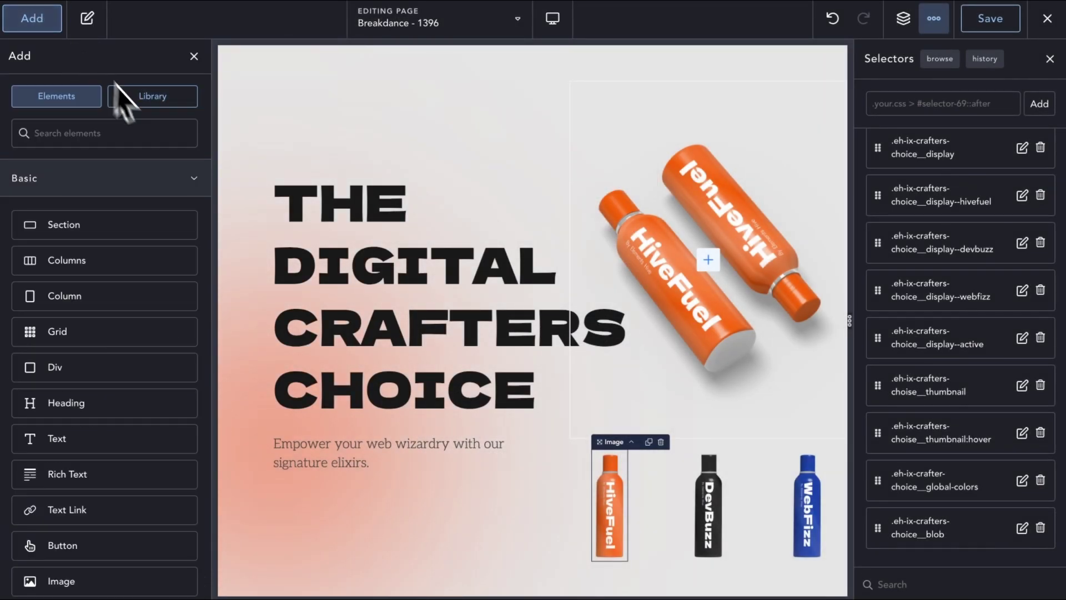
pyautogui.click(145, 97)
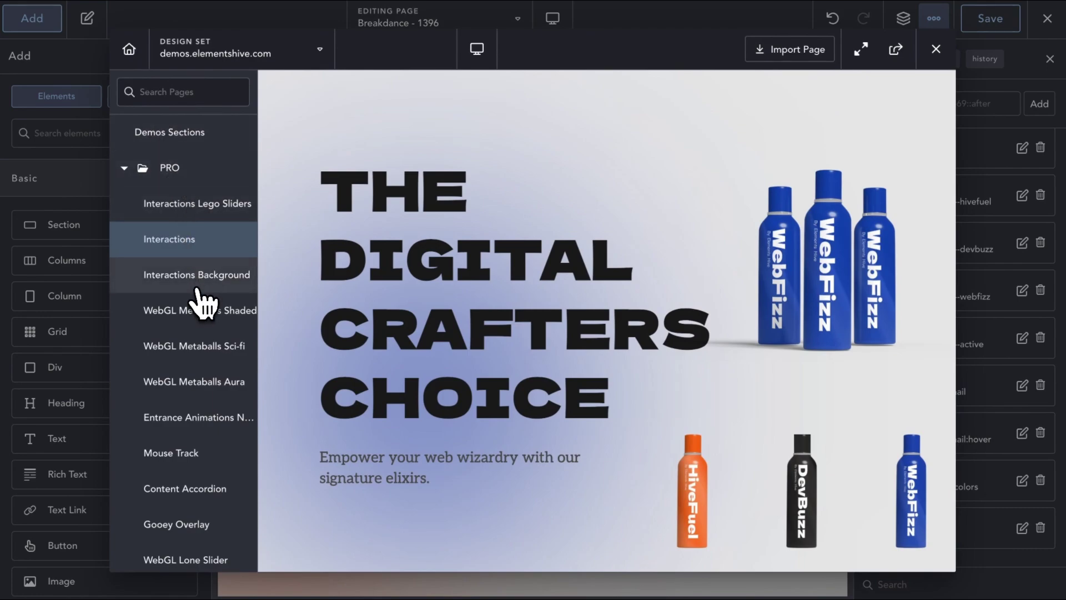
pyautogui.click(197, 285)
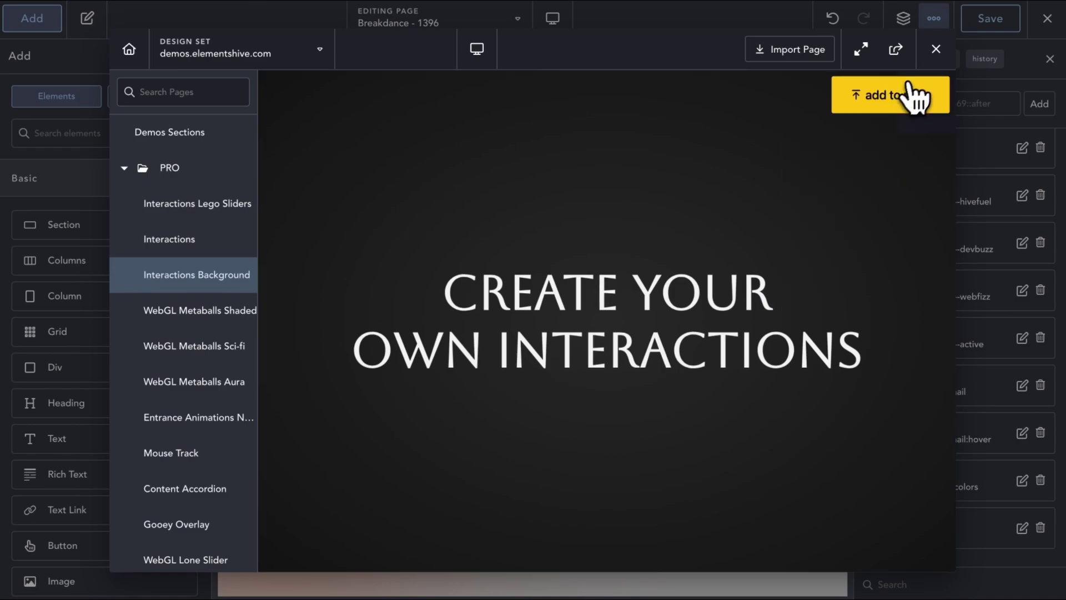
pyautogui.click(979, 24)
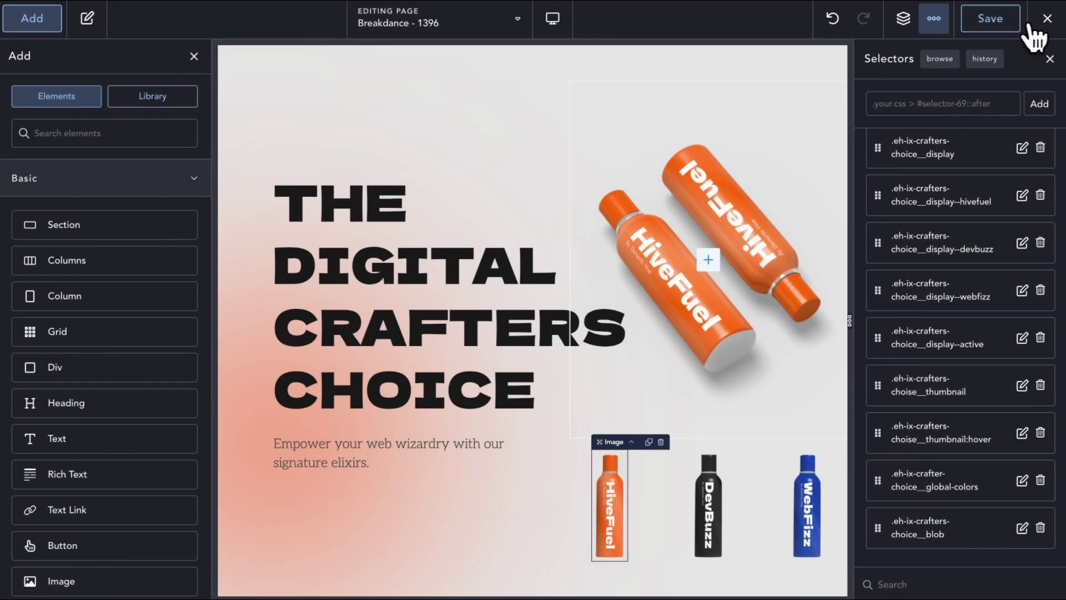
# On the live page, switch the hero to DevBuzz and then WebFizz via the thumbnails
pyautogui.moveTo(1045, 33)
pyautogui.click(1028, 54)
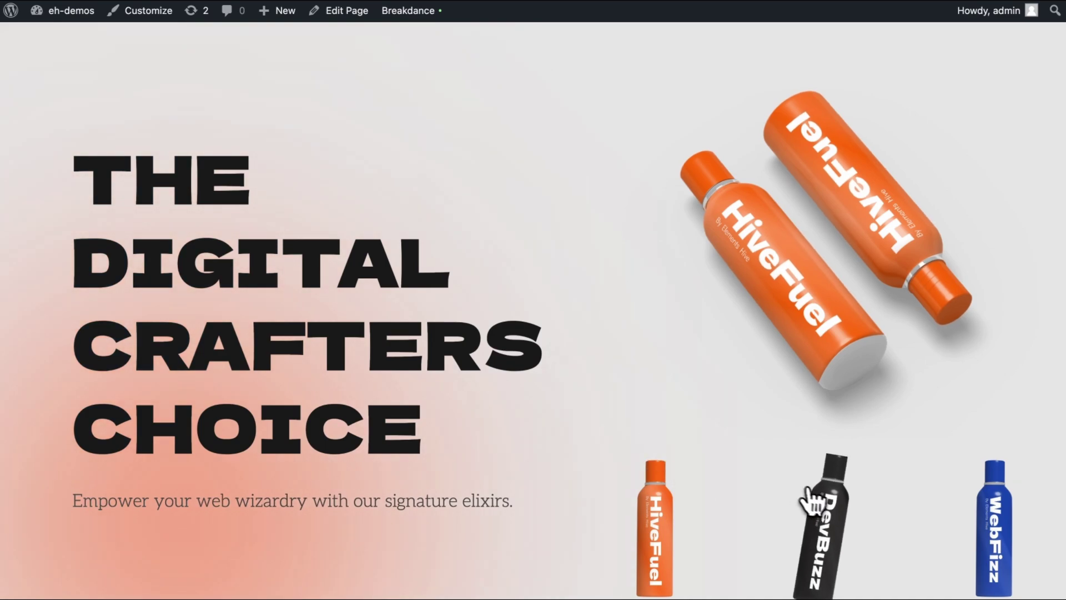
pyautogui.click(832, 489)
pyautogui.click(993, 508)
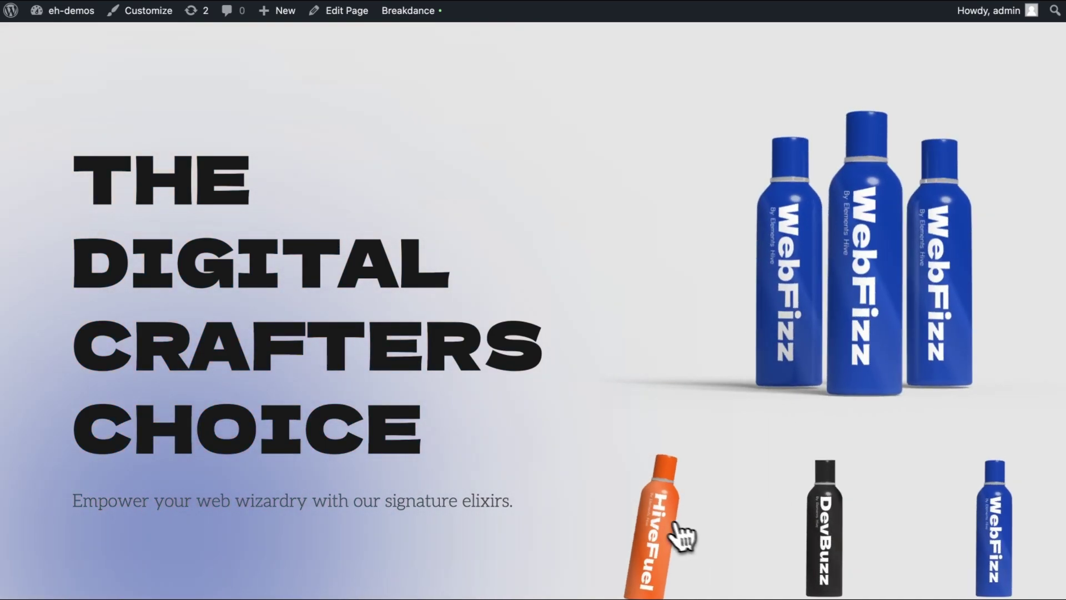